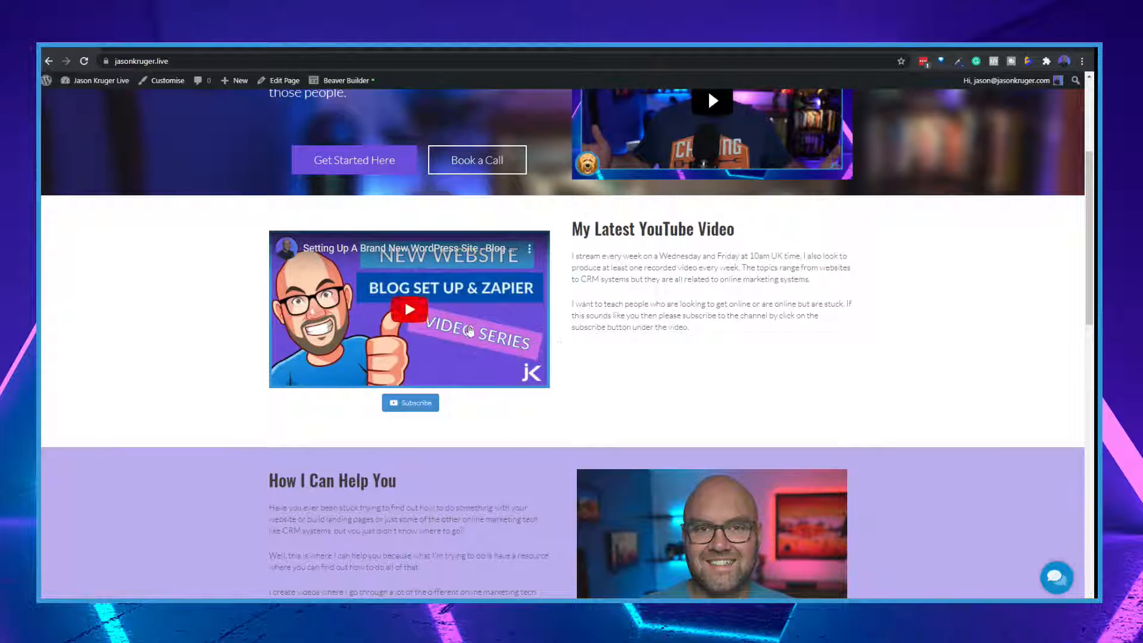
Play and pause the latest YouTube video embedded on the home page.
click(411, 310)
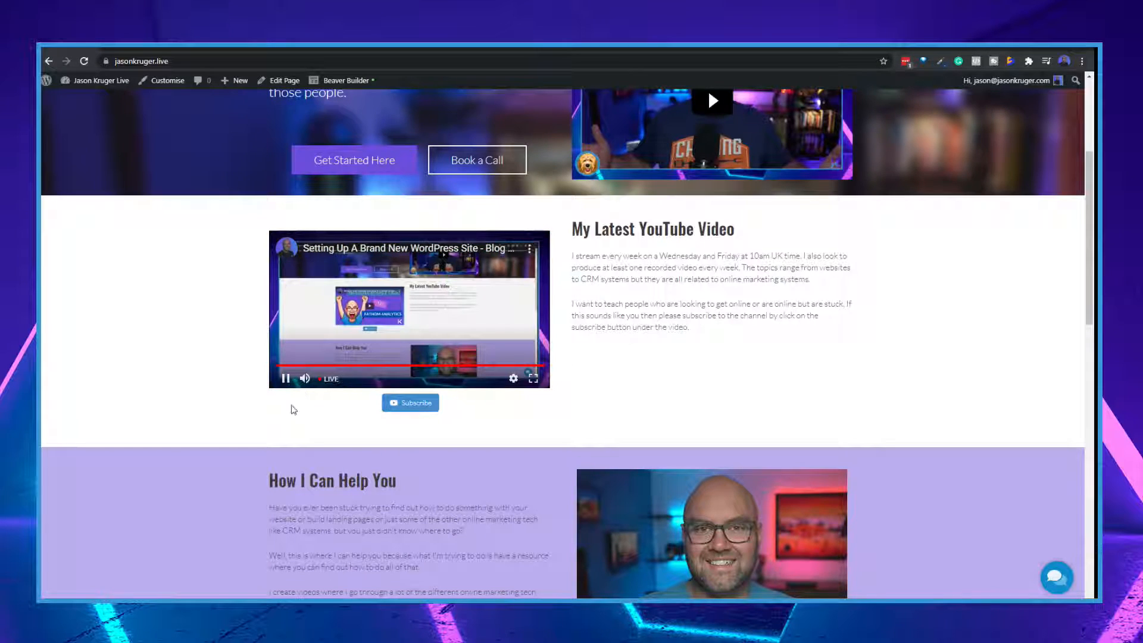
click(286, 380)
Dismiss the chat message pop-up and open the website's Blog page.
scroll(854, 229, up, 4)
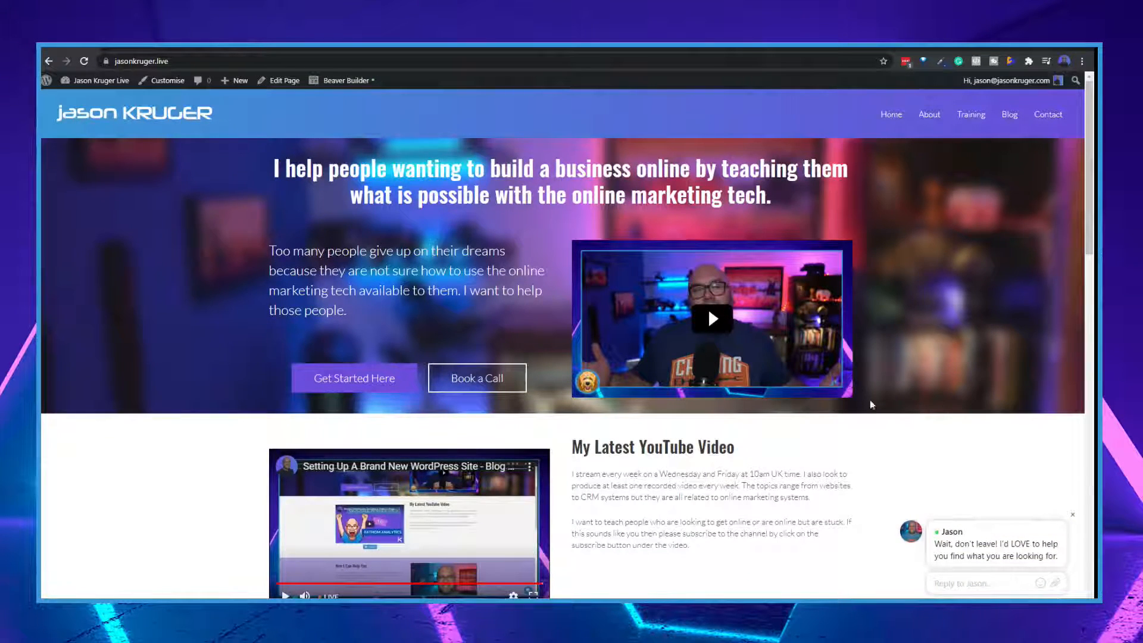
click(1073, 515)
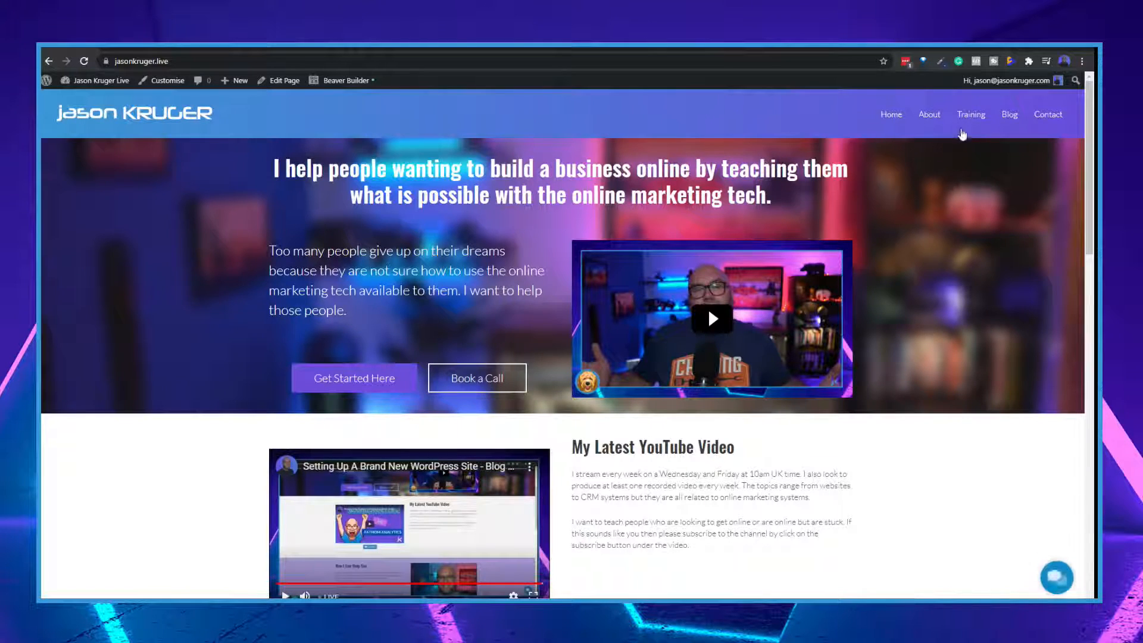
click(1007, 116)
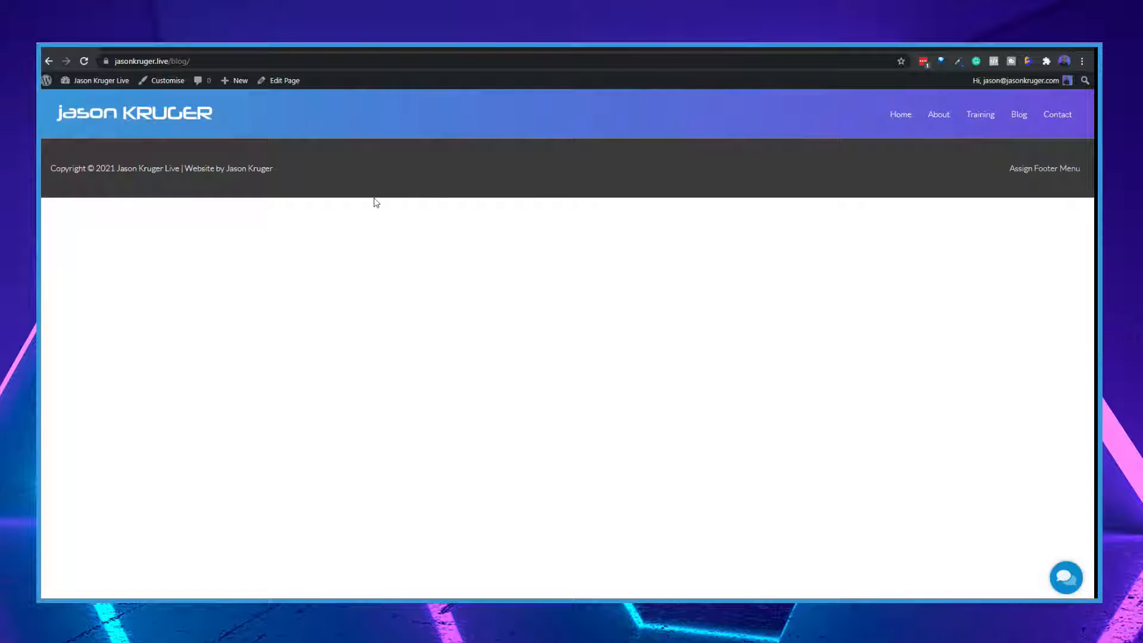
Add a new post from the WordPress dashboard and title it "Demo blog post".
click(132, 47)
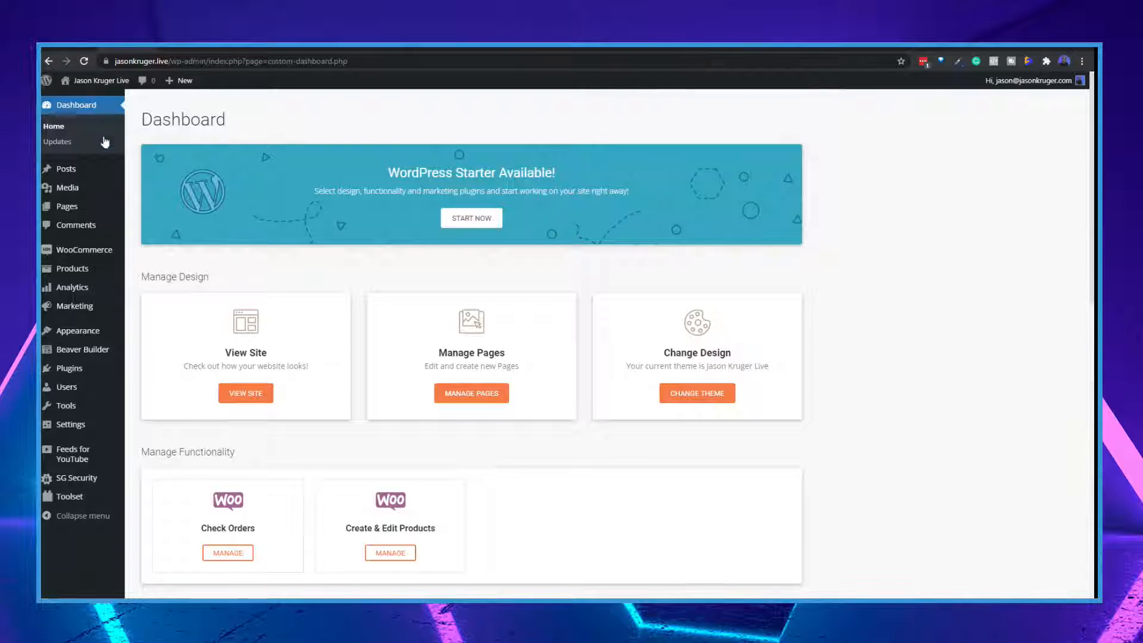
mouse_move(94, 168)
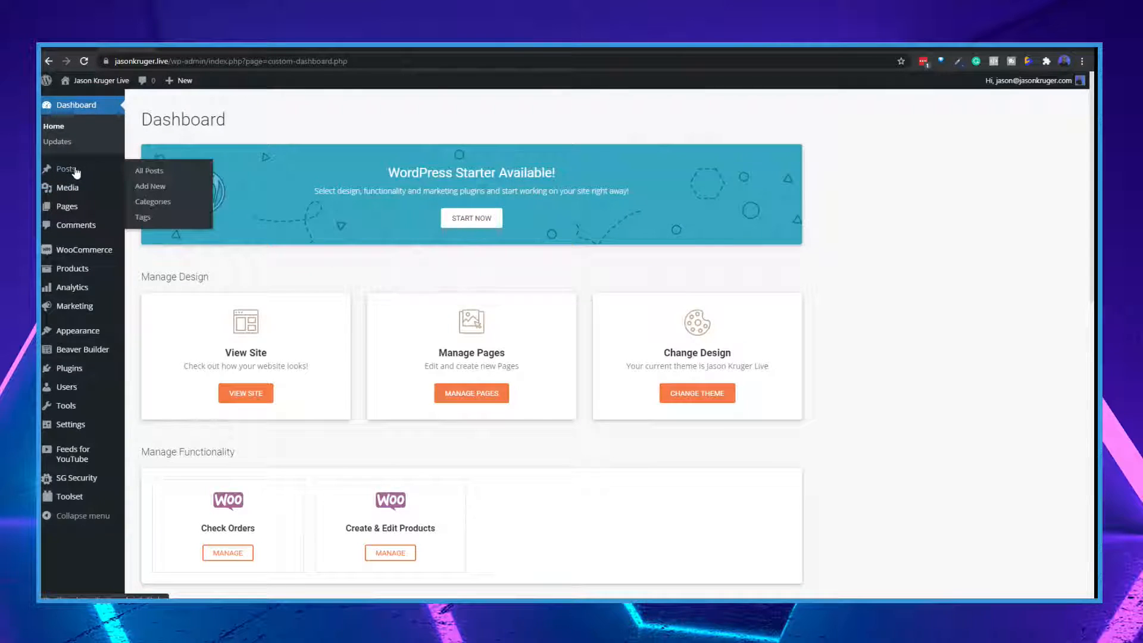
click(142, 175)
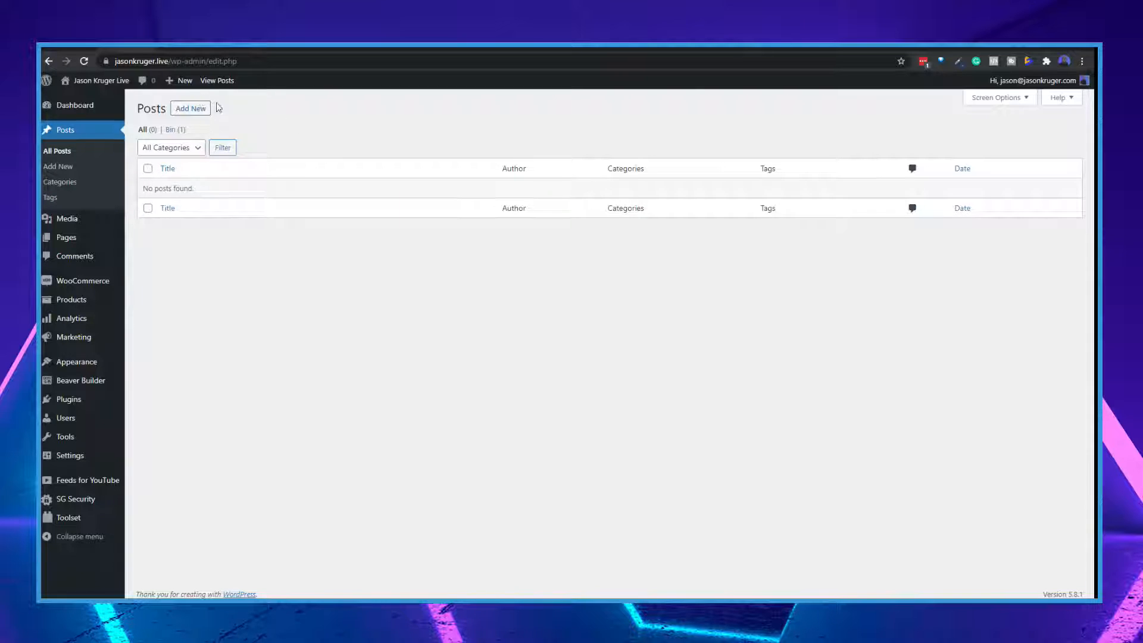
click(198, 110)
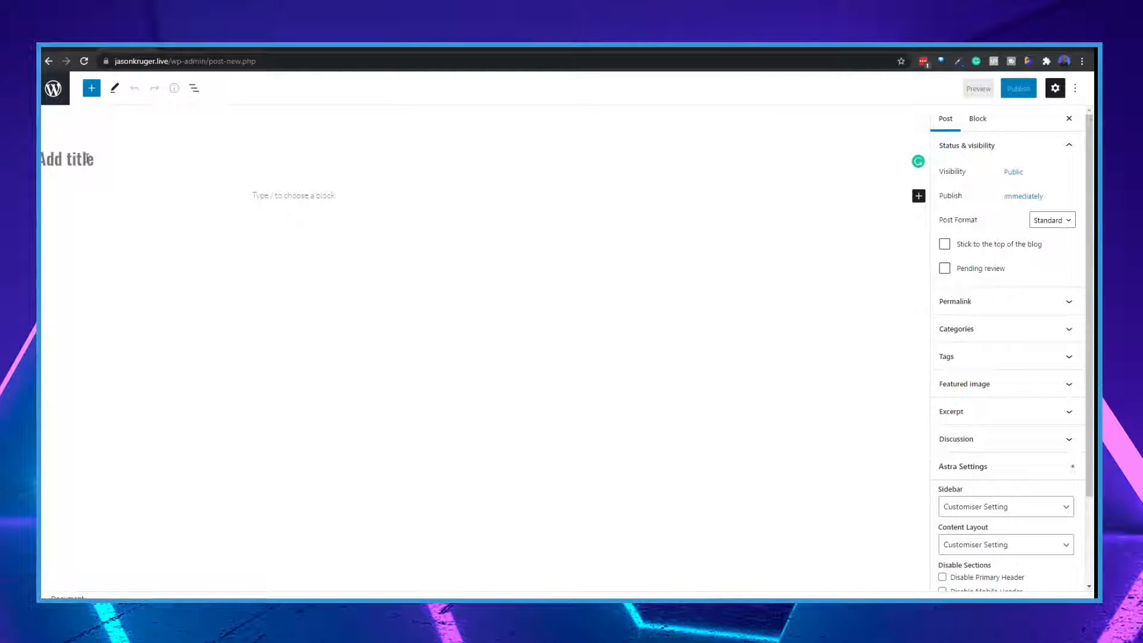
click(87, 158)
text(Demo)
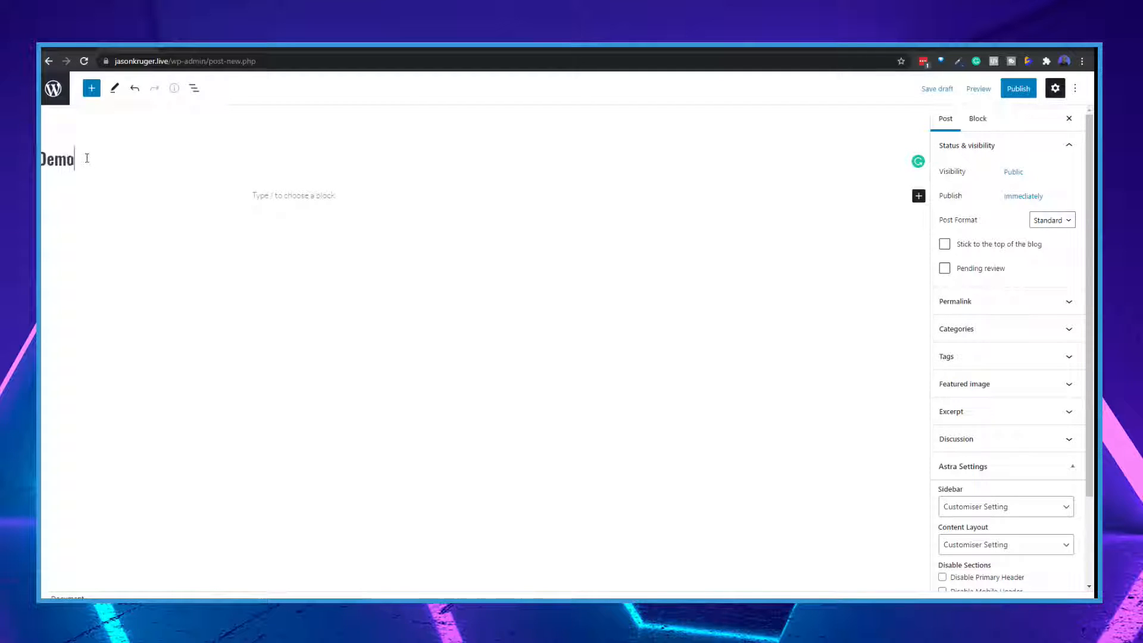
text( blog post)
Upload TBNL-New-Website-Blog-Set-Up-Zapier-.png and set it as the post's featured image.
click(987, 386)
click(1007, 445)
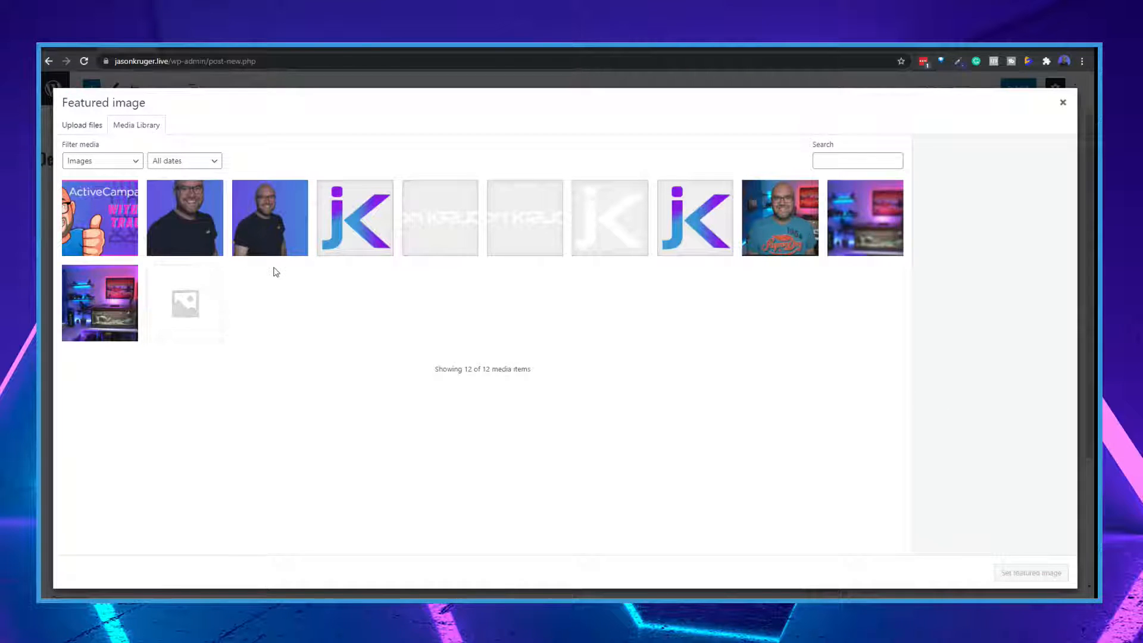
click(81, 126)
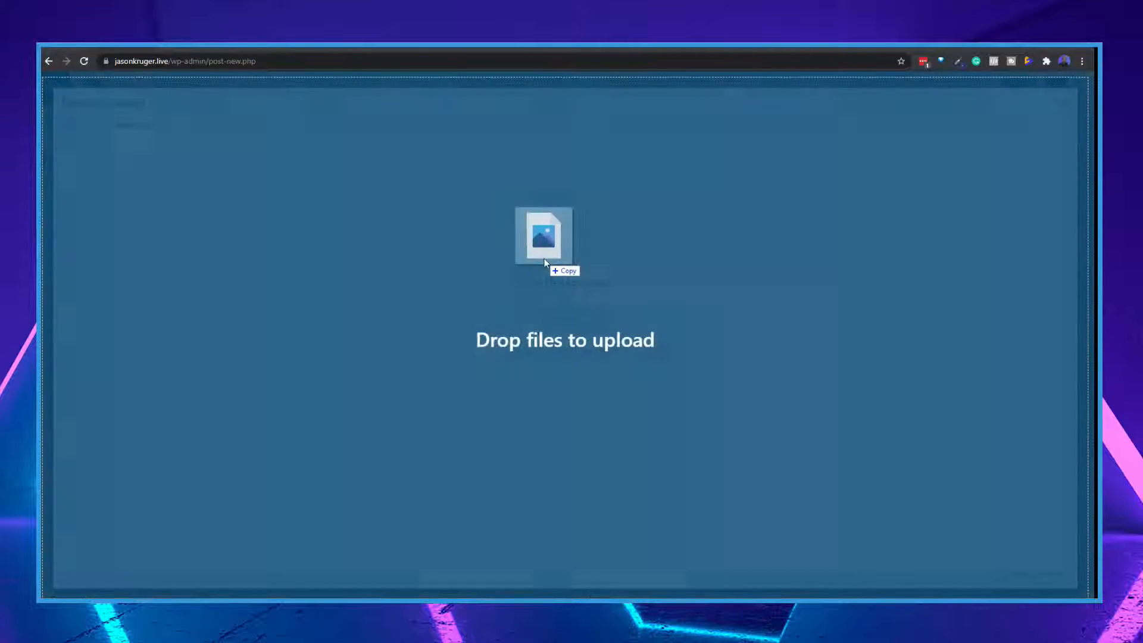
drag(544, 259, 544, 260)
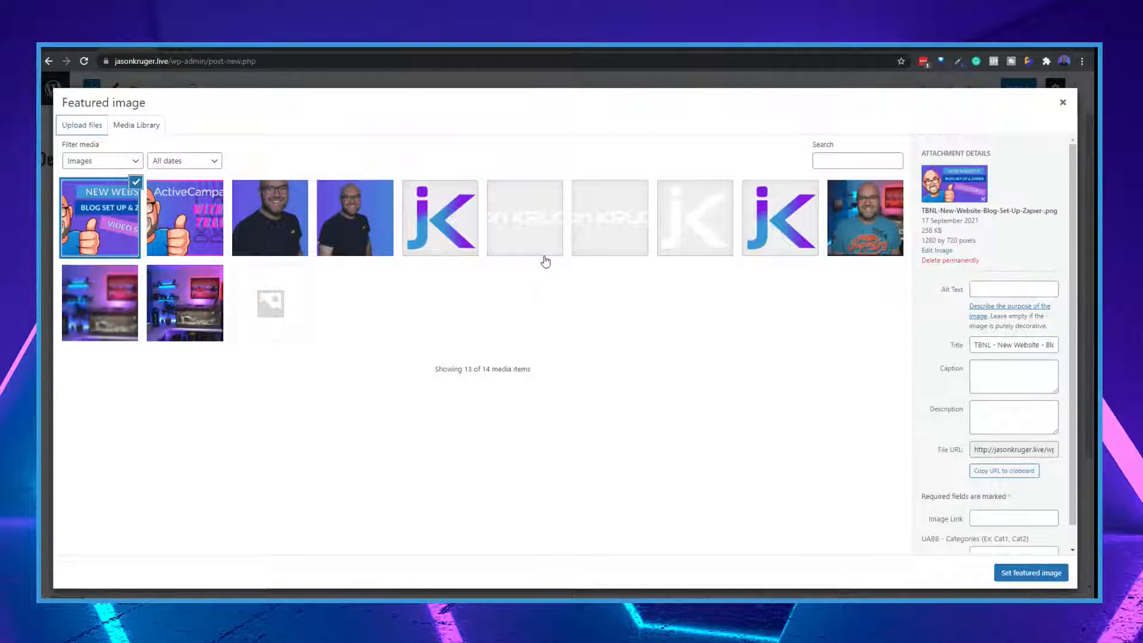
click(1038, 572)
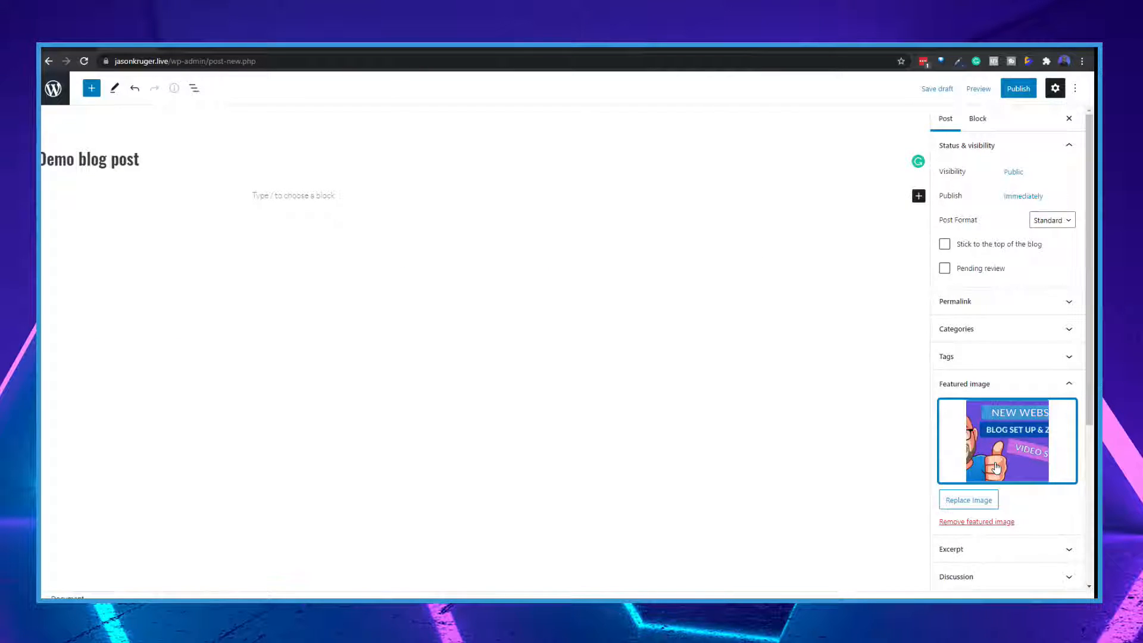
scroll(996, 467, down, 4)
scroll(996, 467, up, 1)
scroll(995, 467, up, 4)
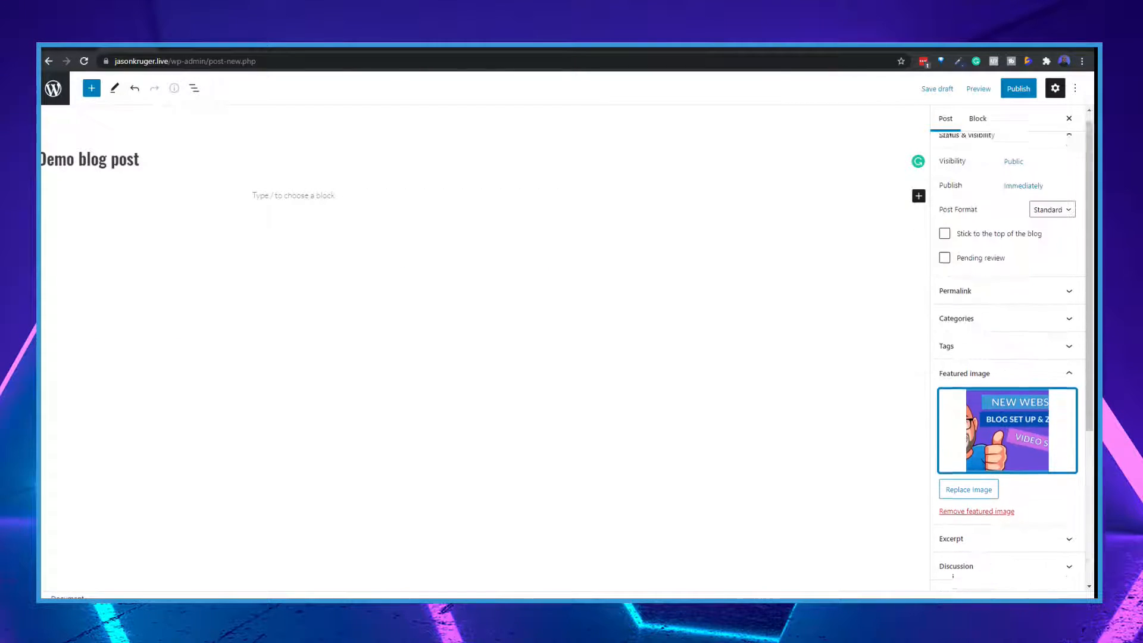
Fill the body of the demo blog post with five short paragraphs of random placeholder text.
click(327, 203)
text(a)
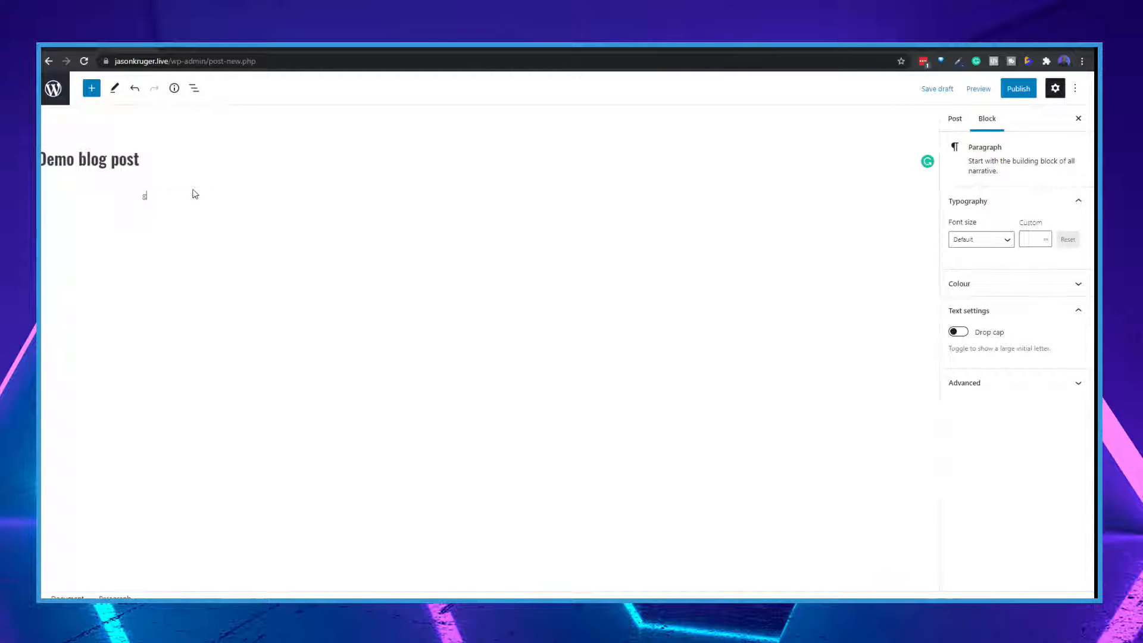
text(fdfdhgjghdhfjndjkff mfklvng)
key(Return)
text(dfbgn)
key(Return)
text(dhf)
key(Return)
text(gsnfgg)
key(Return)
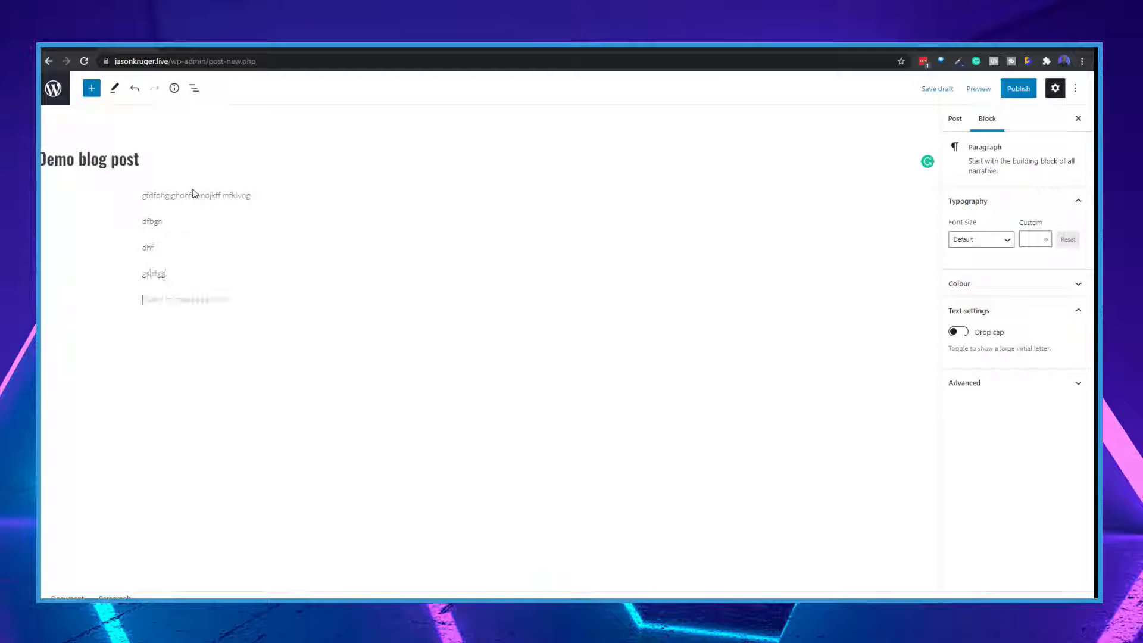
text(gnfgxnxf)
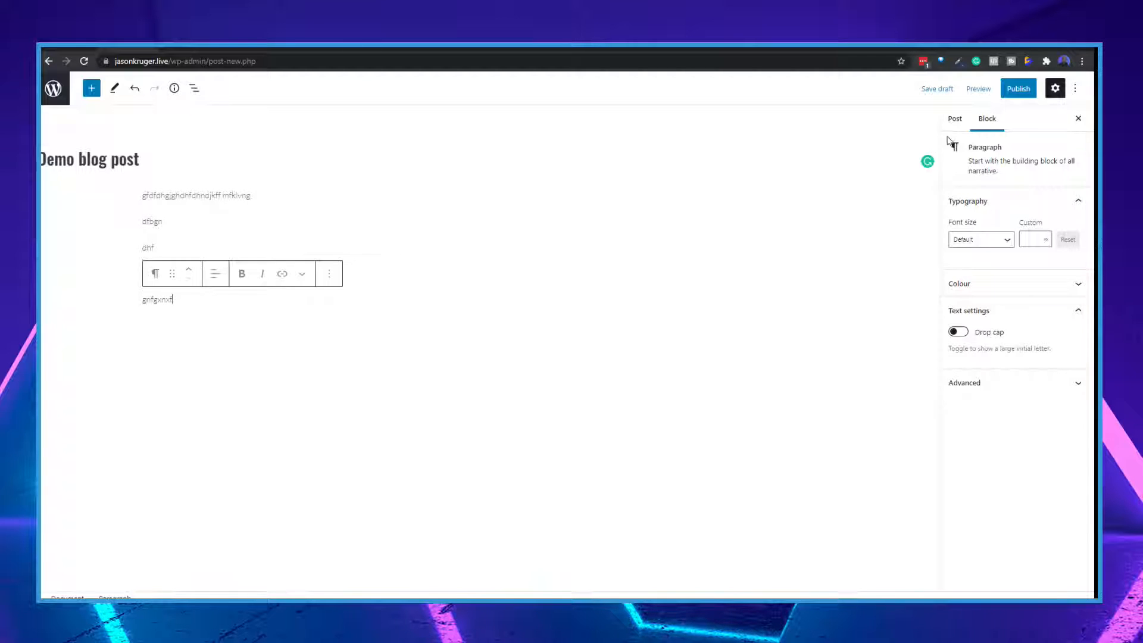
Publish the demo blog post and reload the live Blog page to check it.
click(1016, 92)
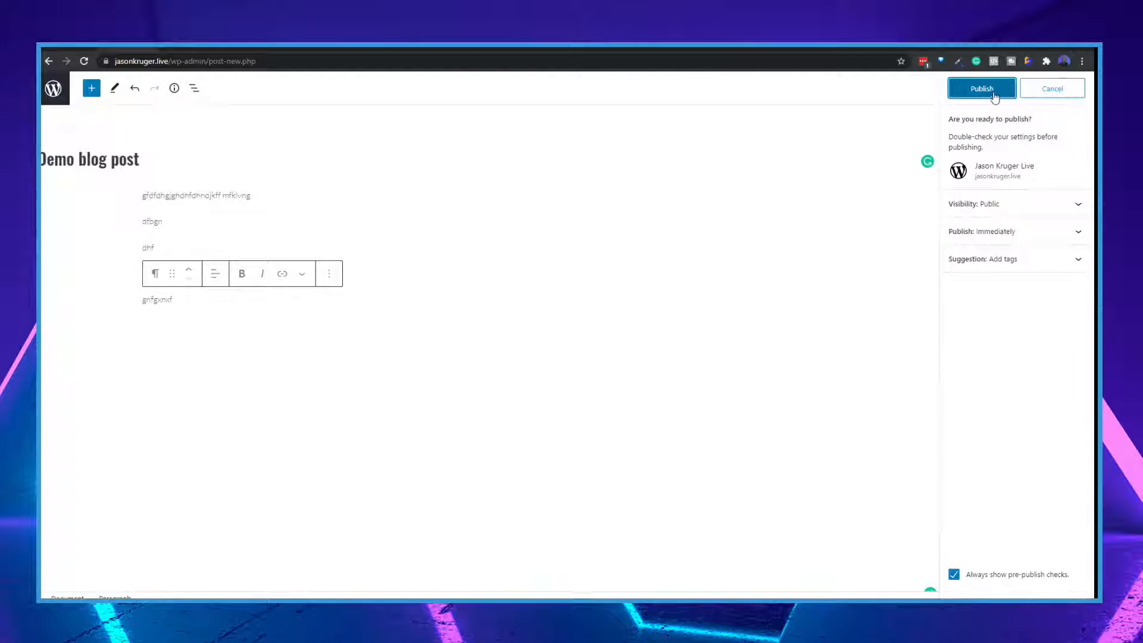
click(993, 92)
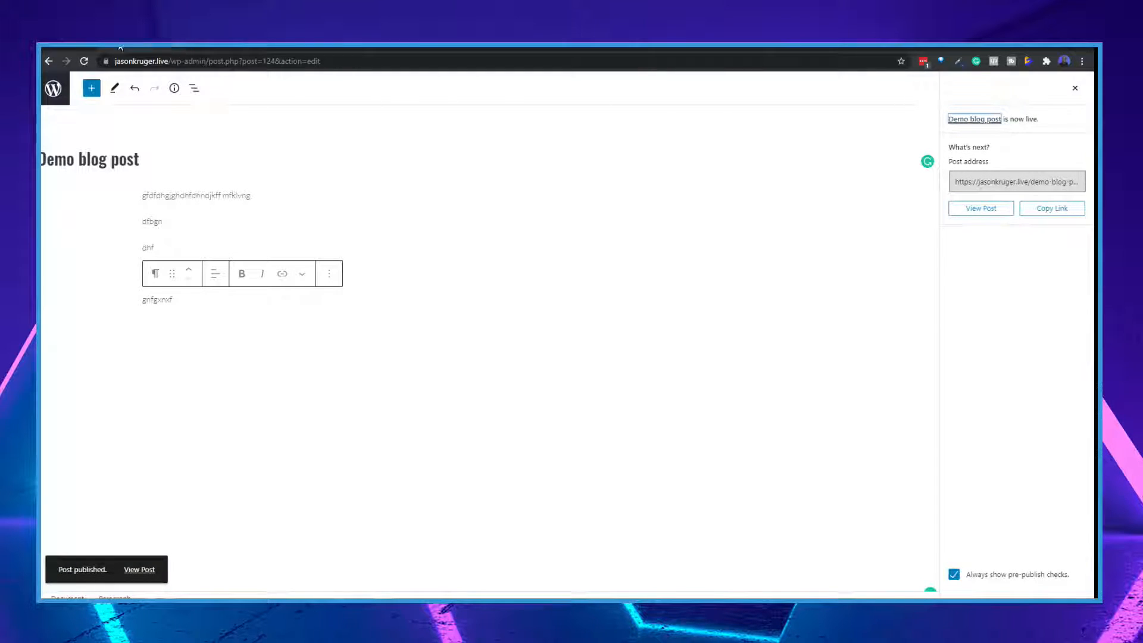
click(71, 47)
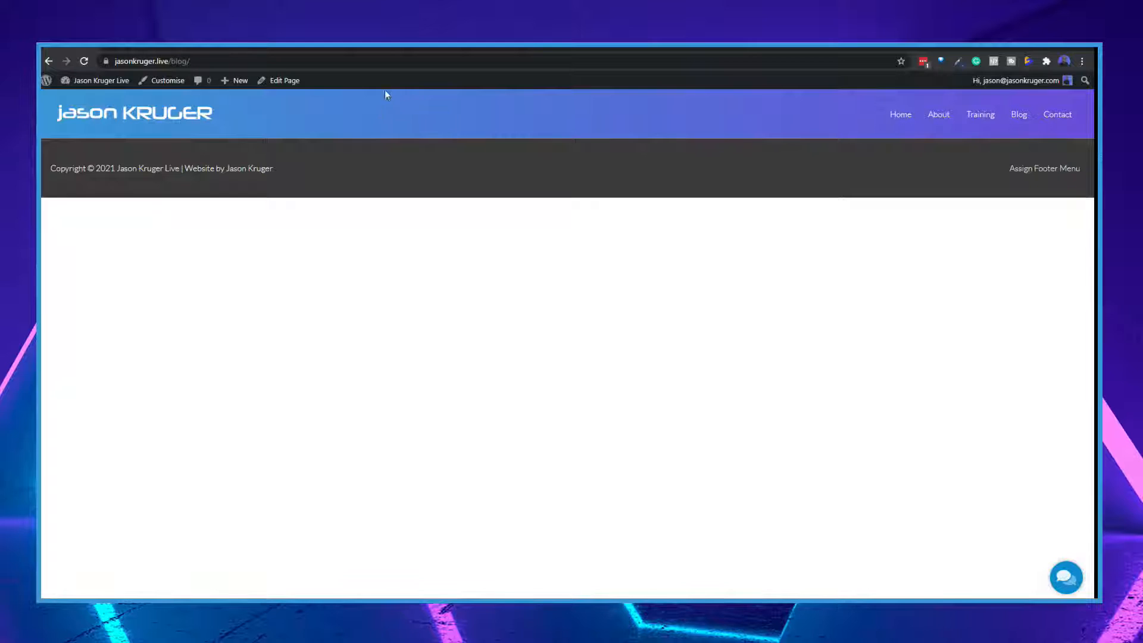
click(84, 61)
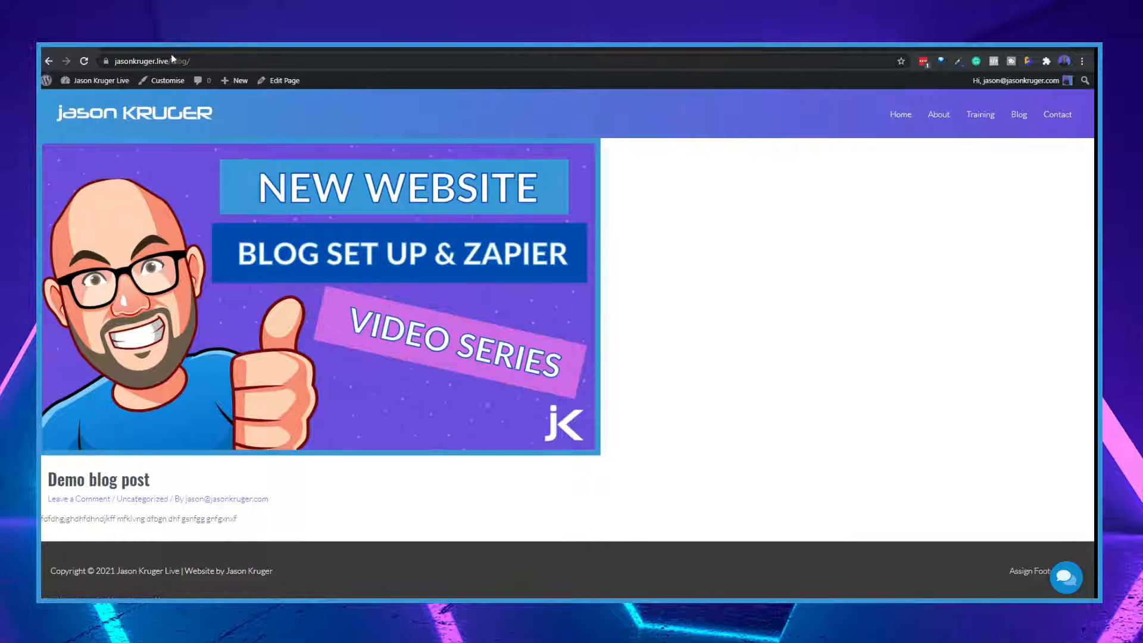
Return to the WordPress admin and open the Blog / Archive settings in the theme customiser.
click(130, 47)
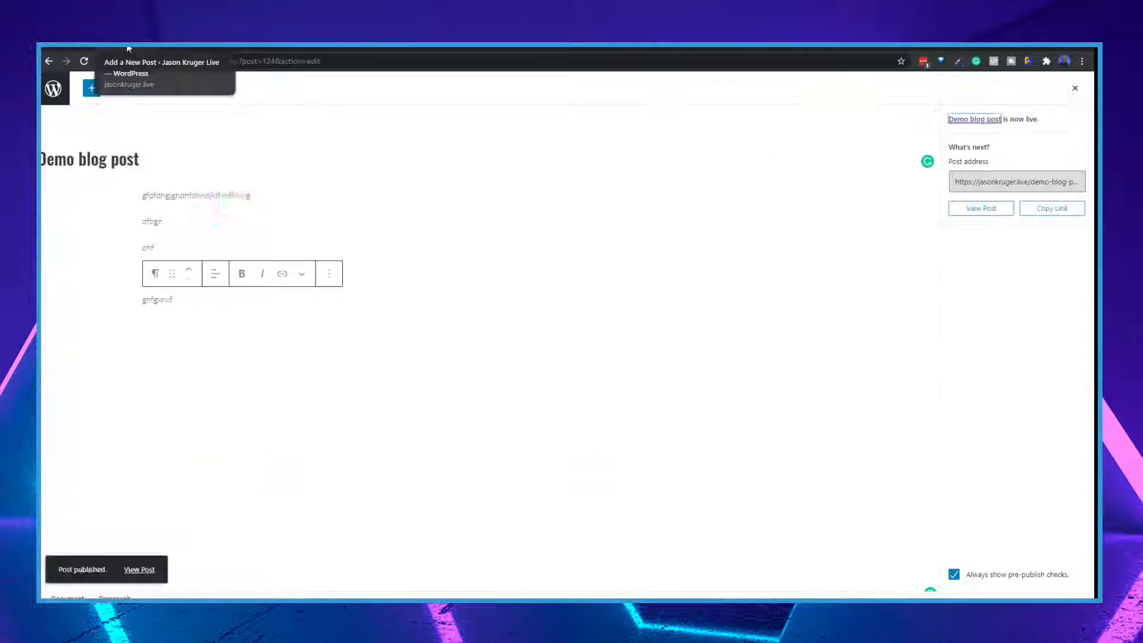
click(53, 89)
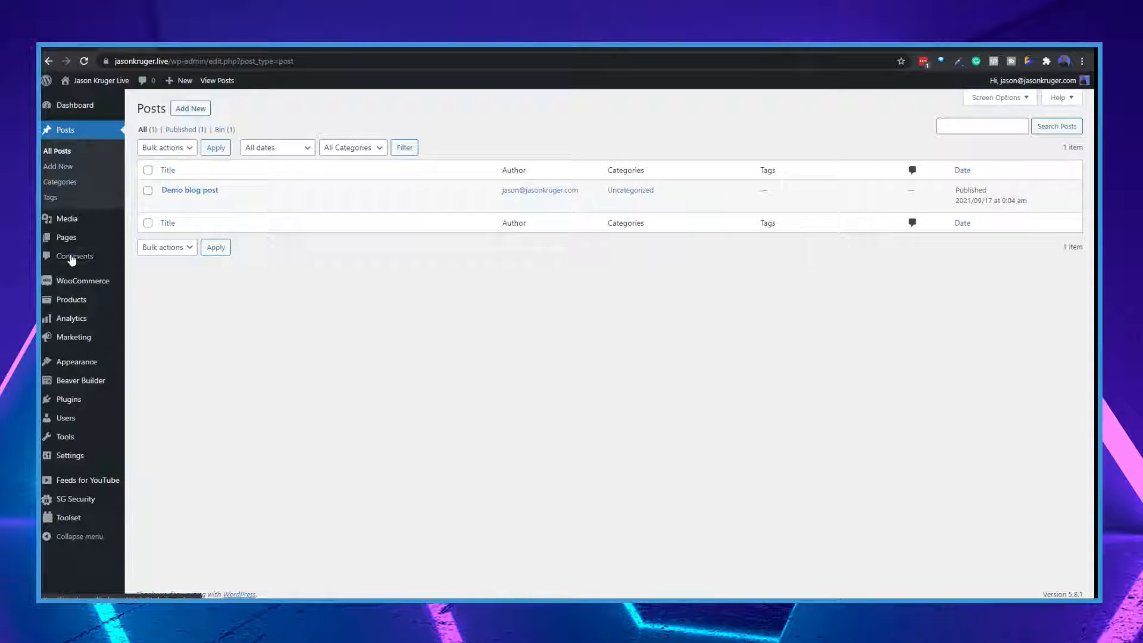
mouse_move(83, 365)
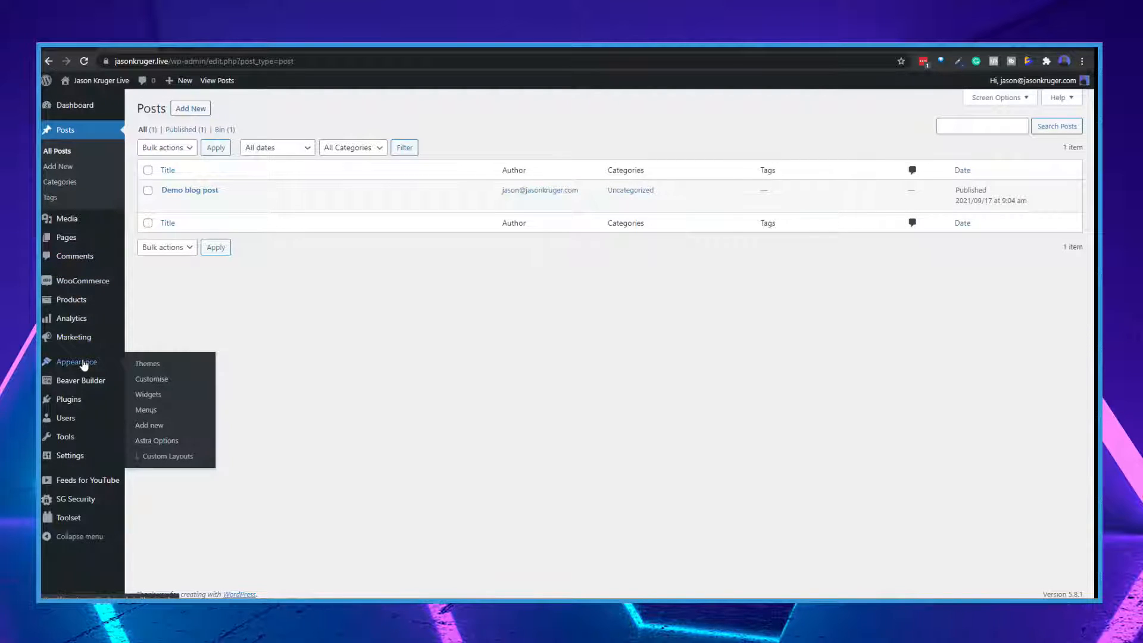
click(159, 380)
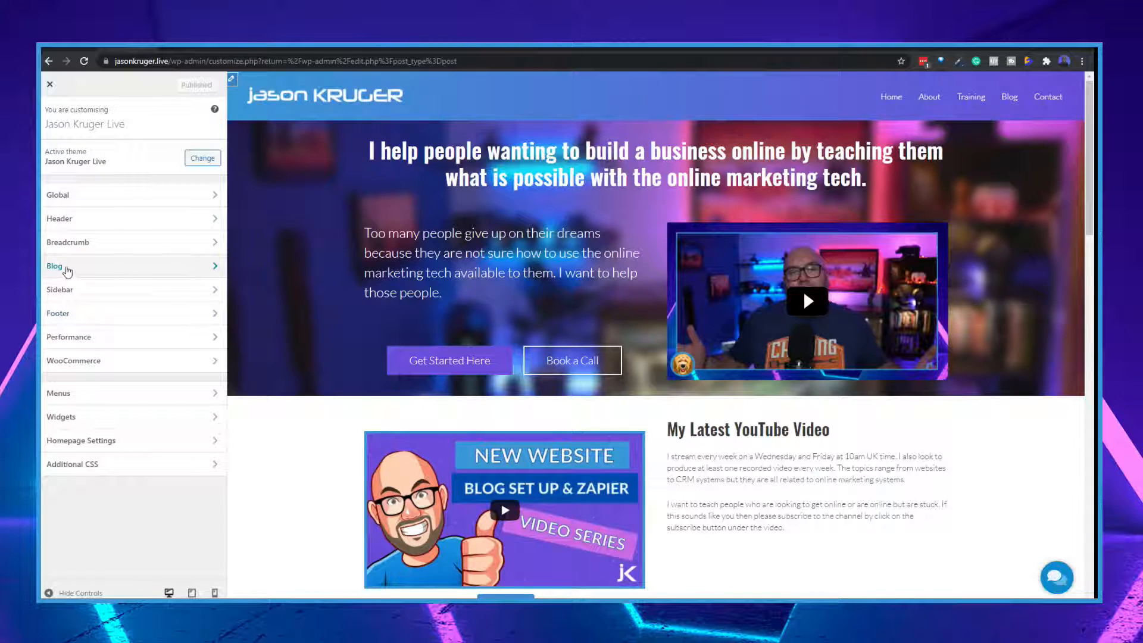
click(68, 268)
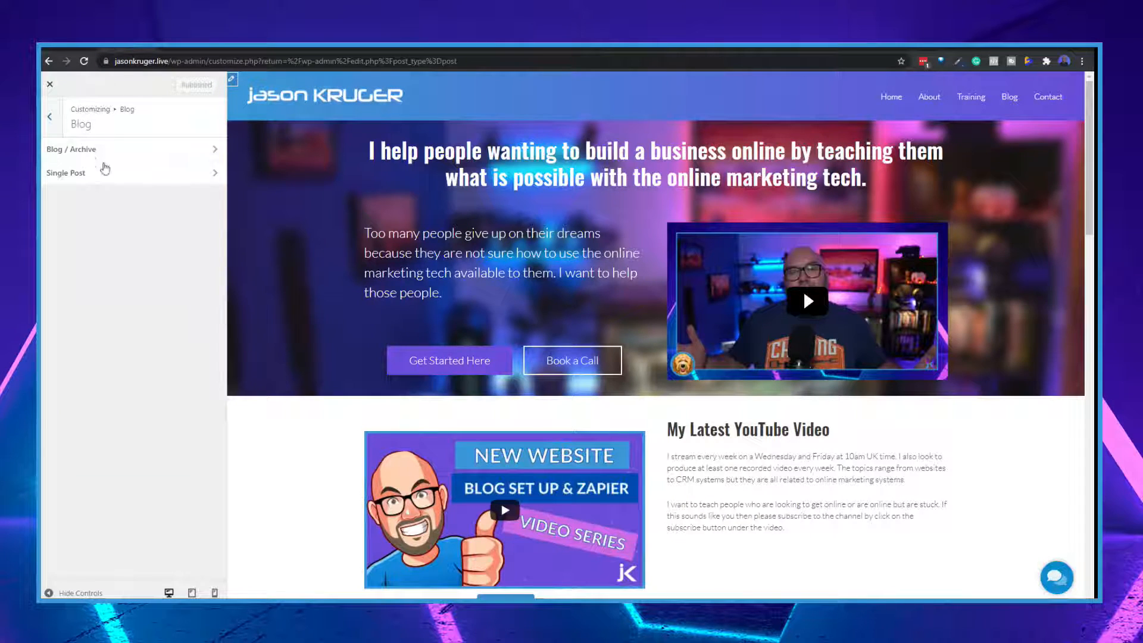
click(96, 150)
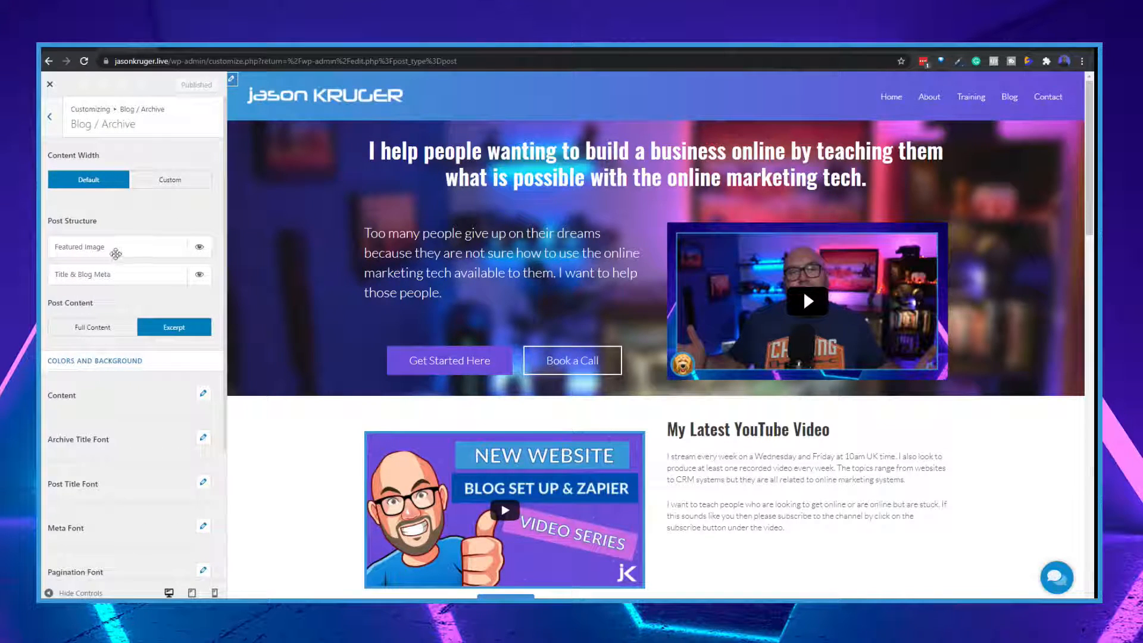
Set the blog archive's content width to Custom and publish the customiser changes.
click(165, 182)
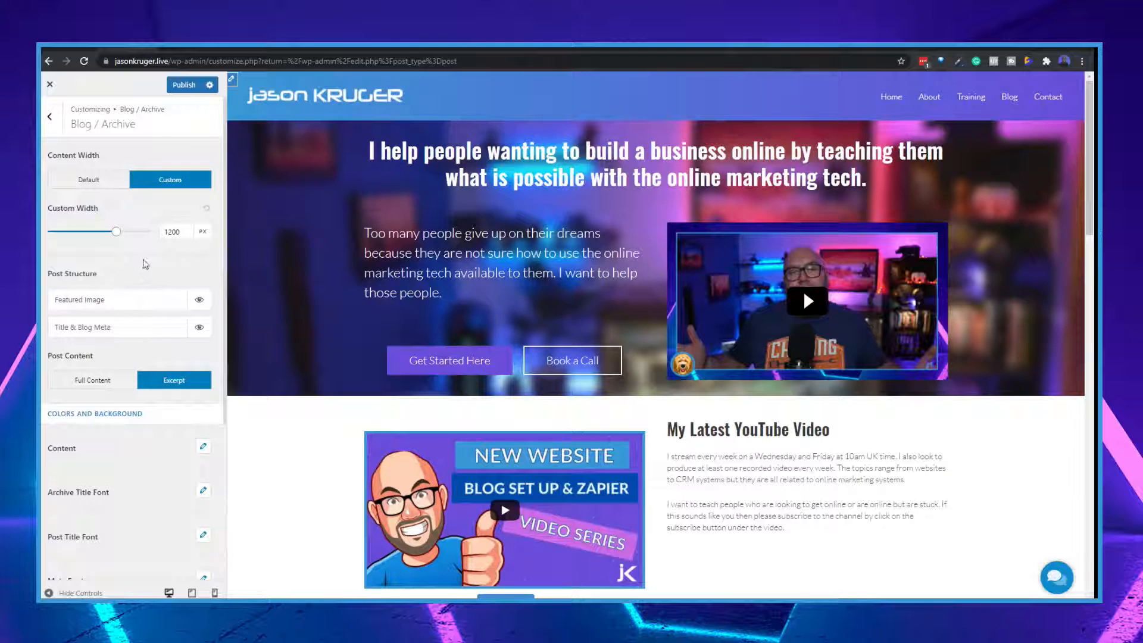
scroll(145, 264, down, 3)
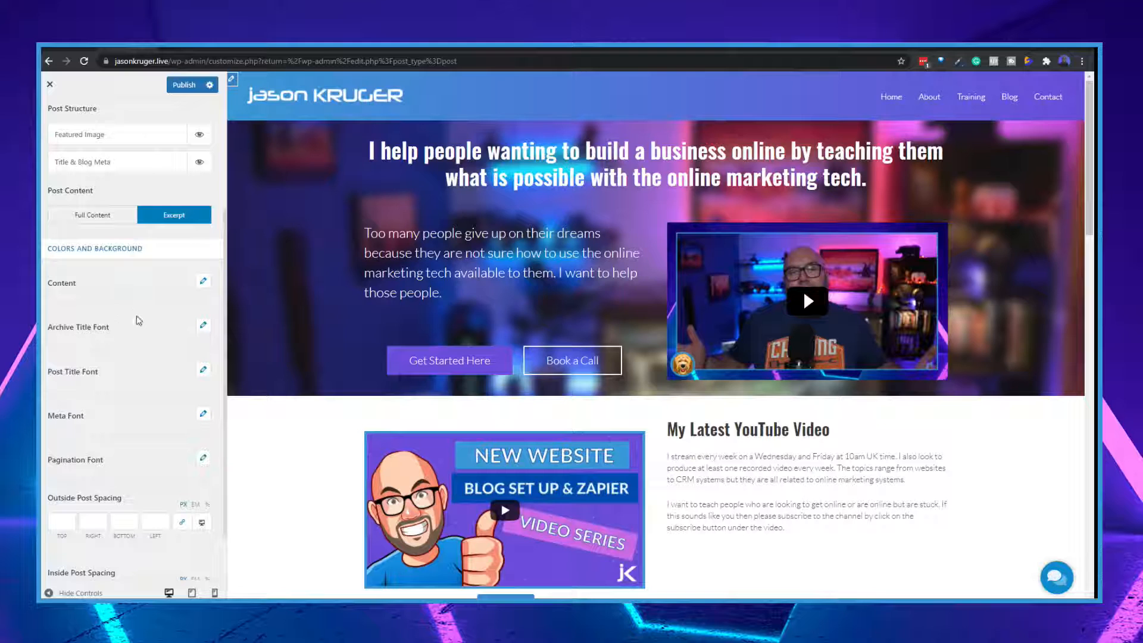
scroll(138, 322, up, 2)
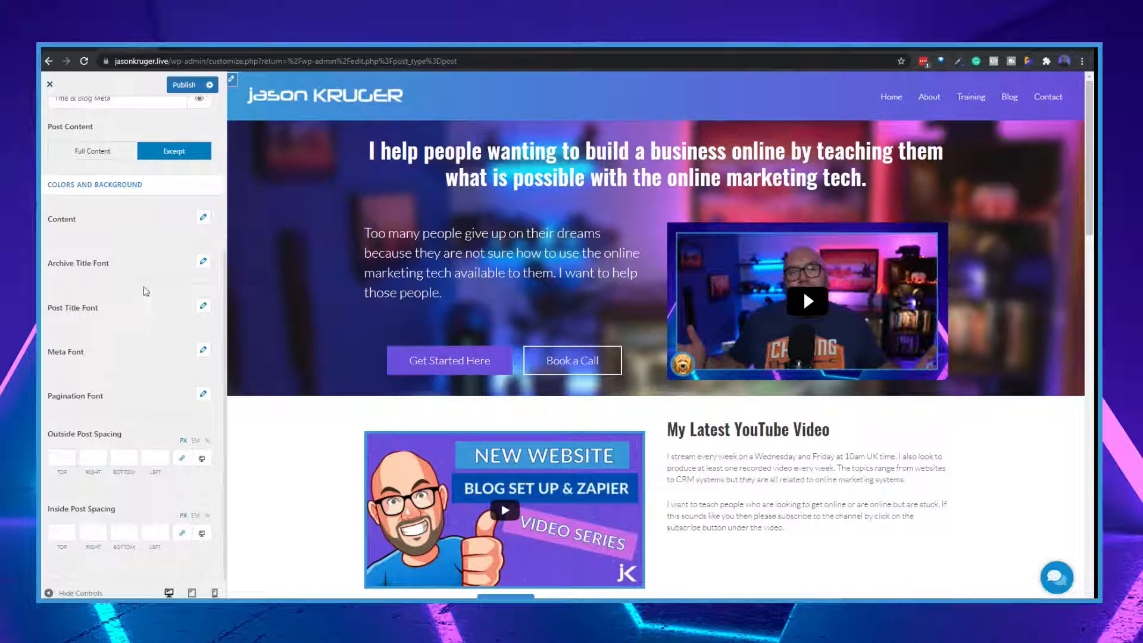
scroll(153, 289, up, 3)
click(184, 85)
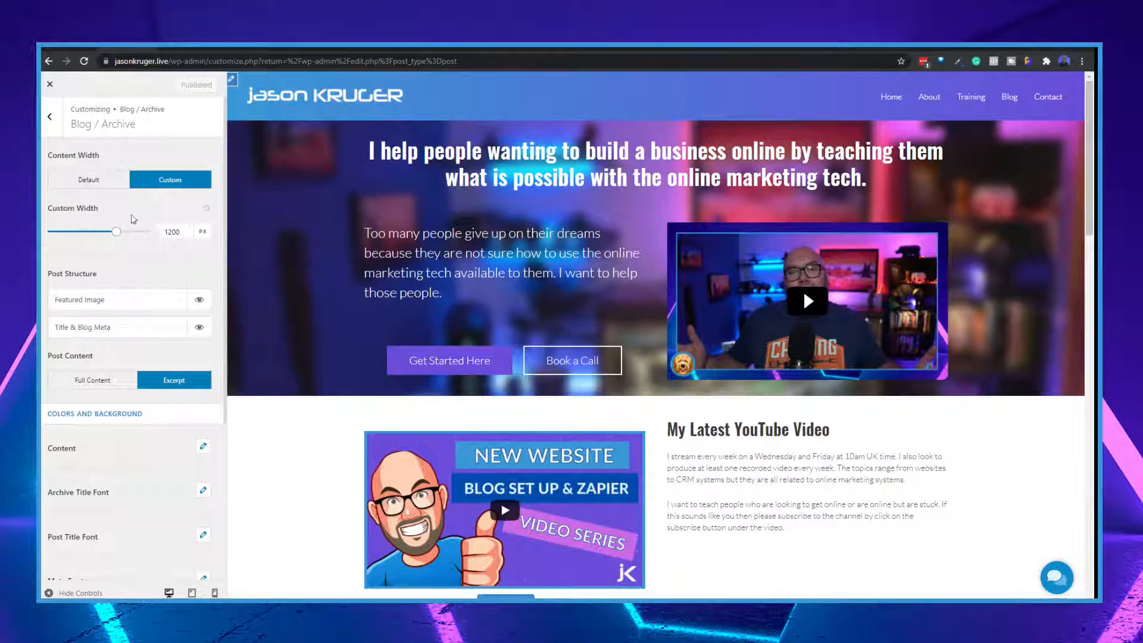
Review the Blog / Archive options and open the Single Post settings in the customiser.
scroll(159, 331, down, 5)
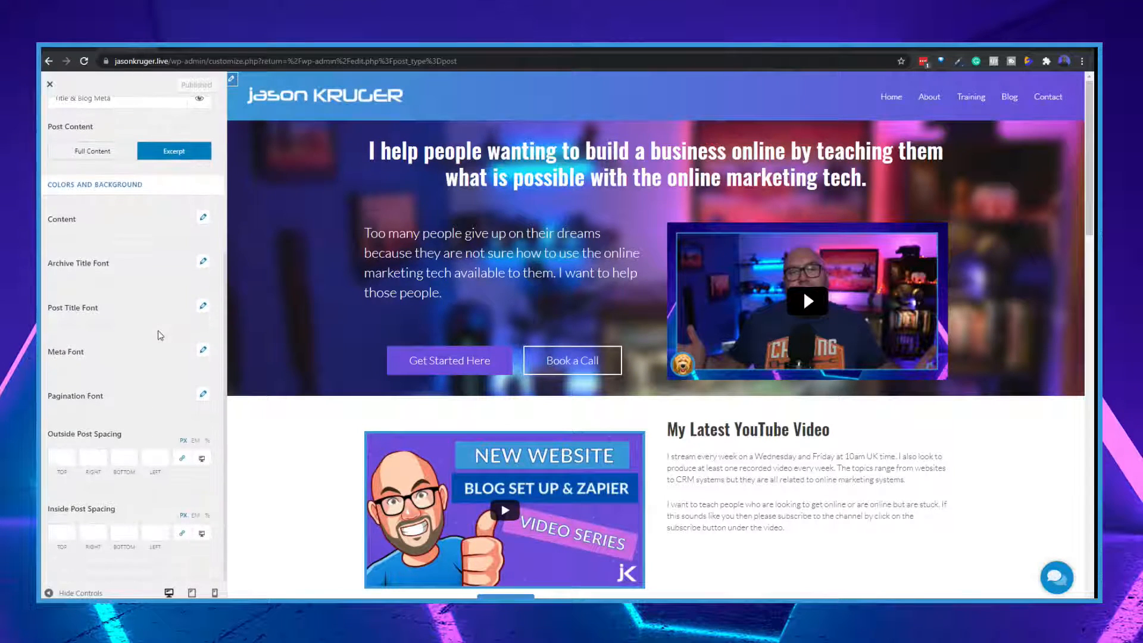
scroll(159, 334, up, 5)
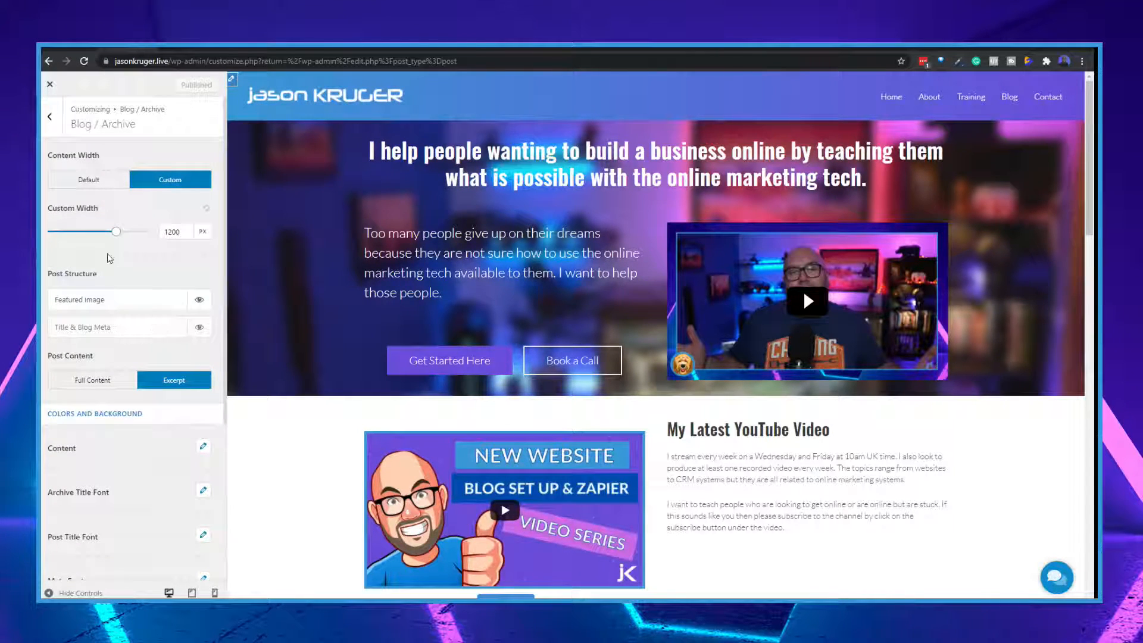
click(50, 117)
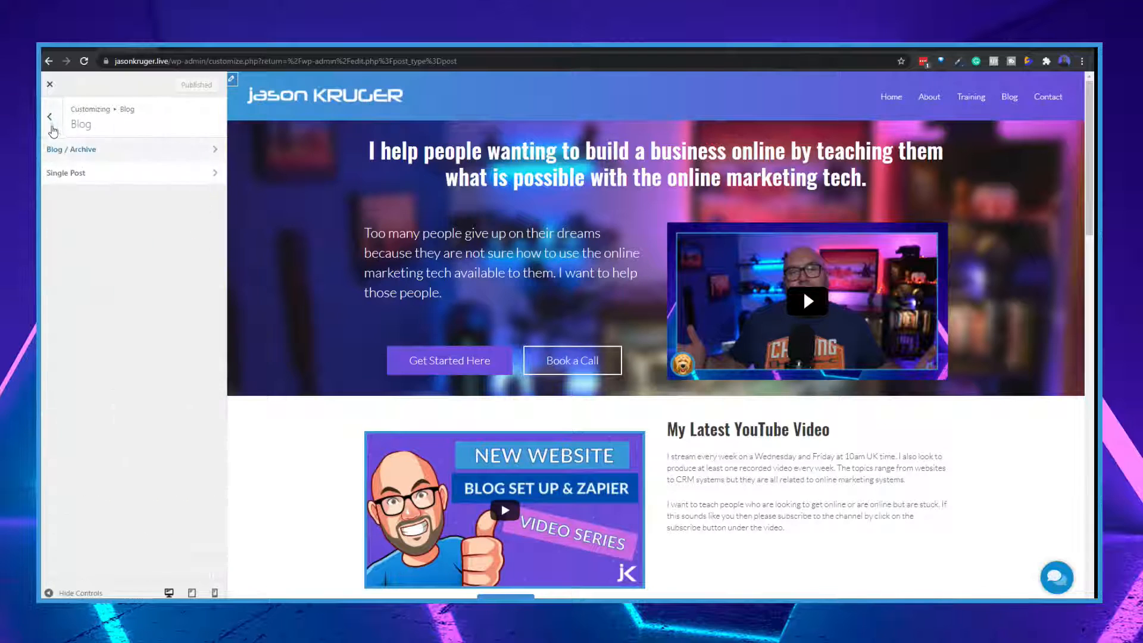
click(77, 172)
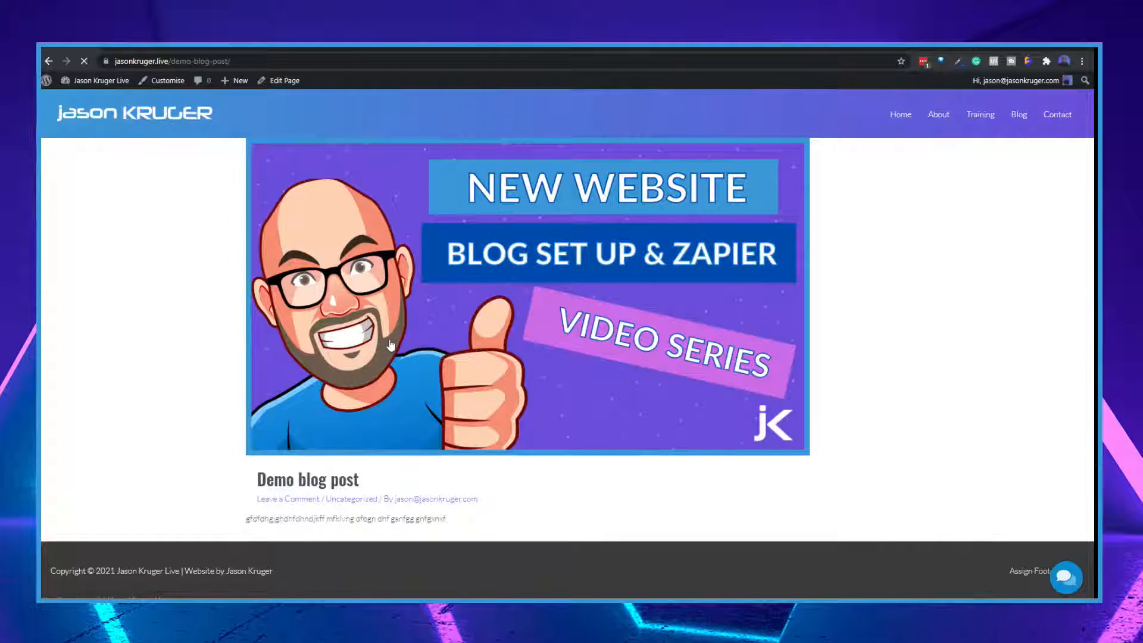
Examine the live demo blog post's layout from the featured image to the comment section.
scroll(393, 343, down, 5)
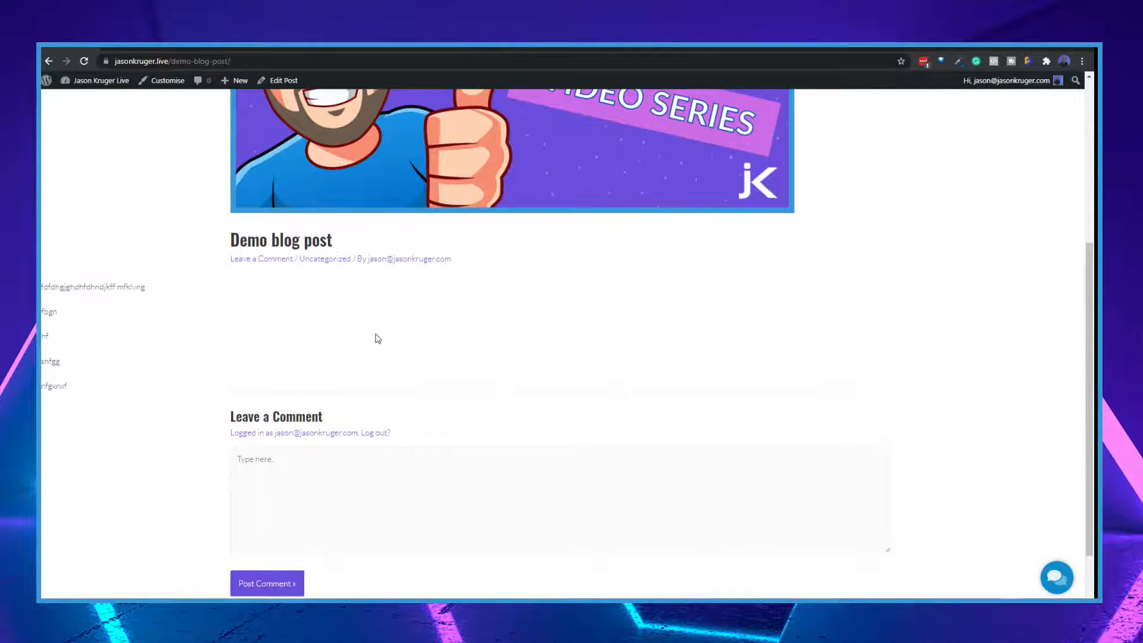
scroll(391, 175, up, 3)
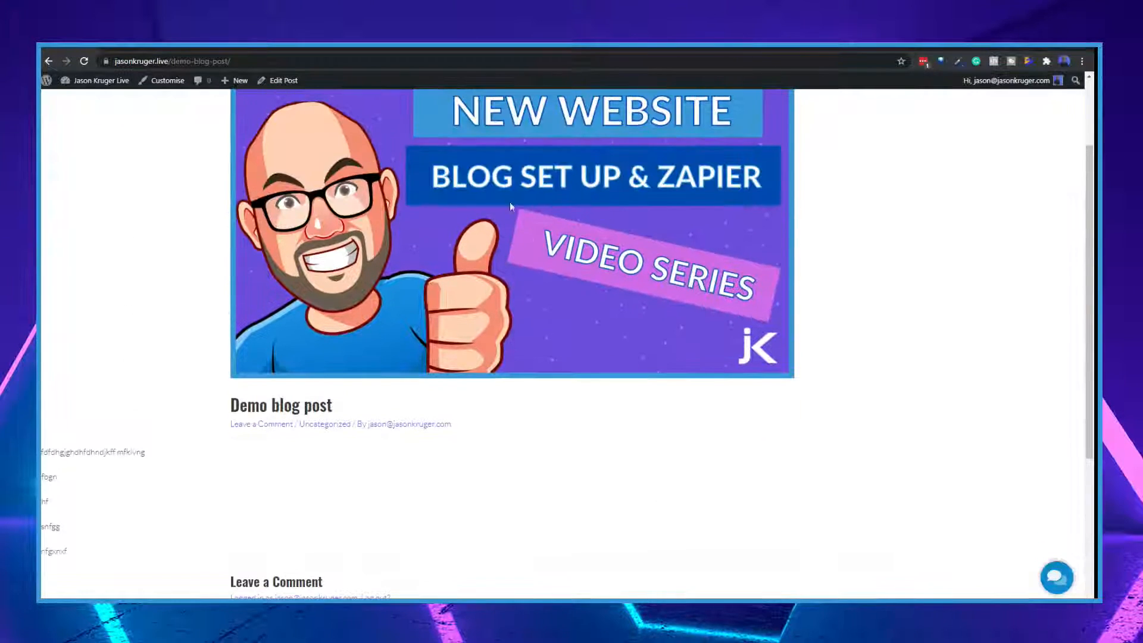
scroll(390, 175, down, 2)
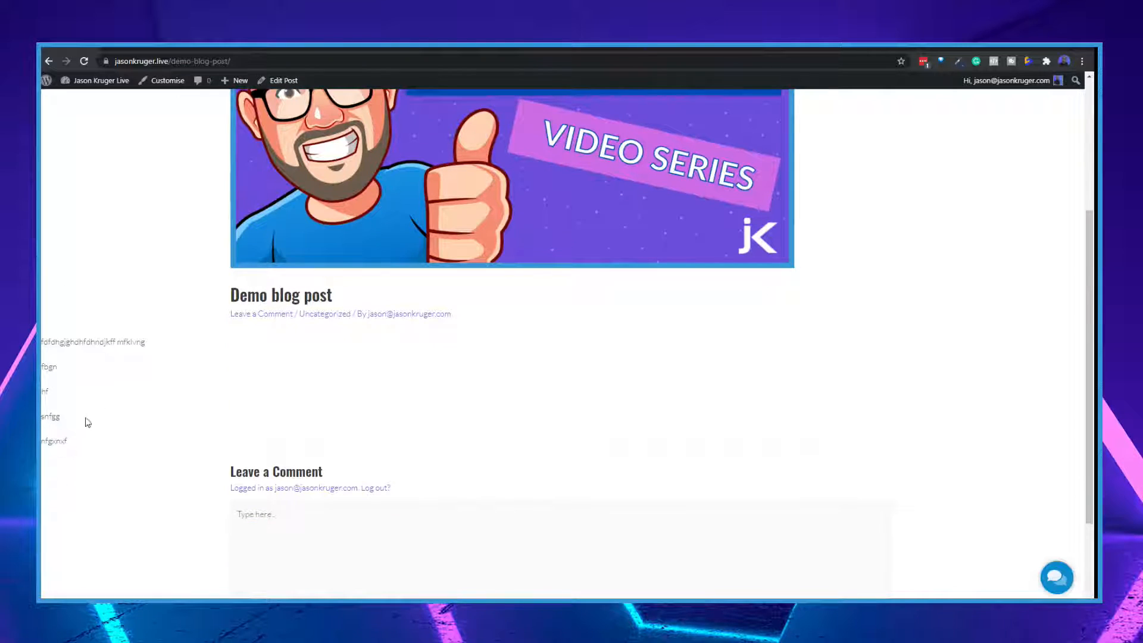
Return to the customiser, set the Single Post content width to Custom and publish the change.
click(127, 49)
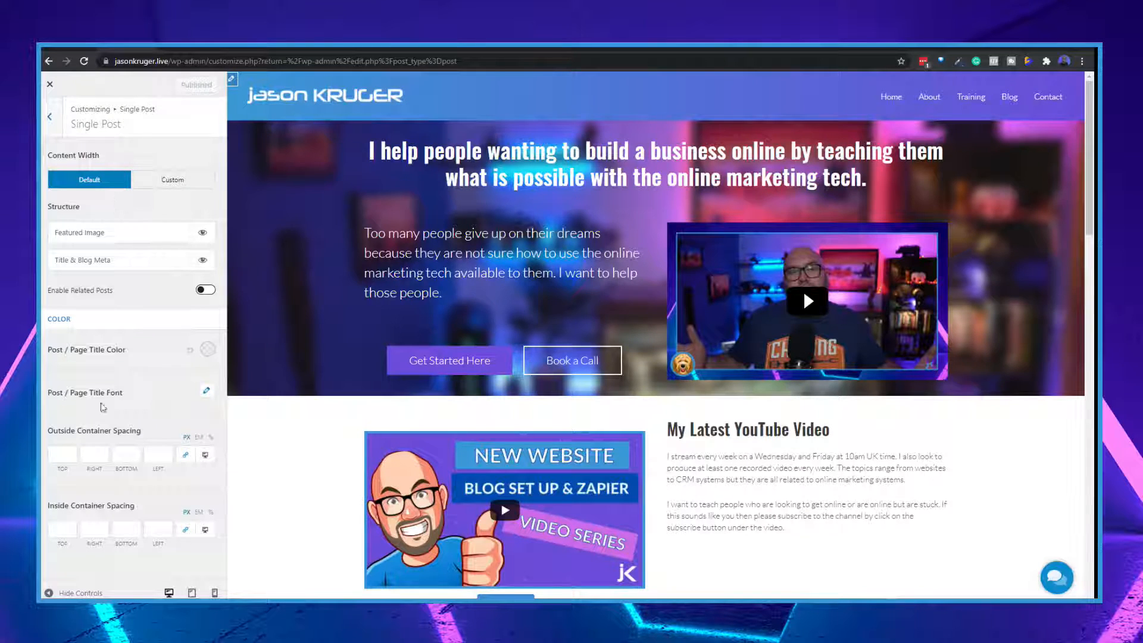
click(181, 184)
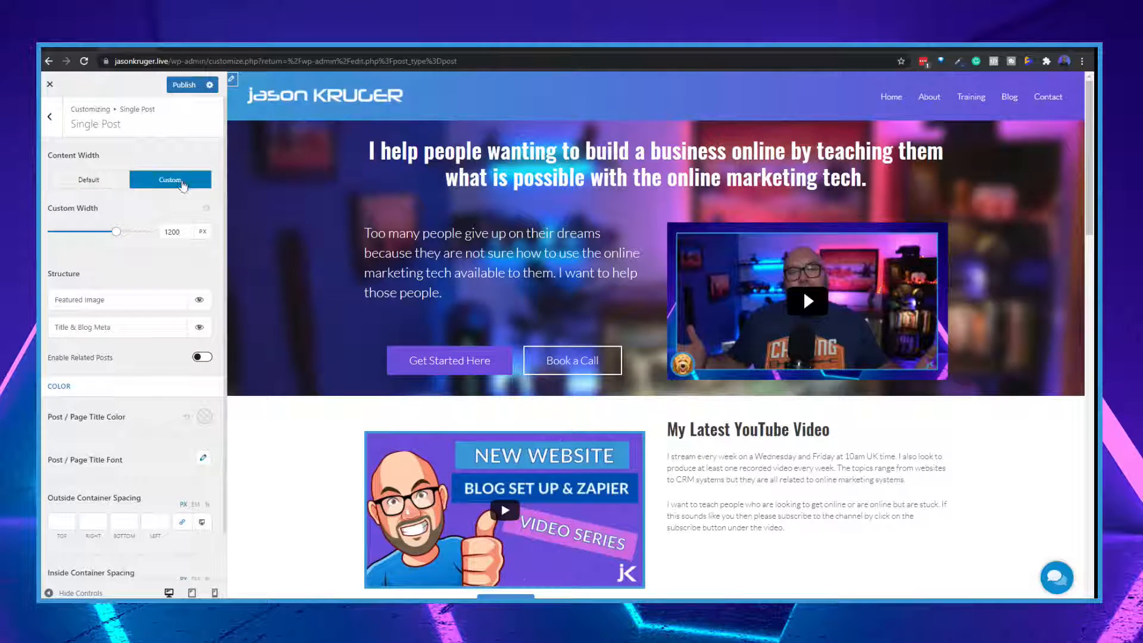
scroll(173, 300, down, 1)
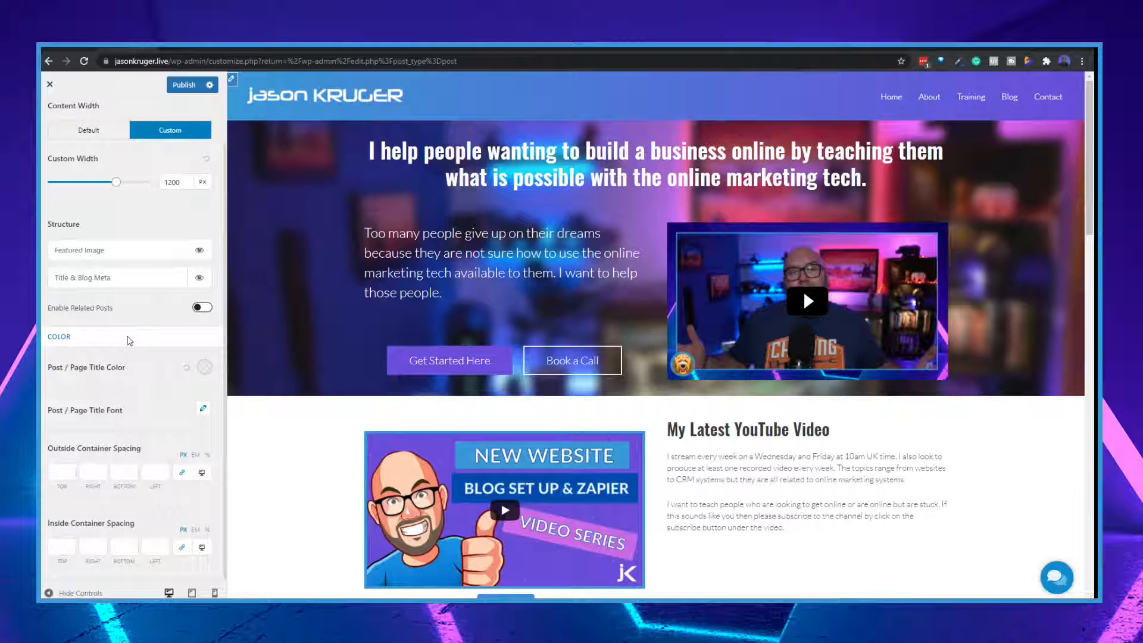
click(185, 85)
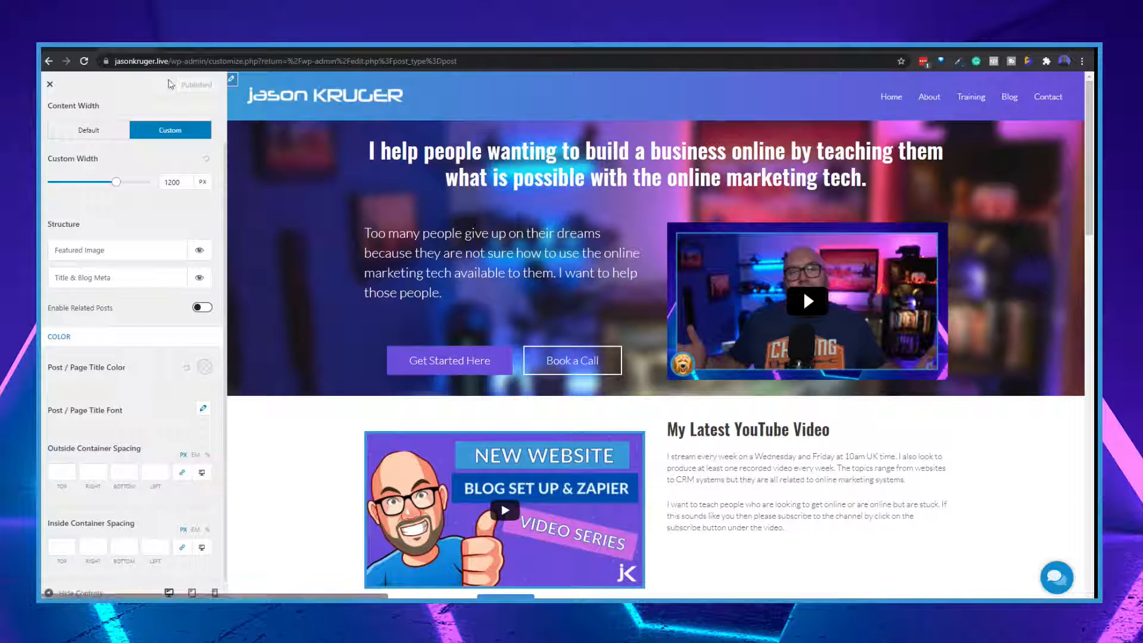
Close the customiser and open the Astra Options page in the WordPress admin.
click(68, 47)
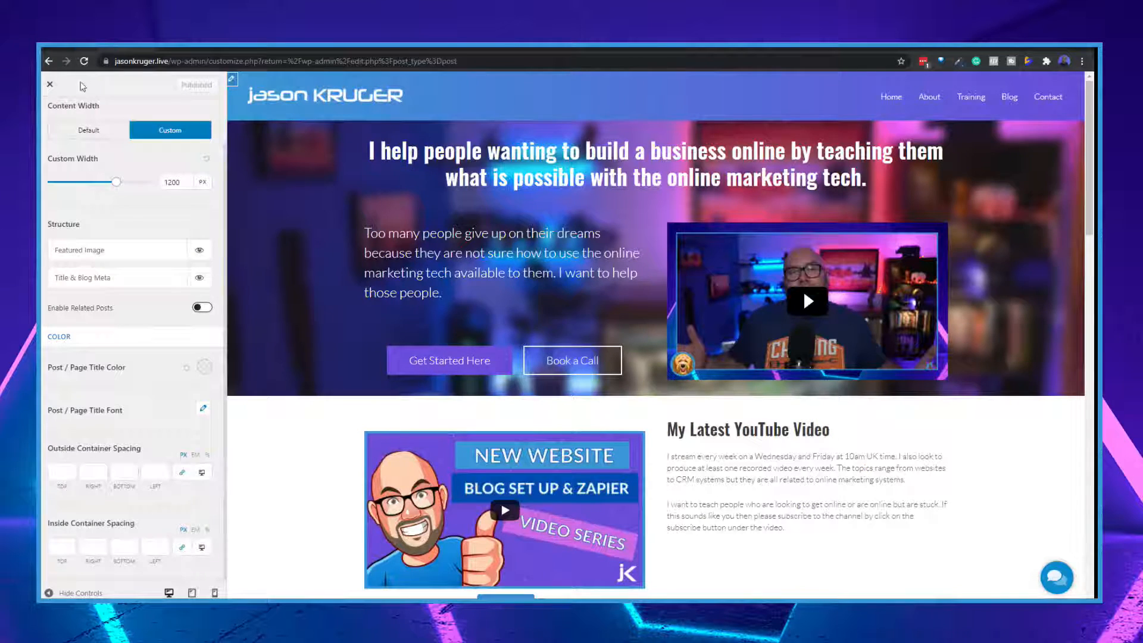
click(50, 85)
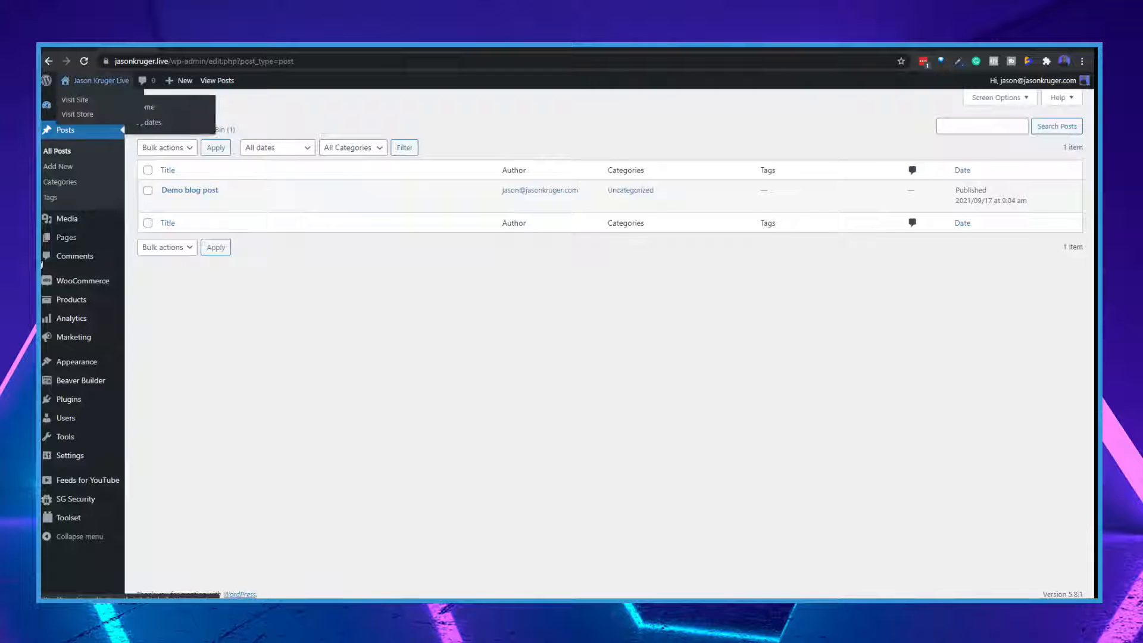
mouse_move(78, 350)
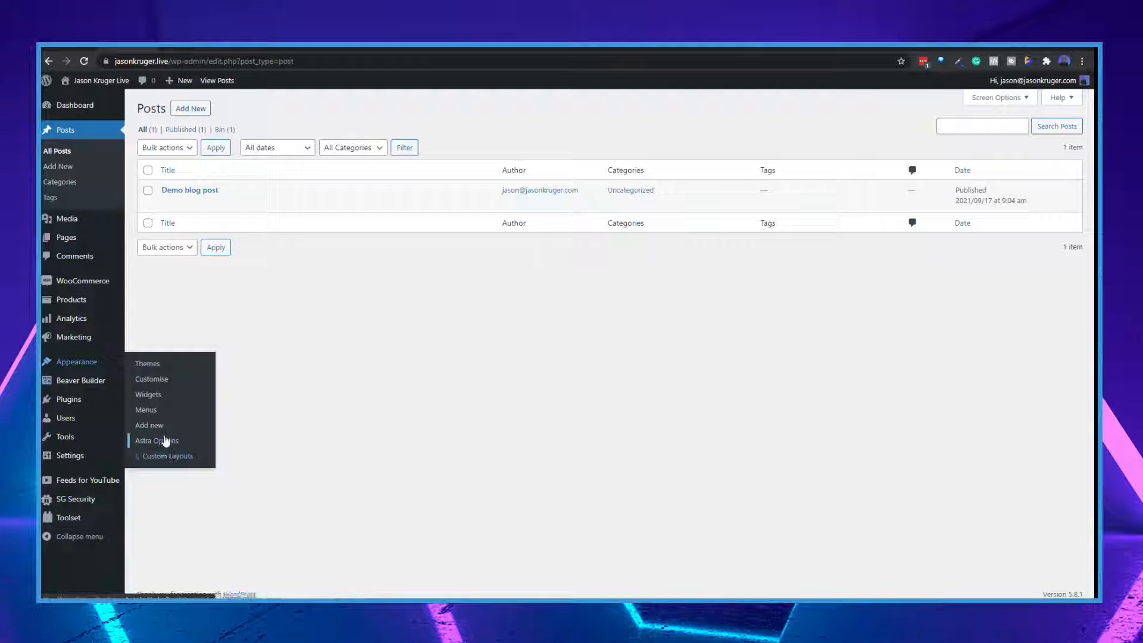
click(166, 441)
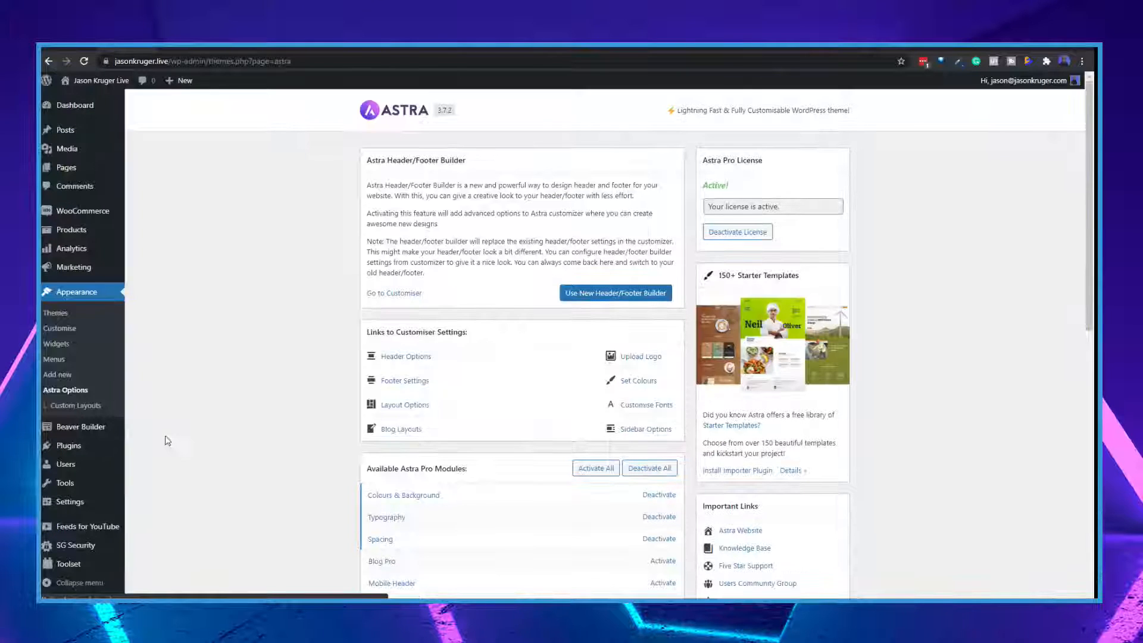
Activate the Blog Pro module among the available Astra Pro modules.
scroll(600, 504, down, 3)
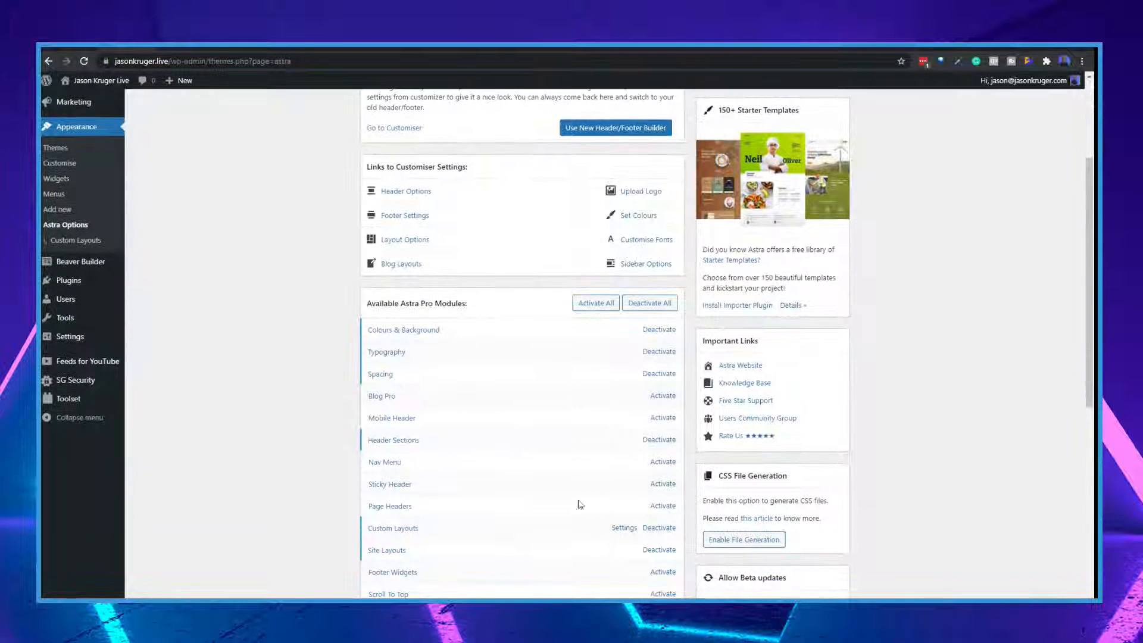
scroll(565, 508, down, 1)
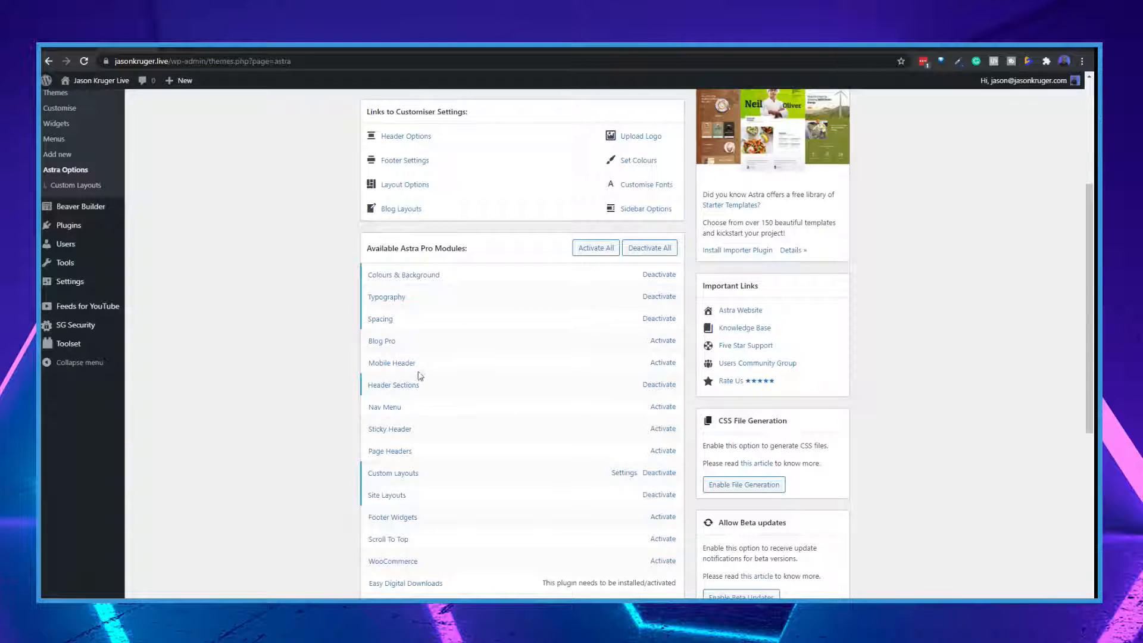
click(663, 342)
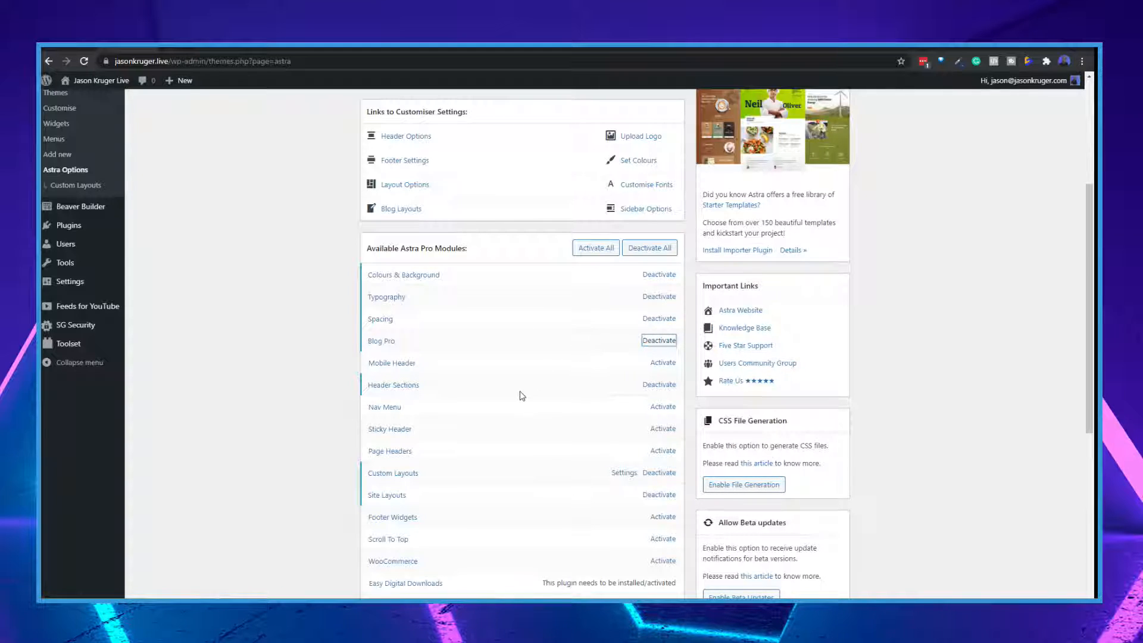
scroll(435, 411, down, 1)
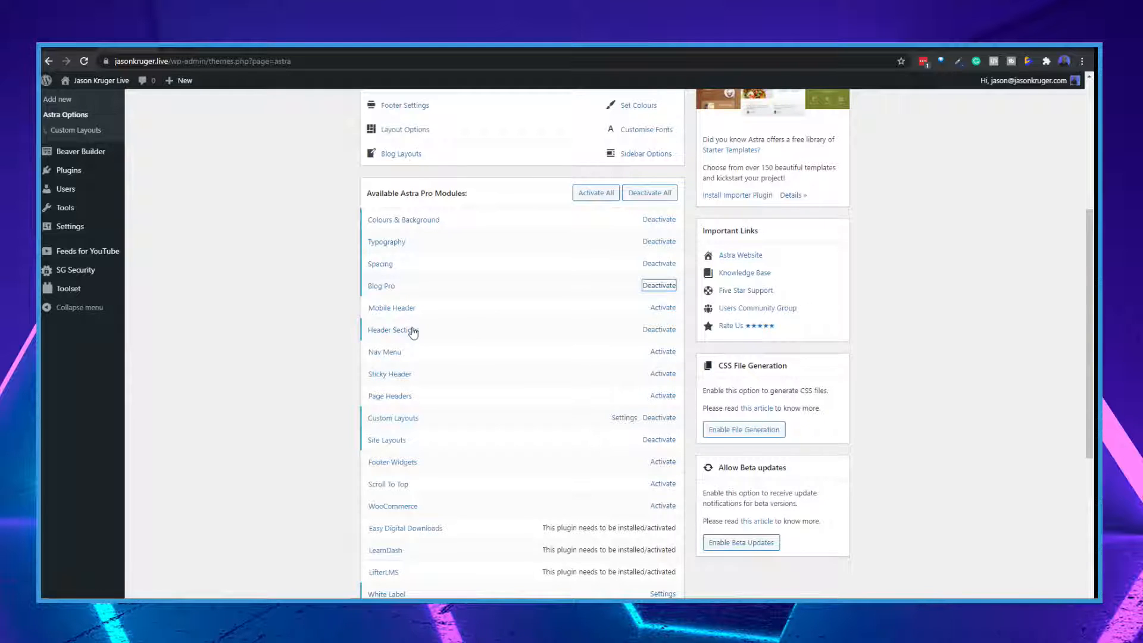
scroll(412, 324, up, 5)
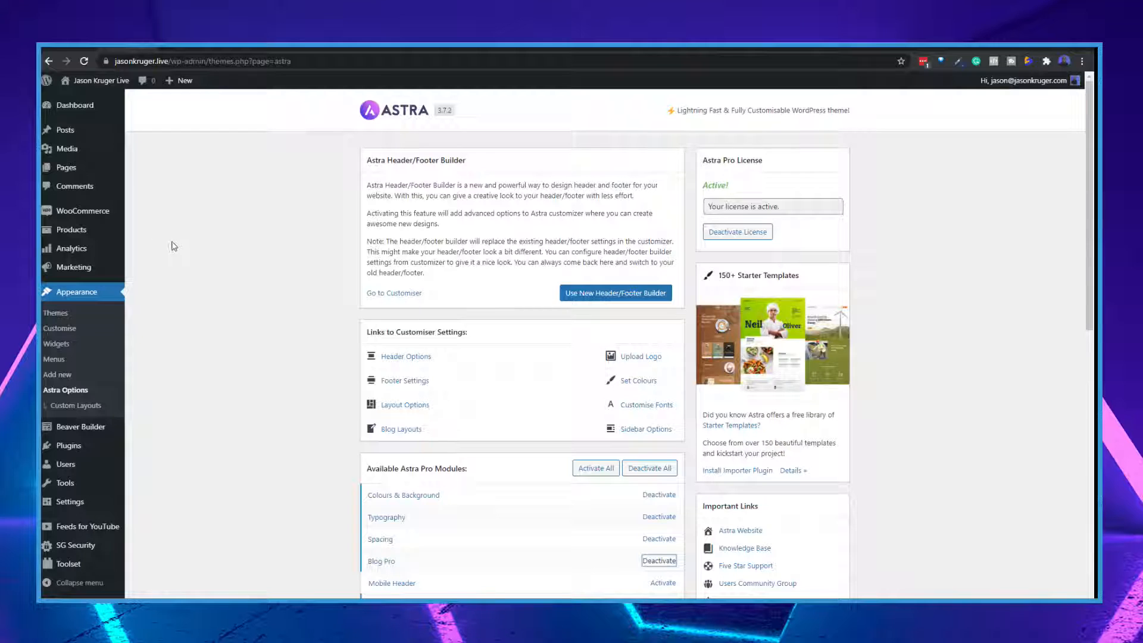
Reopen the theme customiser and go to the Blog / Archive settings.
click(70, 329)
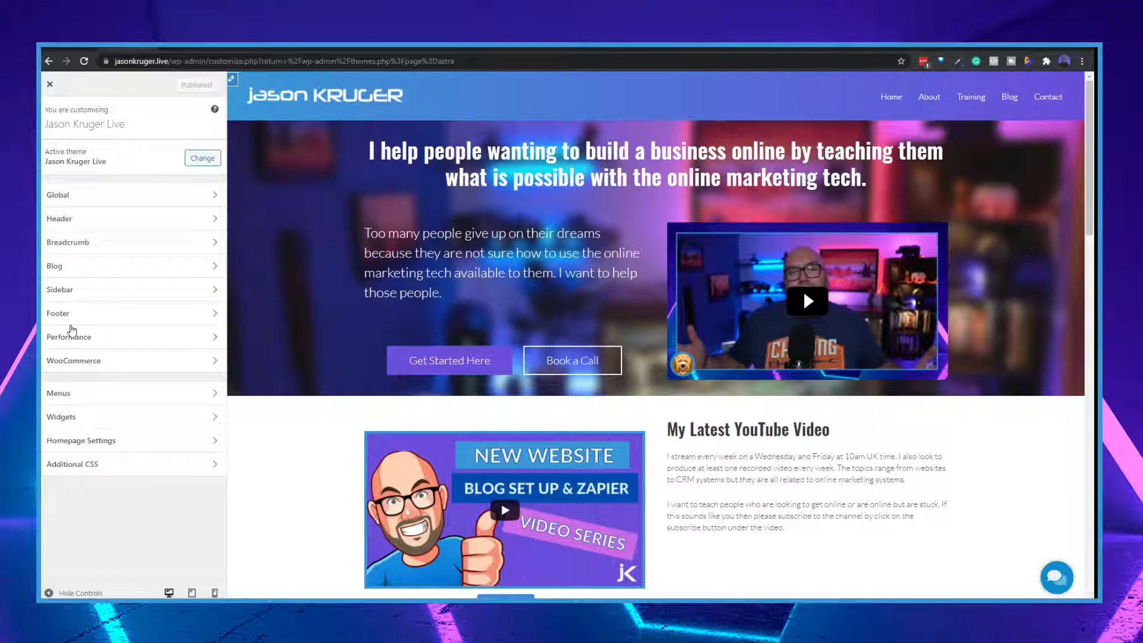
click(68, 267)
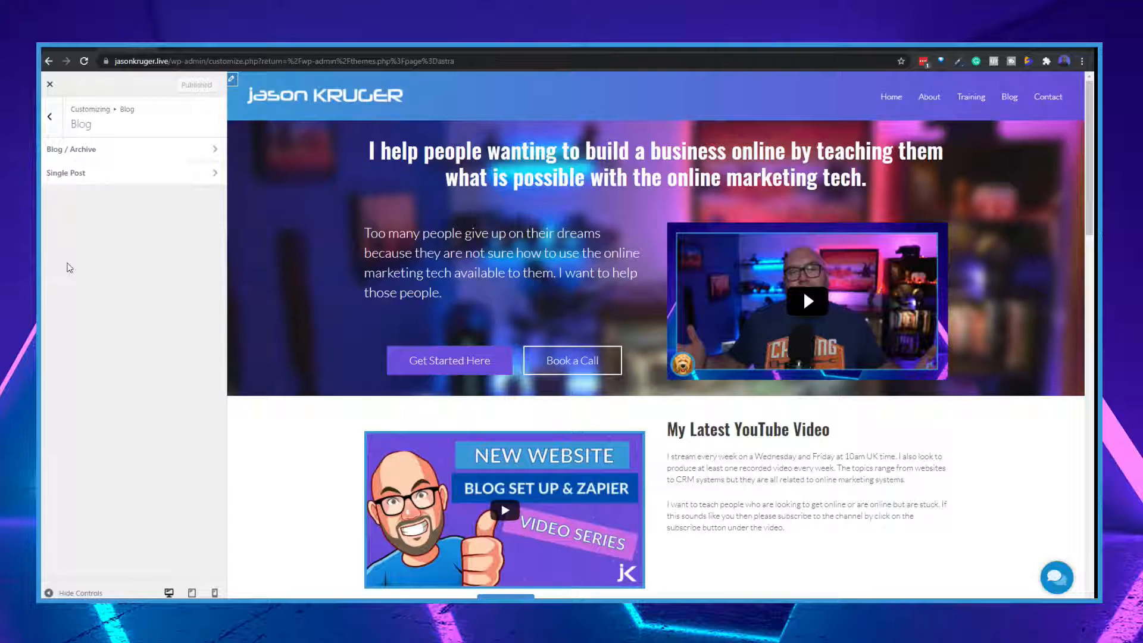
click(65, 149)
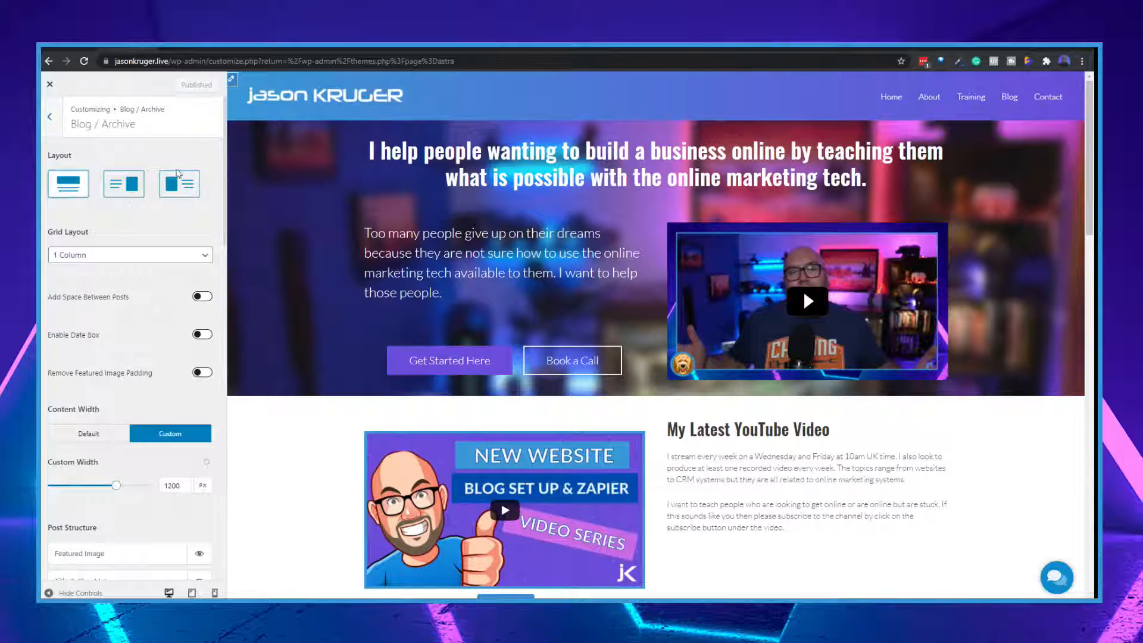
Choose the blog layout with the image to the left of the text and enable Add Space Between Posts.
click(182, 188)
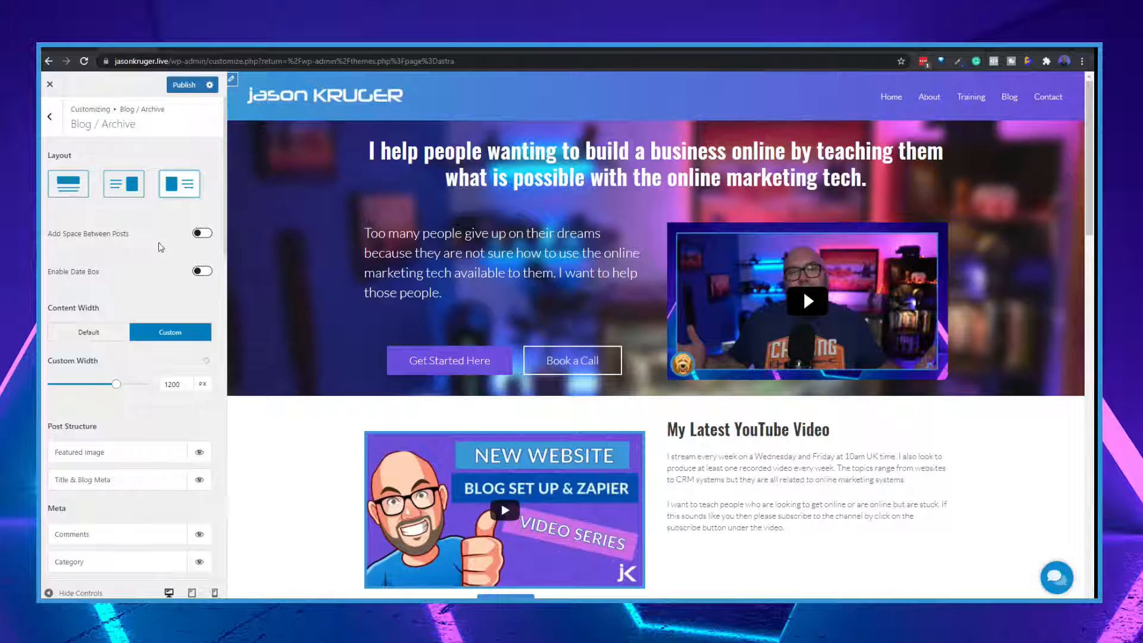
click(202, 234)
scroll(203, 277, down, 2)
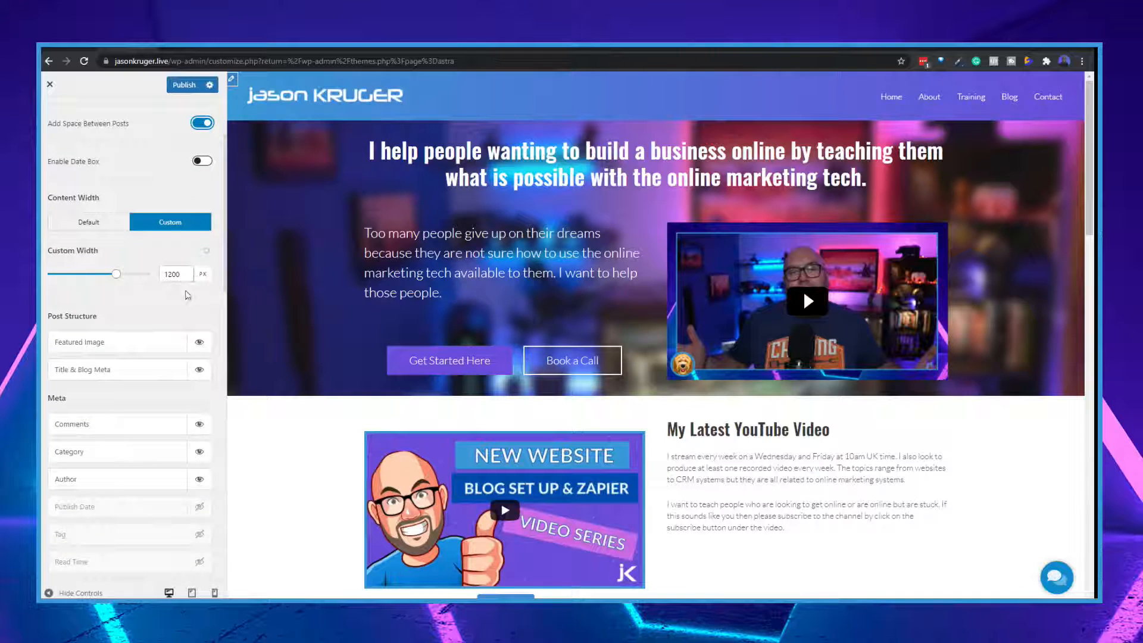
Set the blog archive's featured image width to 300 px, leaving the height on Auto, and apply the size.
scroll(161, 297, down, 2)
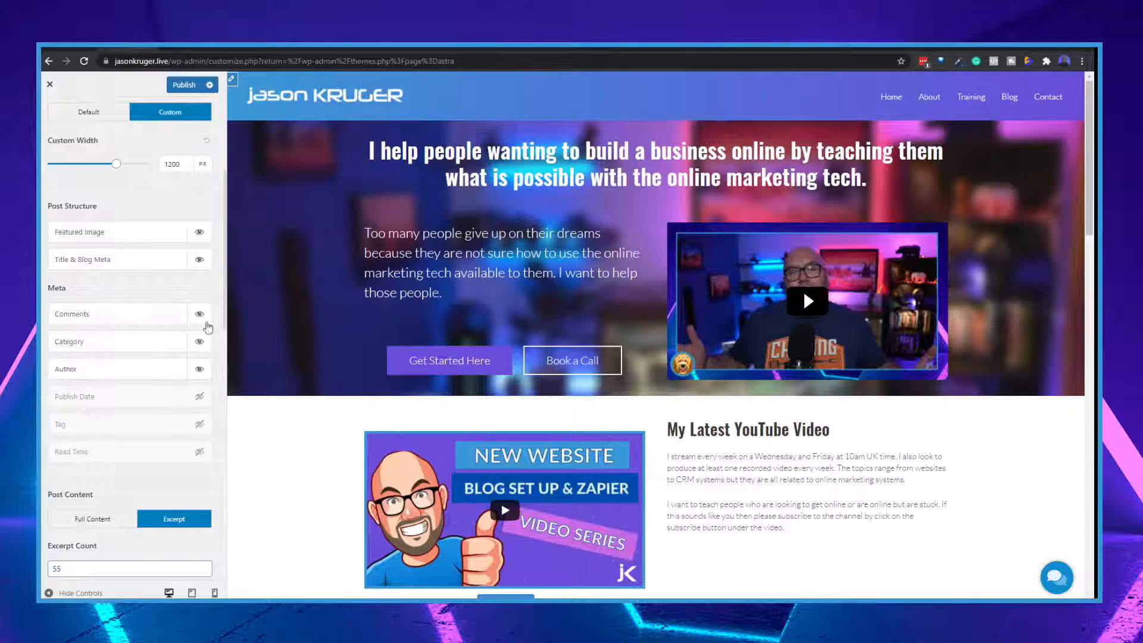
scroll(156, 342, down, 3)
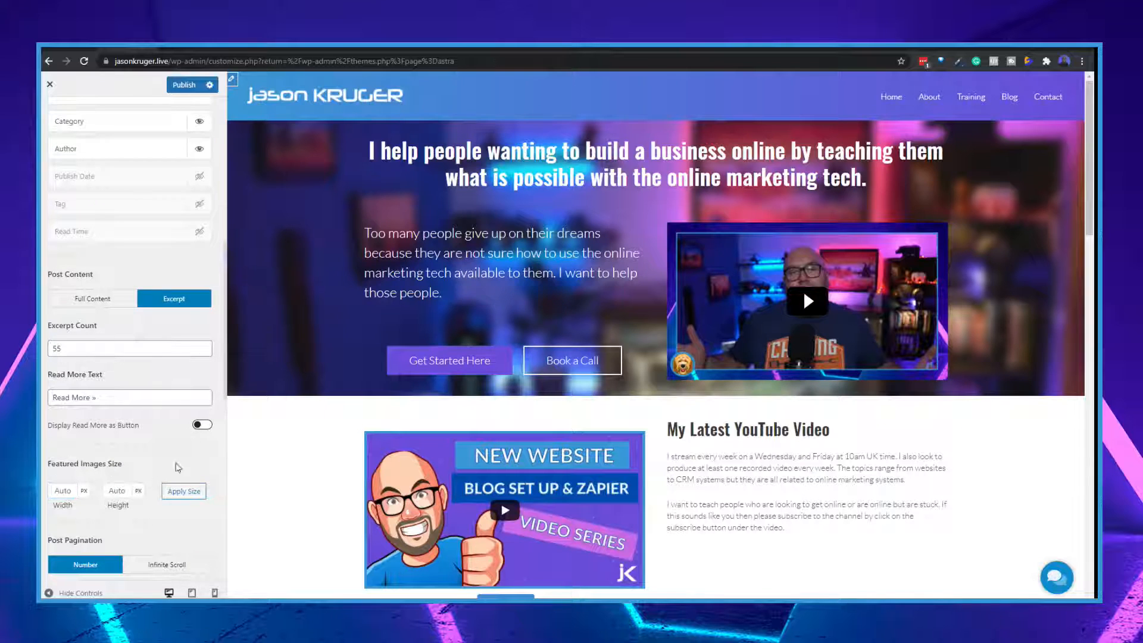
scroll(100, 395, down, 2)
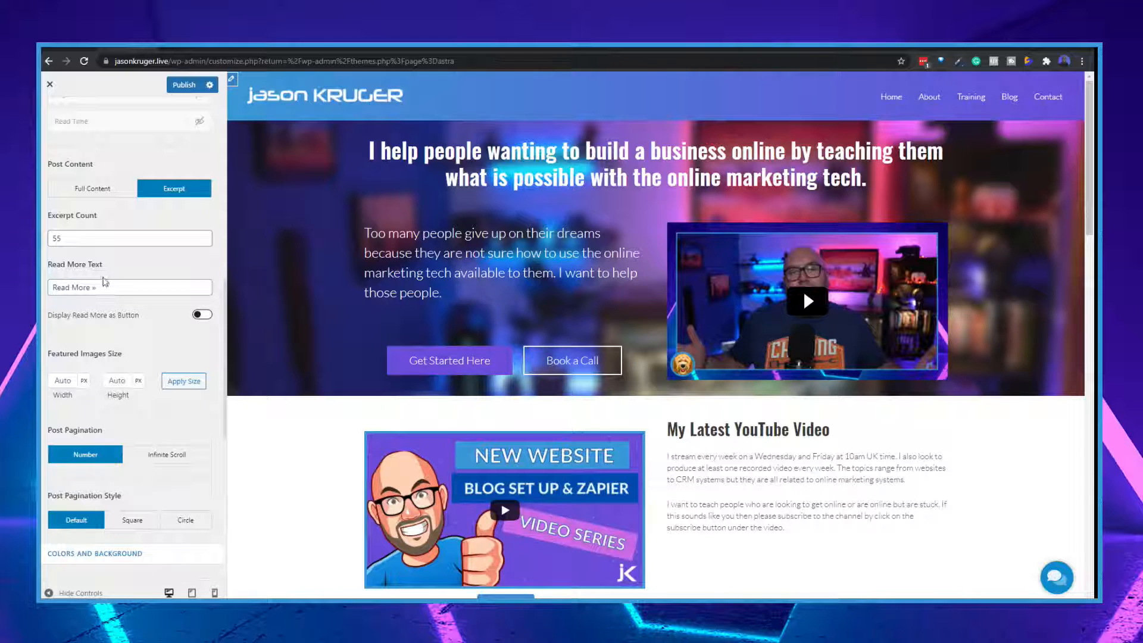
scroll(117, 284, down, 2)
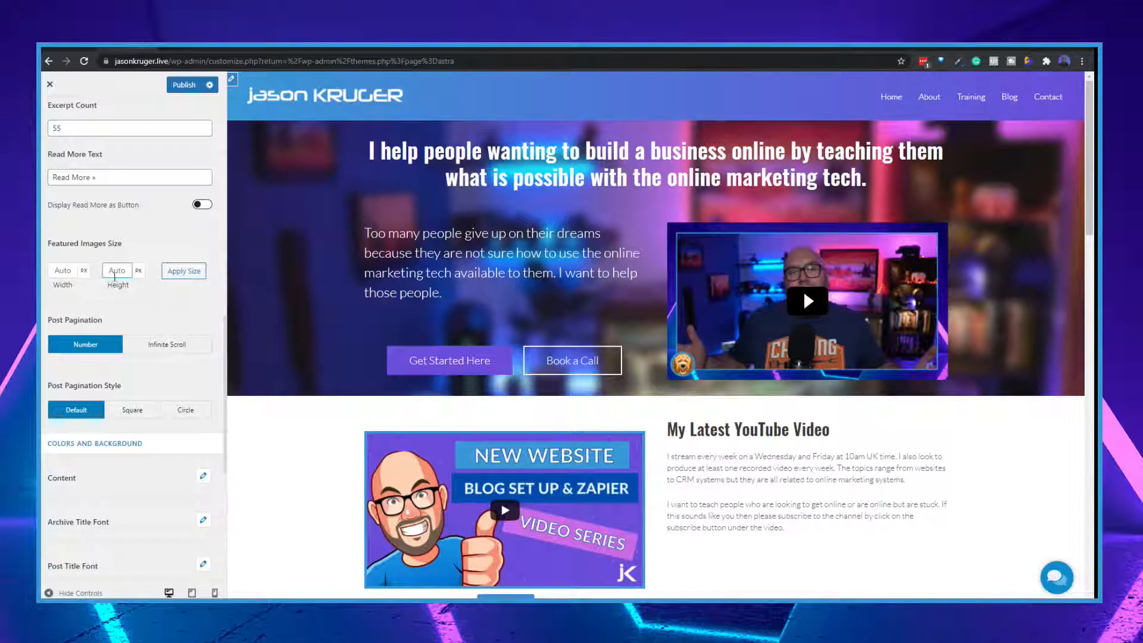
click(63, 270)
text(300)
click(178, 277)
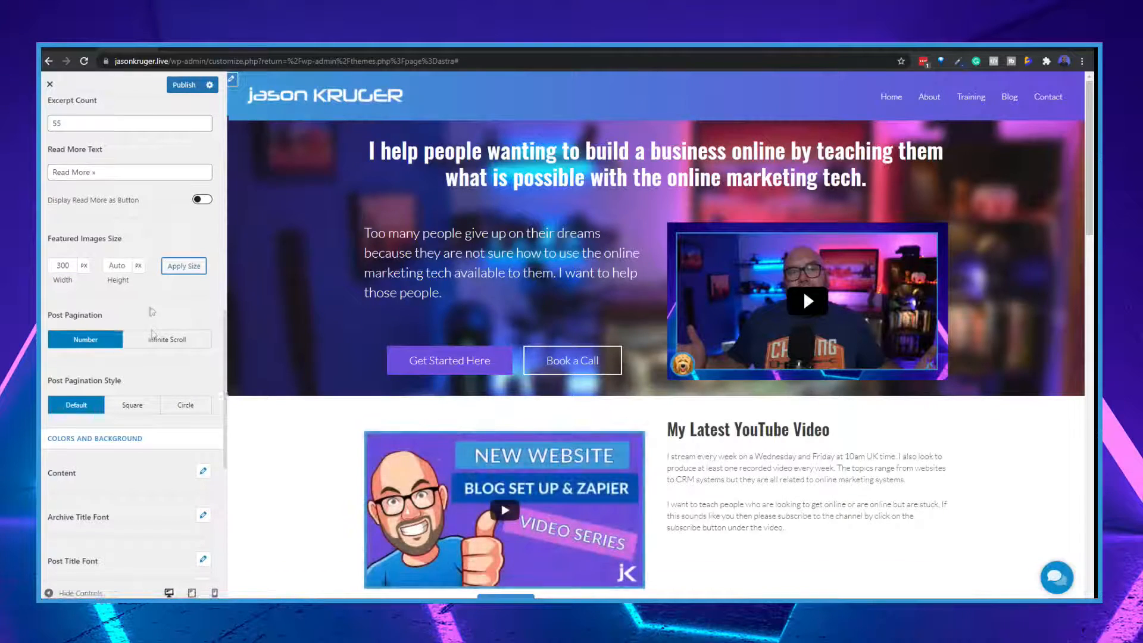
Review the pagination, font and spacing options and publish the Blog / Archive changes.
scroll(152, 312, down, 2)
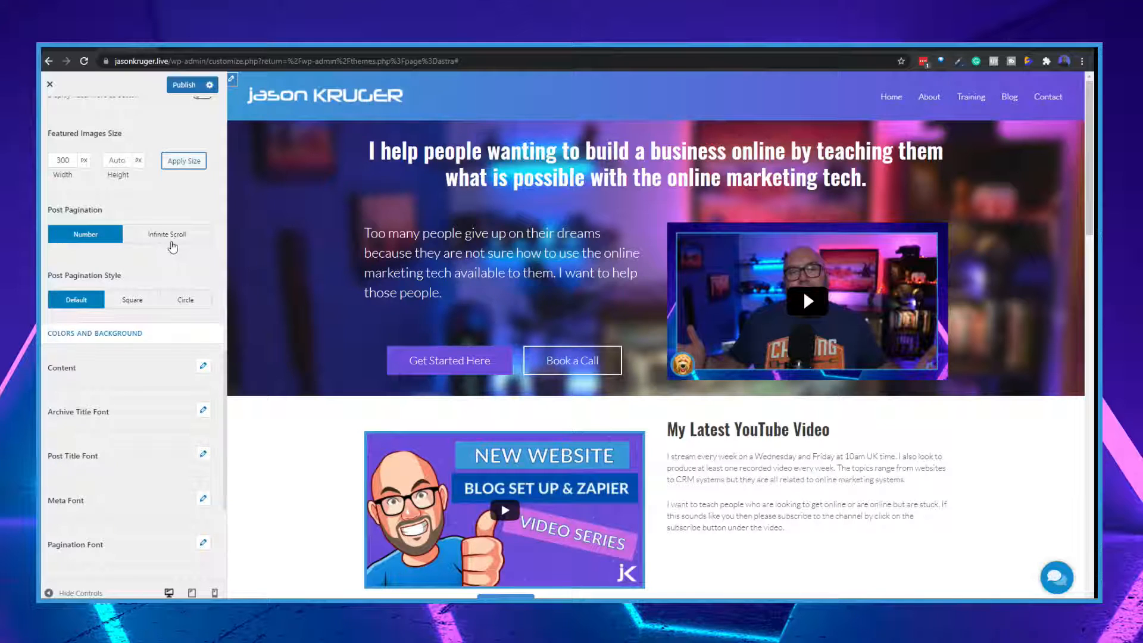
scroll(184, 295, down, 2)
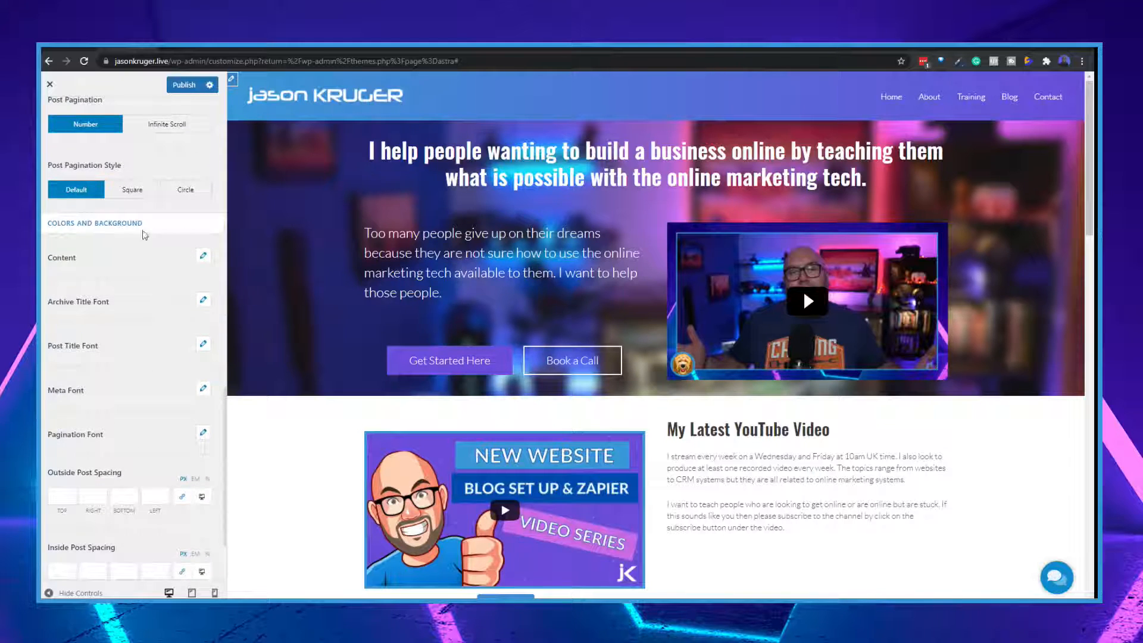
scroll(126, 303, down, 2)
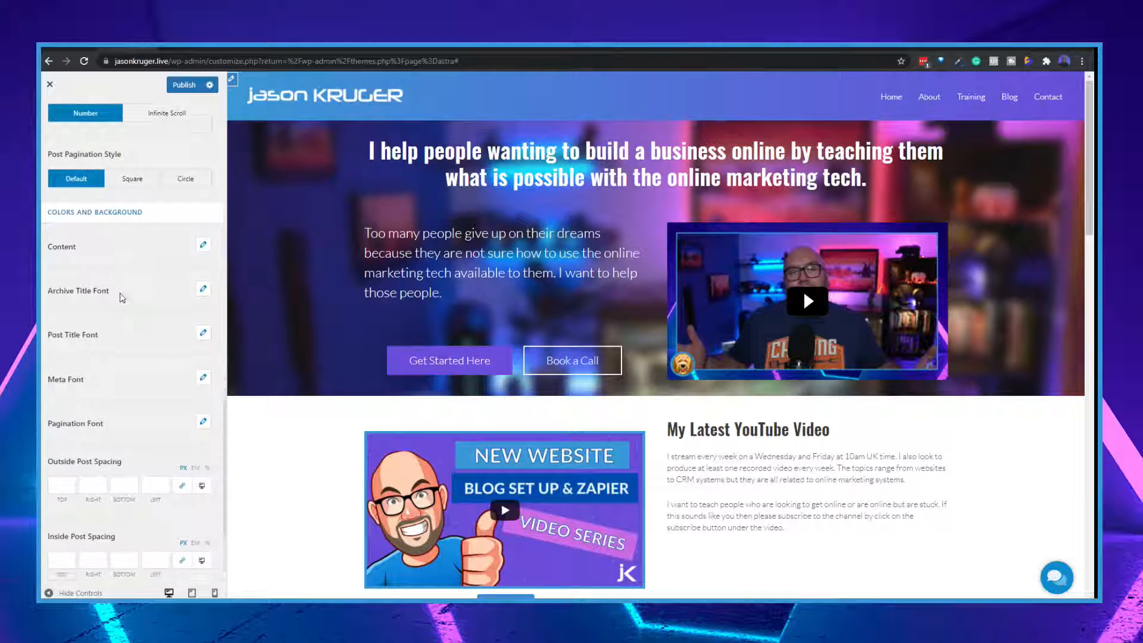
scroll(121, 299, up, 10)
scroll(123, 292, up, 6)
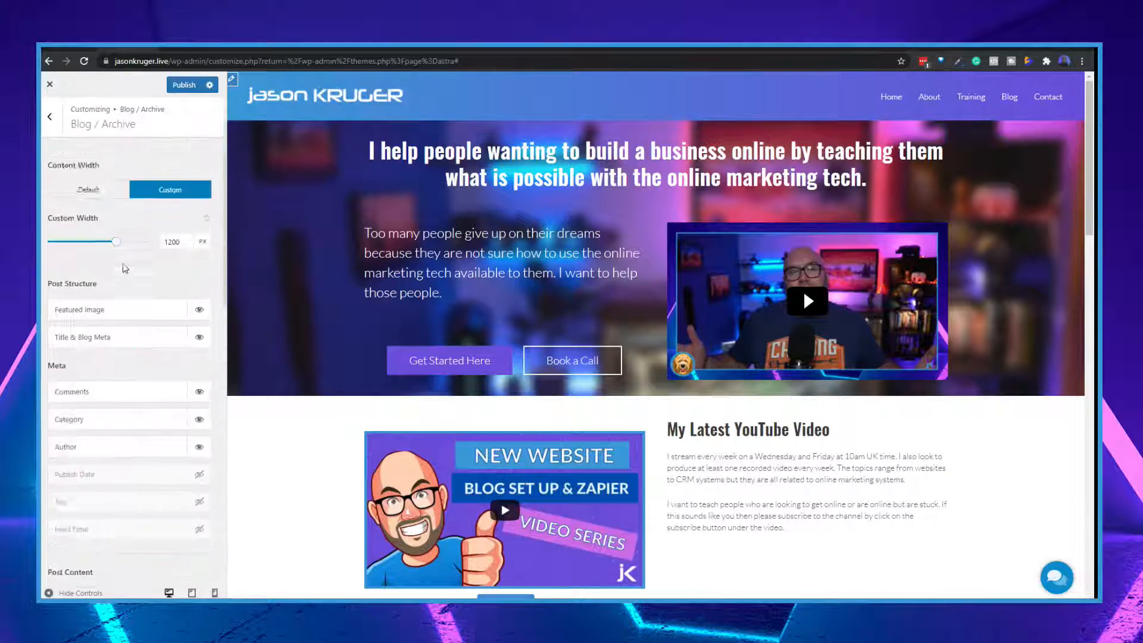
click(178, 85)
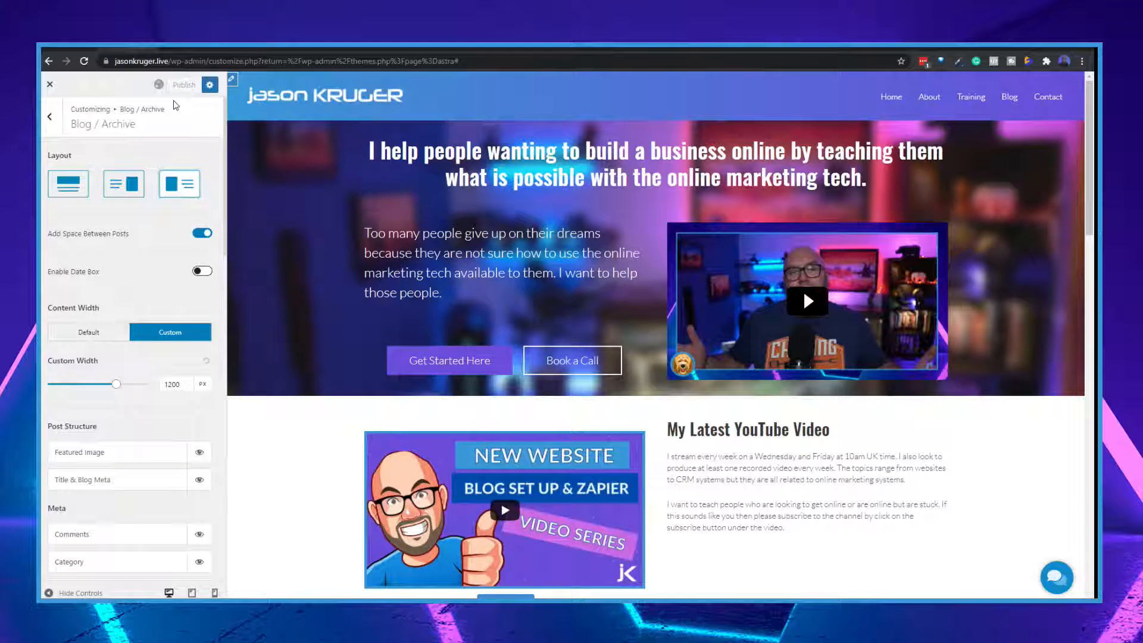
Switch to the live site and open its Blog page to check the archive layout.
click(81, 48)
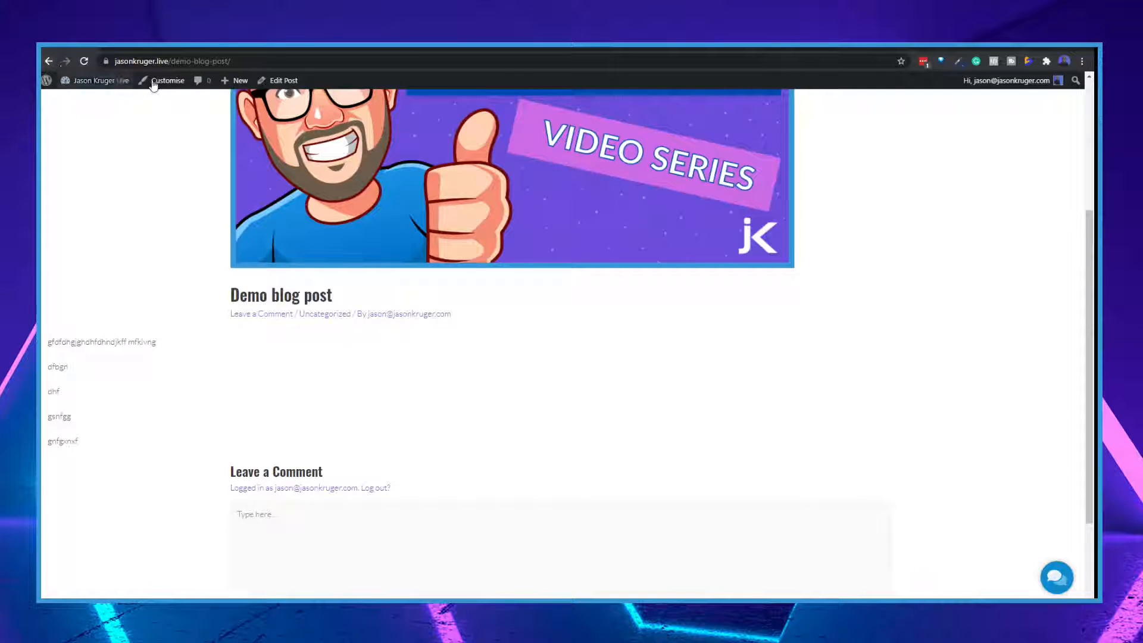
scroll(186, 151, up, 4)
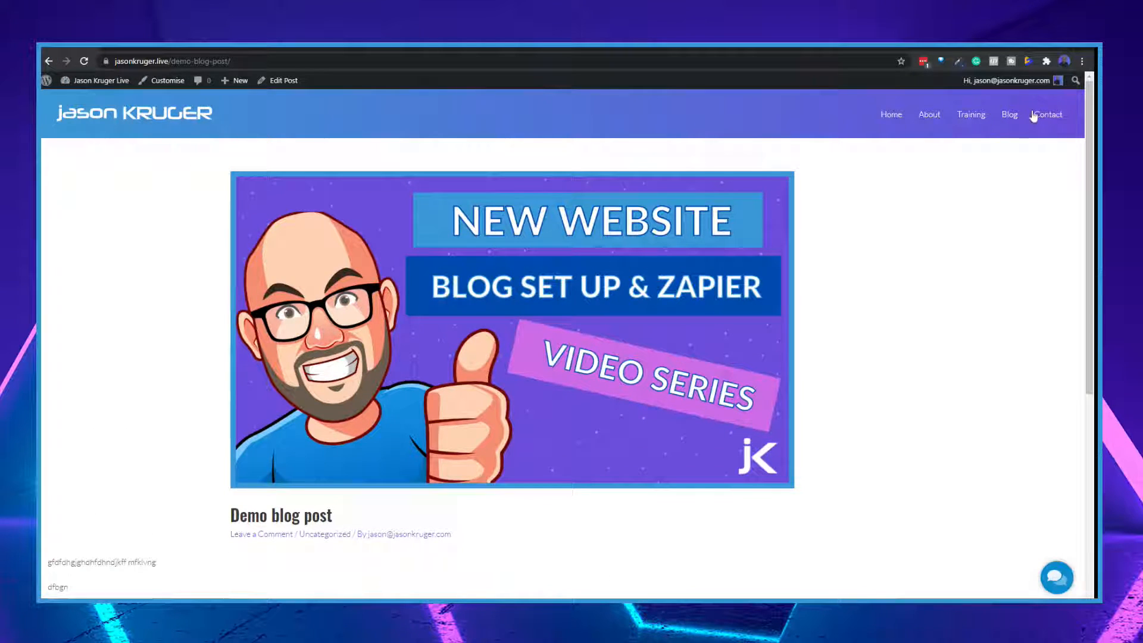
click(1010, 114)
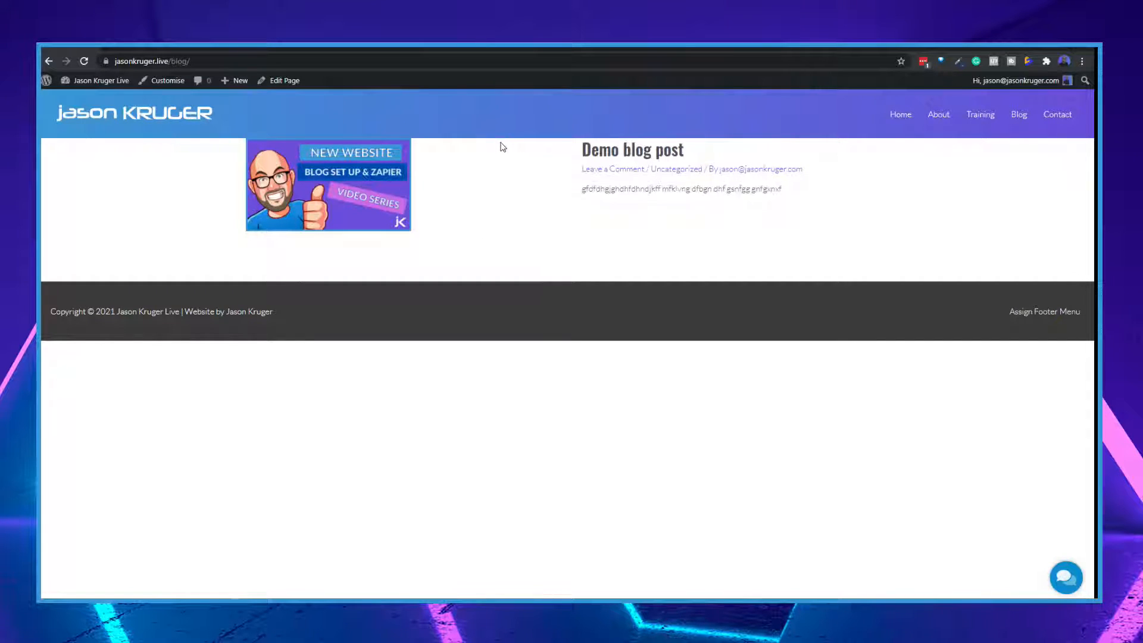
Return to the customiser and review the Blog / Archive options, from layout and meta to pagination and fonts.
click(132, 48)
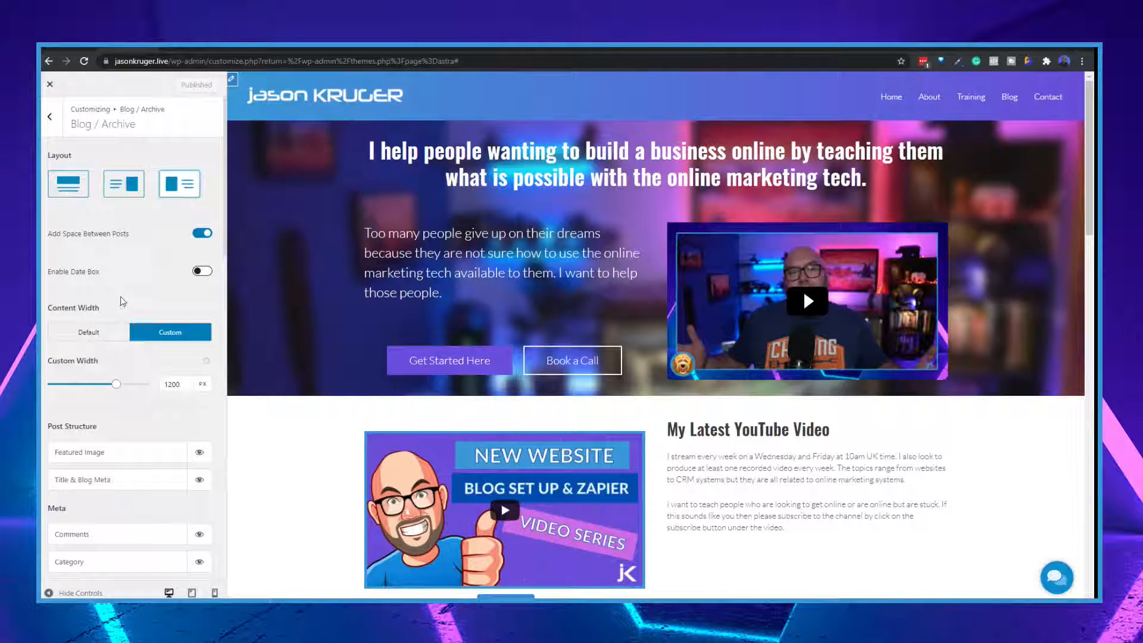
scroll(158, 399, down, 4)
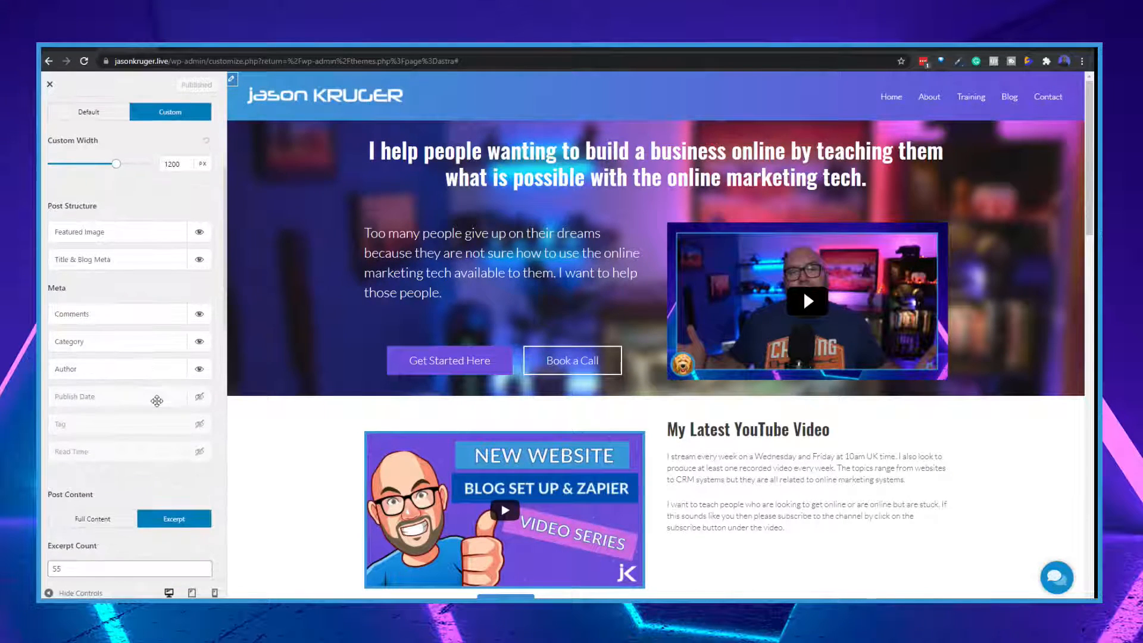
scroll(157, 401, down, 4)
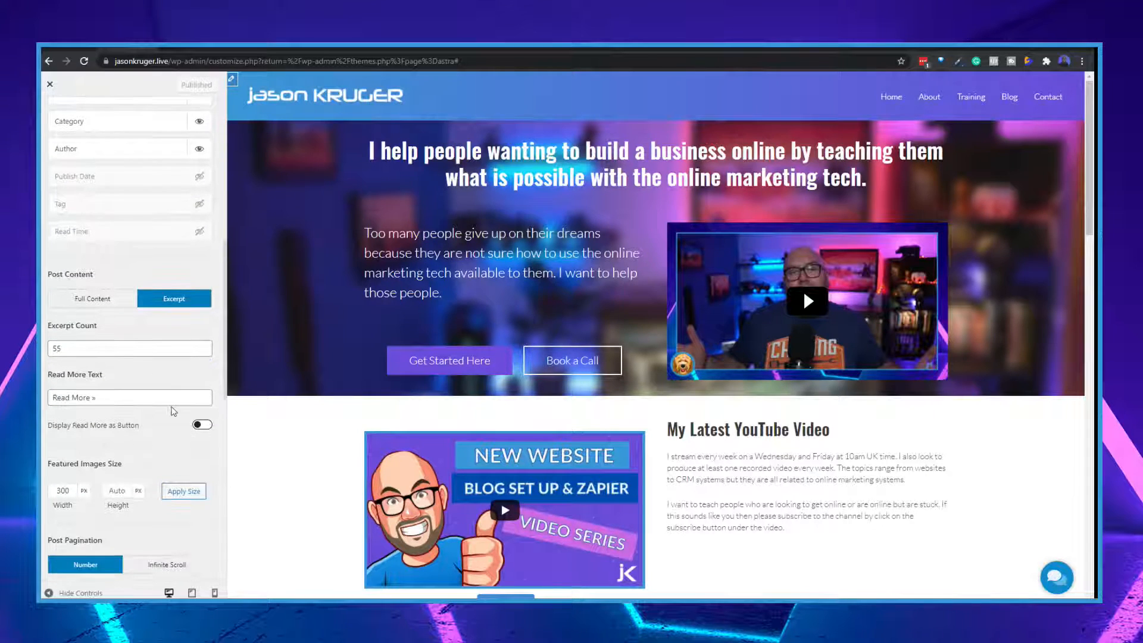
scroll(173, 410, down, 5)
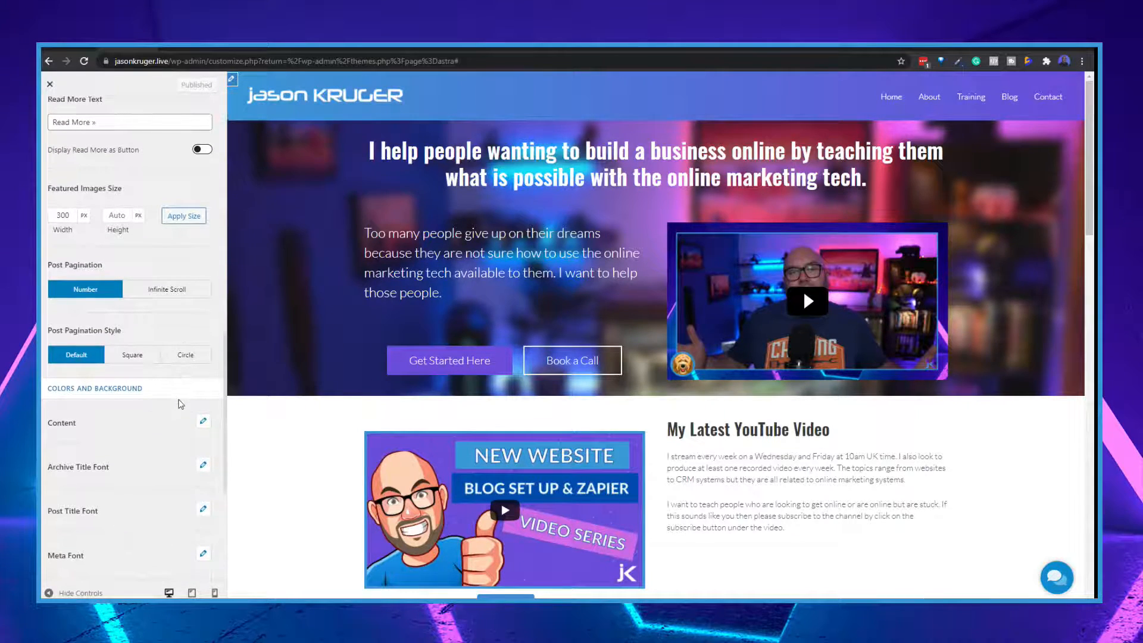
scroll(181, 404, down, 4)
scroll(181, 399, up, 5)
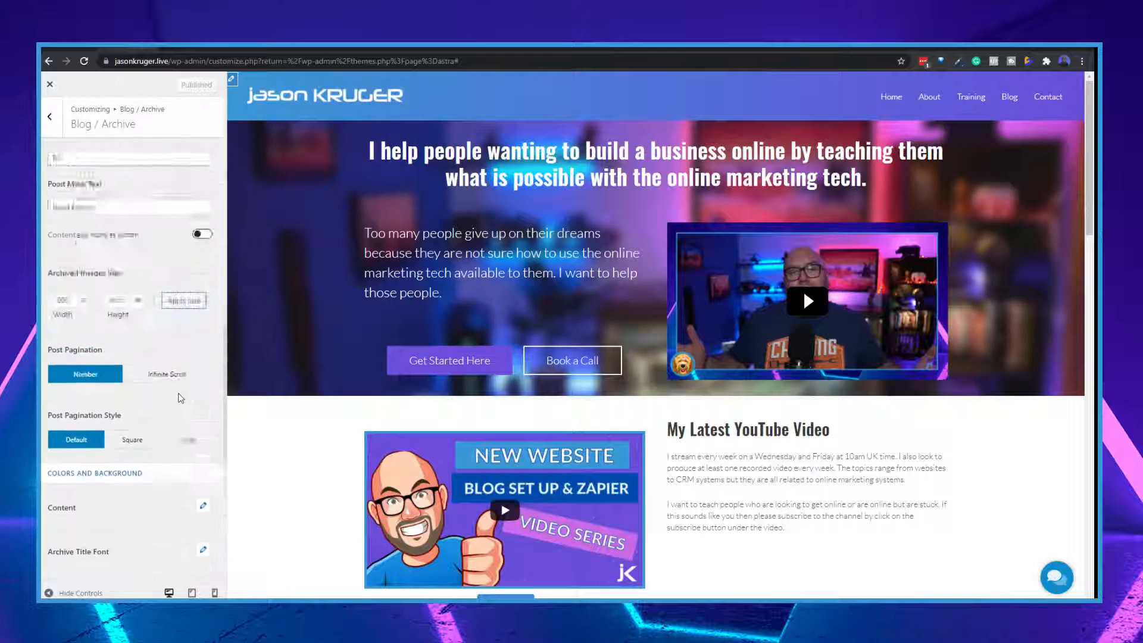
scroll(179, 395, up, 10)
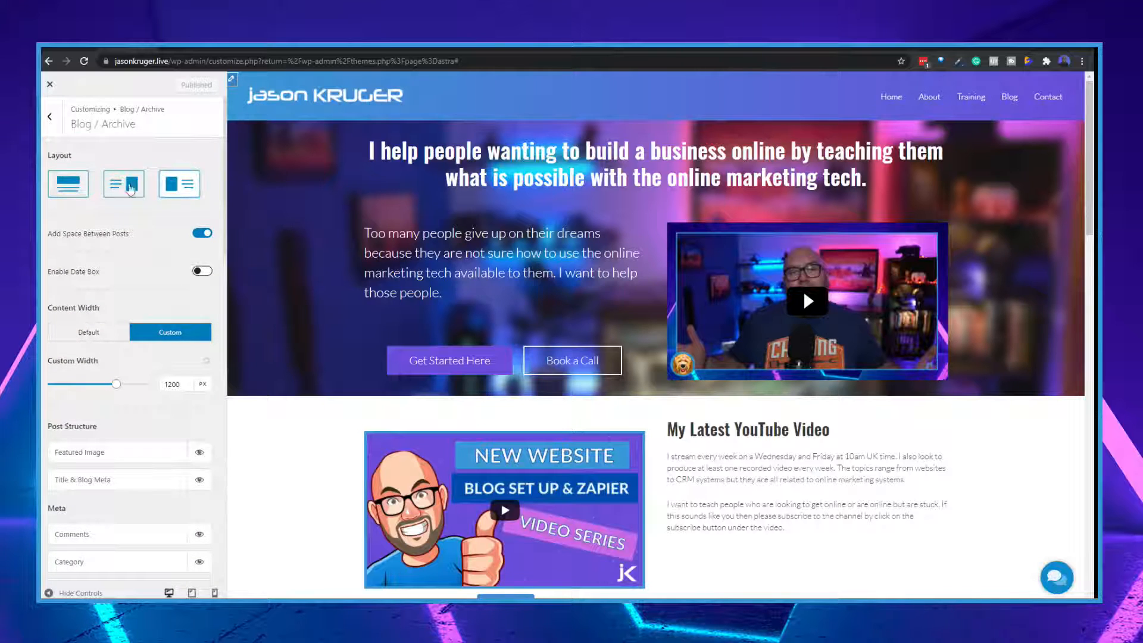
In the customiser's Sidebar settings, set Archives and Blog Posts to Right Sidebar and publish the changes.
click(49, 116)
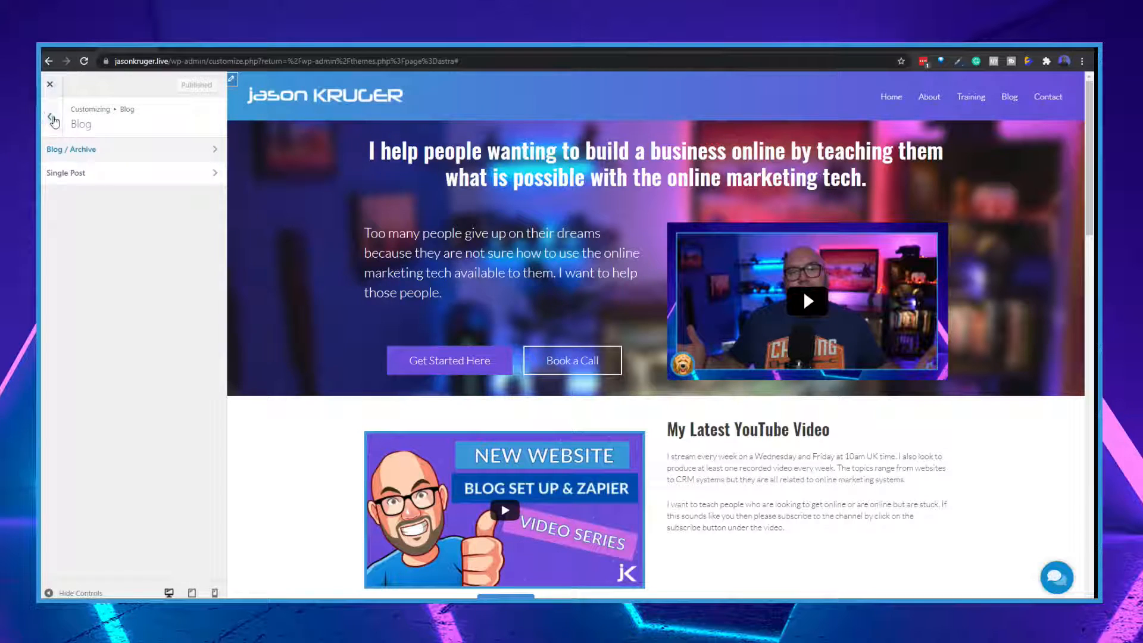
click(50, 117)
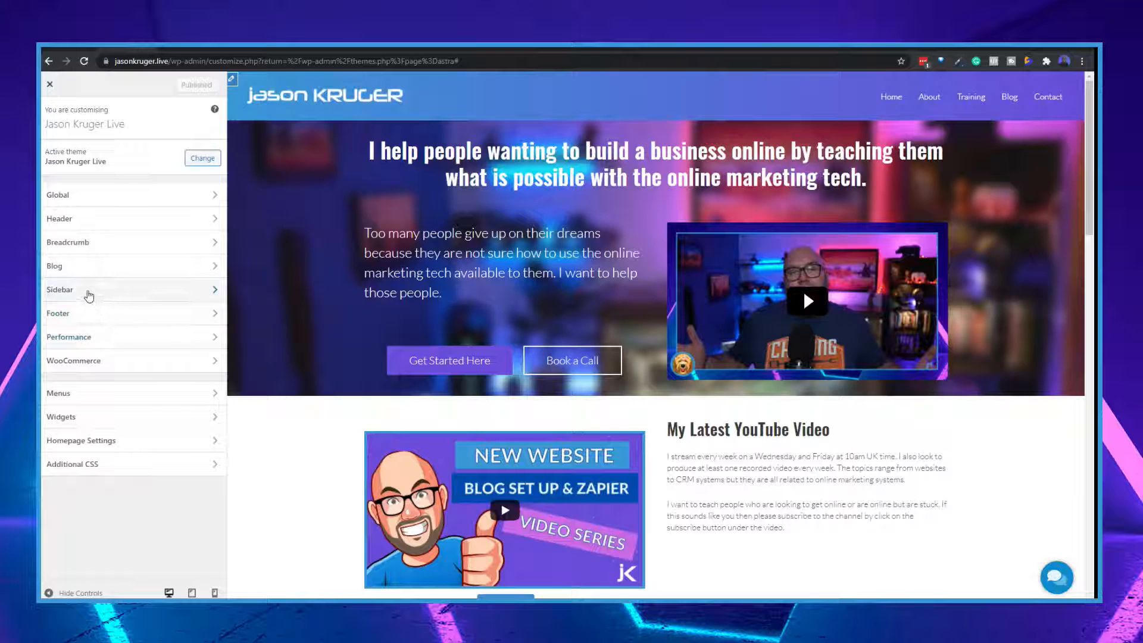
click(86, 295)
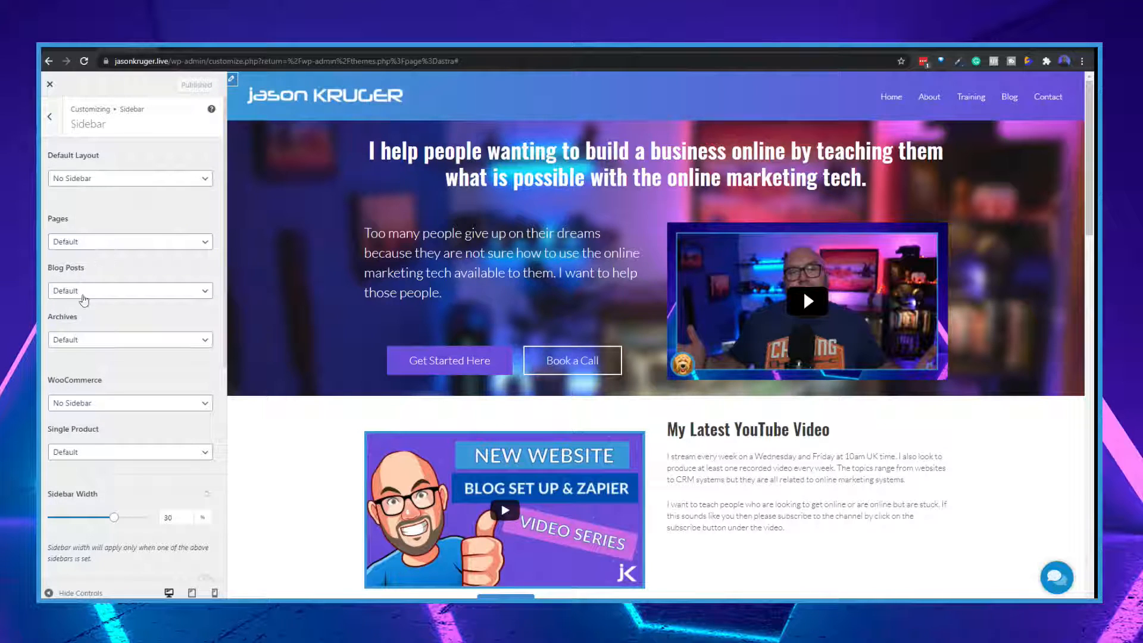
click(77, 340)
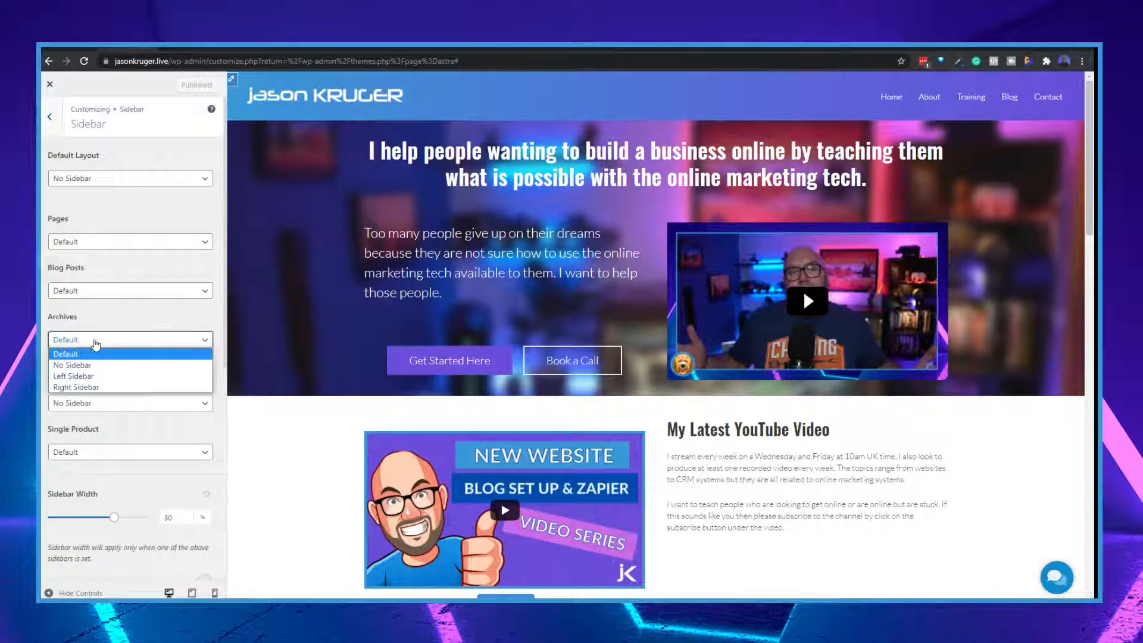
click(108, 387)
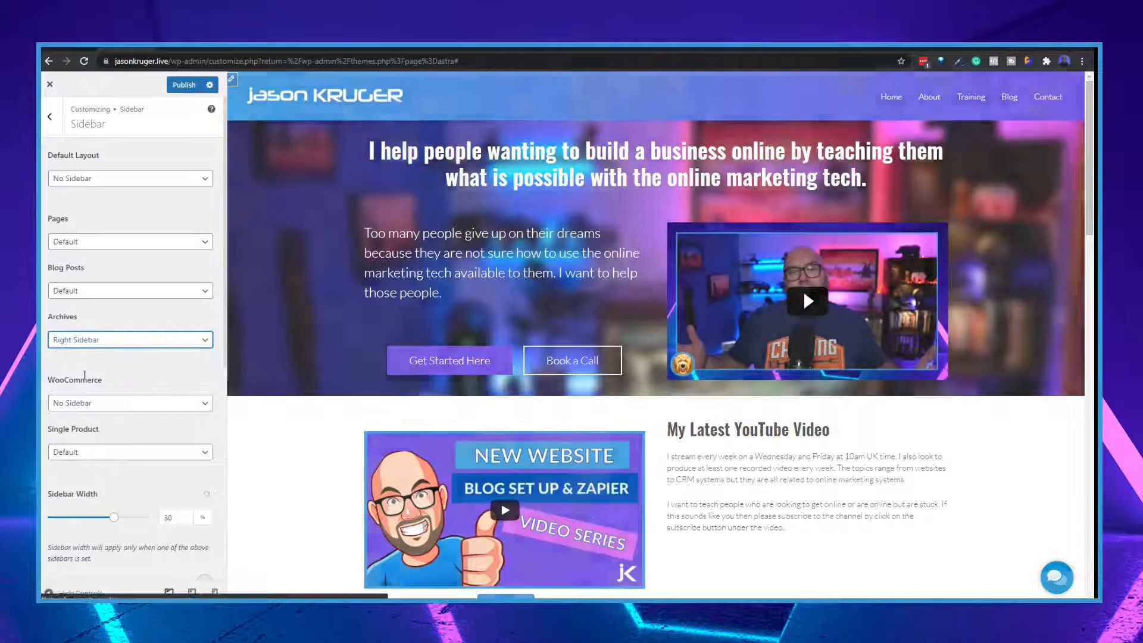
click(87, 291)
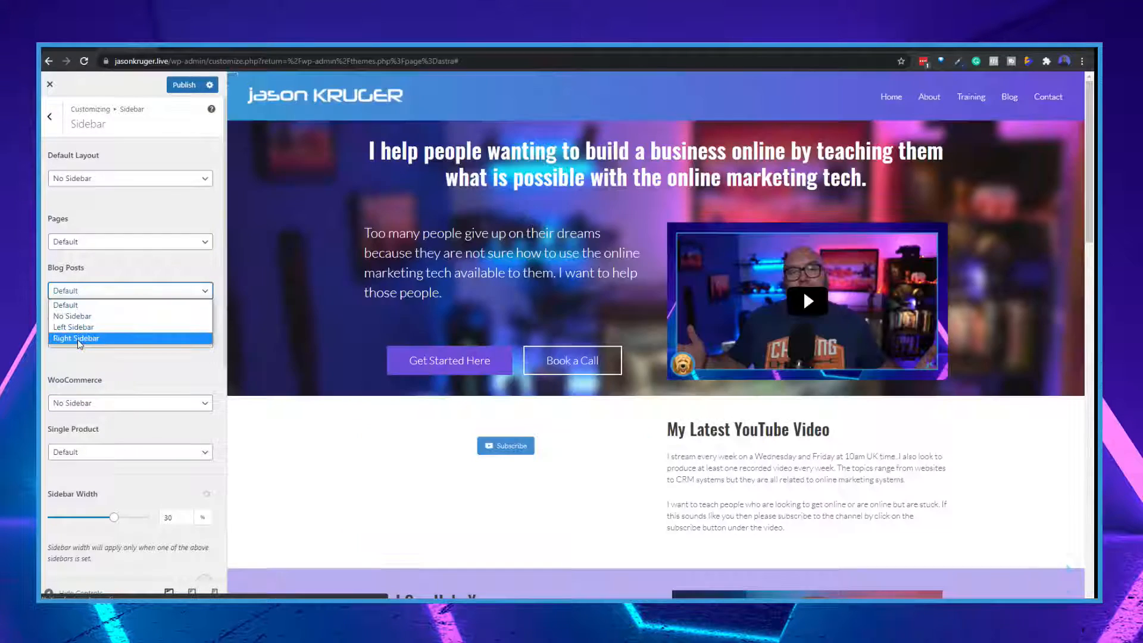
click(95, 339)
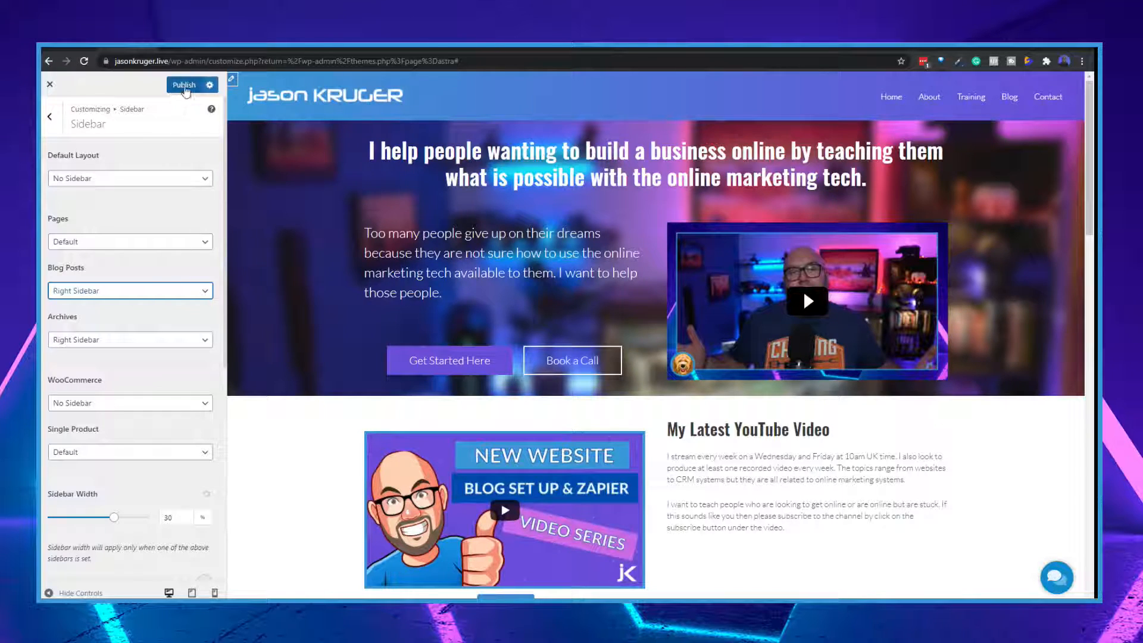
click(183, 84)
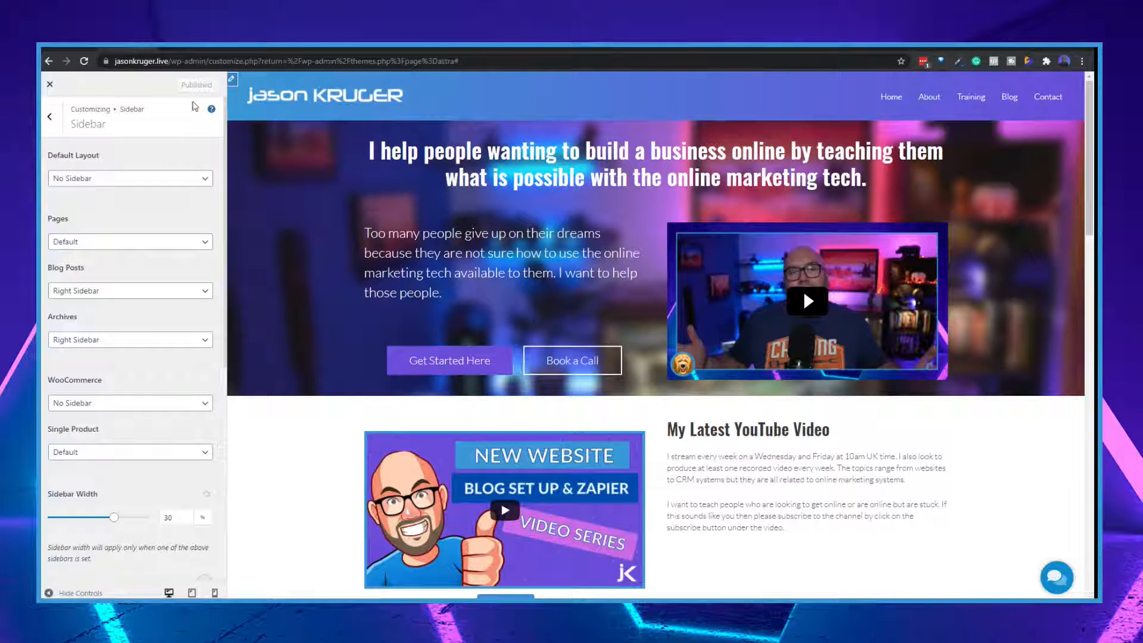
Open the blog's Single Post settings and review the width, structure, meta, featured image and spacing options.
click(50, 84)
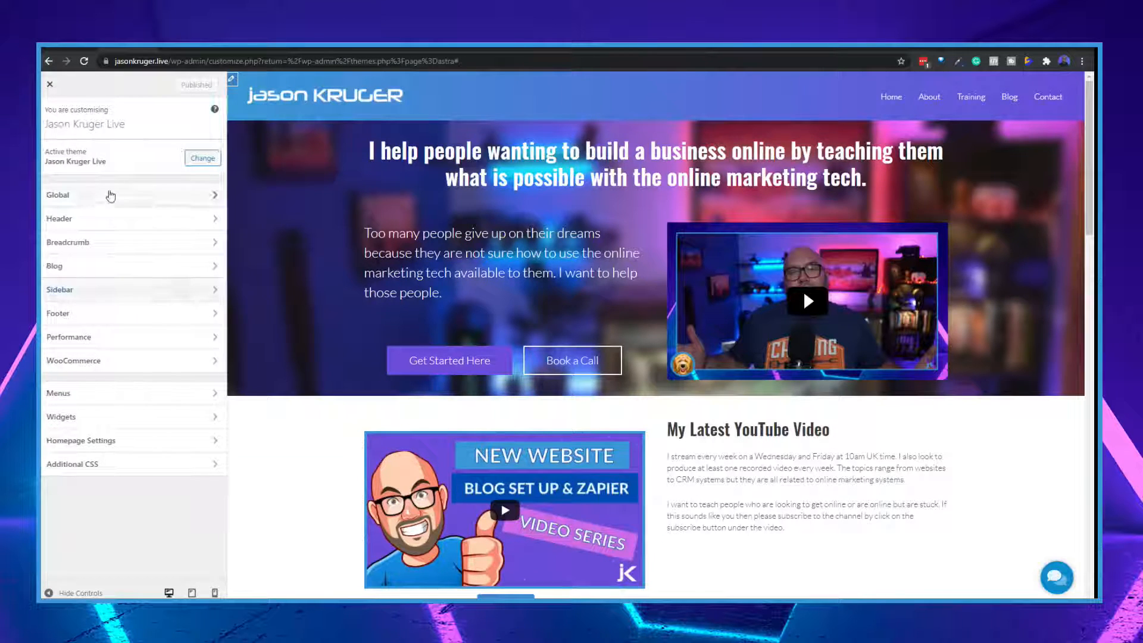
click(65, 266)
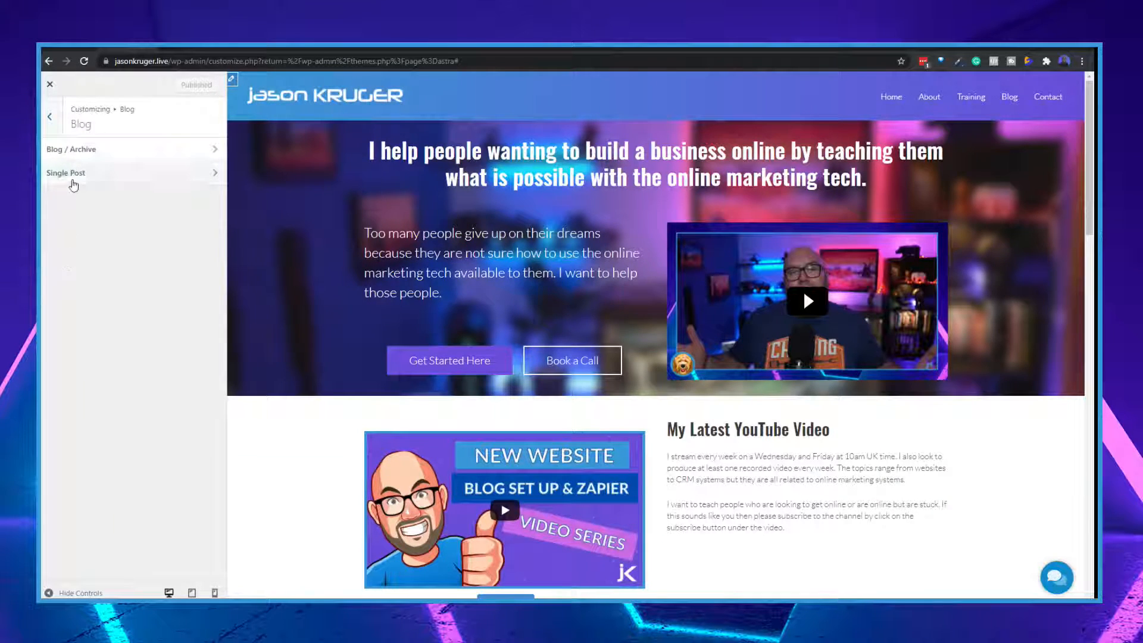
click(72, 181)
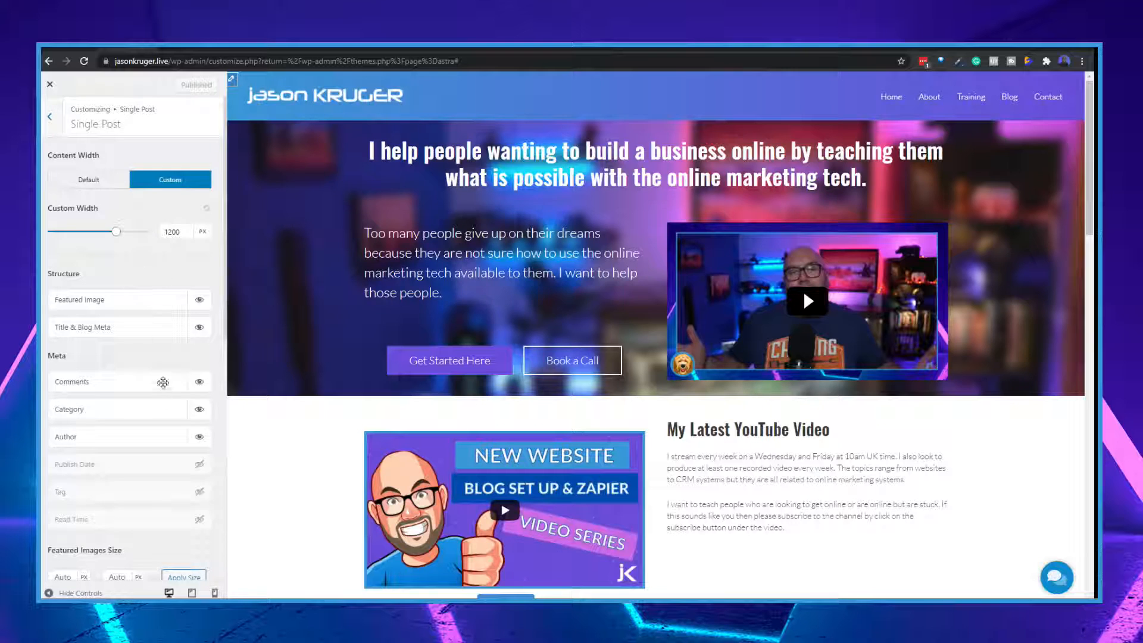
scroll(146, 313, down, 1)
scroll(143, 297, down, 4)
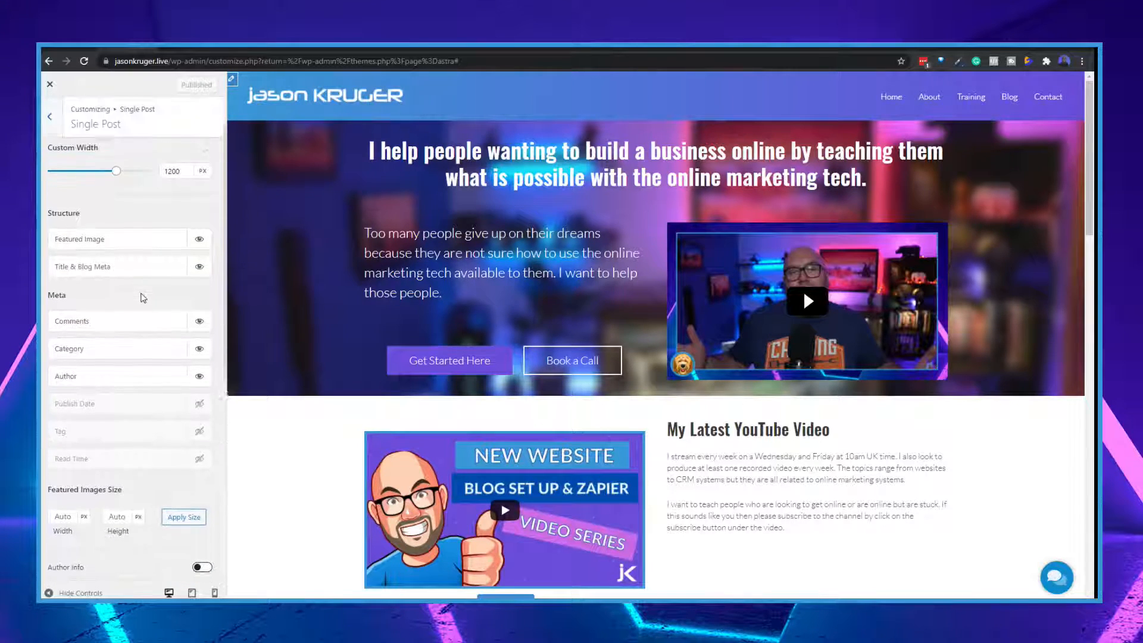
scroll(141, 293, down, 2)
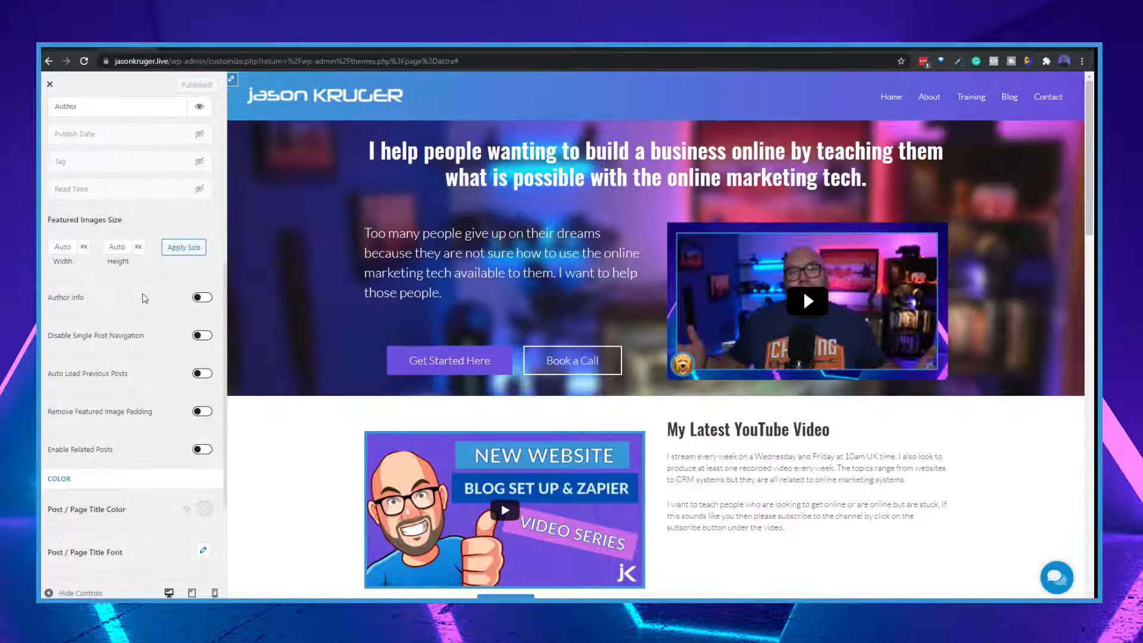
scroll(143, 375, down, 1)
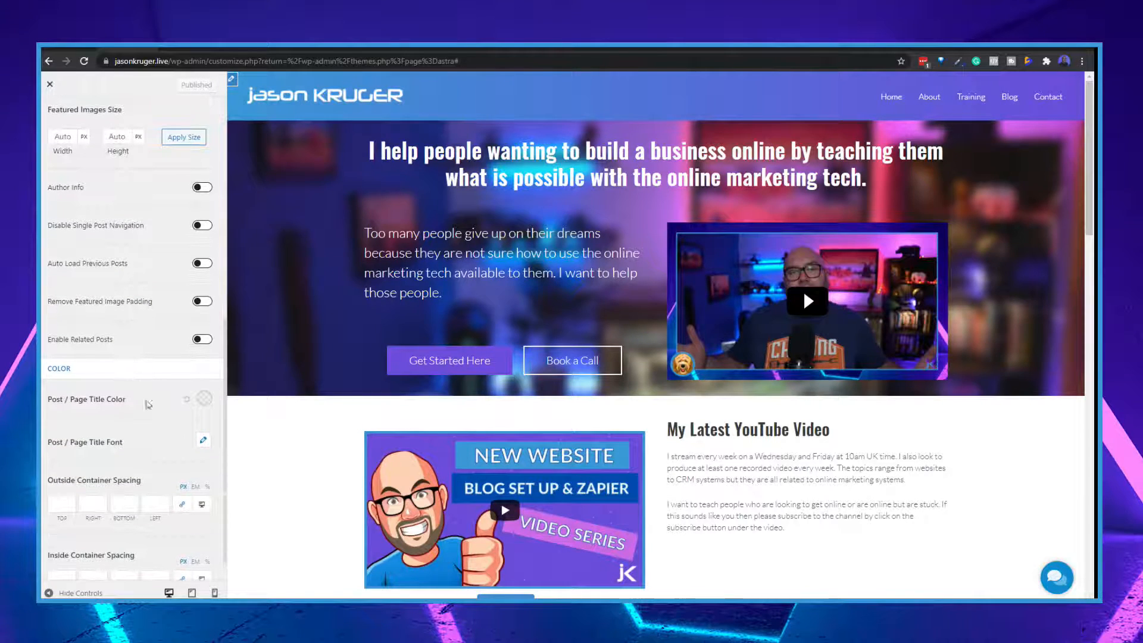
scroll(161, 381, up, 8)
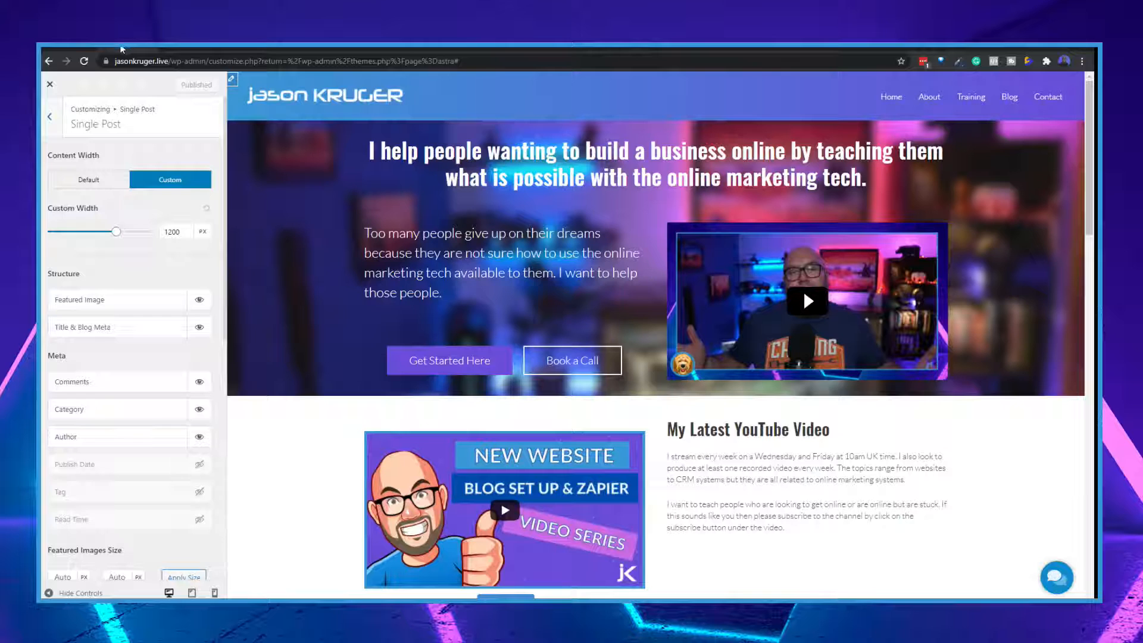
Close the customiser, check the sidebar on the live Blog page and return to the WordPress admin.
click(51, 86)
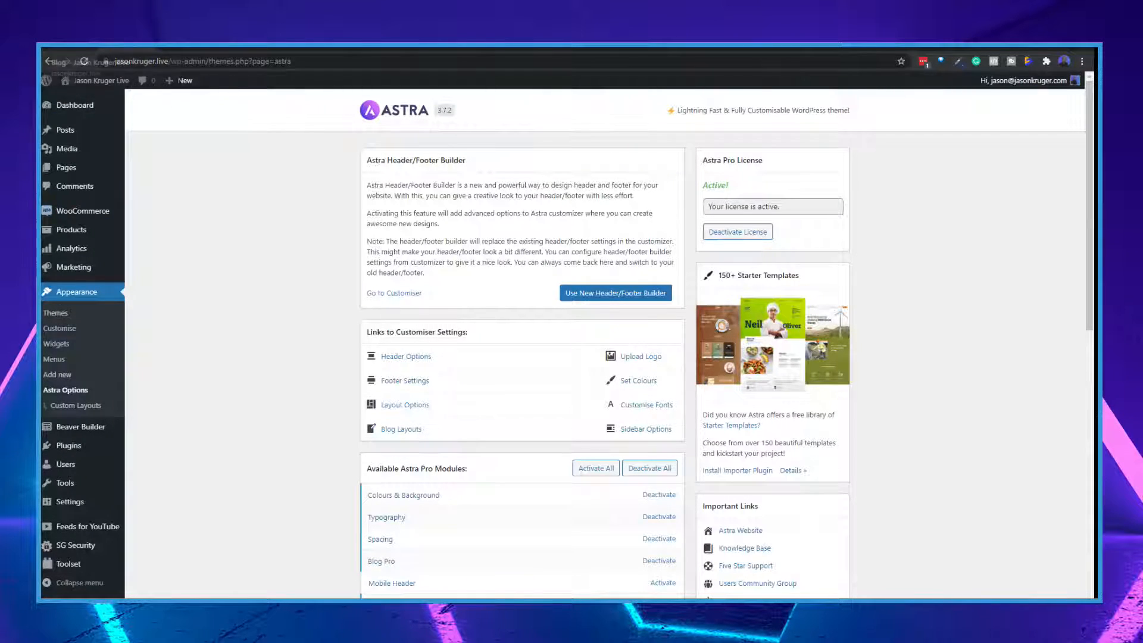
click(51, 47)
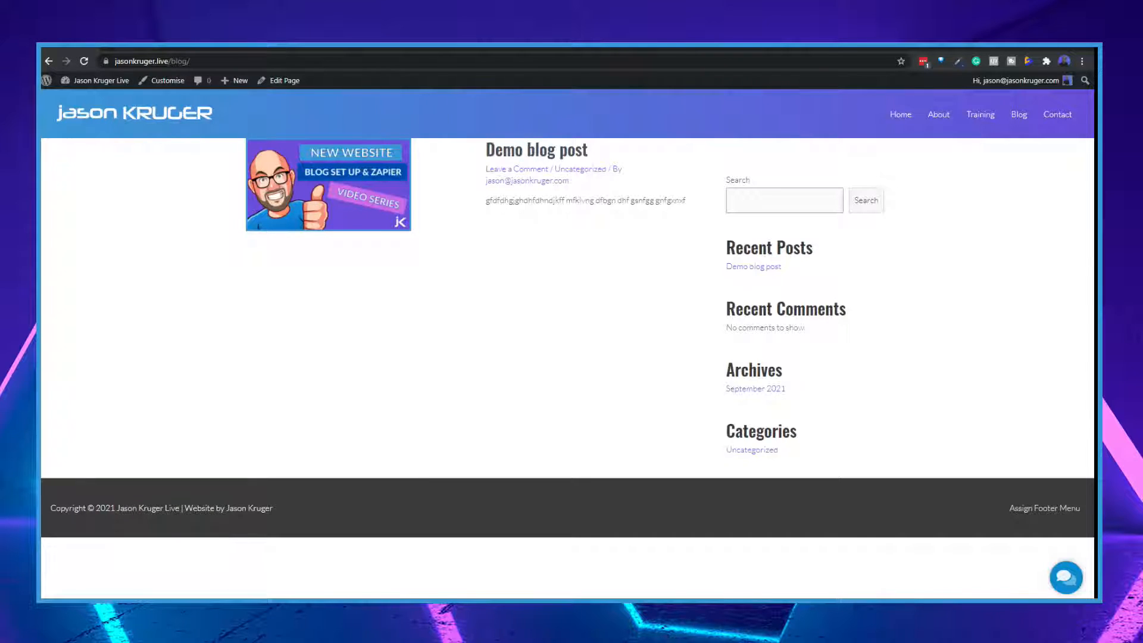
click(123, 49)
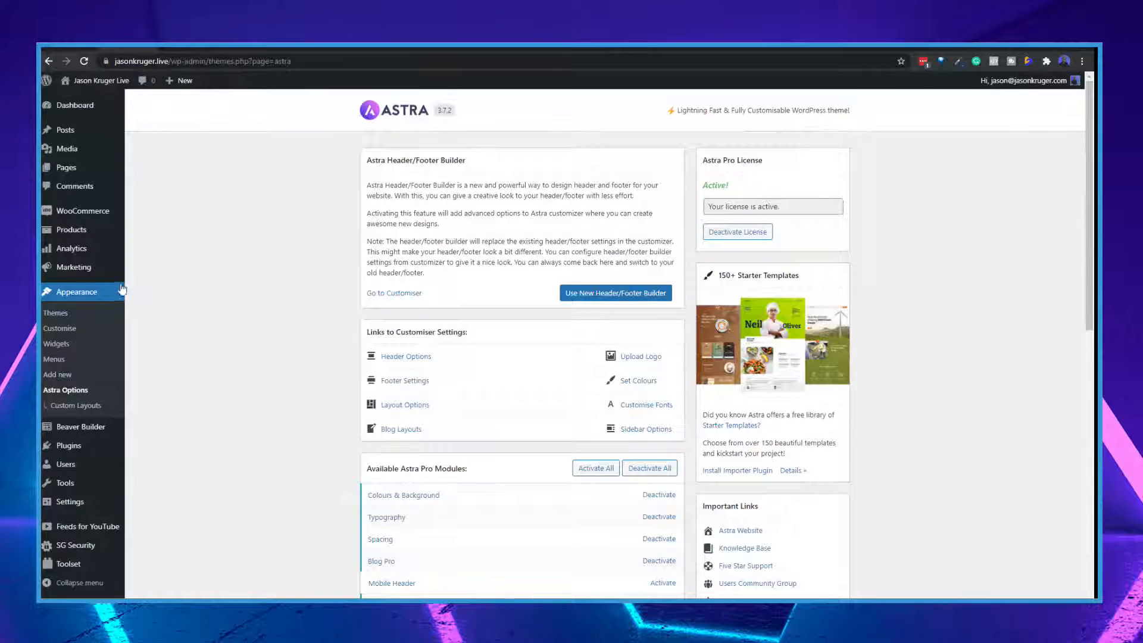
Add a new Beaver Builder Themer Layout titled Blog, using the Archive layout, and bring up its location settings.
mouse_move(93, 426)
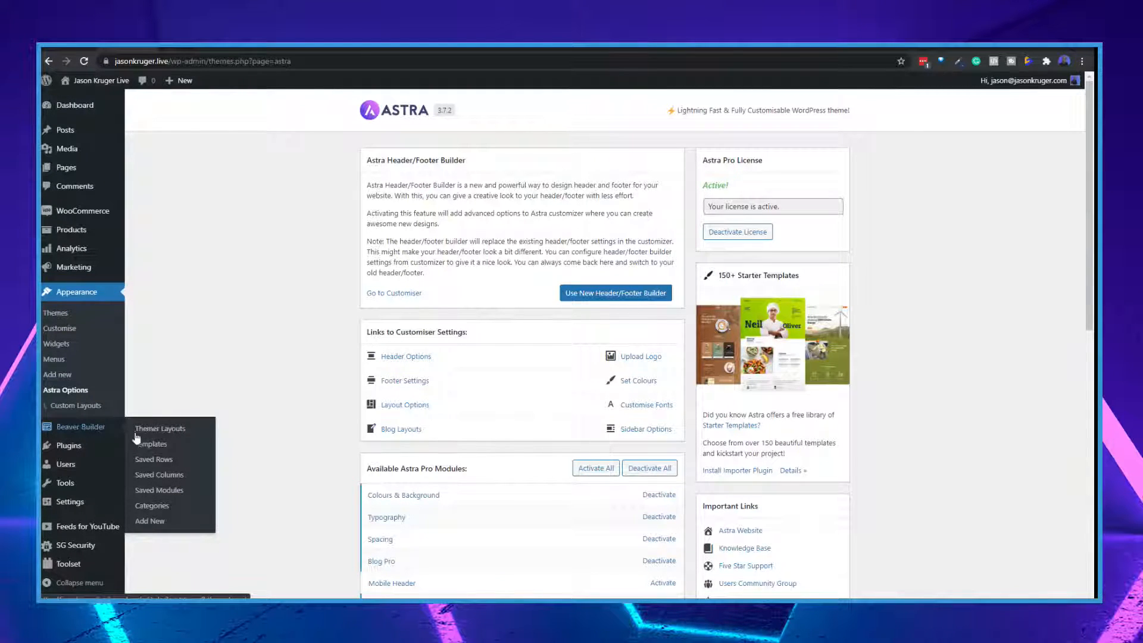
click(170, 433)
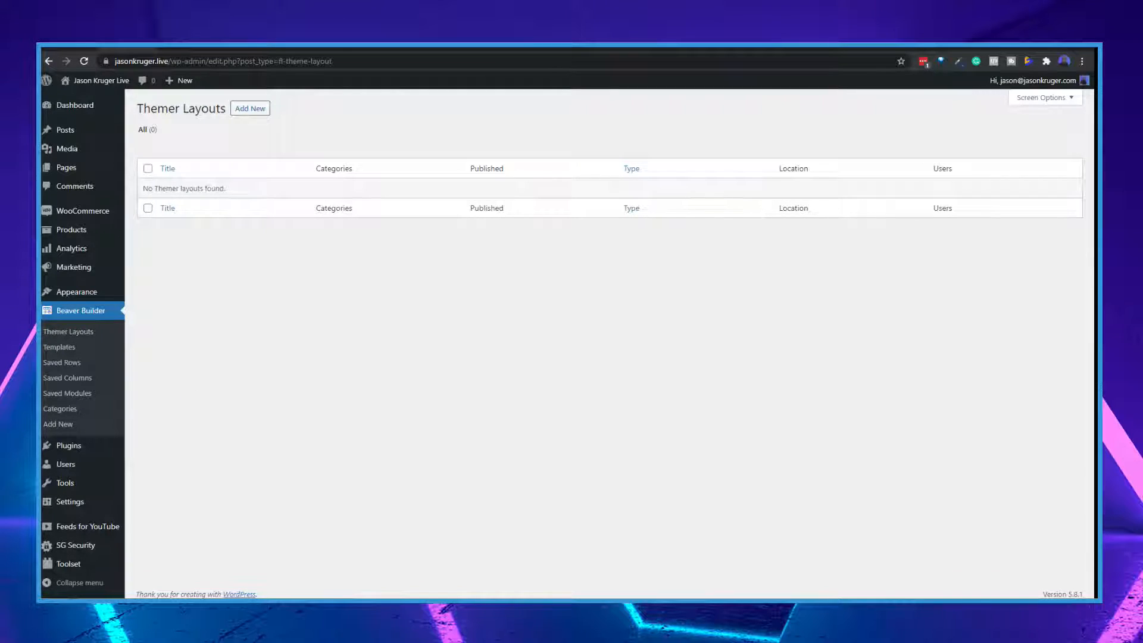
click(251, 109)
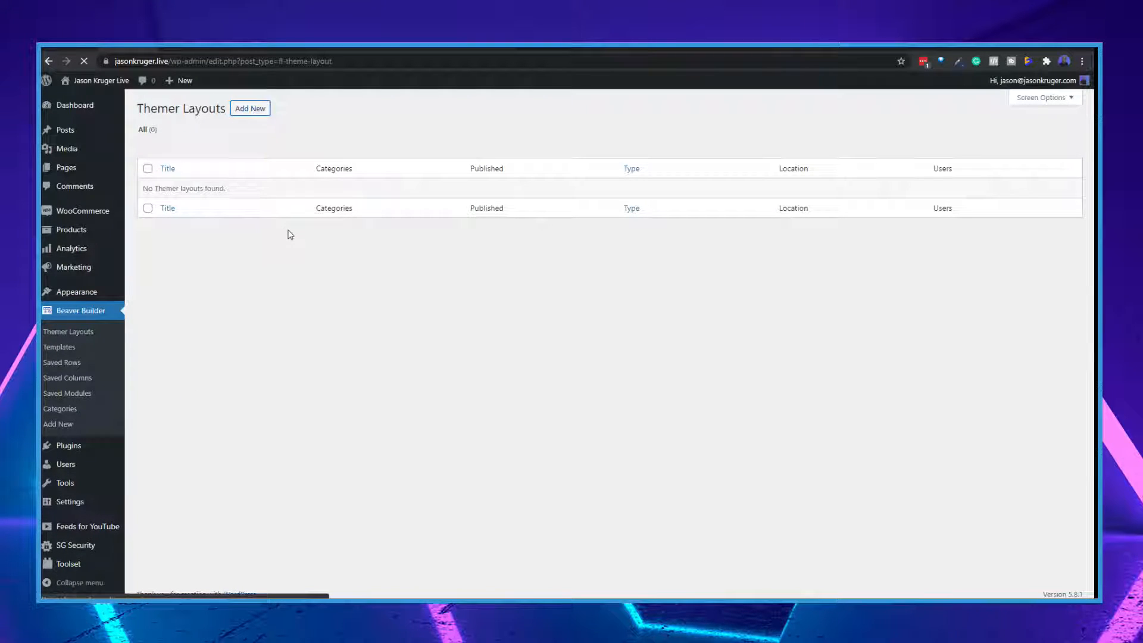
click(356, 159)
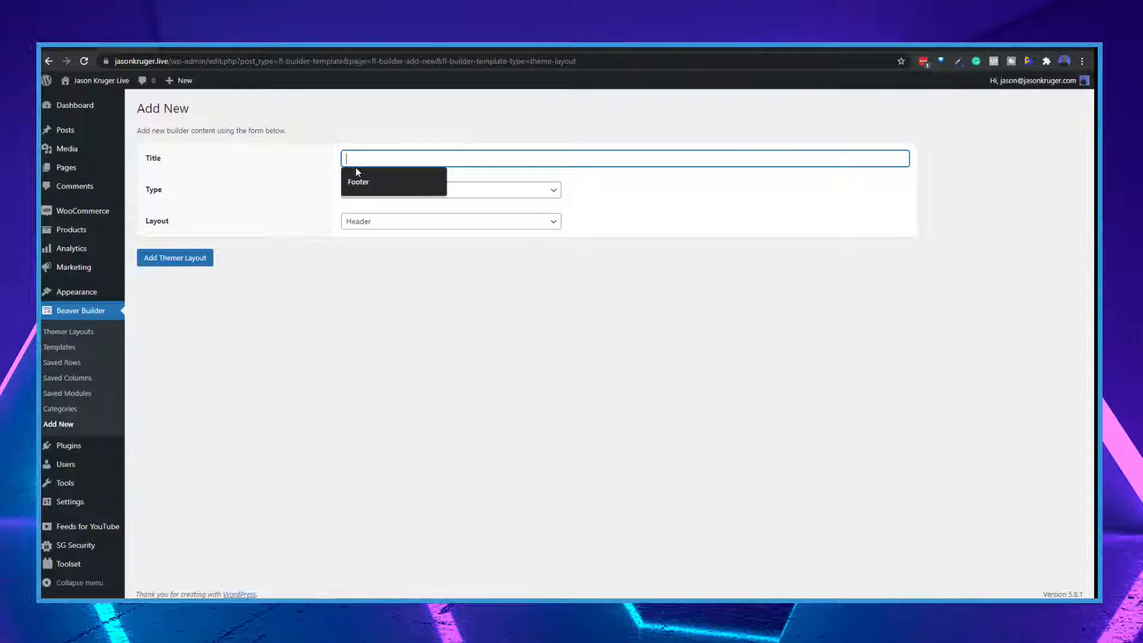
text(Blog)
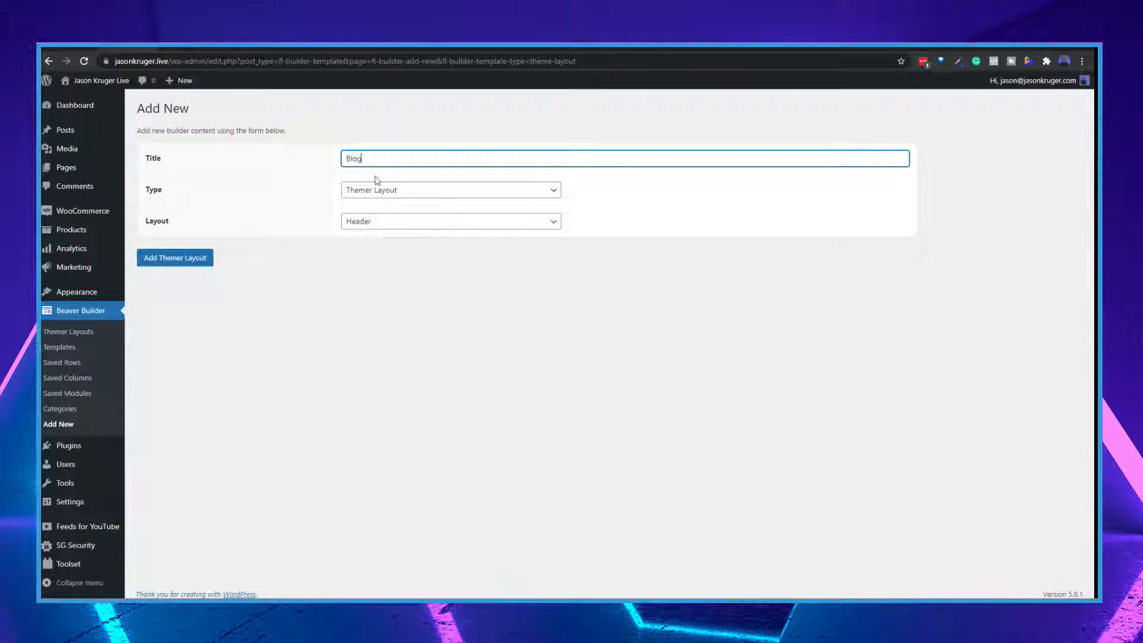
click(385, 229)
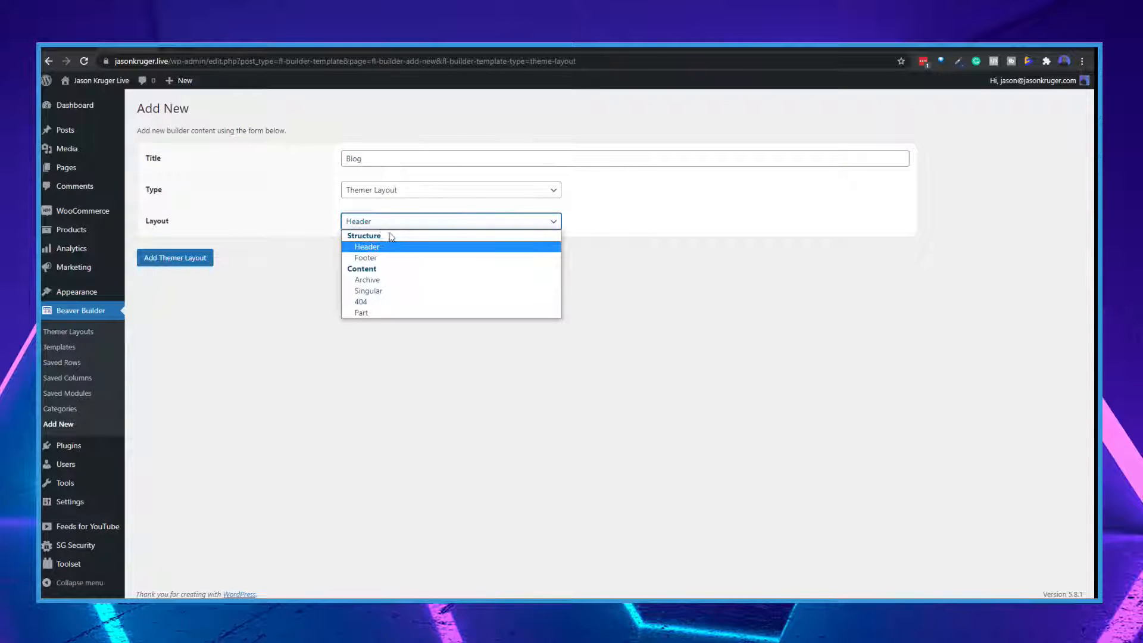
click(384, 285)
click(184, 262)
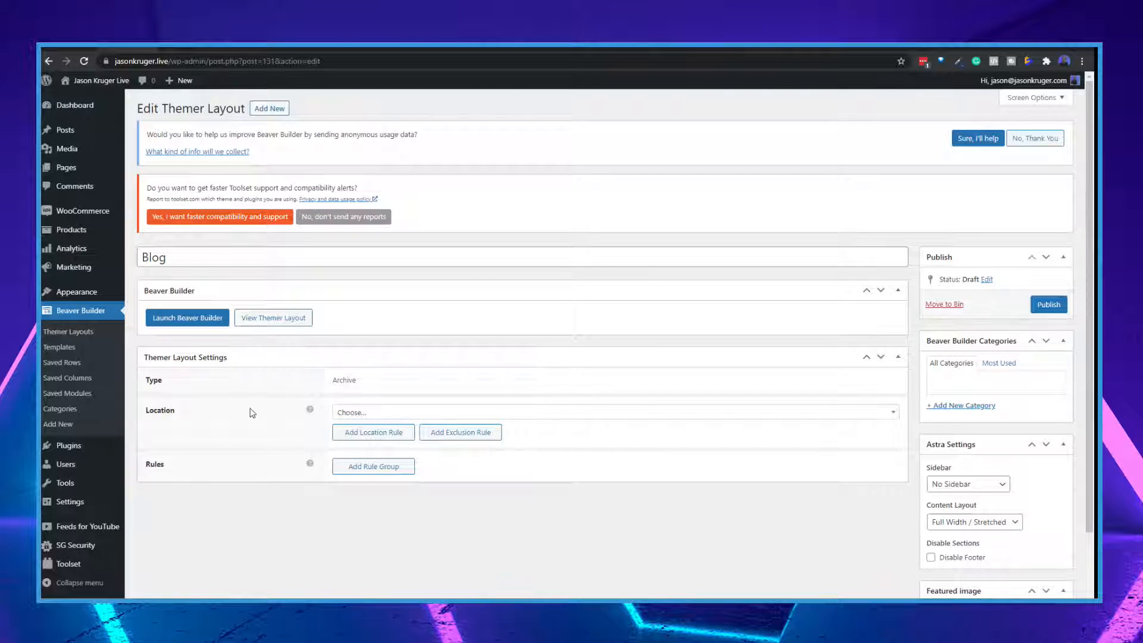
scroll(244, 408, down, 2)
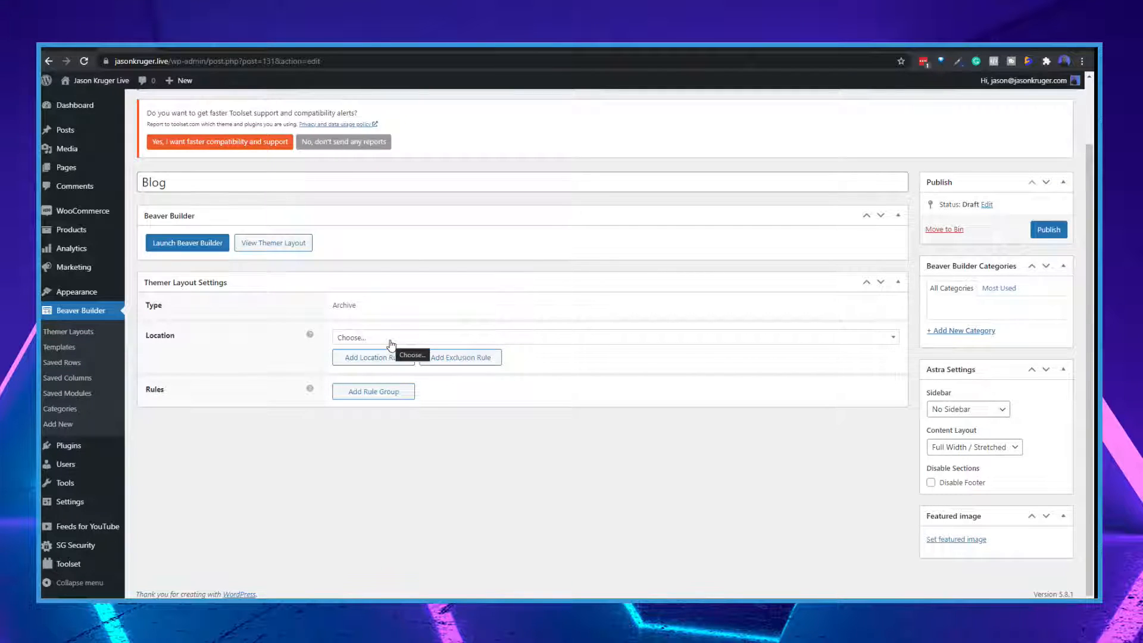
Set the Blog Themer Layout's location to All Archives and publish the layout.
click(390, 339)
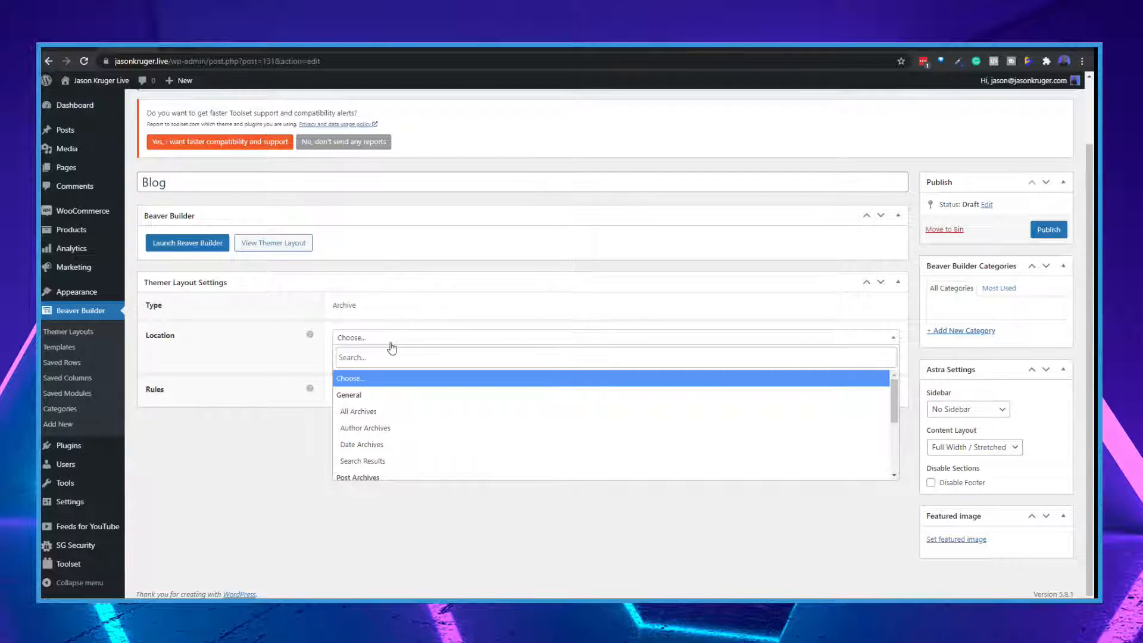
scroll(411, 424, down, 3)
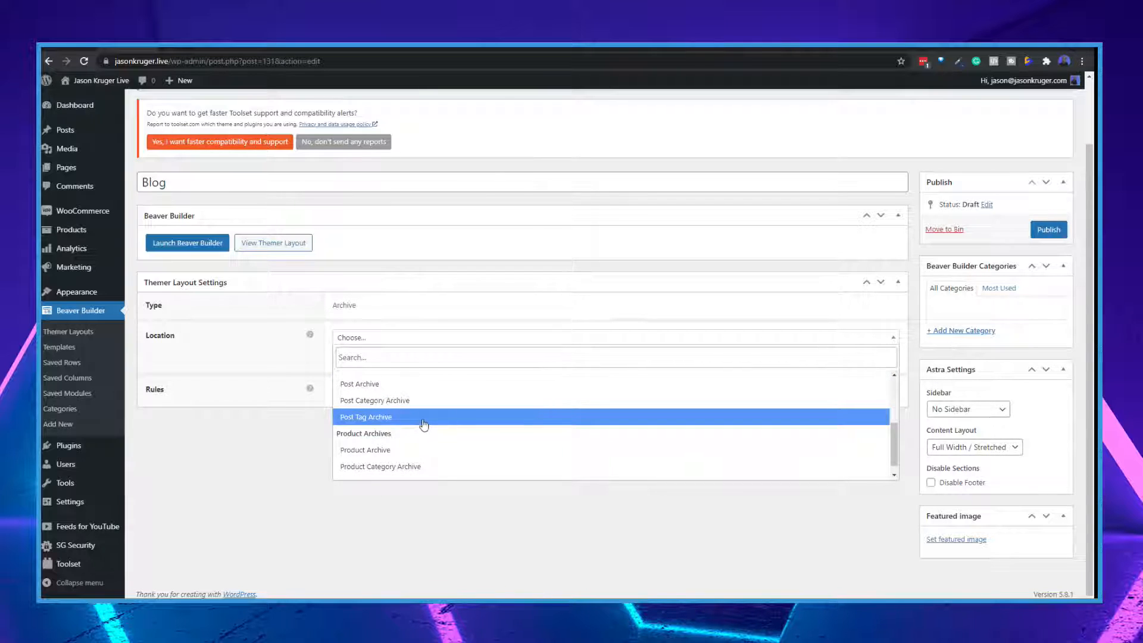
scroll(433, 427, down, 1)
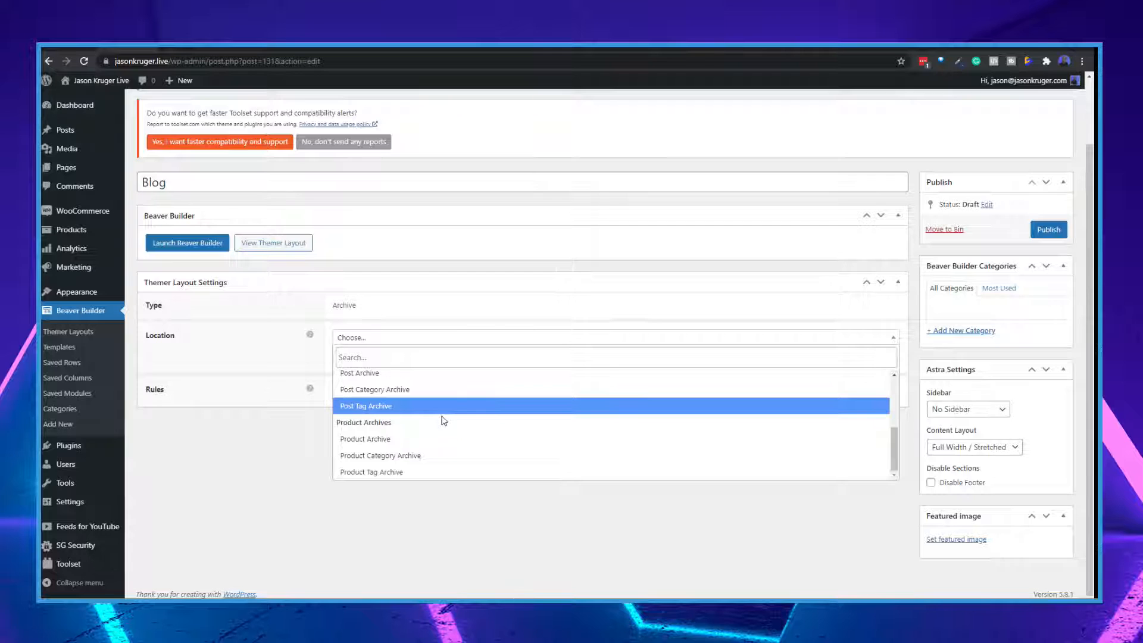
scroll(428, 451, up, 4)
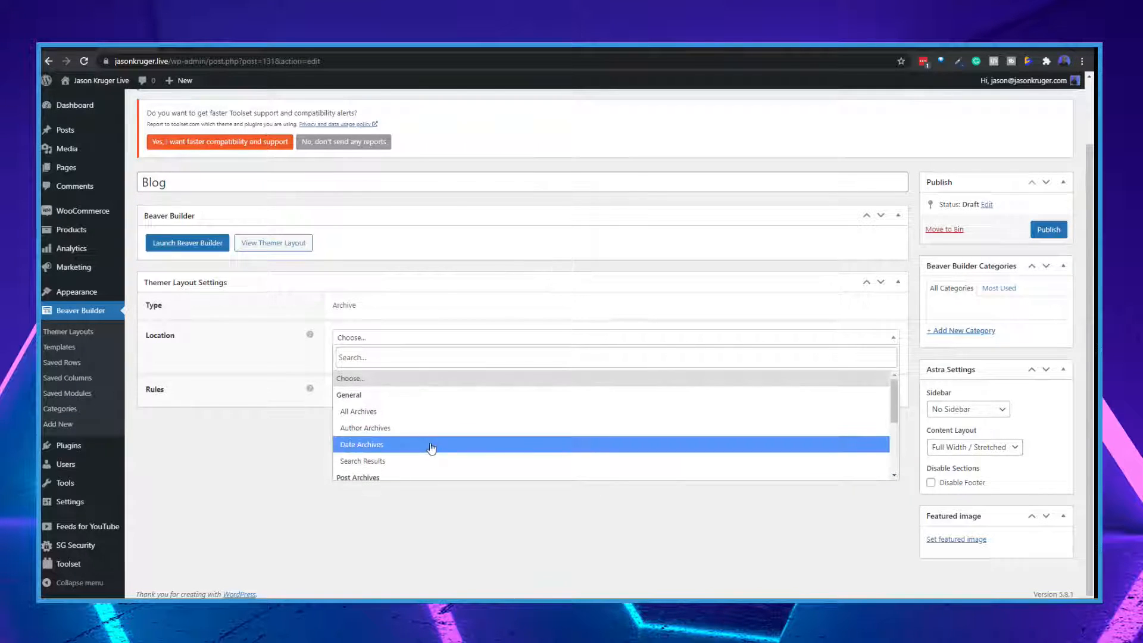
click(382, 415)
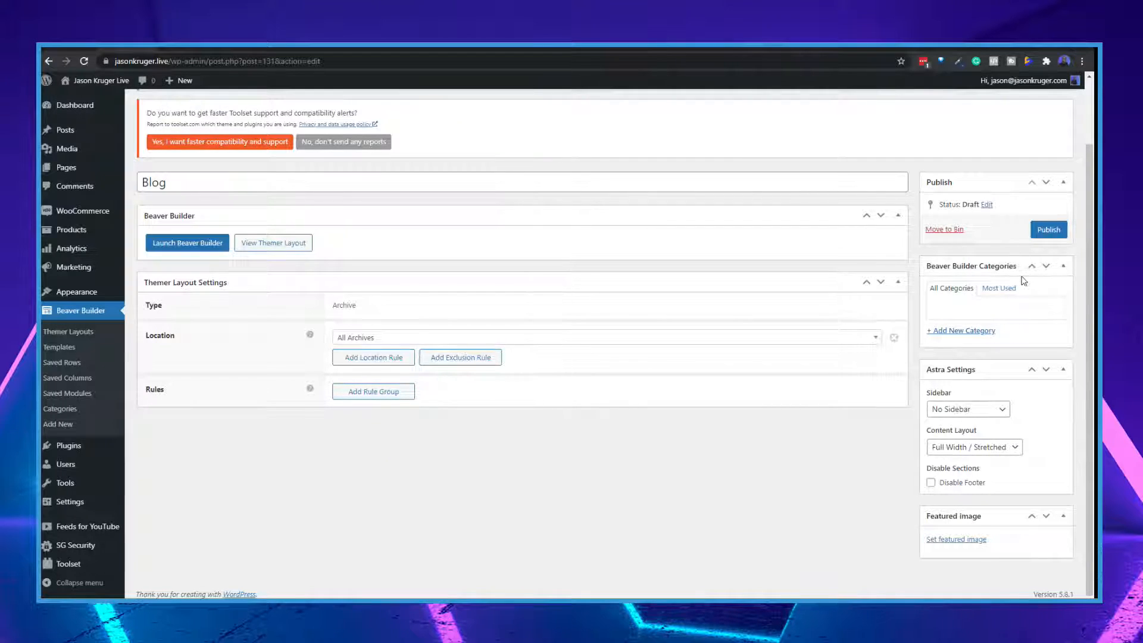
click(1046, 233)
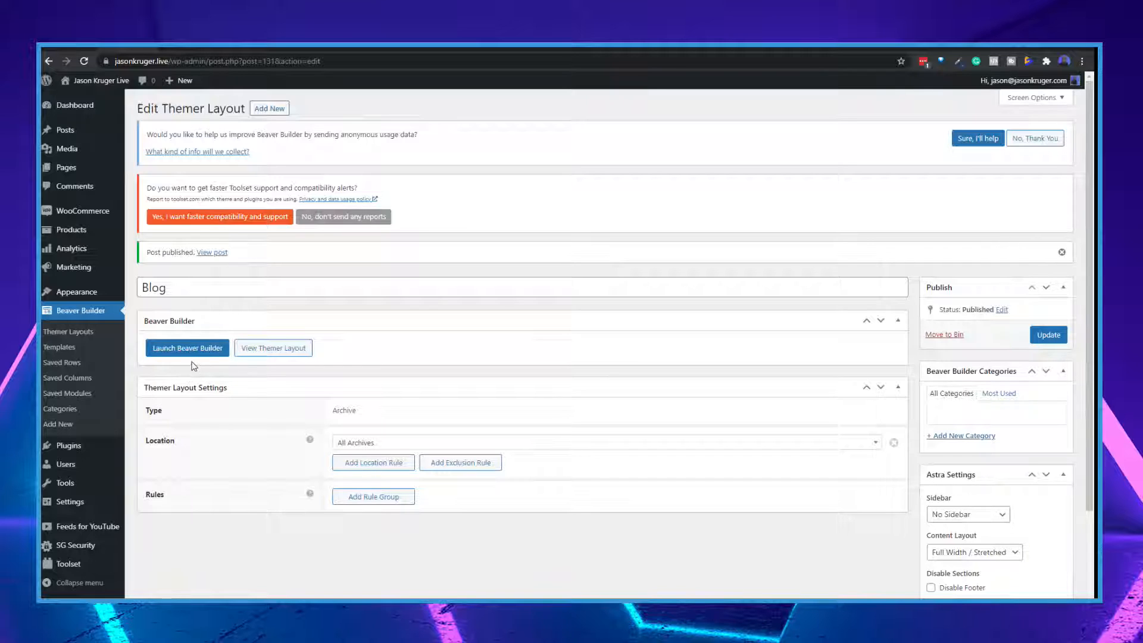
Launch Beaver Builder for the Blog layout in a new tab, look at the live Blog page and switch to the builder.
right_click(184, 351)
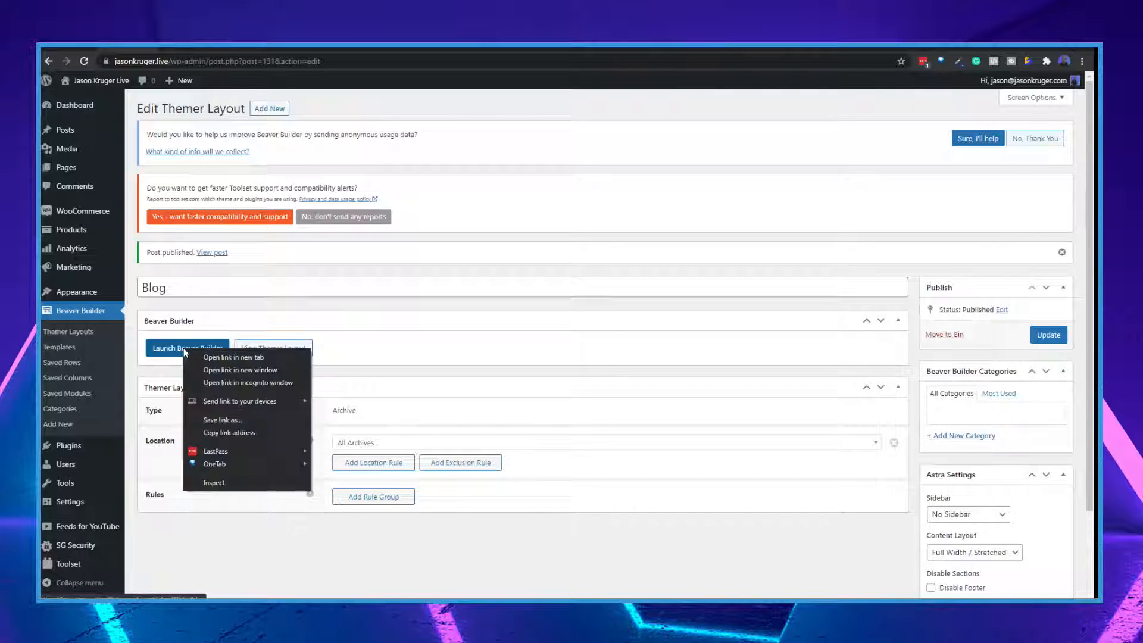
click(213, 359)
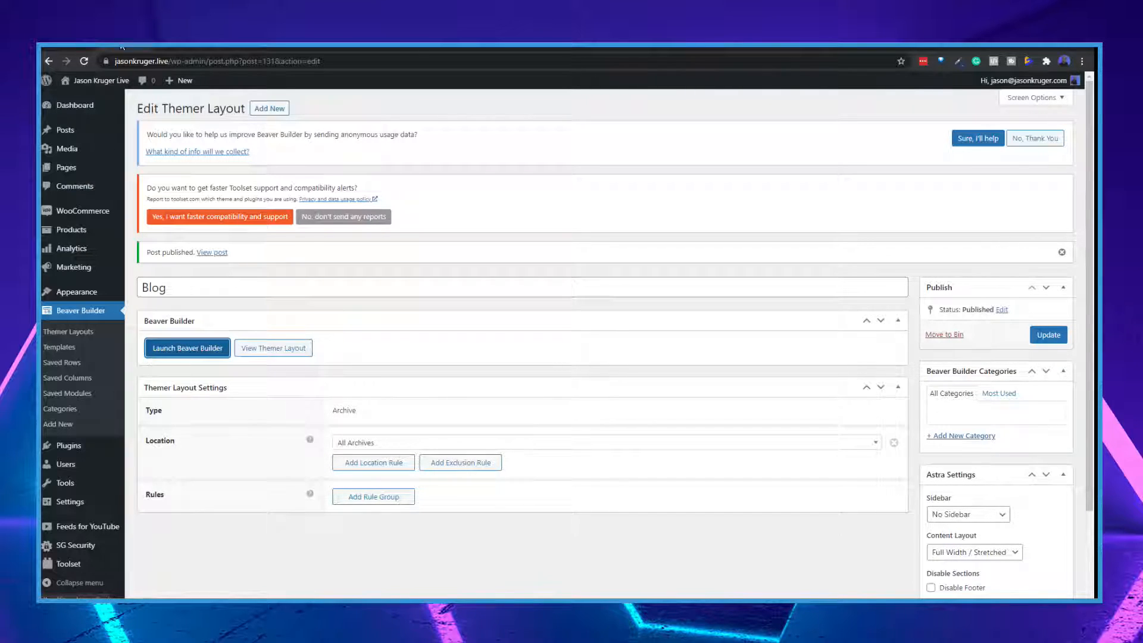
click(173, 51)
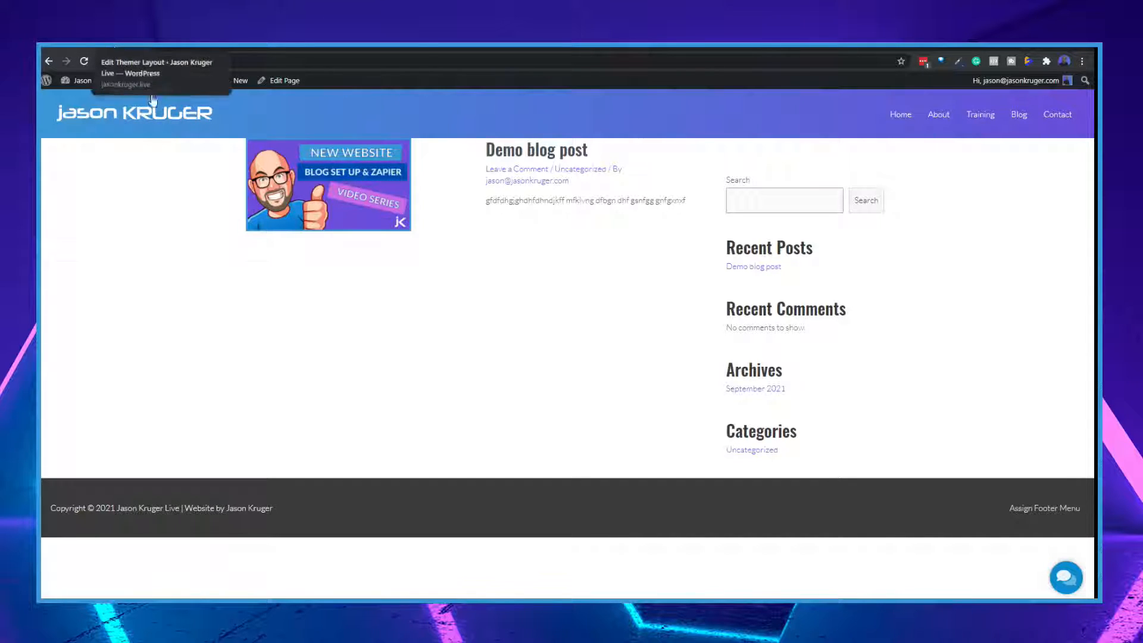
click(125, 46)
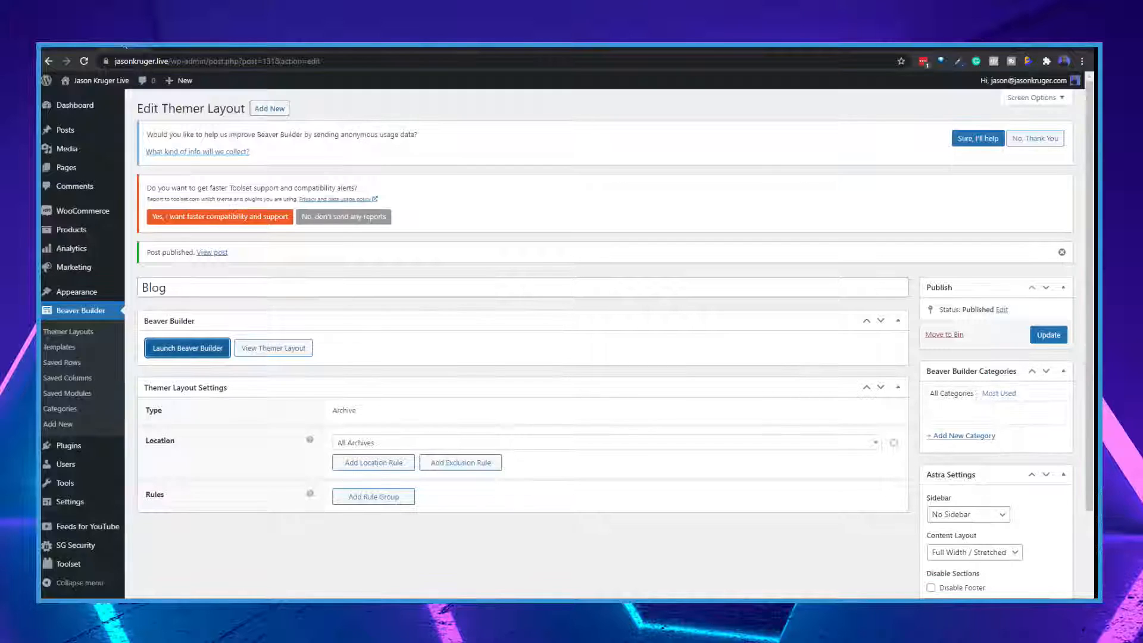
click(157, 50)
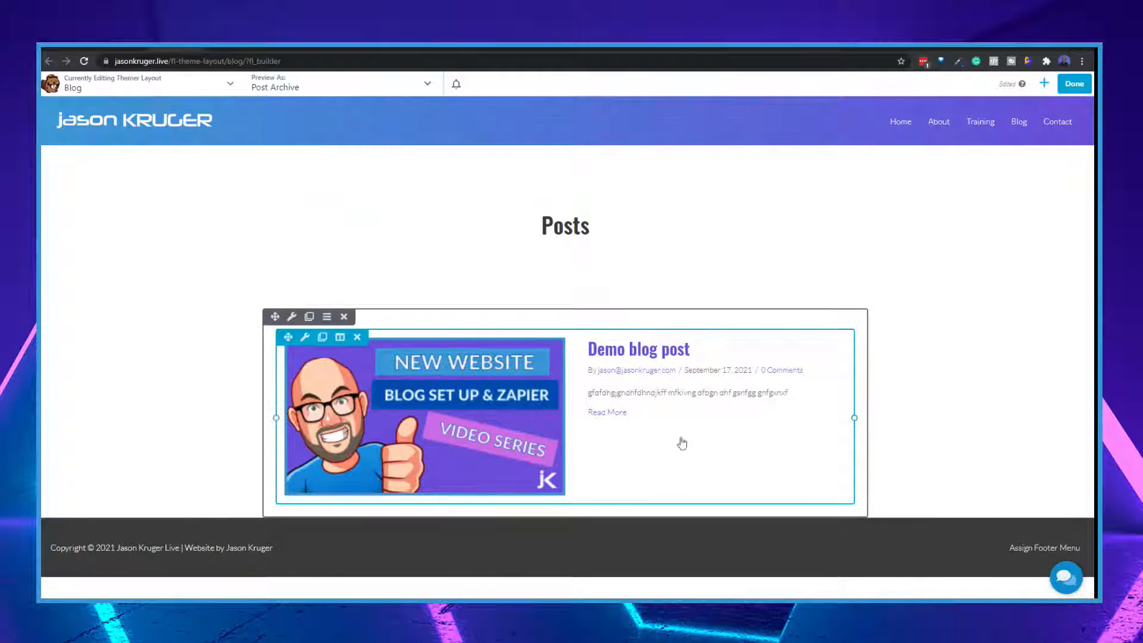
Open the archive's Posts module settings, preview the Gallery and Masonry layouts, and set the layout to Columns.
click(430, 381)
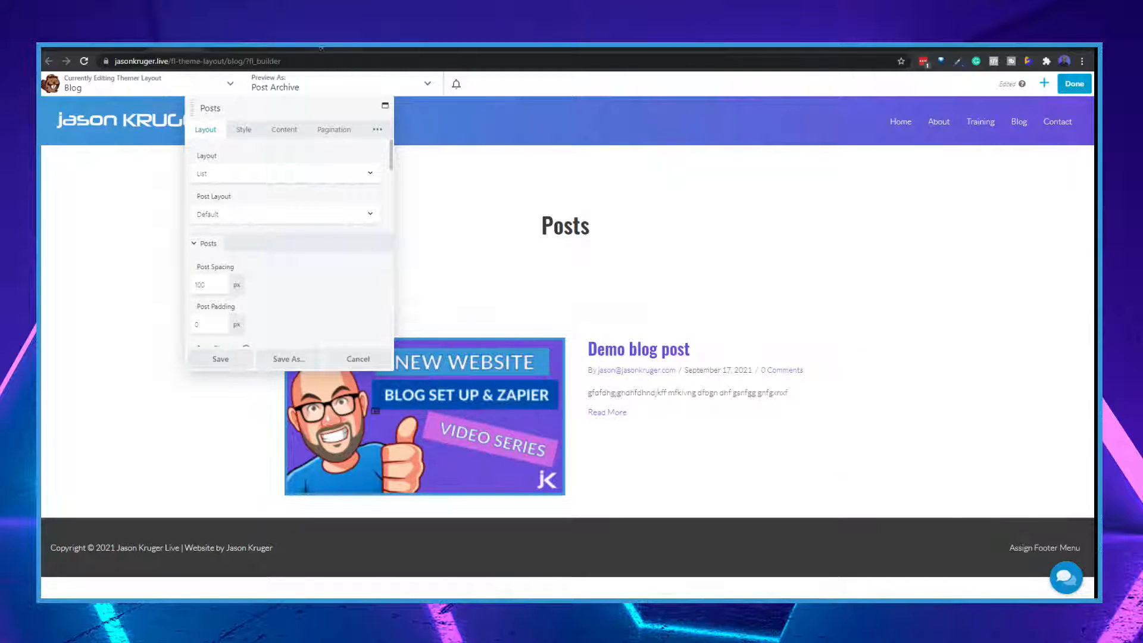
drag(324, 111, 729, 114)
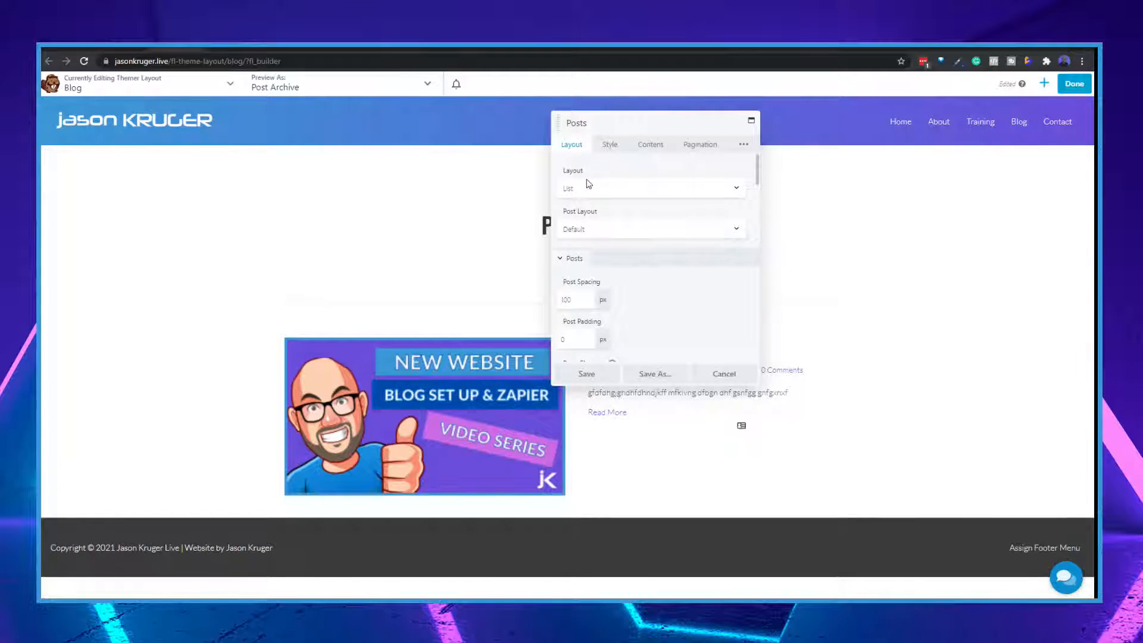
click(673, 189)
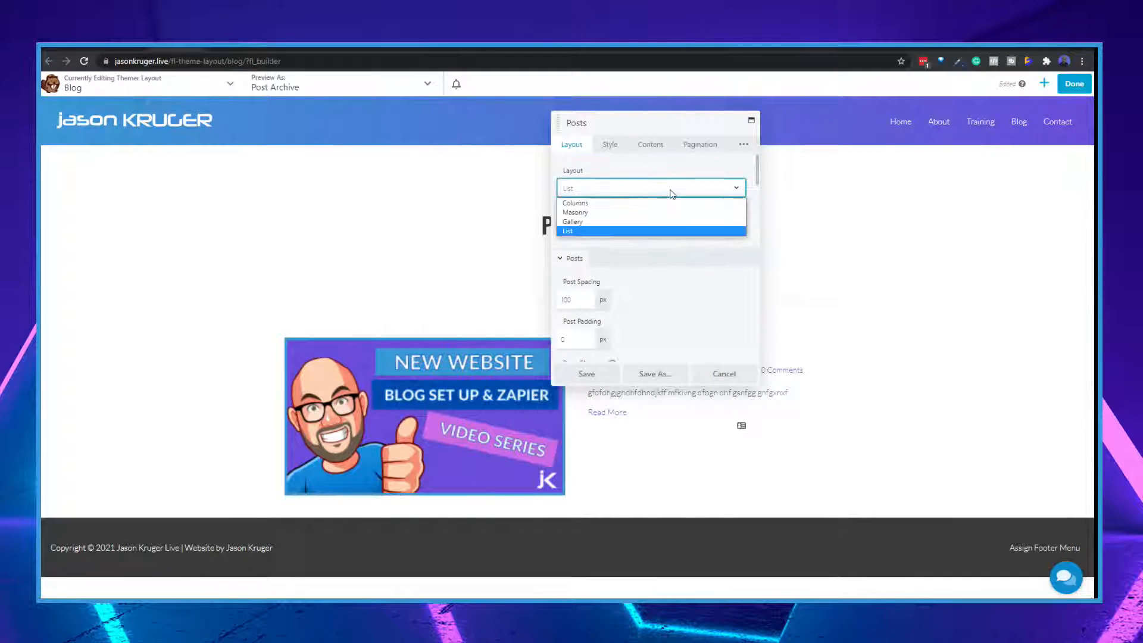
click(612, 222)
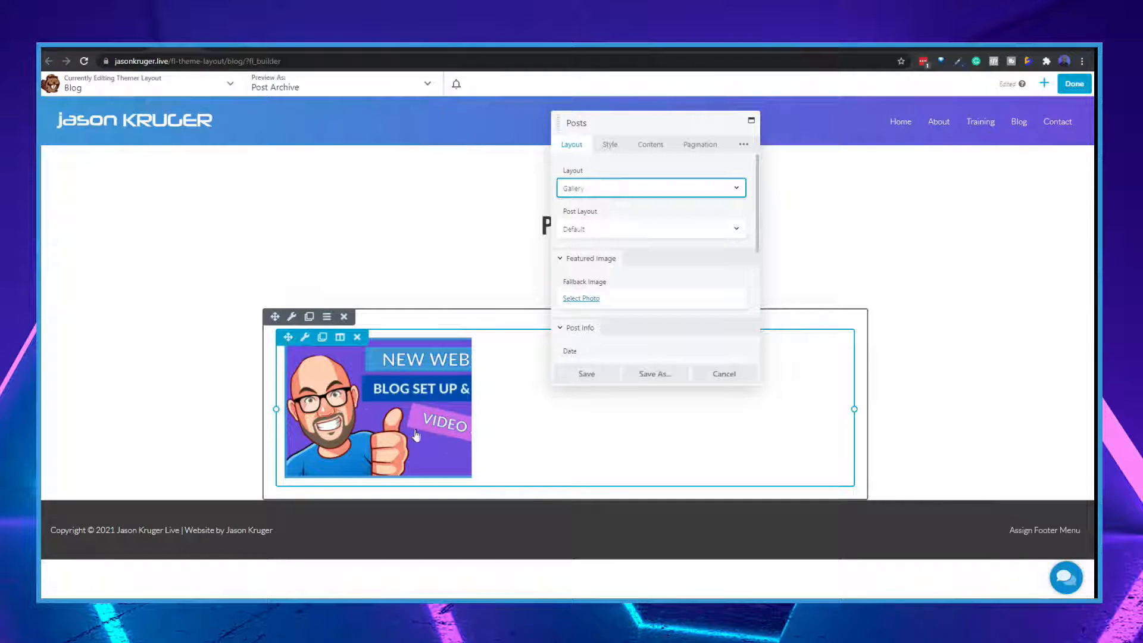
click(613, 188)
click(608, 216)
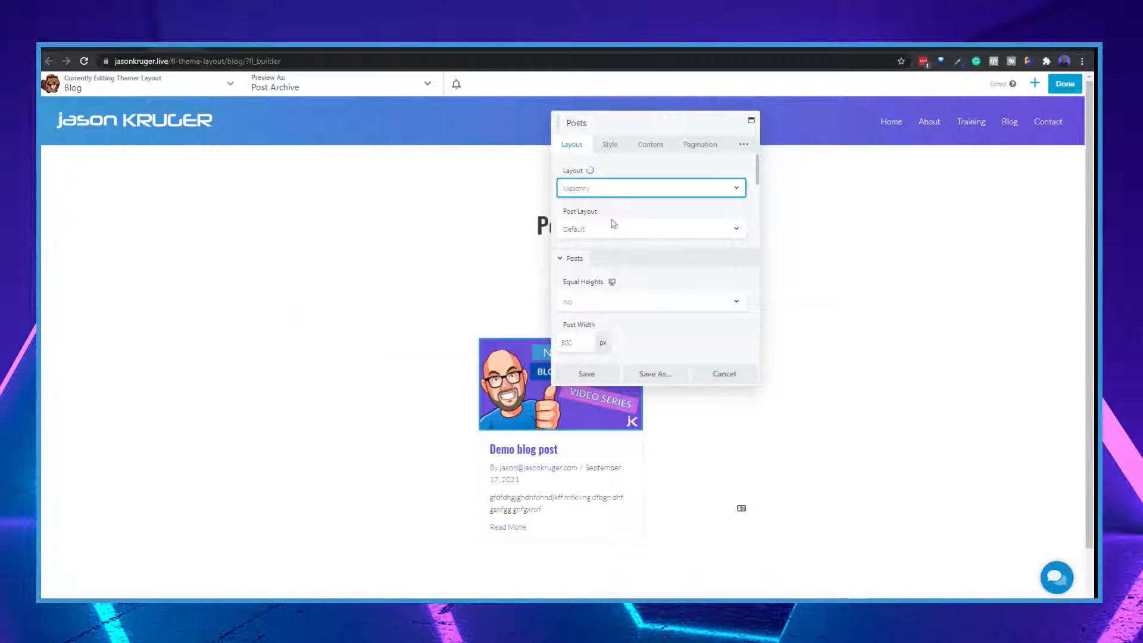
click(603, 189)
click(575, 203)
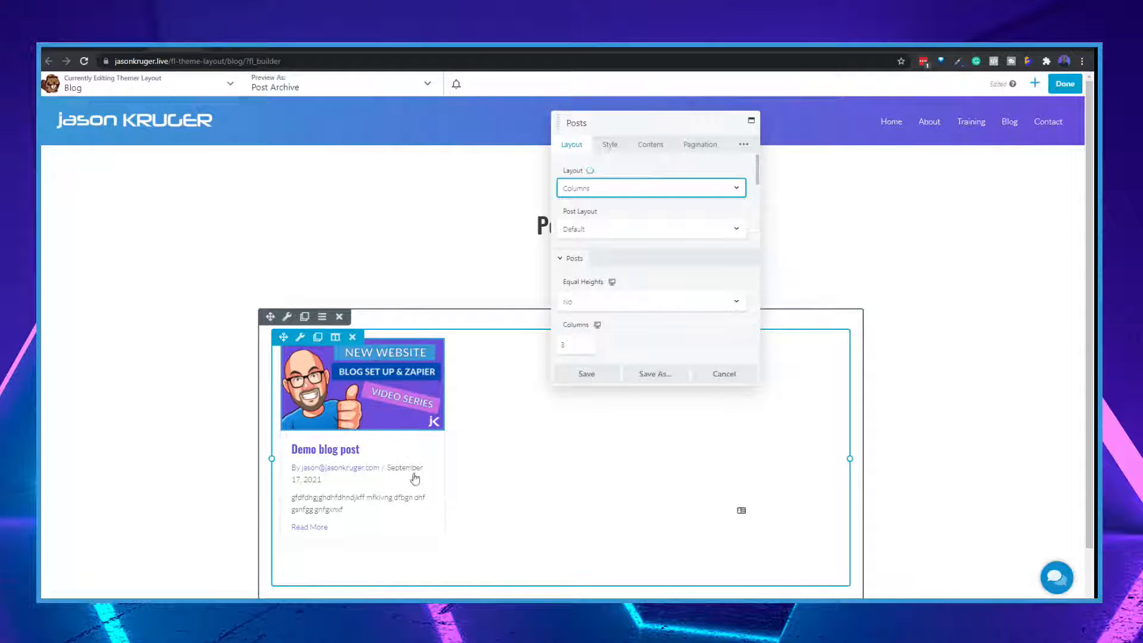
Set Equal Heights to Yes for the Posts module's columns.
scroll(610, 281, down, 2)
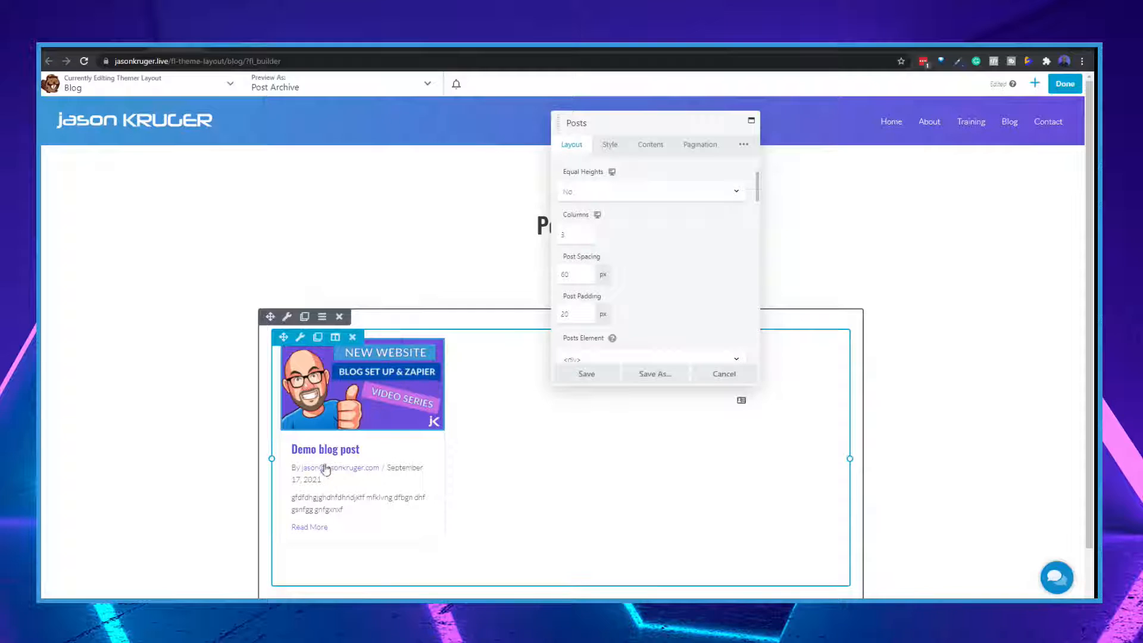
click(577, 191)
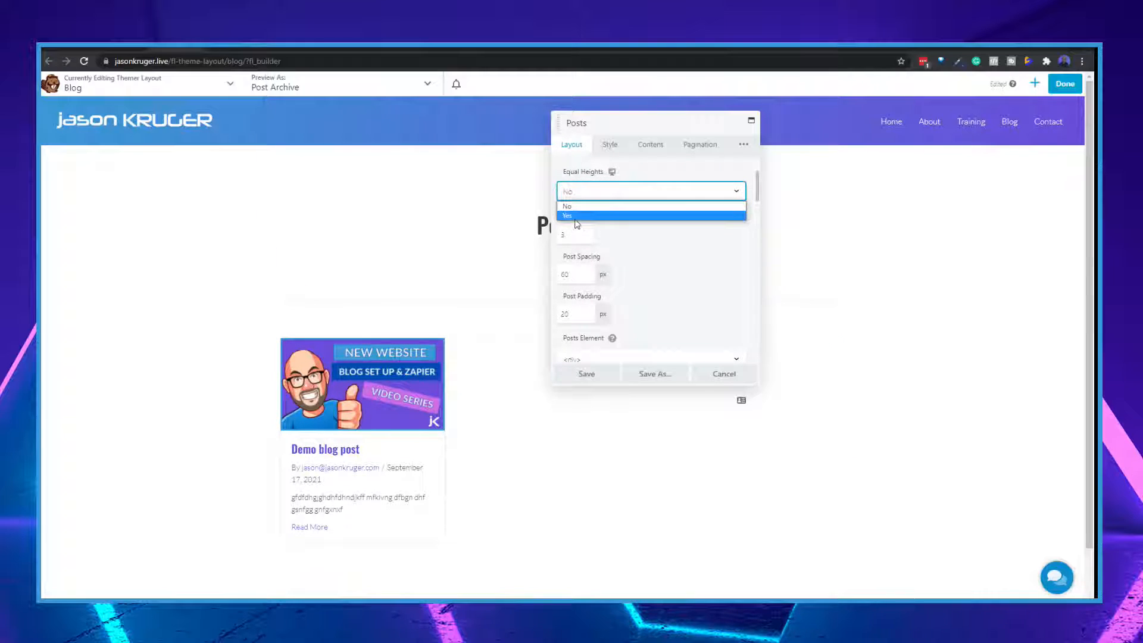
click(575, 222)
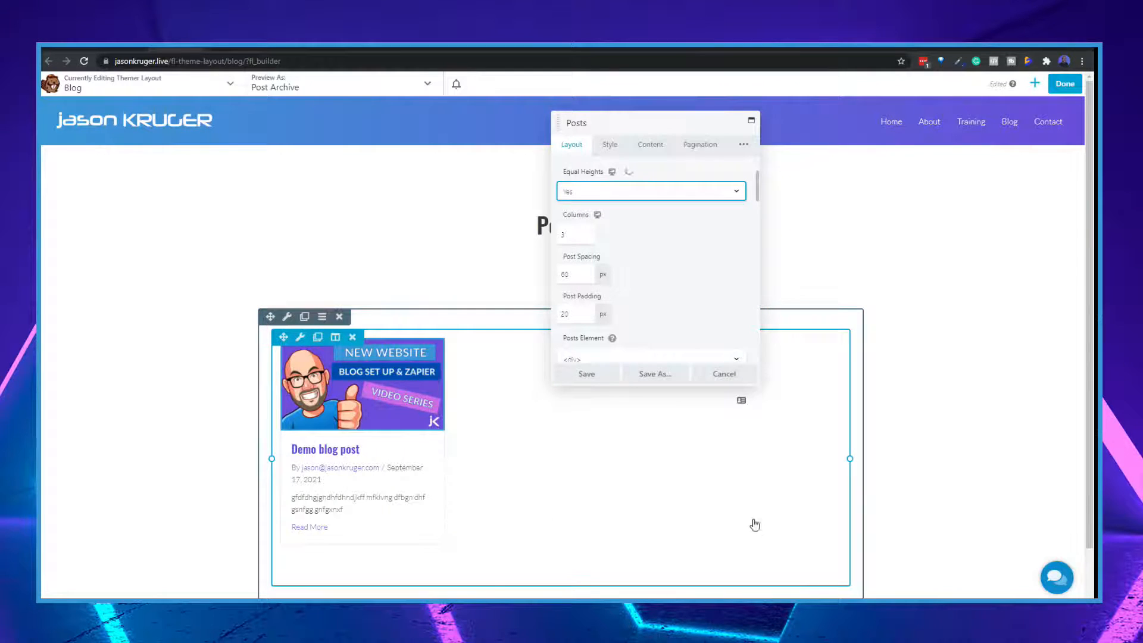
Try the featured image position Above Content and restore it to Above Title.
scroll(598, 280, down, 2)
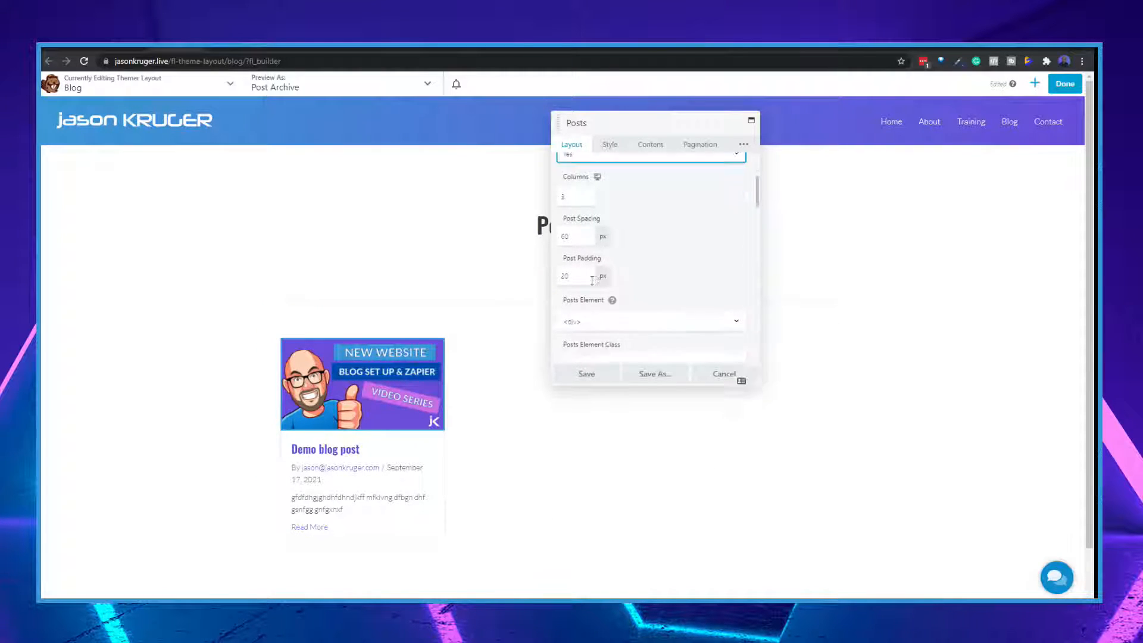
scroll(622, 275, down, 3)
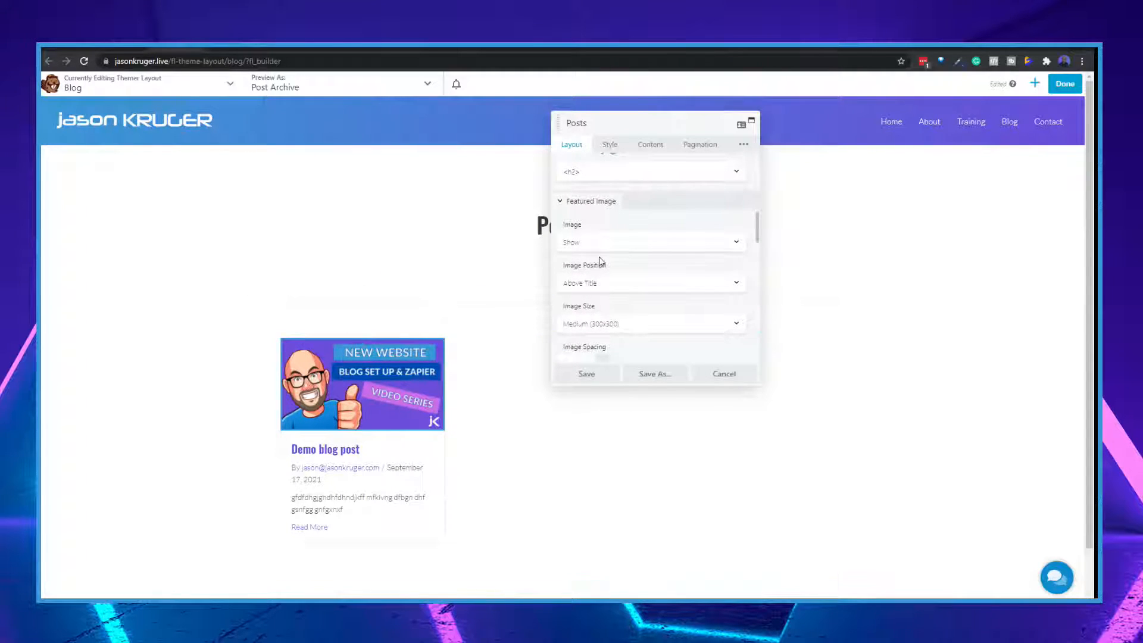
scroll(610, 300, down, 1)
click(602, 227)
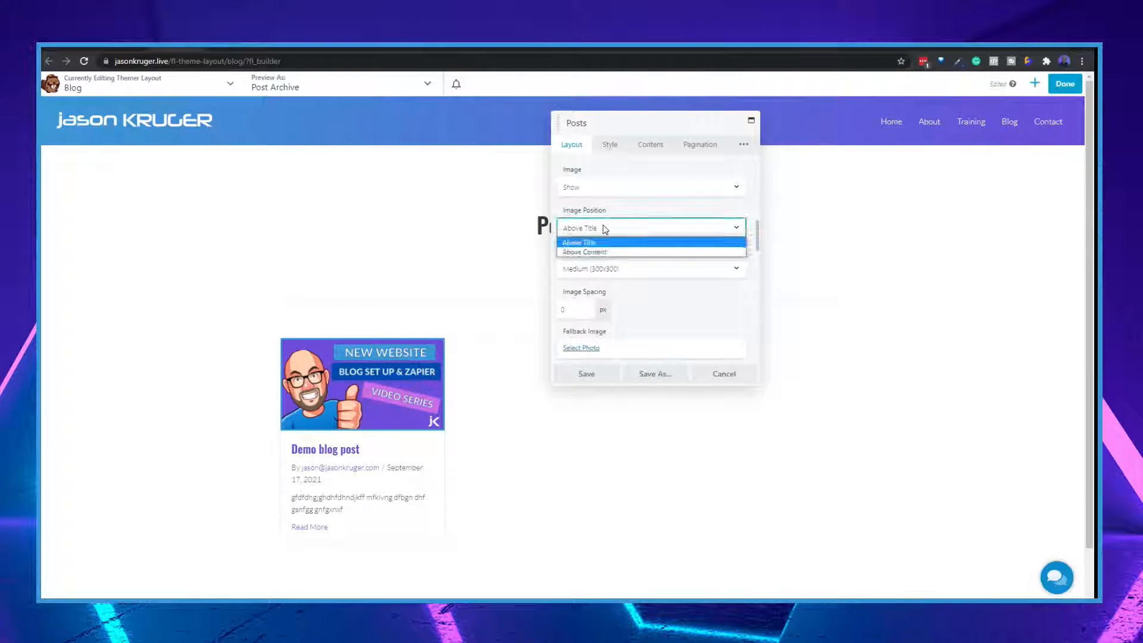
click(576, 252)
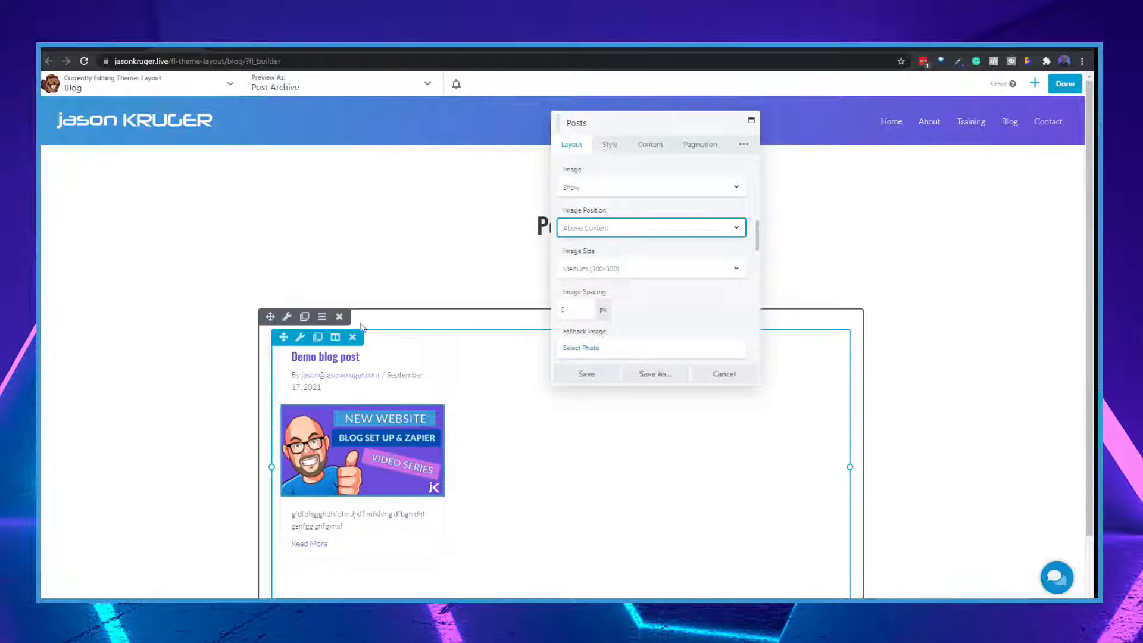
click(586, 228)
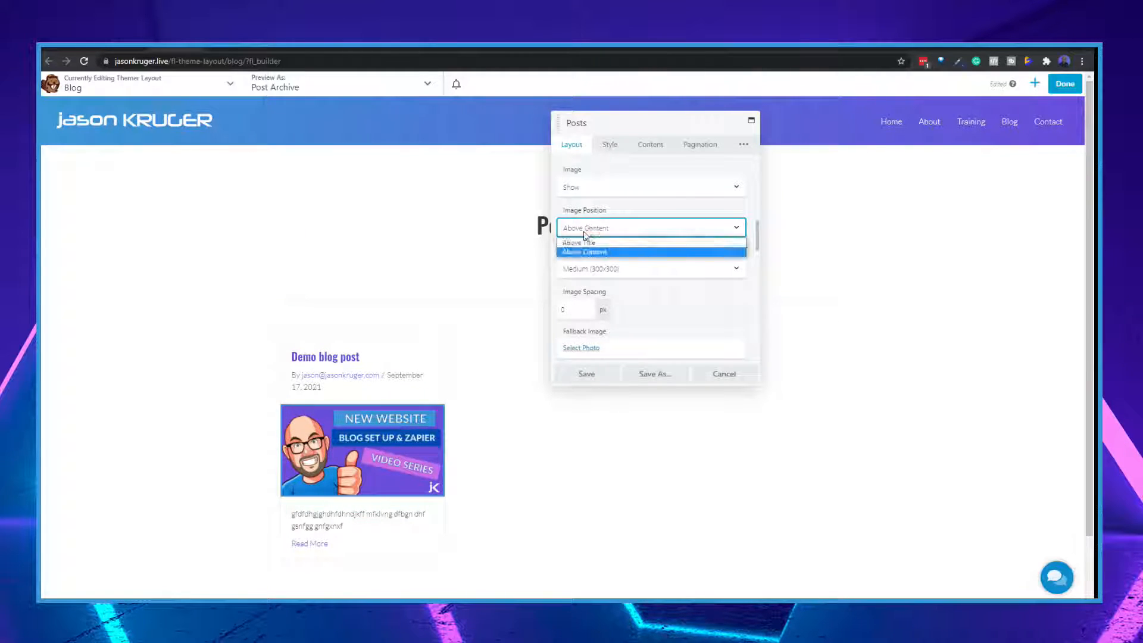
click(583, 240)
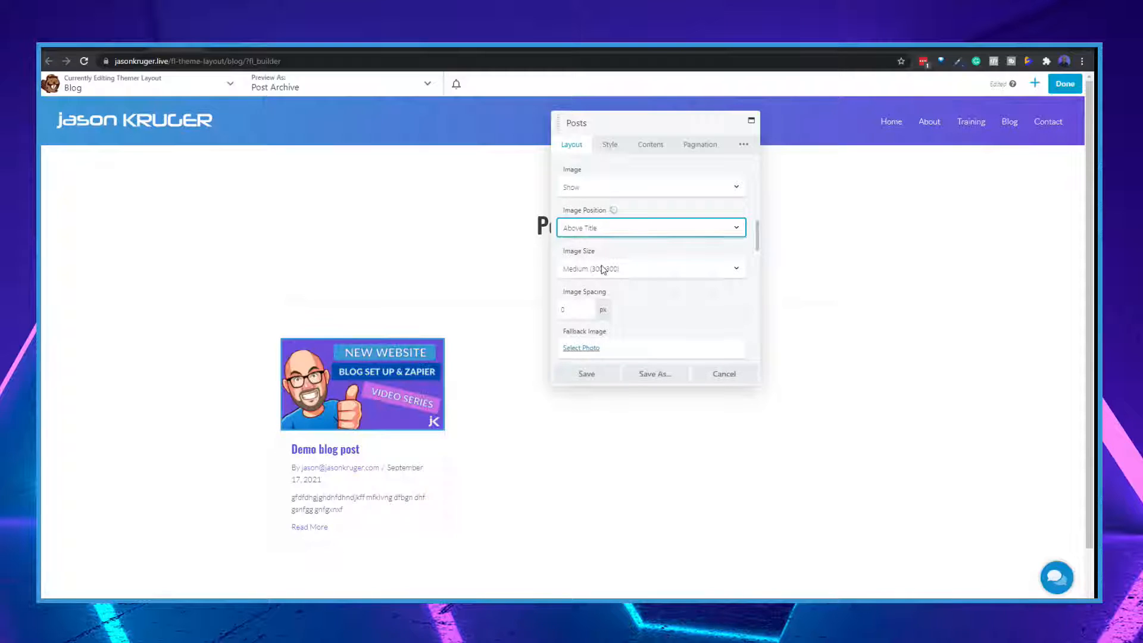
Review the Posts module's remaining layout options for fallback image, post info, terms, content and WooCommerce.
scroll(604, 266, down, 2)
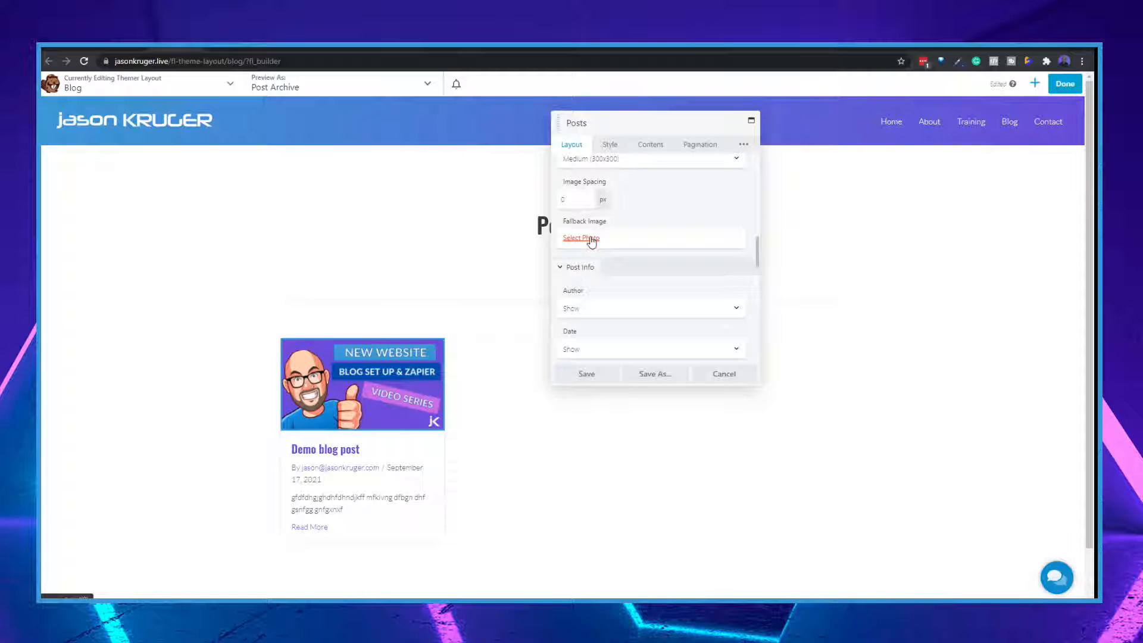
scroll(610, 260, down, 2)
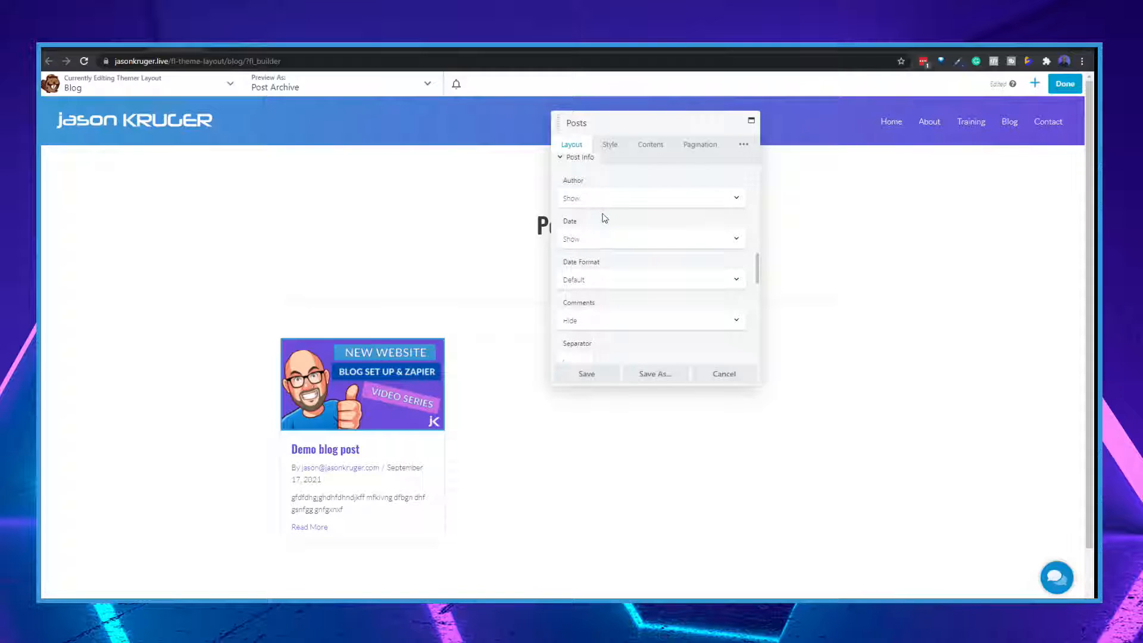
scroll(636, 283, down, 4)
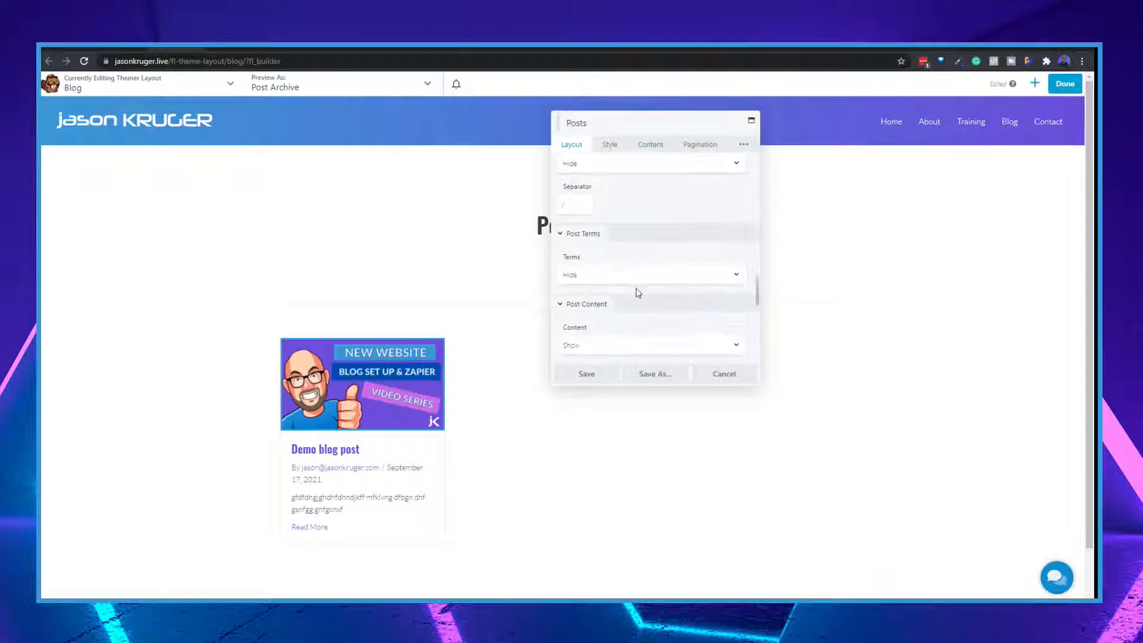
scroll(638, 292, down, 4)
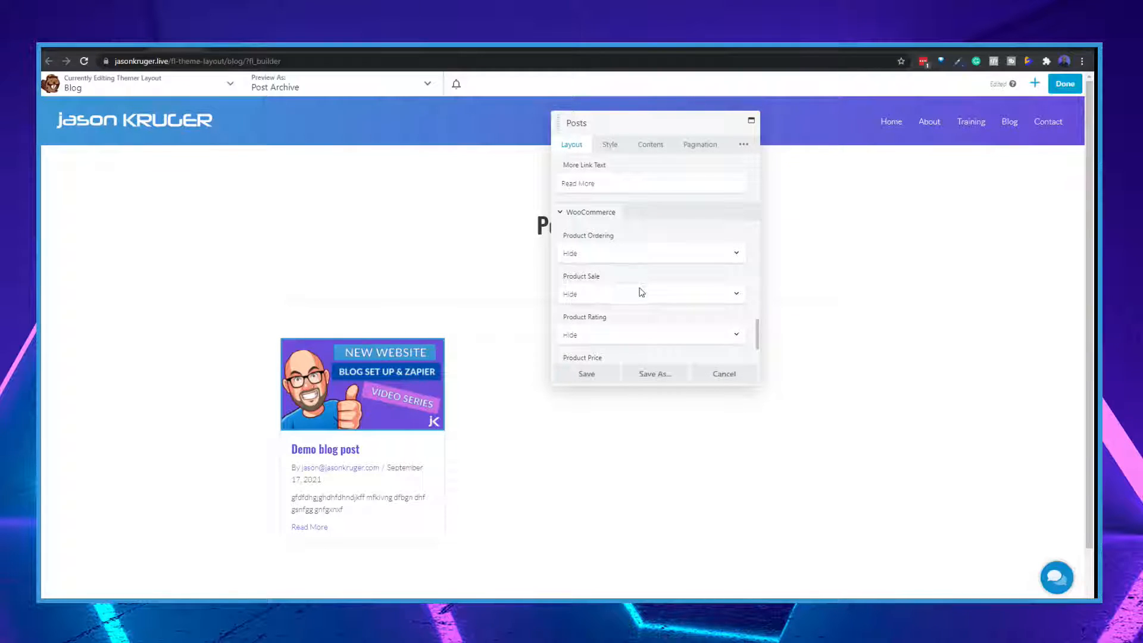
scroll(641, 291, down, 2)
scroll(642, 294, up, 10)
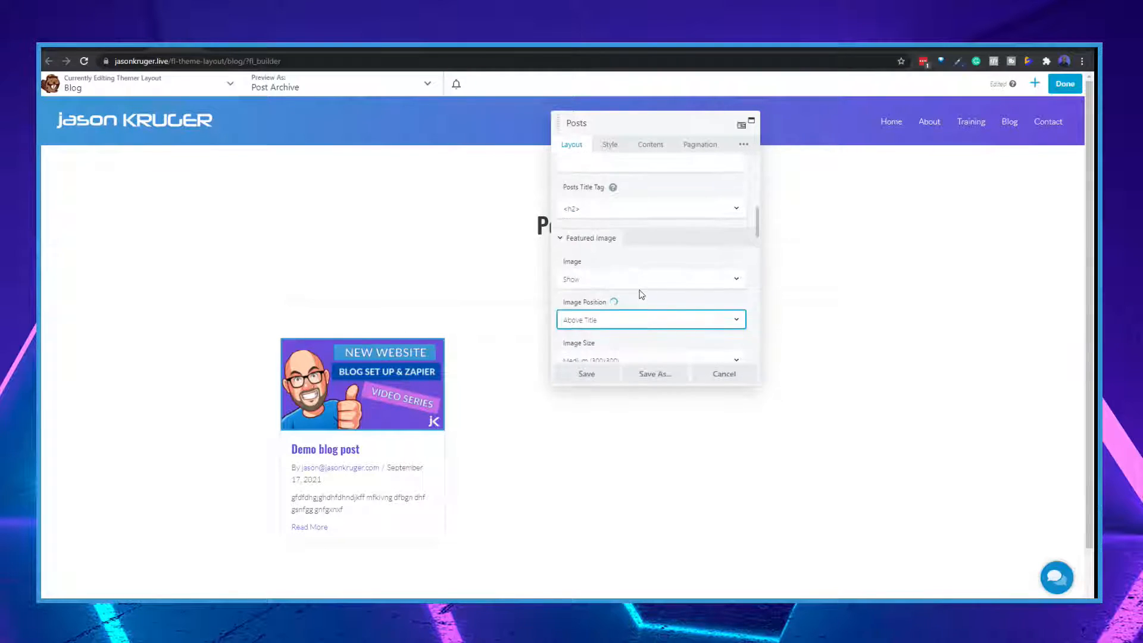
scroll(641, 294, up, 5)
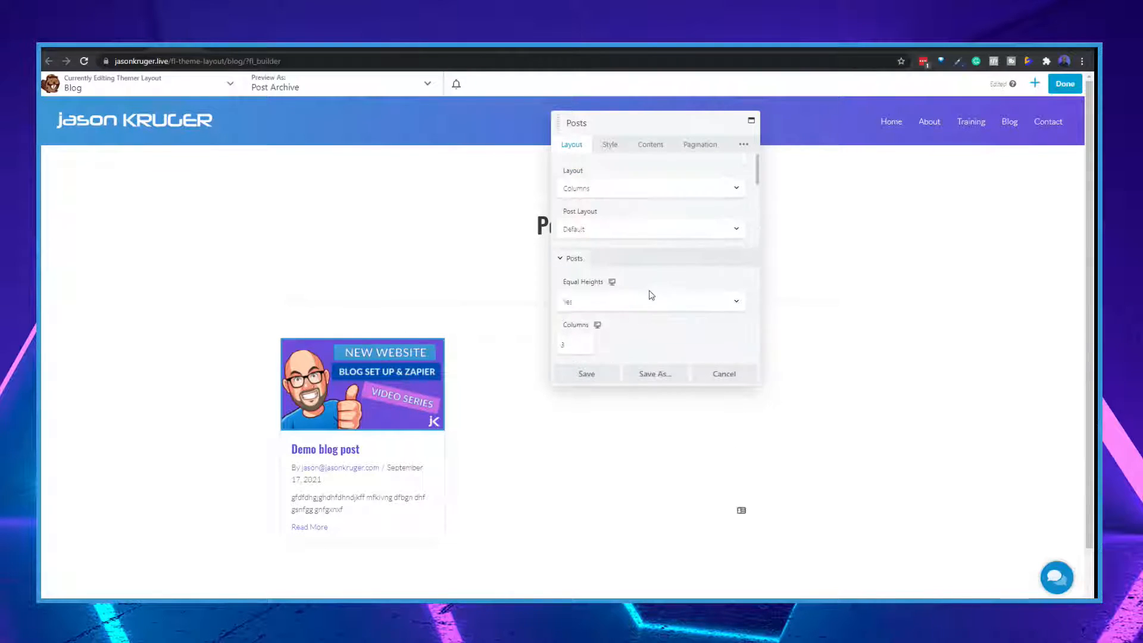
Save the Posts module settings and inspect the demo post's card in the layout.
click(587, 375)
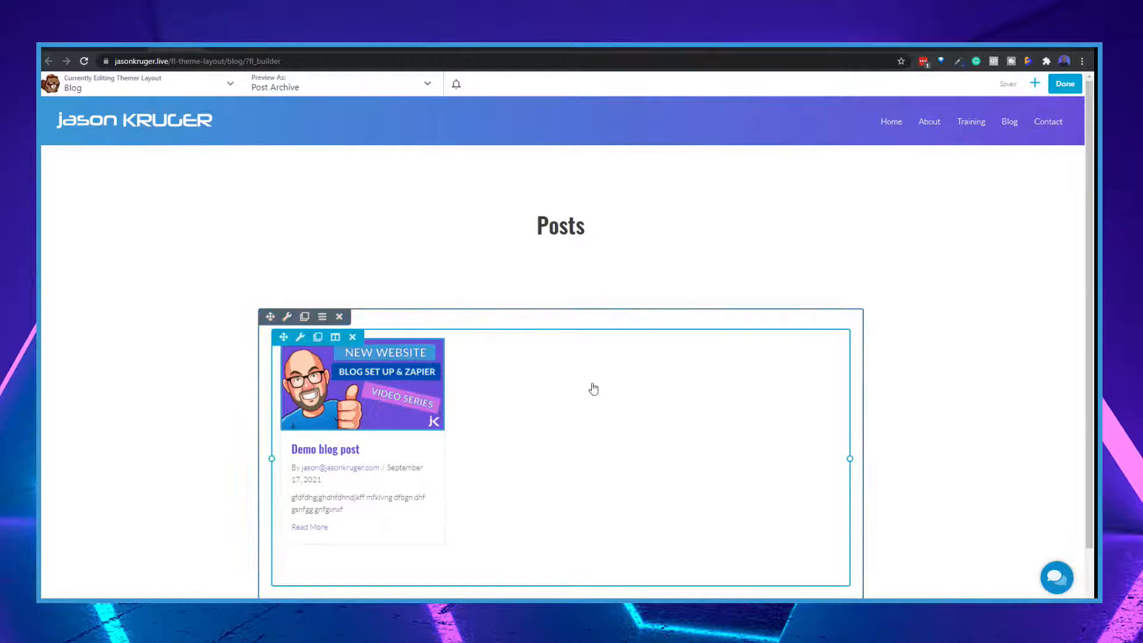
scroll(604, 367, down, 2)
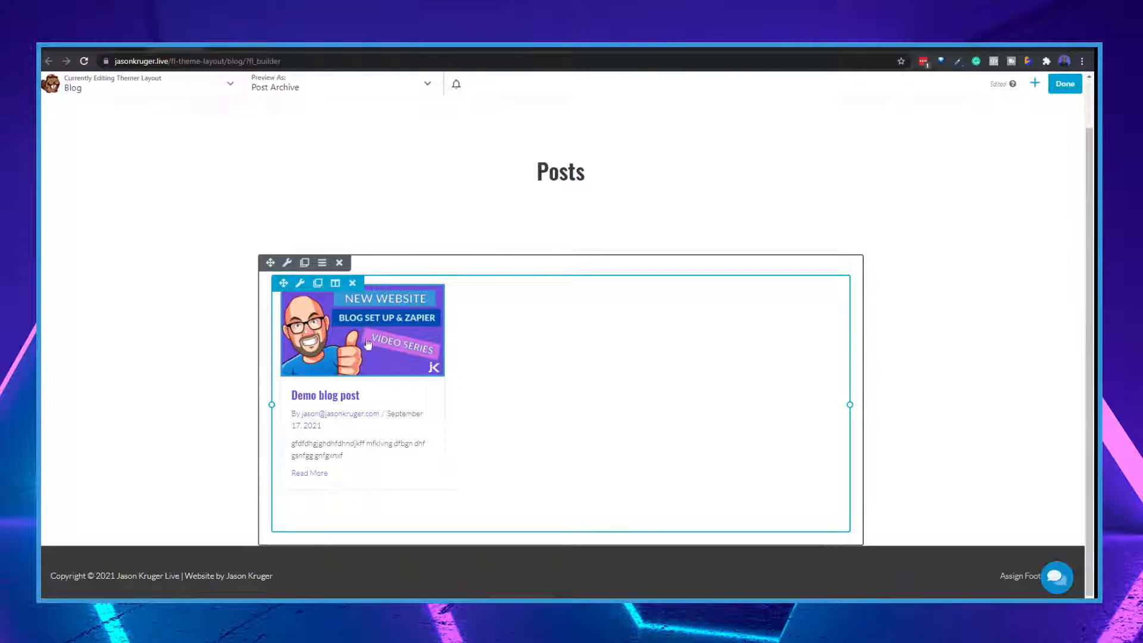
scroll(571, 322, up, 1)
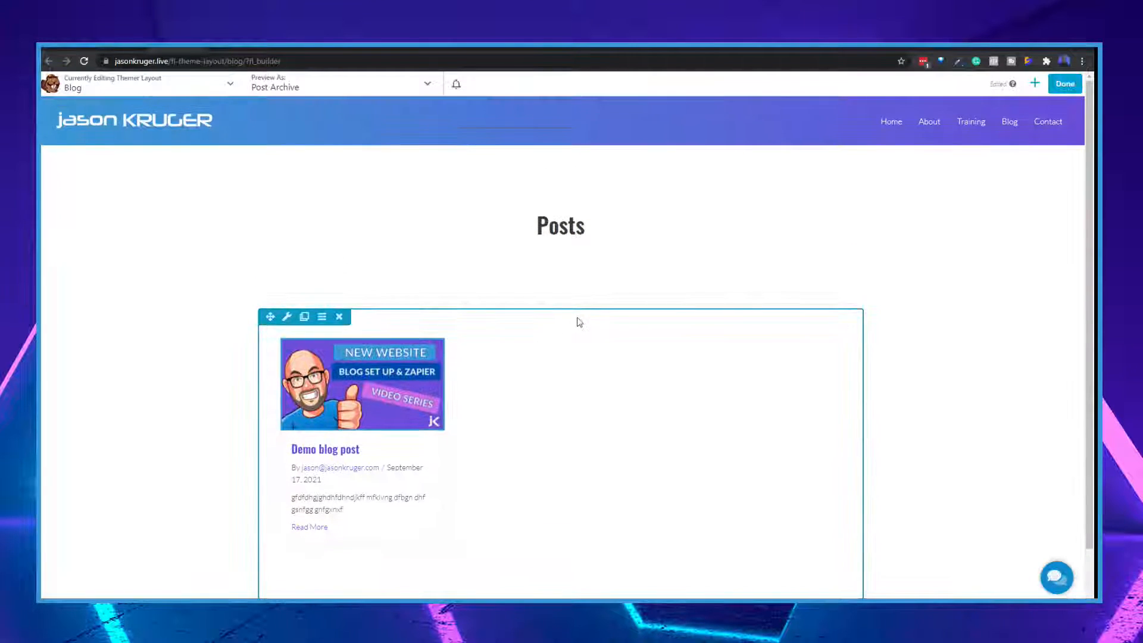
Add an empty column beside the Posts module using the 1 Column layout, and narrow it to about a quarter of the row's width.
click(1034, 84)
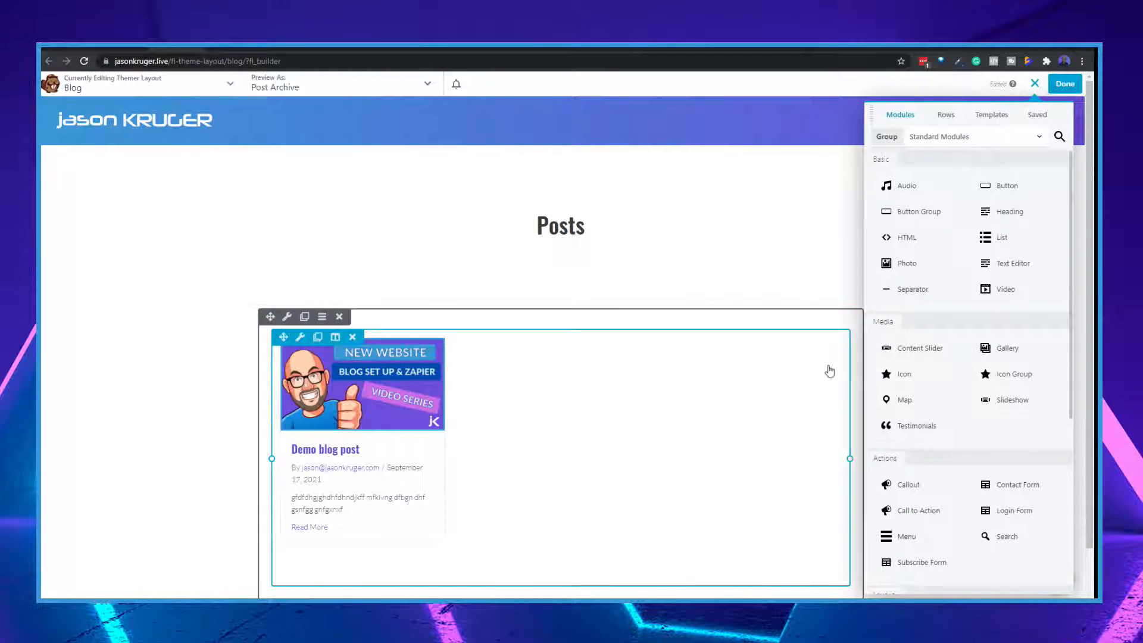
click(953, 117)
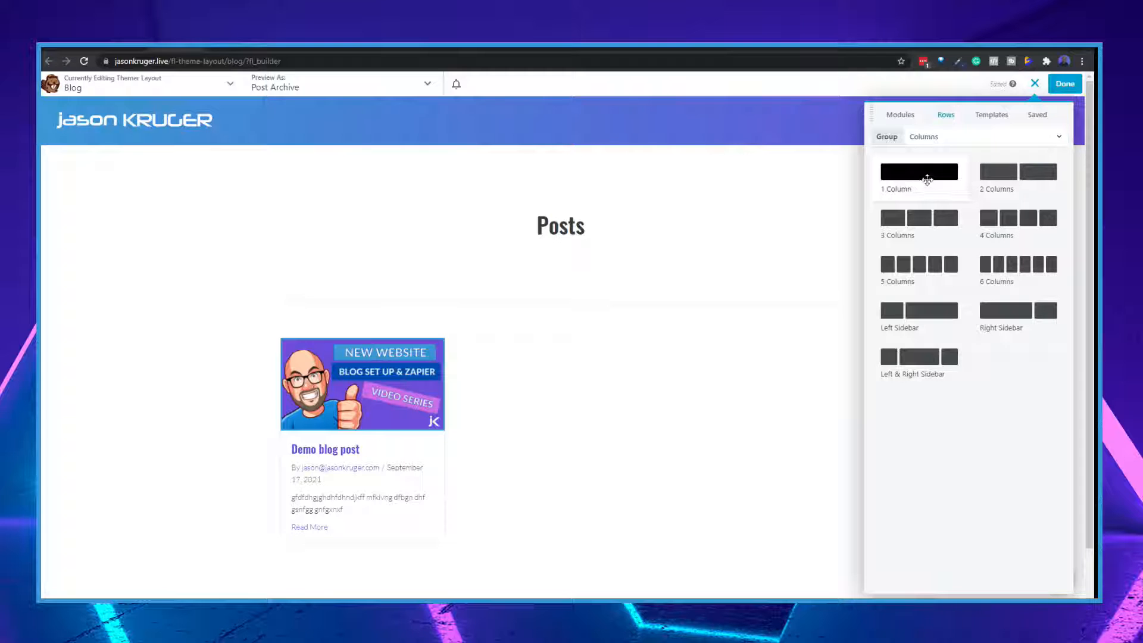
drag(927, 179, 863, 369)
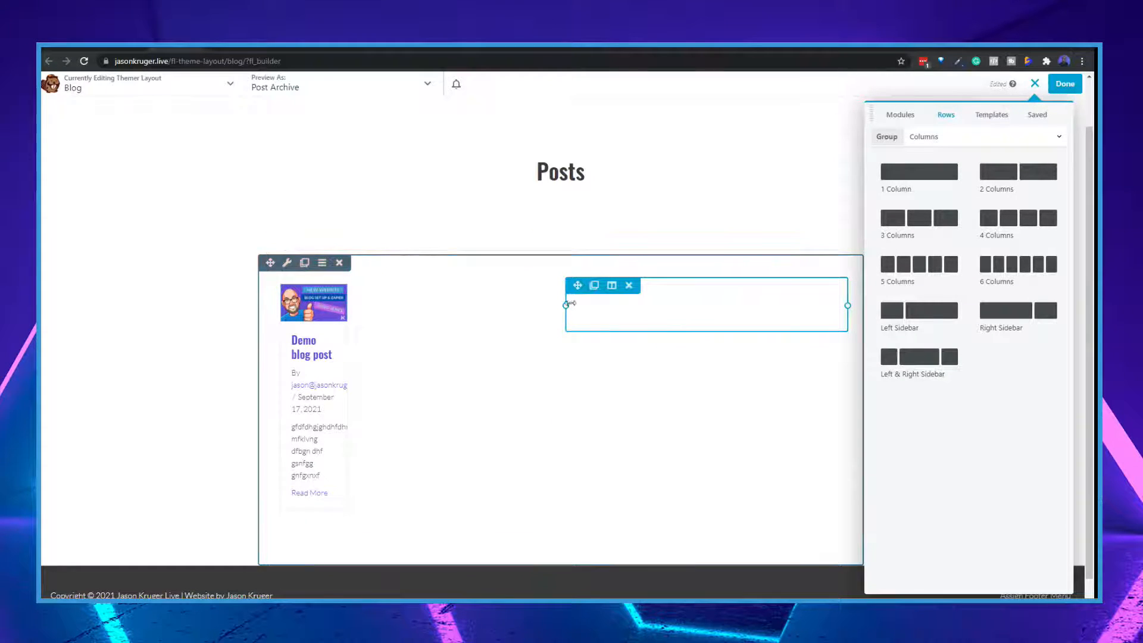
drag(566, 306, 702, 312)
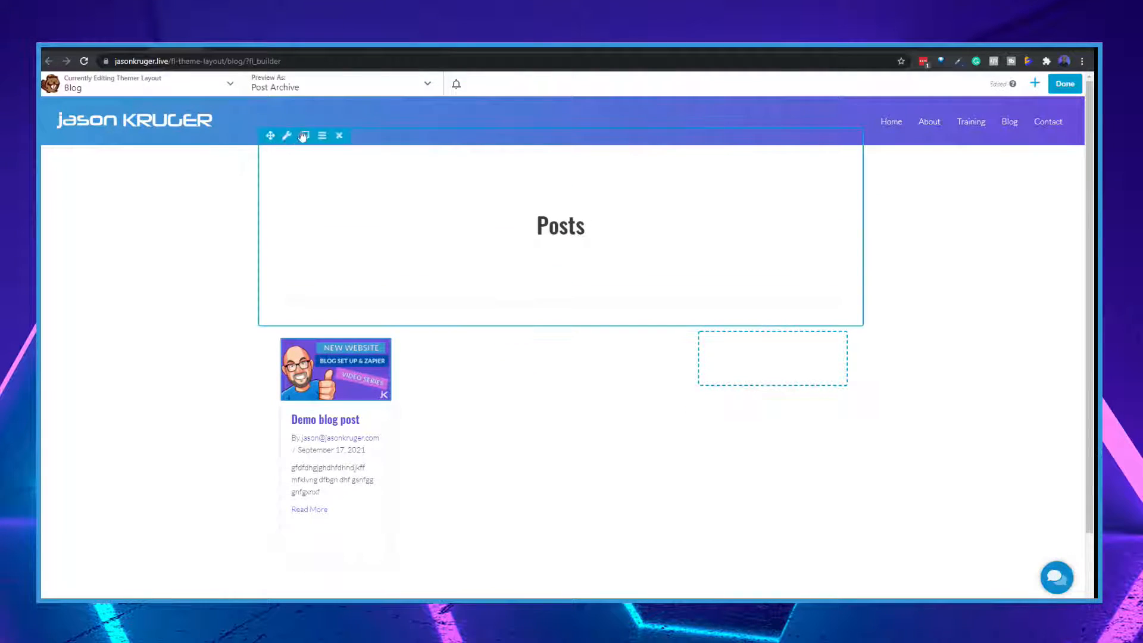
Set the Posts title row's width to Full Width and save the row settings.
click(283, 137)
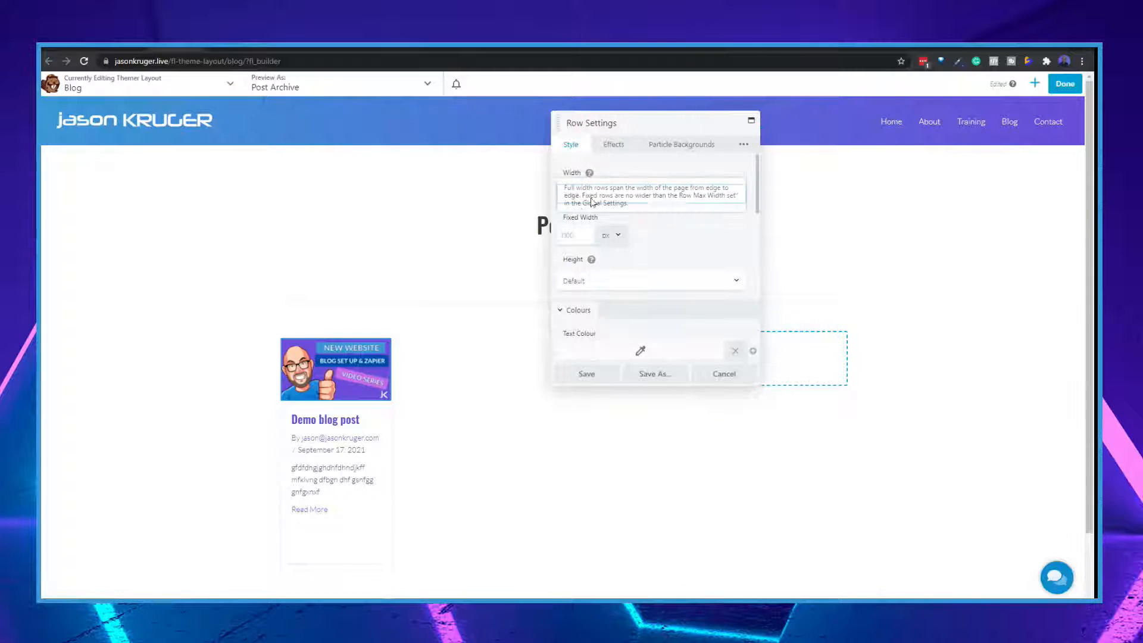
click(677, 196)
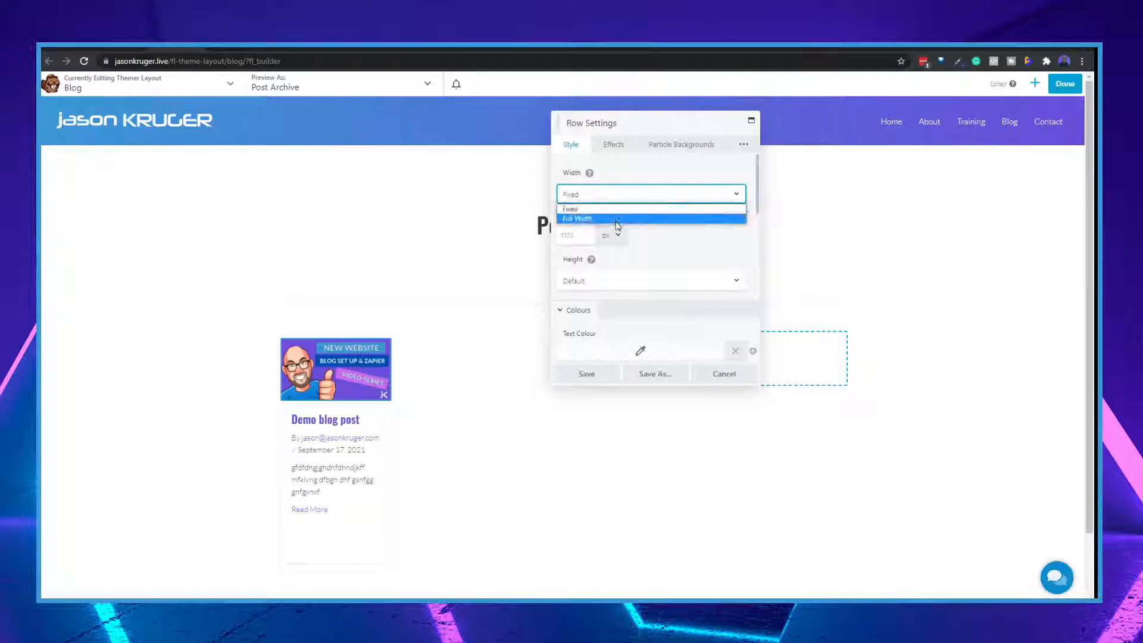
click(615, 218)
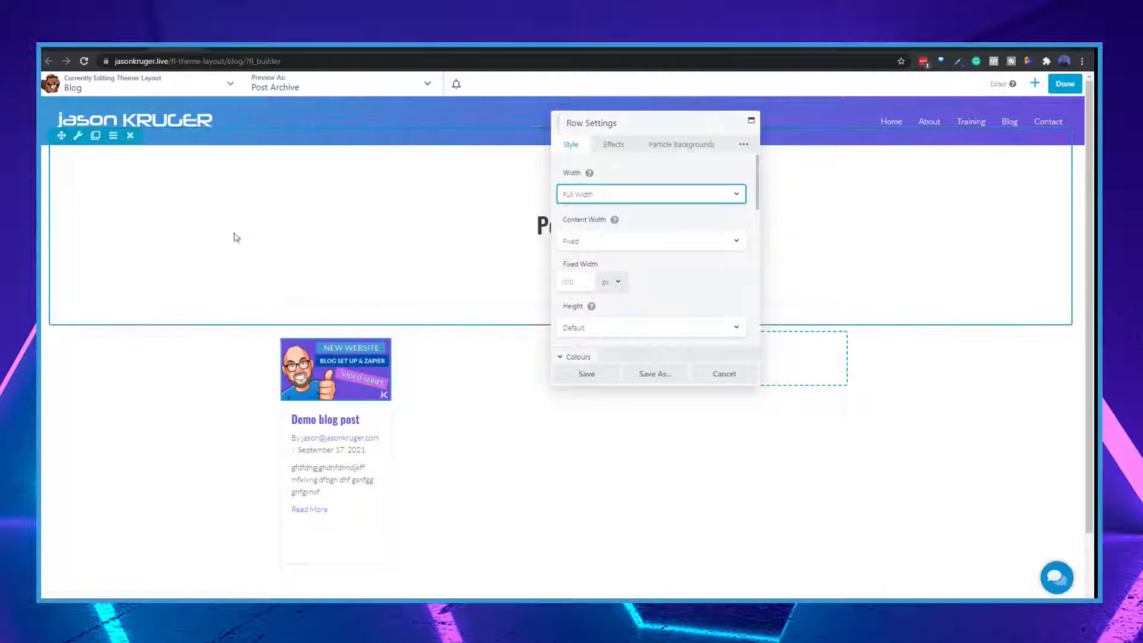
click(583, 374)
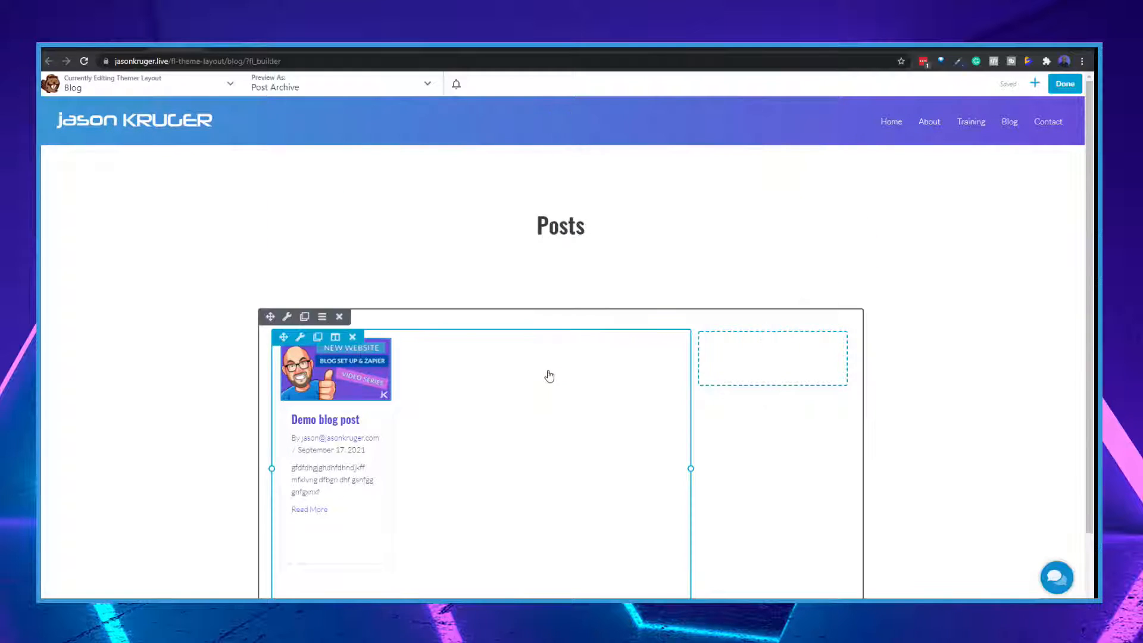
Set both the width and content width of the row holding the post card to Full Width, and save.
click(288, 317)
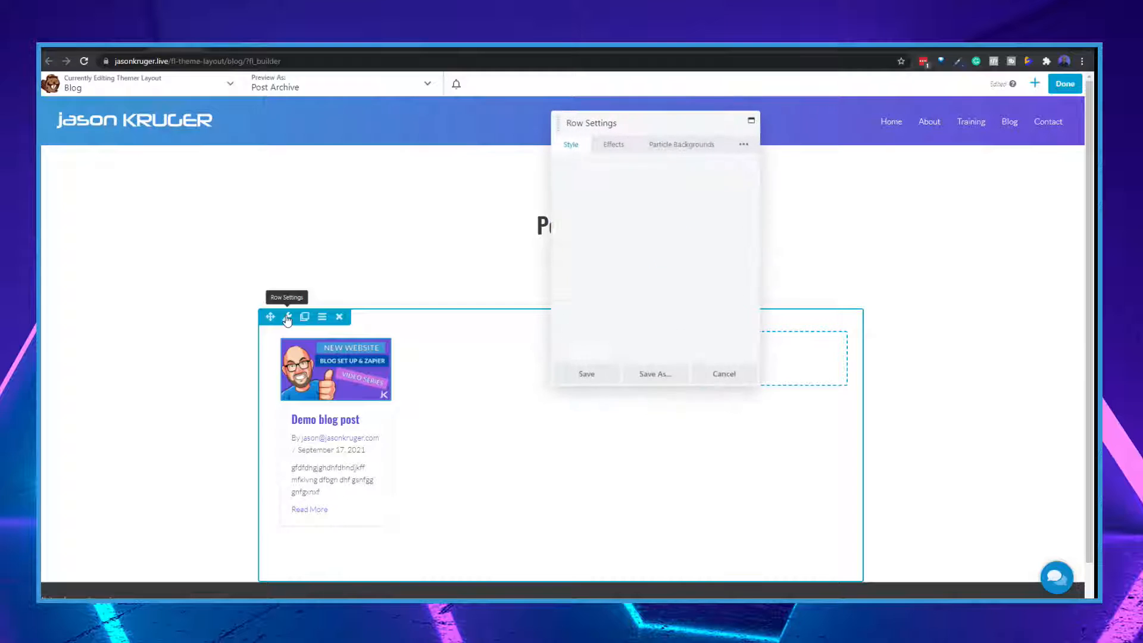
click(576, 199)
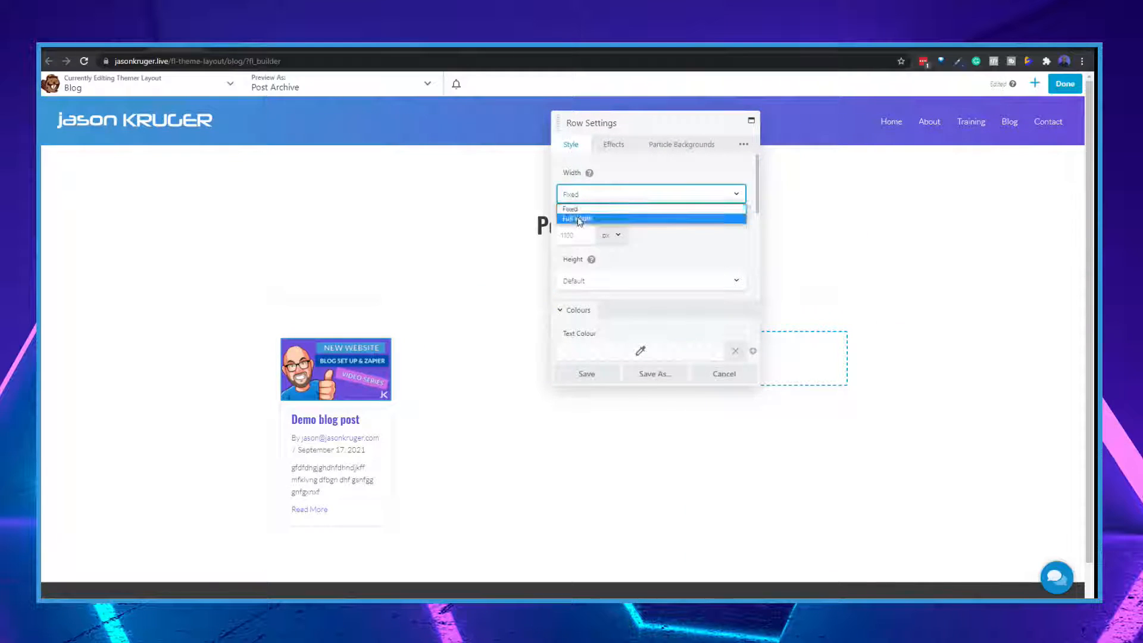
click(577, 219)
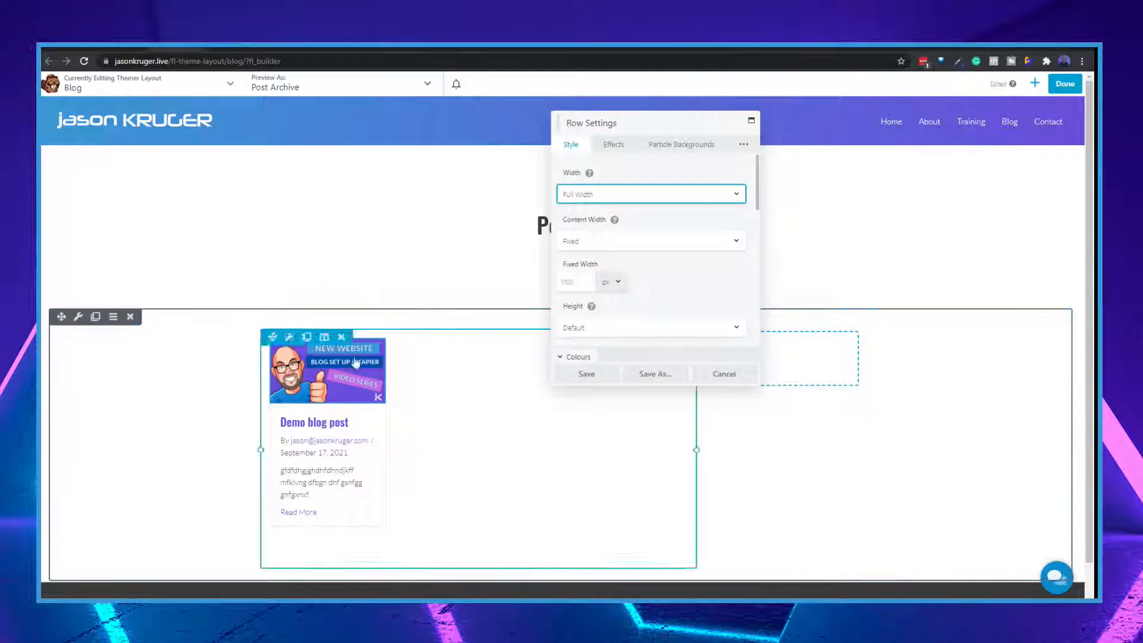
click(589, 246)
click(589, 262)
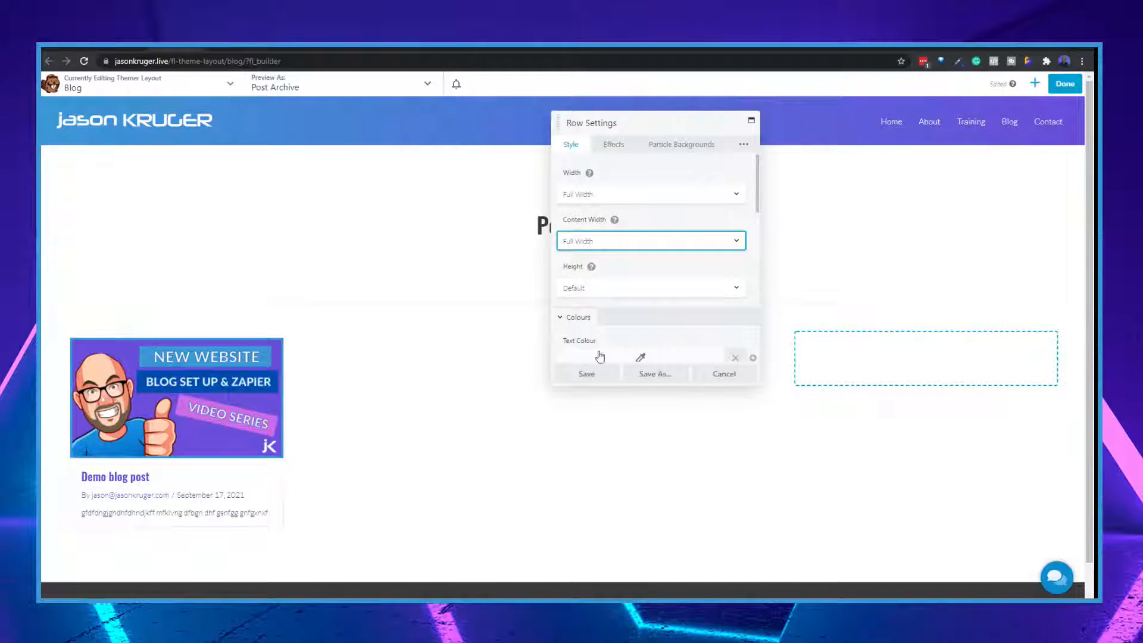
click(589, 374)
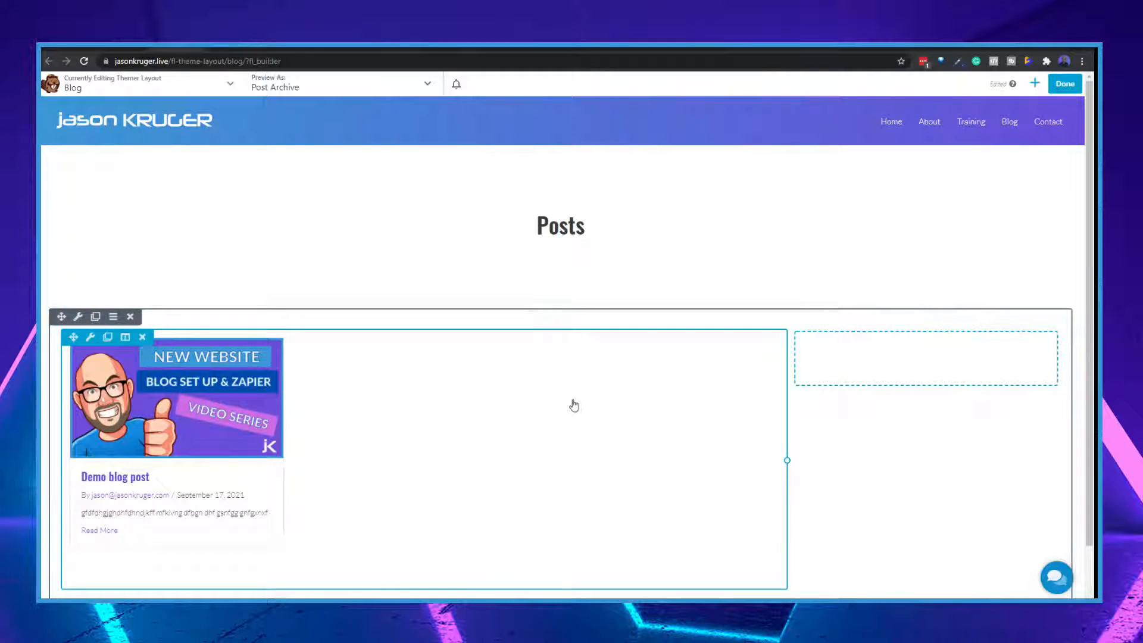
Add the Categories WordPress widget to the empty sidebar column and save it with its default options.
click(1034, 85)
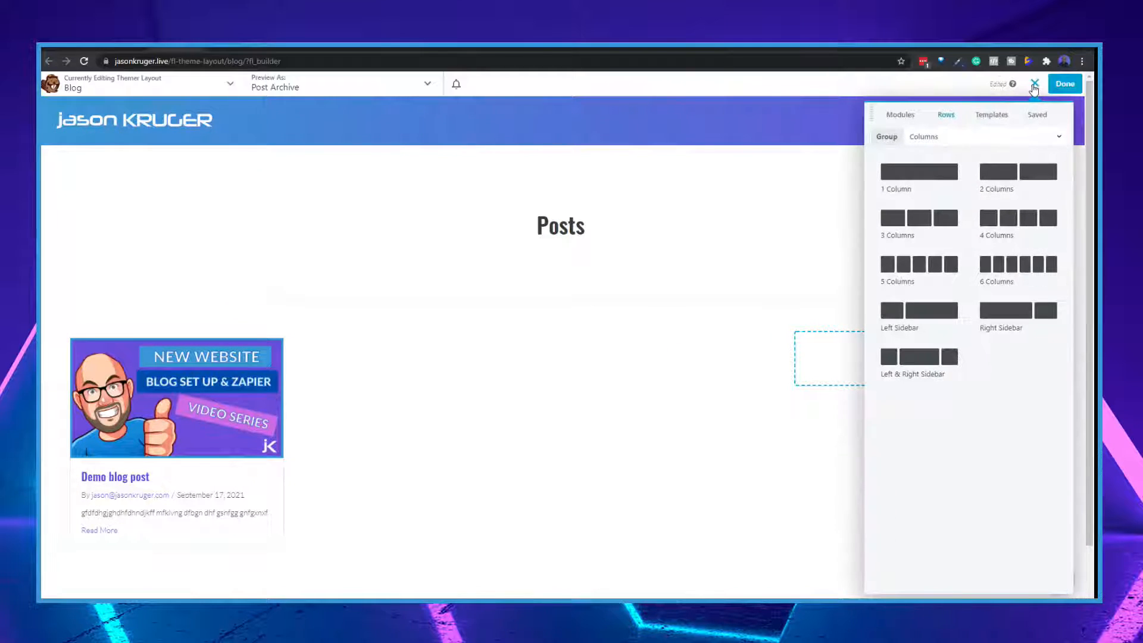
click(900, 115)
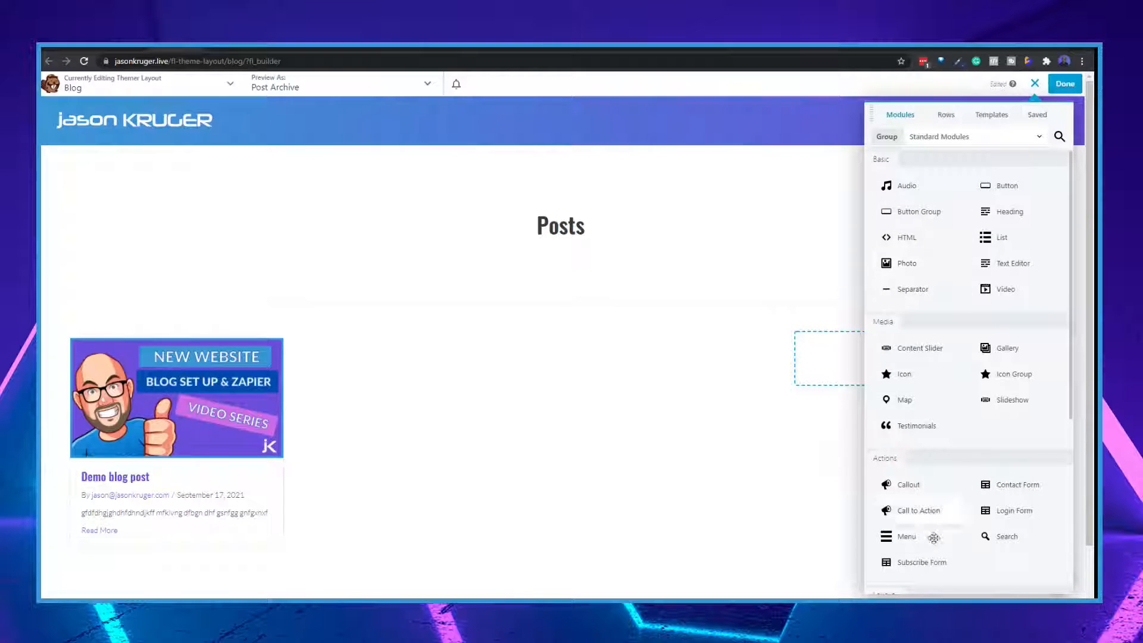
scroll(978, 522, down, 5)
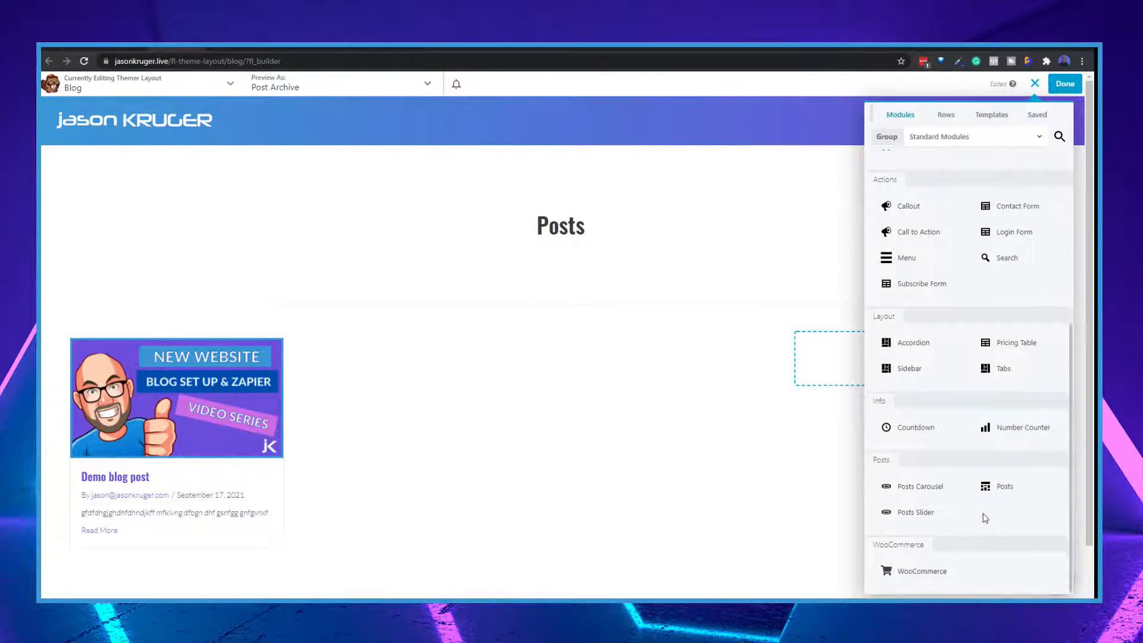
scroll(988, 518, up, 5)
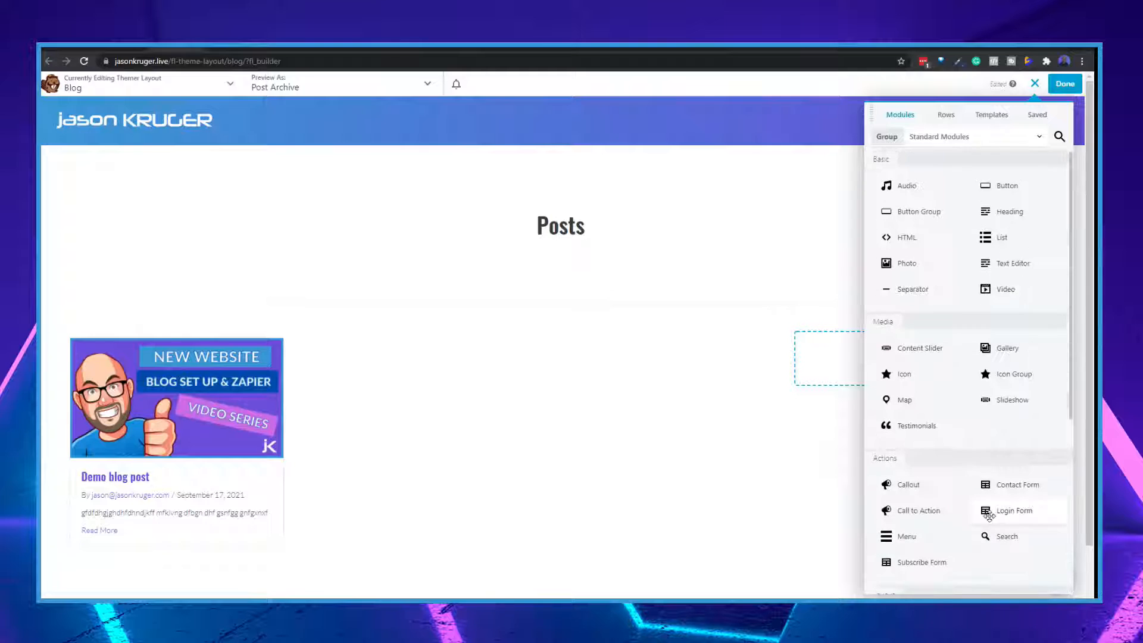
click(942, 136)
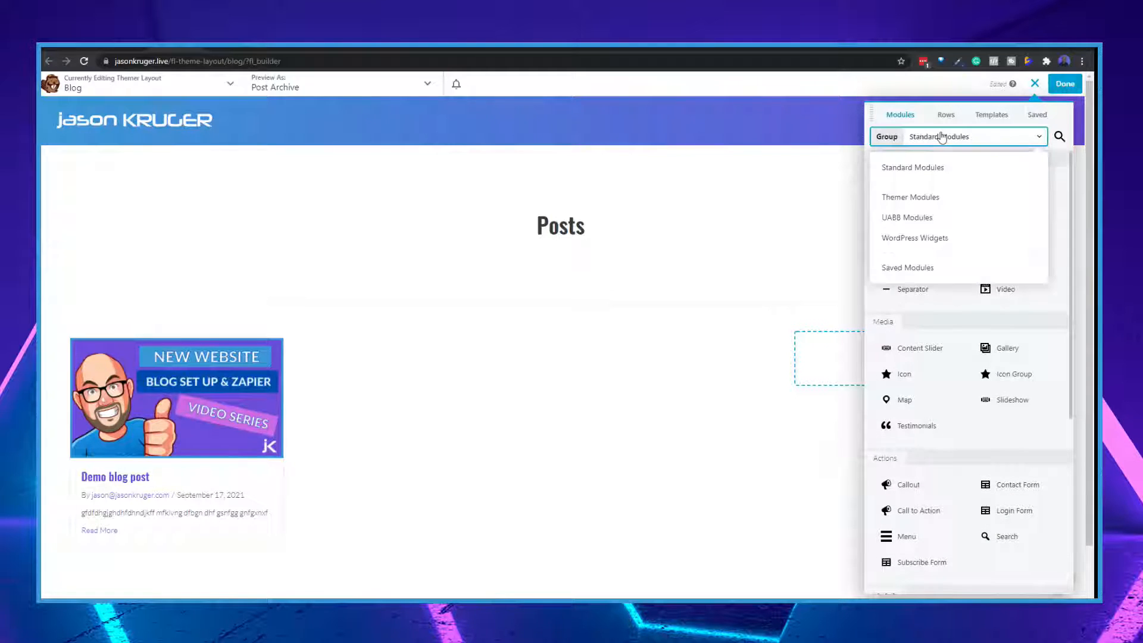
click(915, 200)
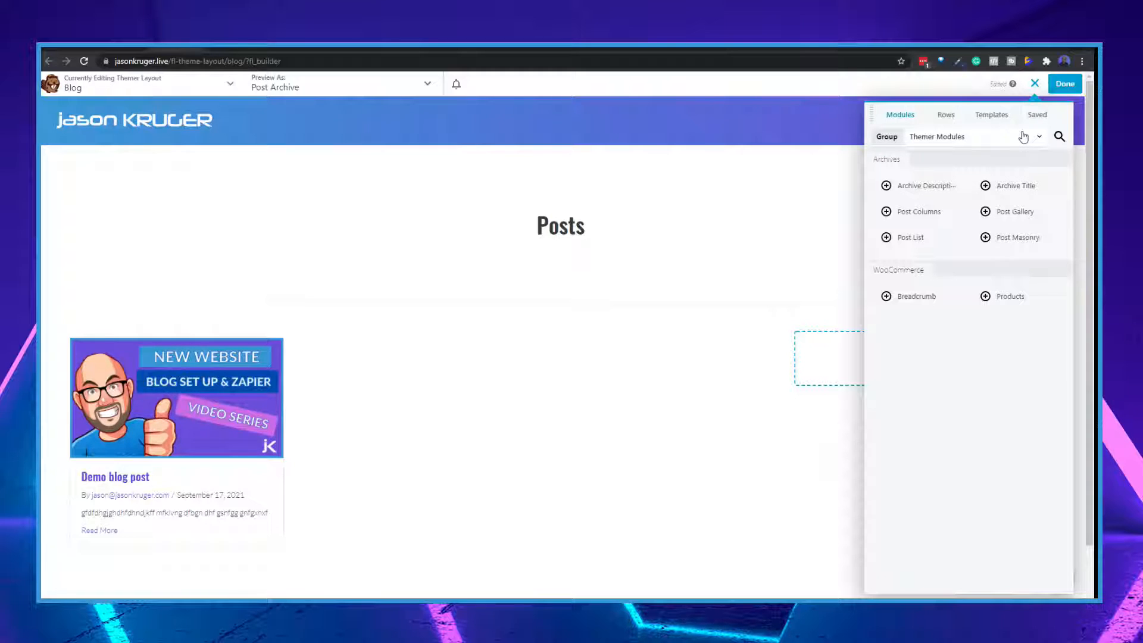
click(944, 143)
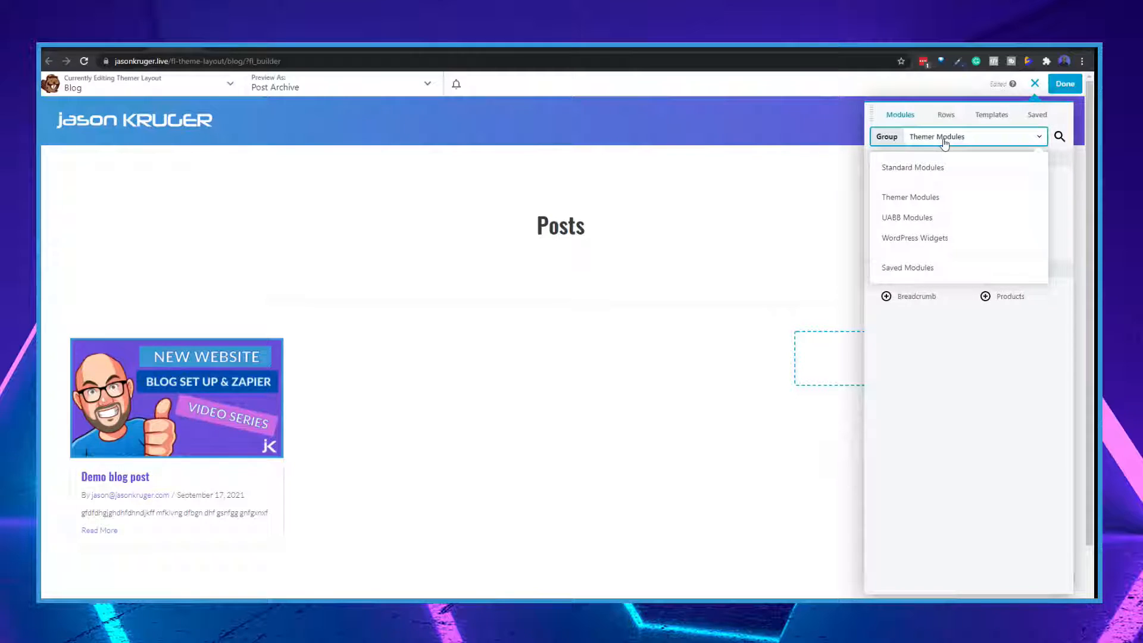
click(917, 239)
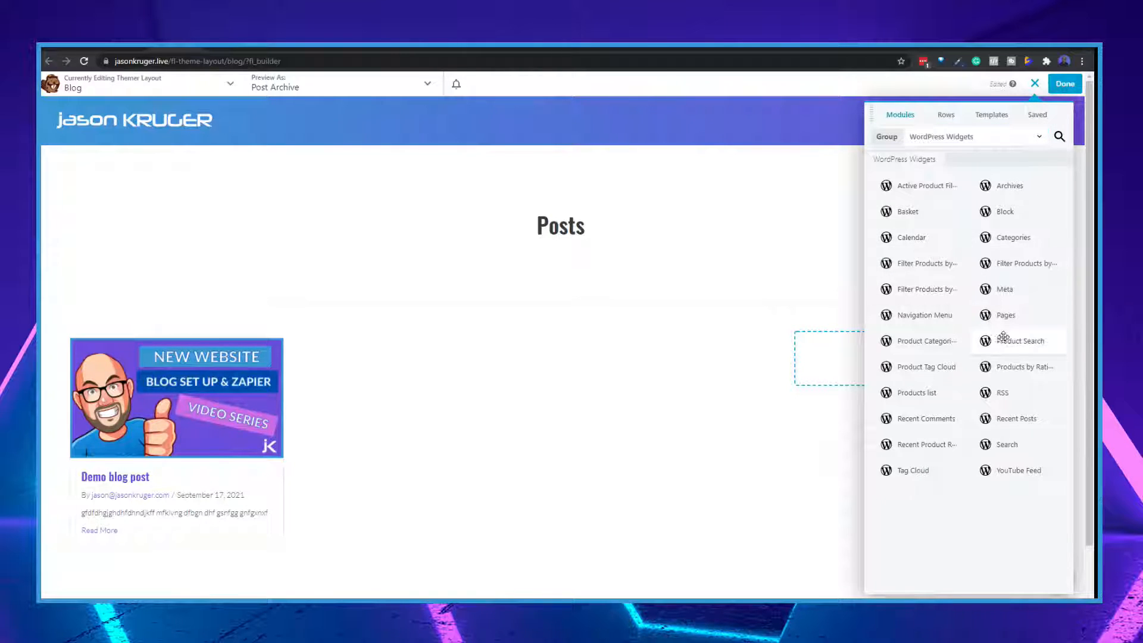
drag(1005, 355, 1006, 357)
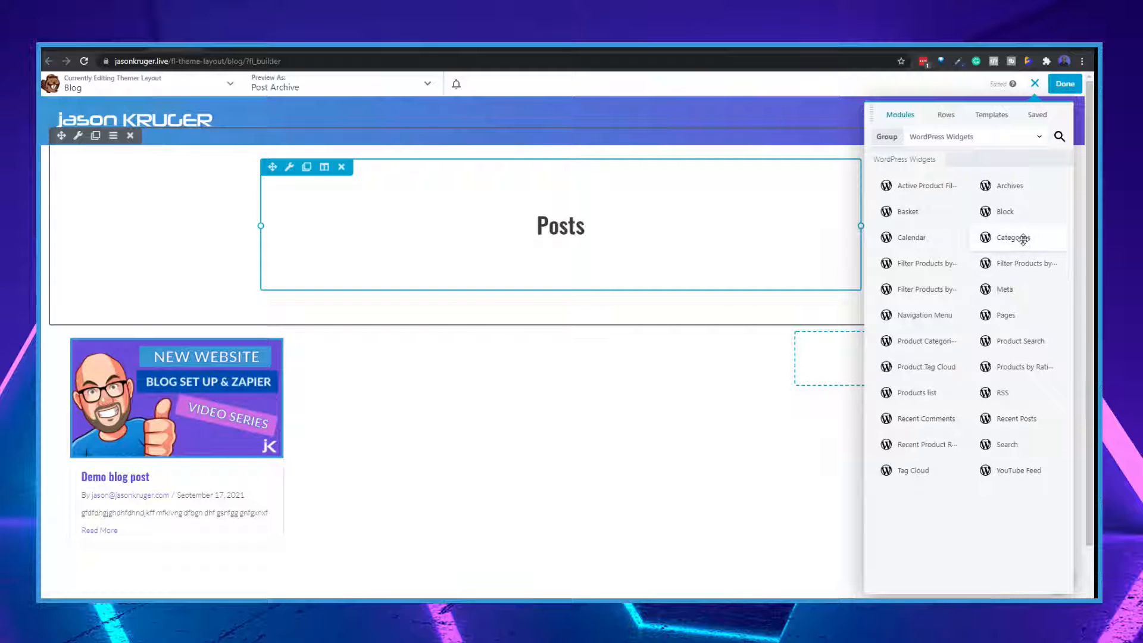
drag(1023, 240, 839, 437)
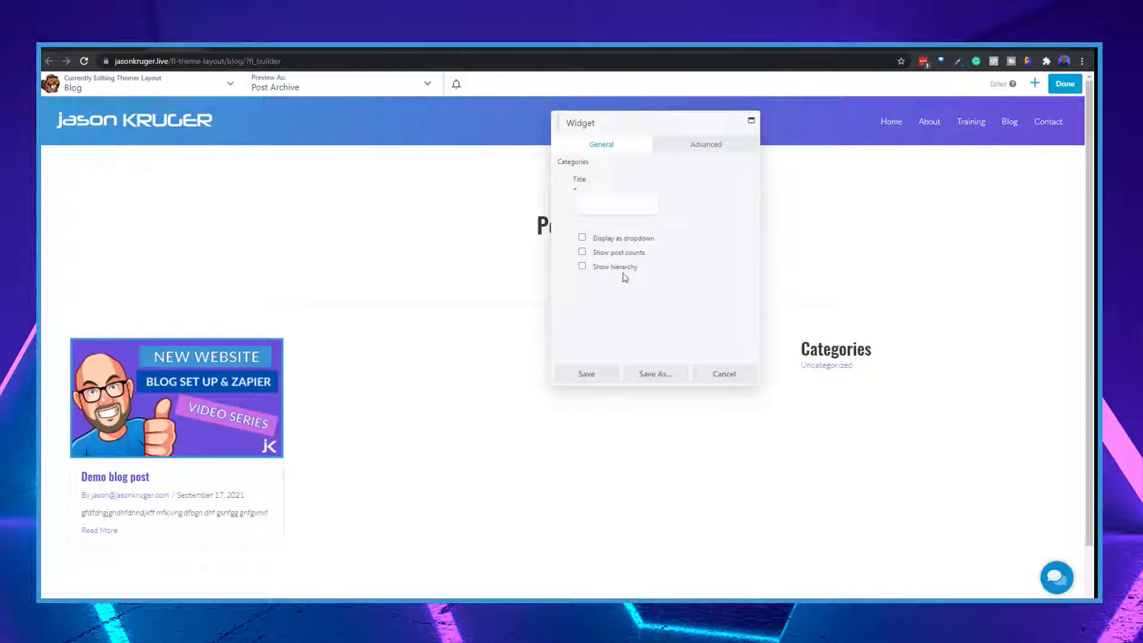
click(606, 375)
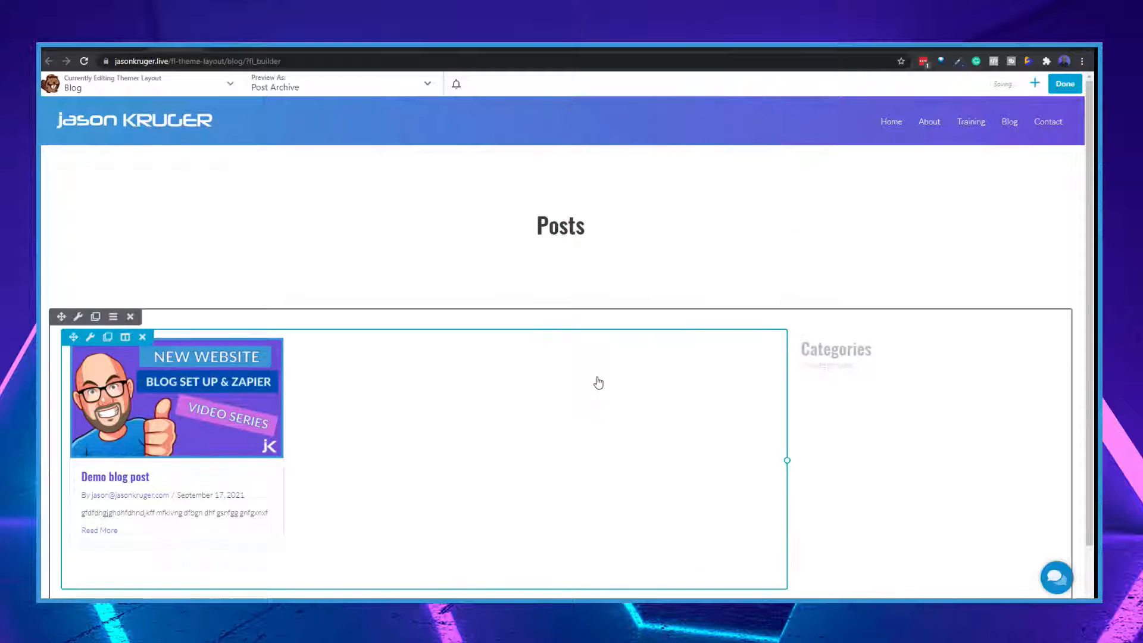
Add the Search WordPress widget above Categories in the sidebar column and save it.
click(1029, 83)
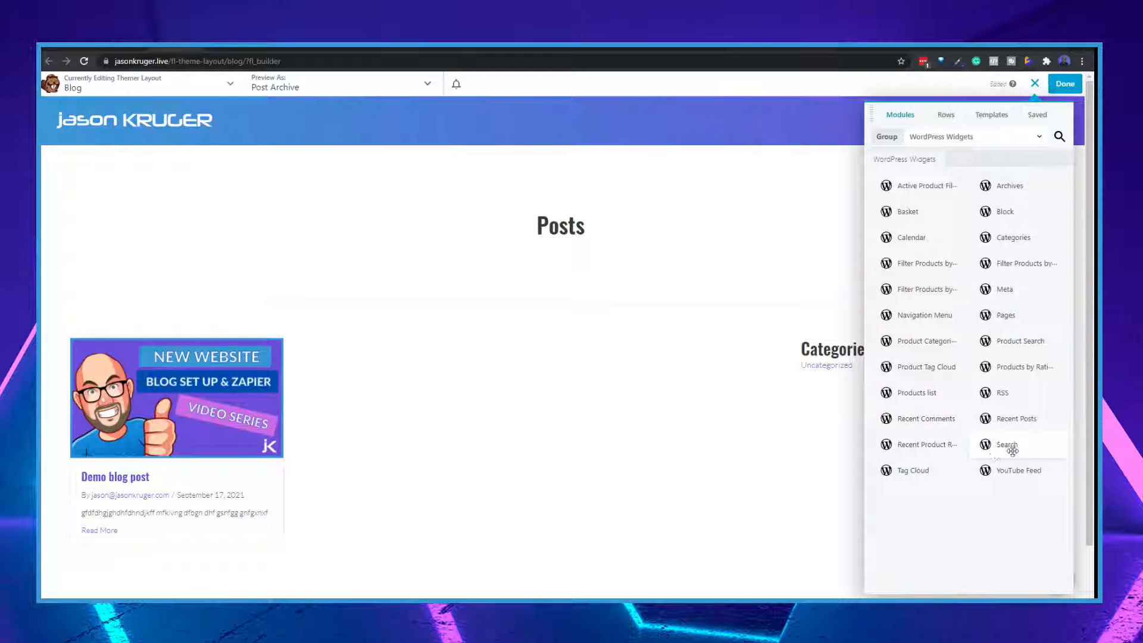
drag(1012, 451, 876, 429)
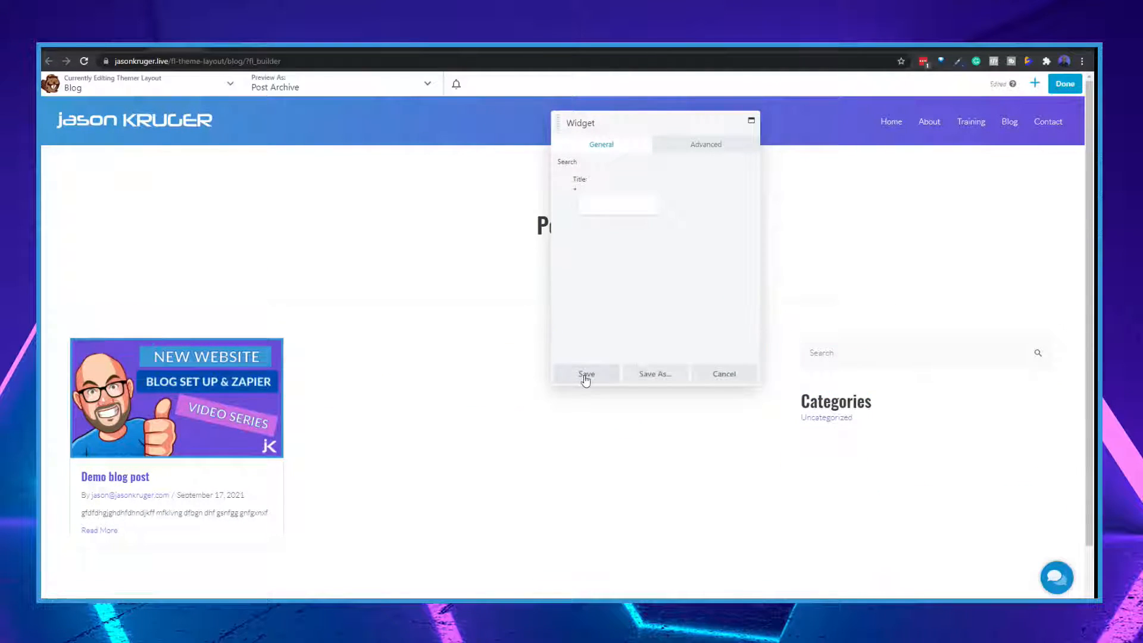
click(586, 374)
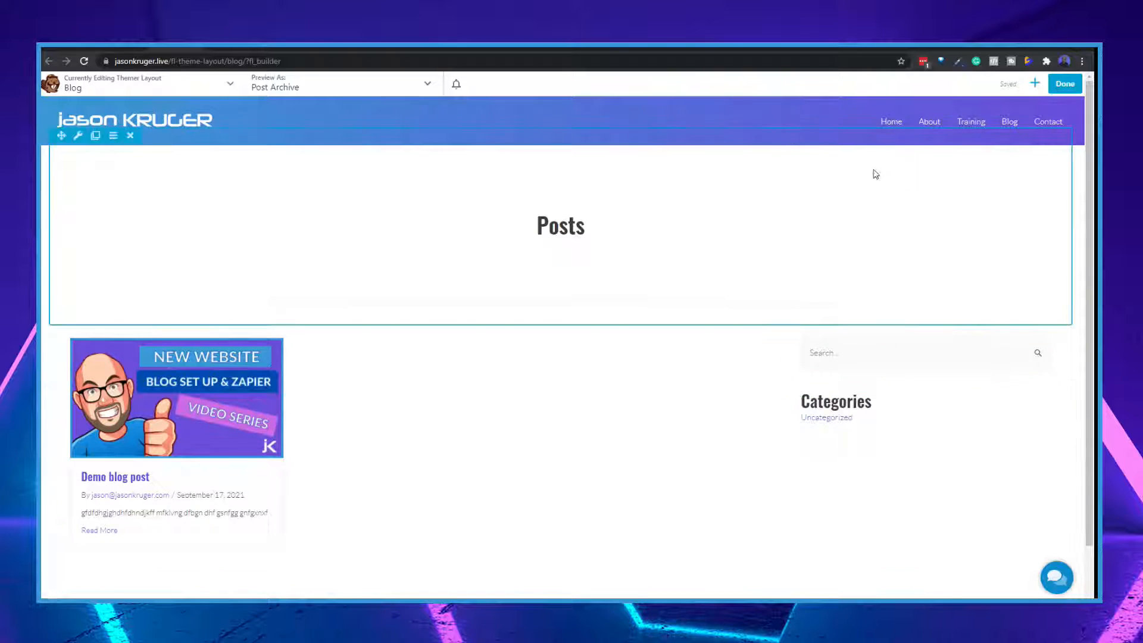
Add the Recent Posts WordPress widget below Categories in the sidebar column and save it.
click(1034, 82)
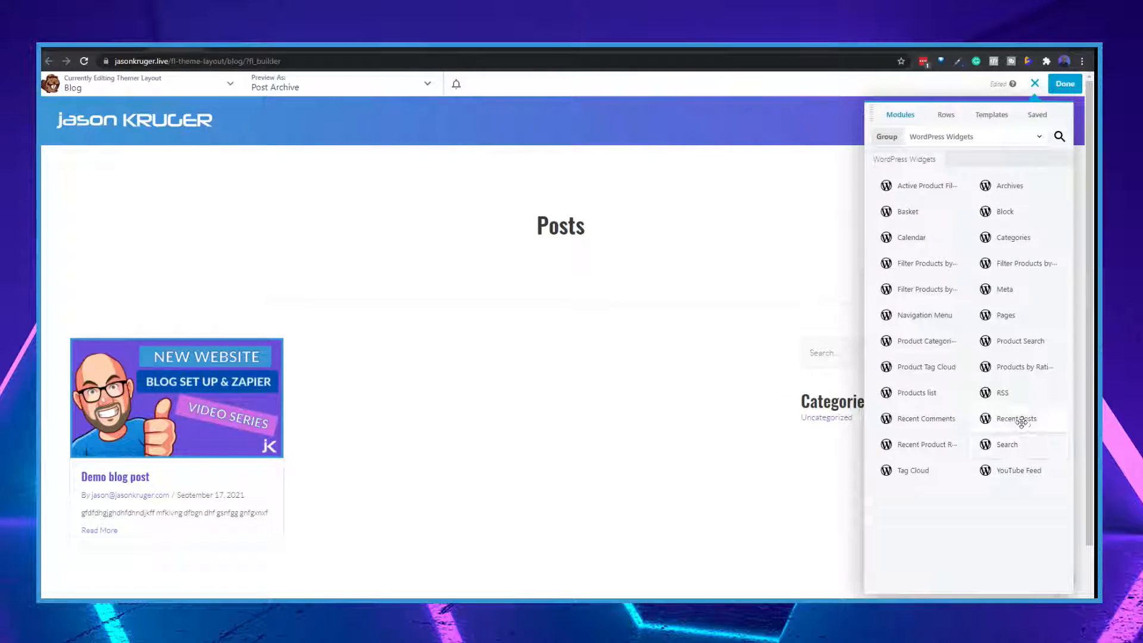
drag(1022, 422, 878, 528)
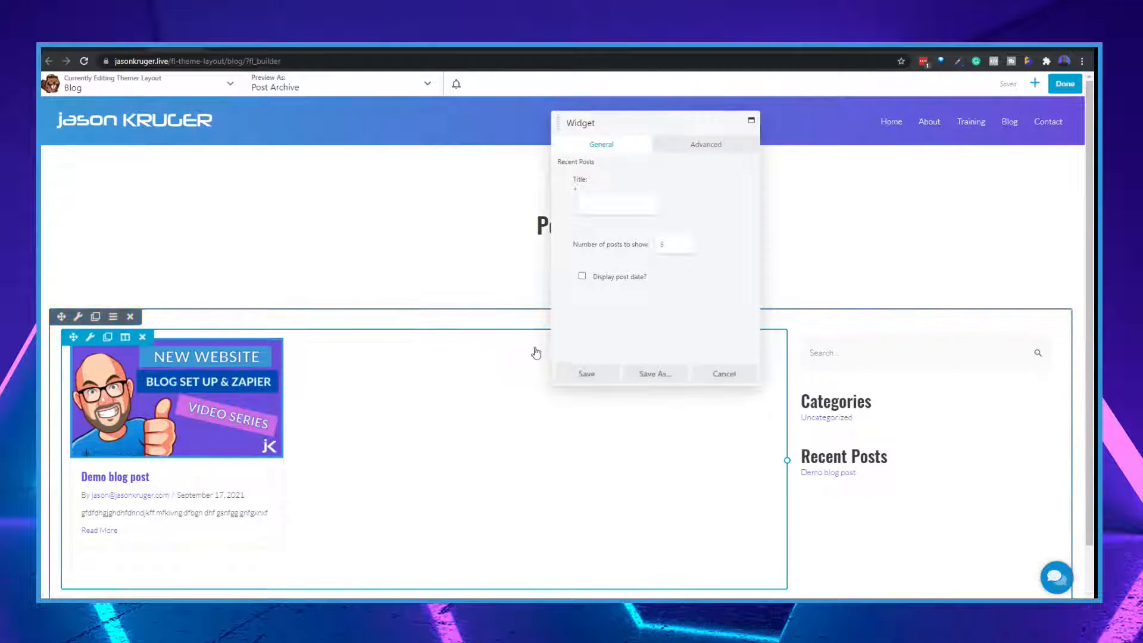
click(590, 365)
Check the finished Blog archive layout and publish it.
scroll(507, 359, down, 1)
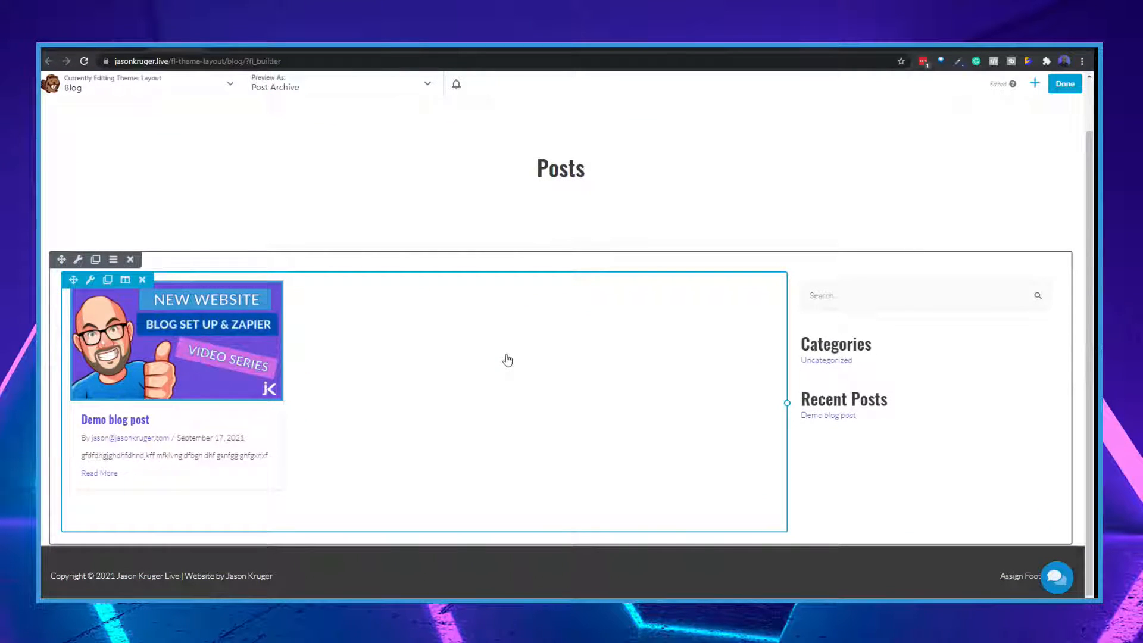
scroll(503, 339, up, 1)
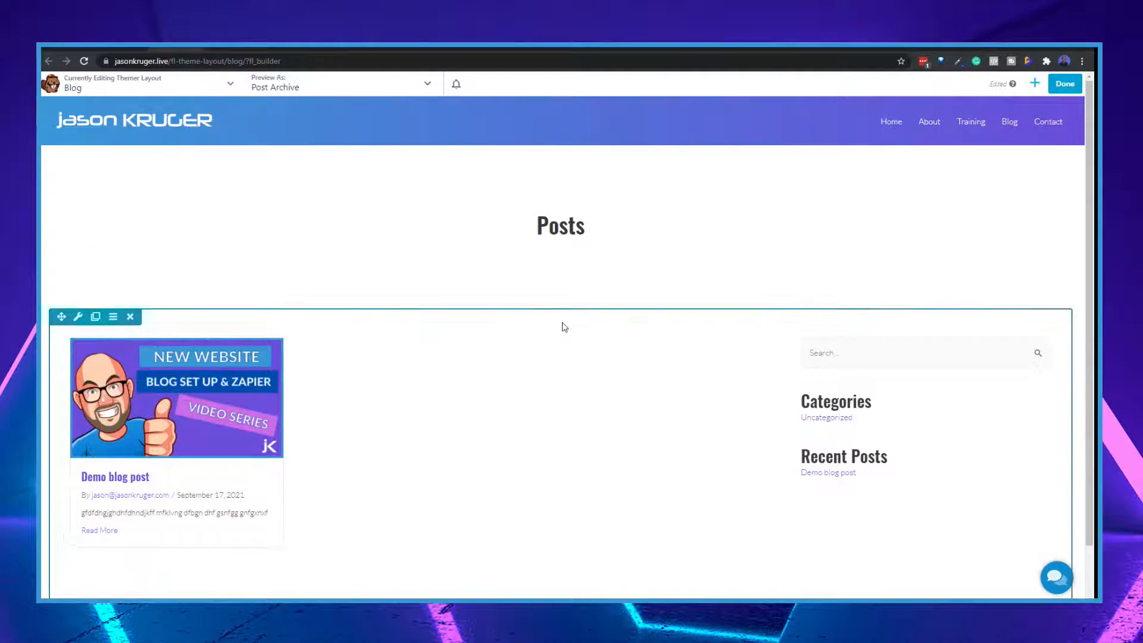
click(1064, 87)
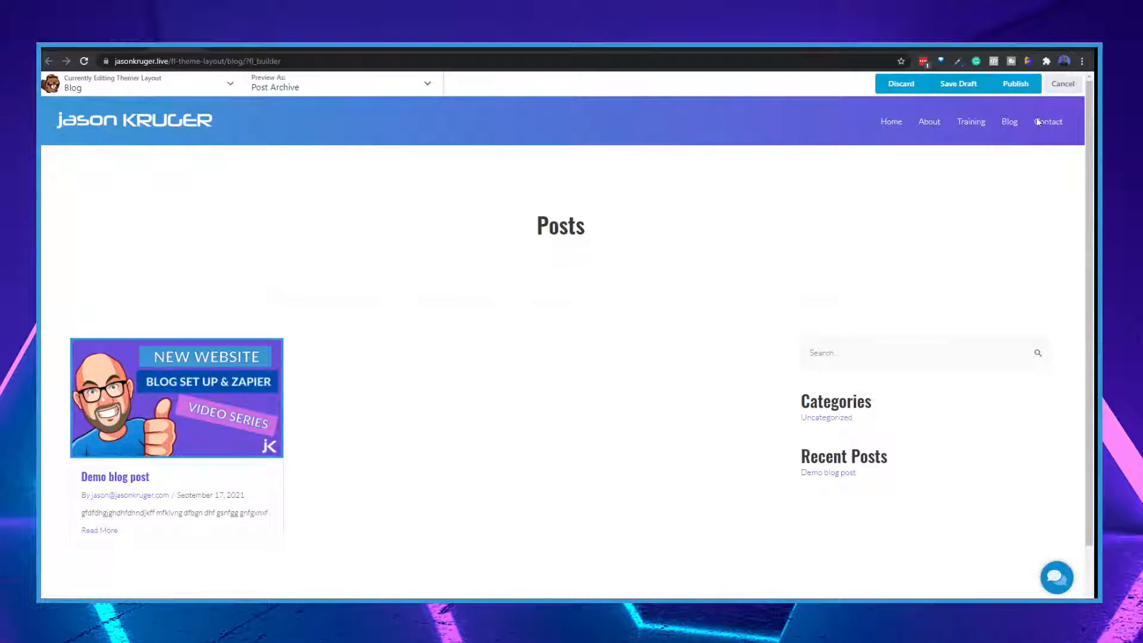
click(1015, 88)
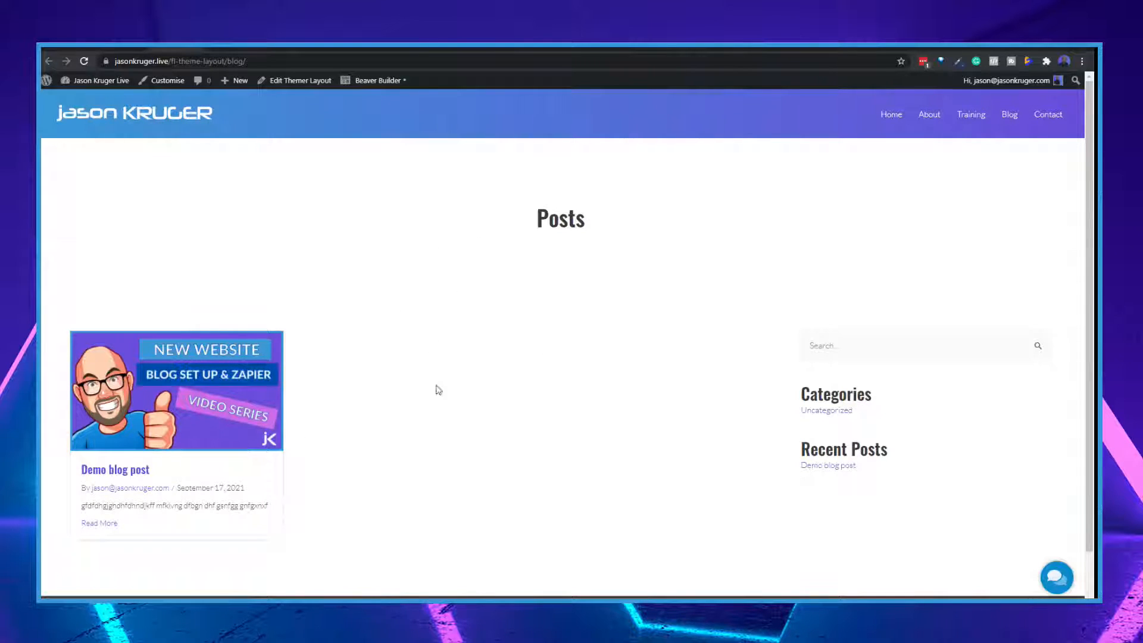
Look over the published Blog layout page and switch to the browser tab with the site's live blog page.
scroll(767, 373, down, 2)
scroll(434, 184, up, 2)
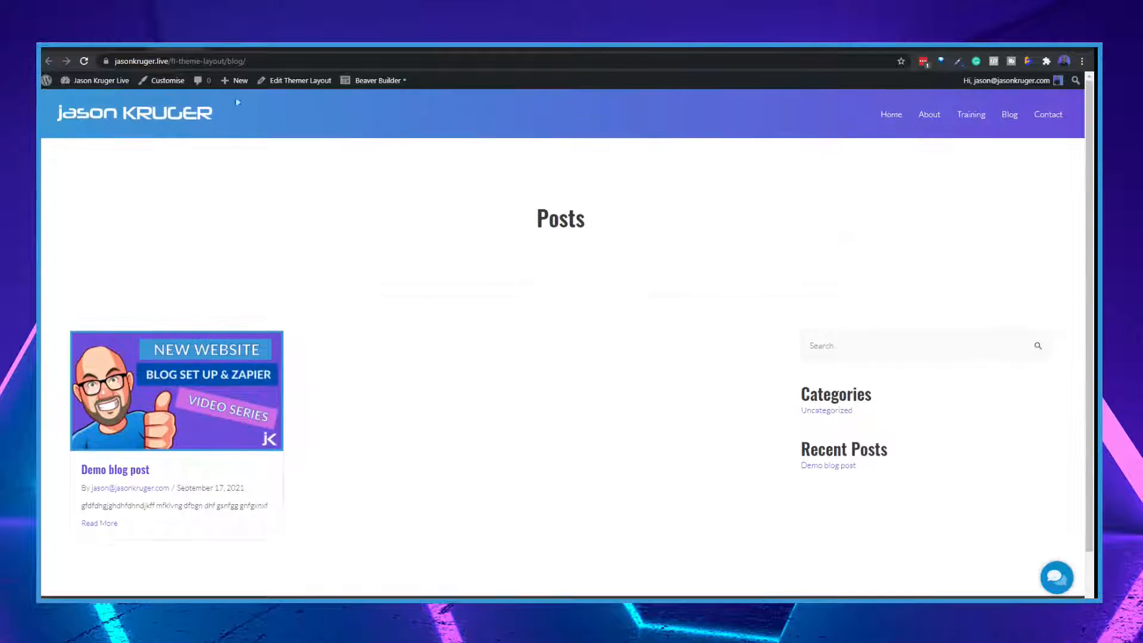
click(67, 44)
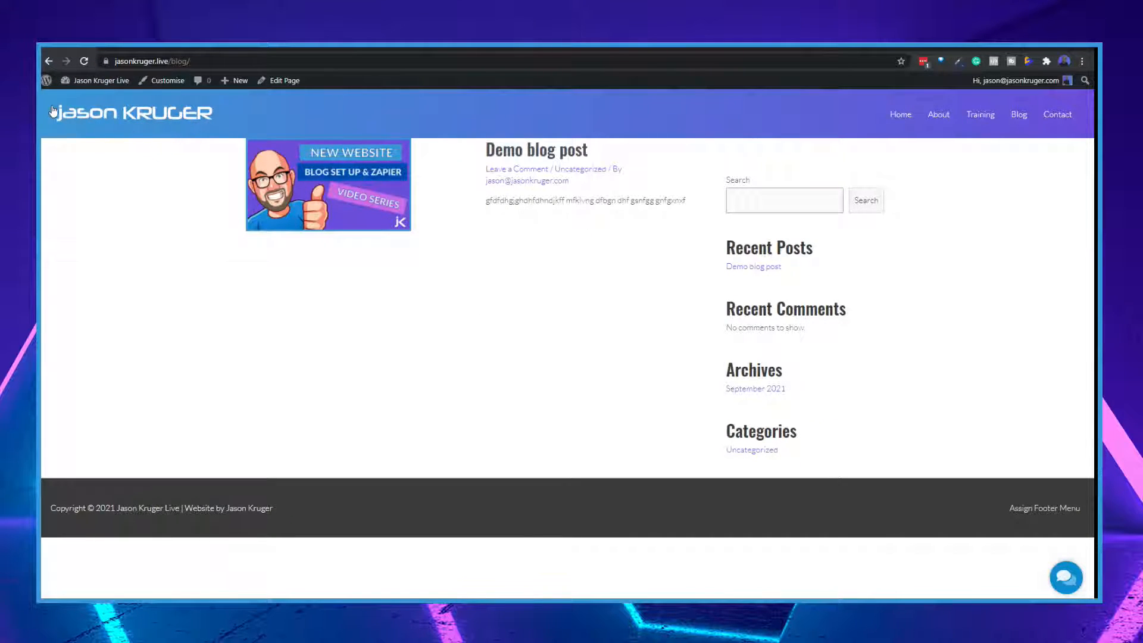
Compare the live blog page and Blog layout preview with the demo blog post's page, checking its content, comments area and sidebar.
click(81, 62)
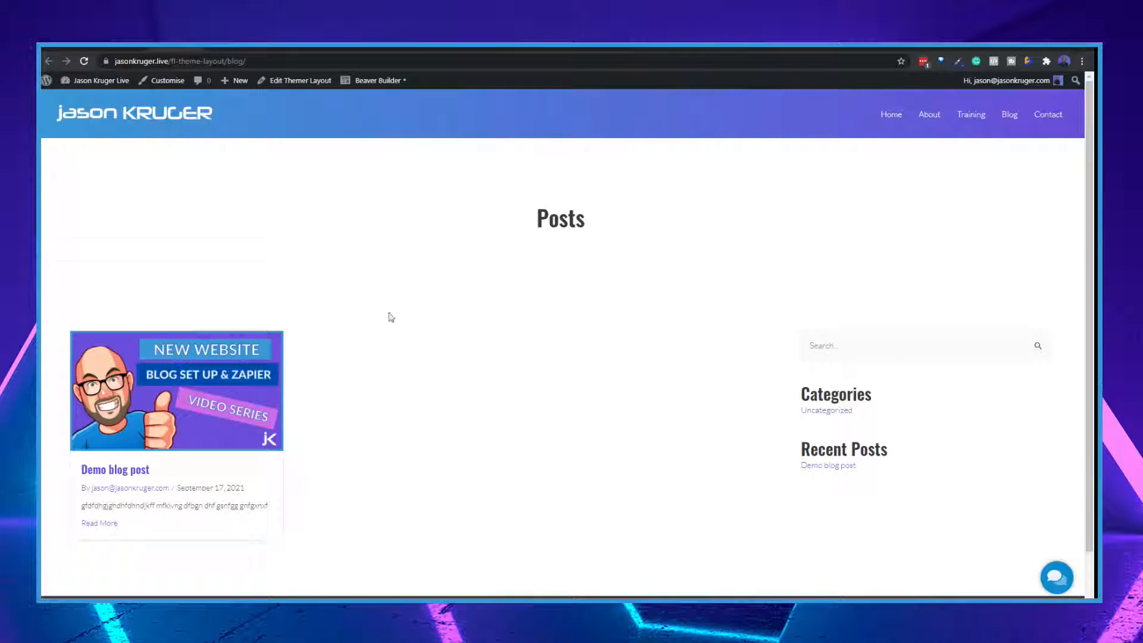
click(196, 46)
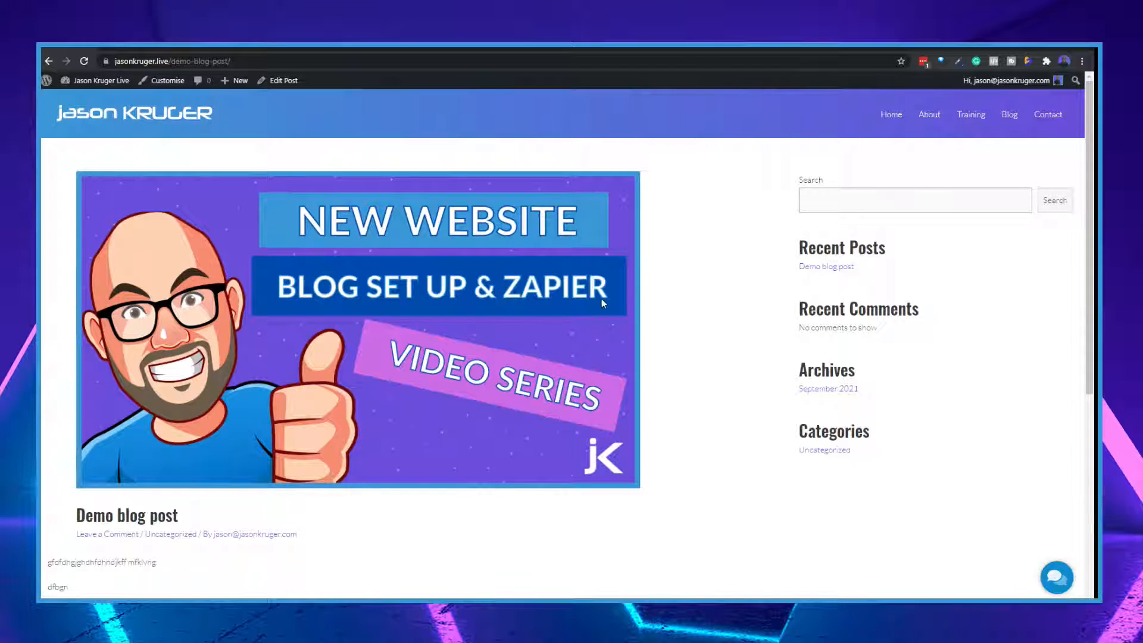
scroll(609, 317, down, 3)
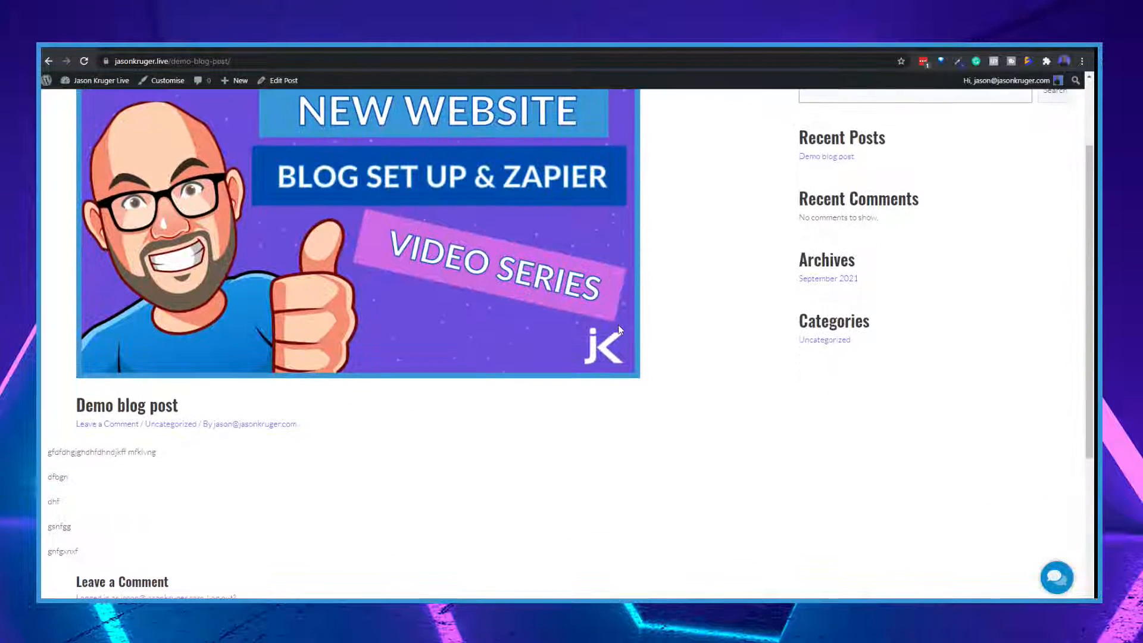
scroll(454, 323, down, 2)
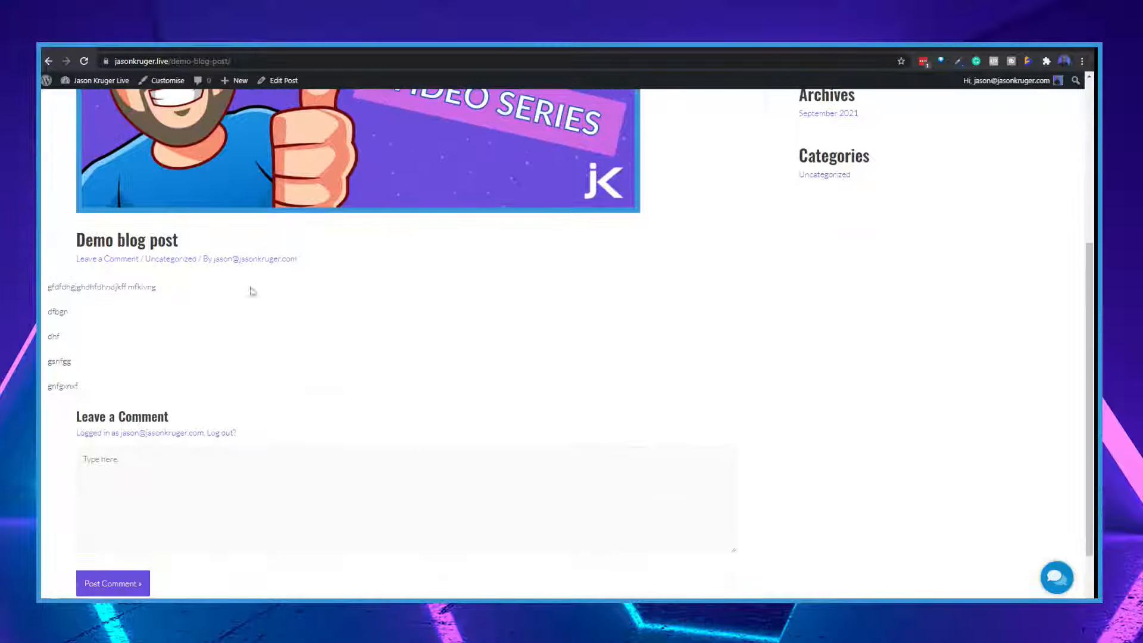
scroll(305, 264, up, 5)
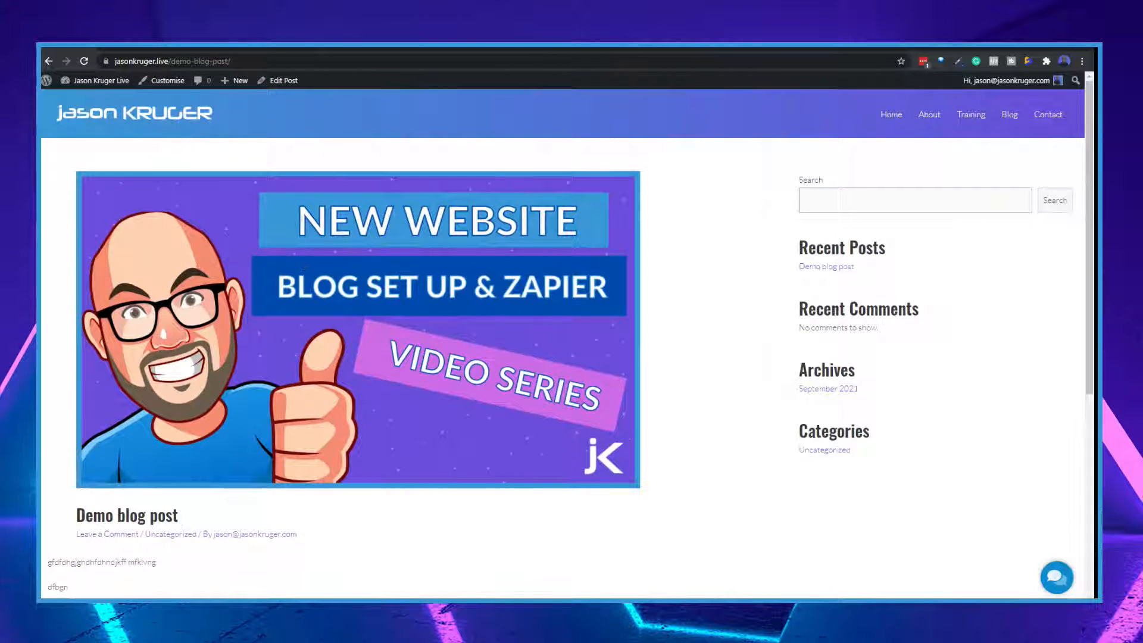
Add a new Themer Layout titled "Blog Post" with the Singular layout.
click(122, 47)
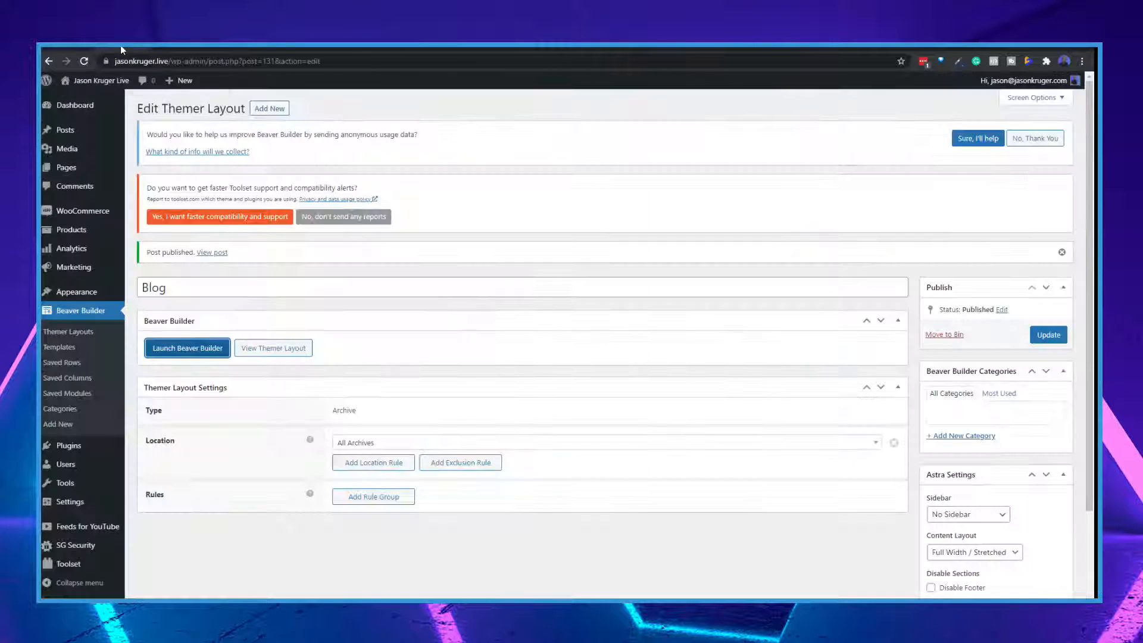
click(272, 108)
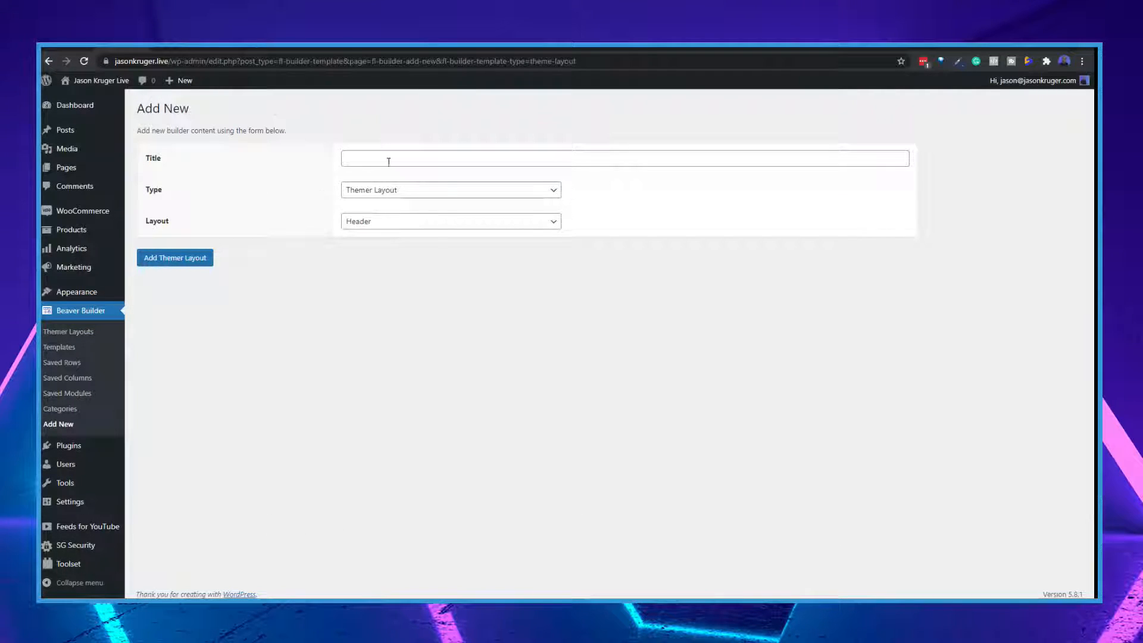
click(388, 162)
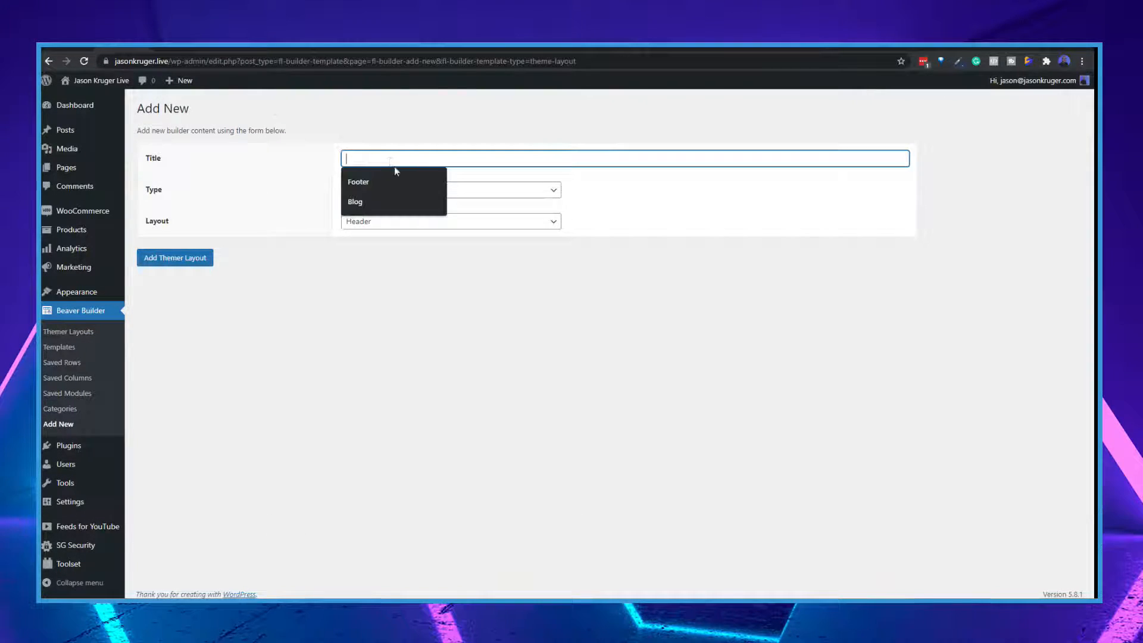
text(B)
text(log Piost)
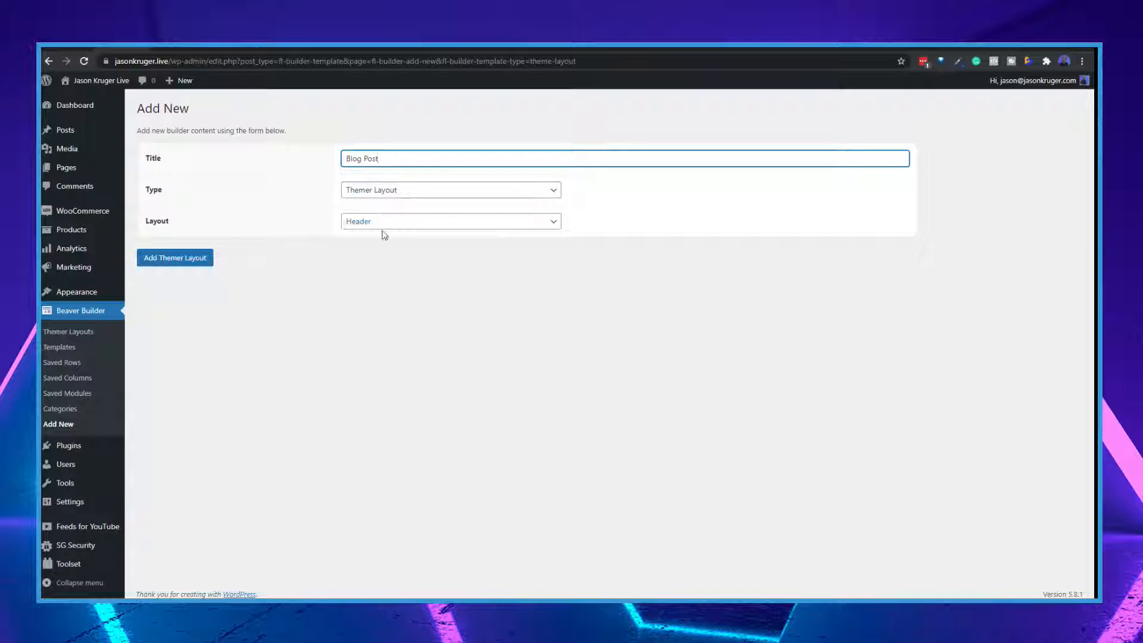
click(386, 224)
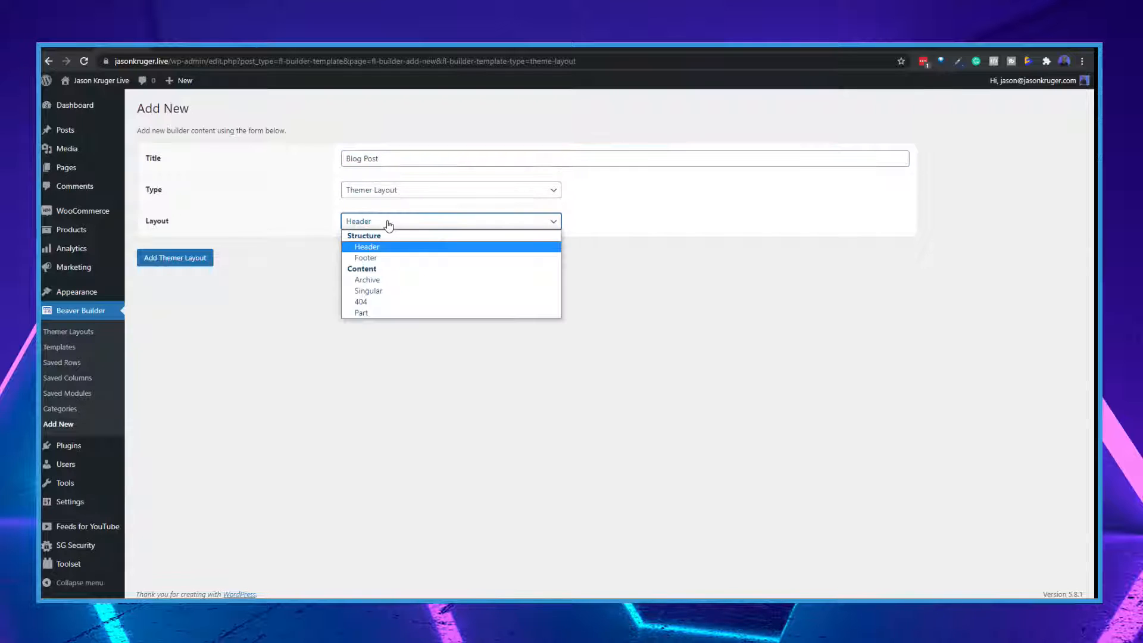
click(417, 290)
click(161, 259)
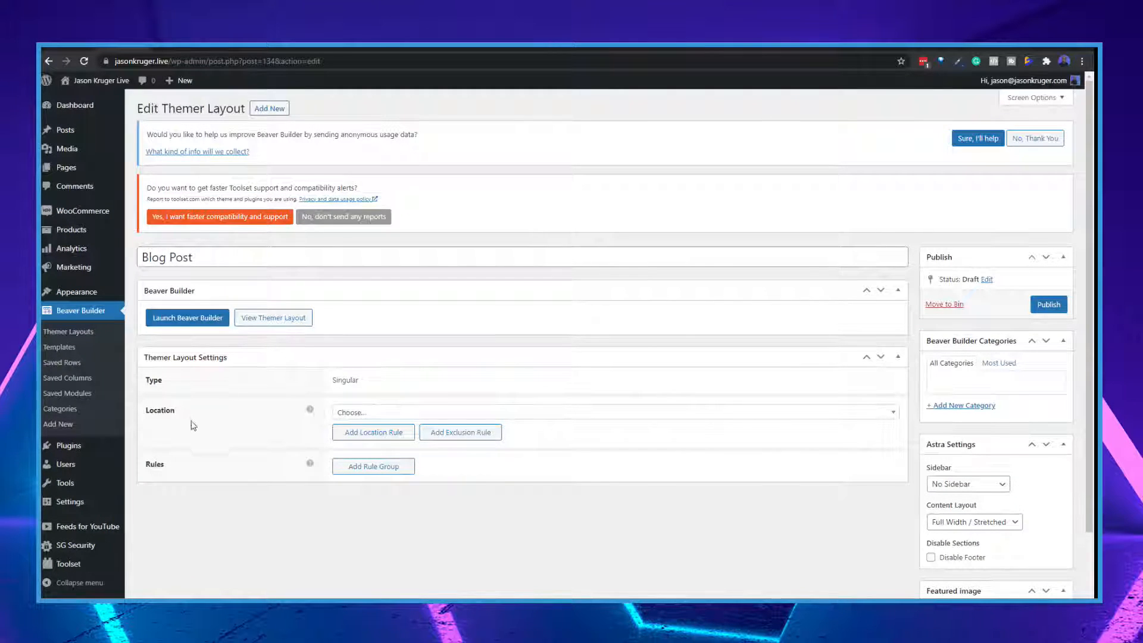
Set the Blog Post layout's location to Post for All Posts and publish it.
click(355, 413)
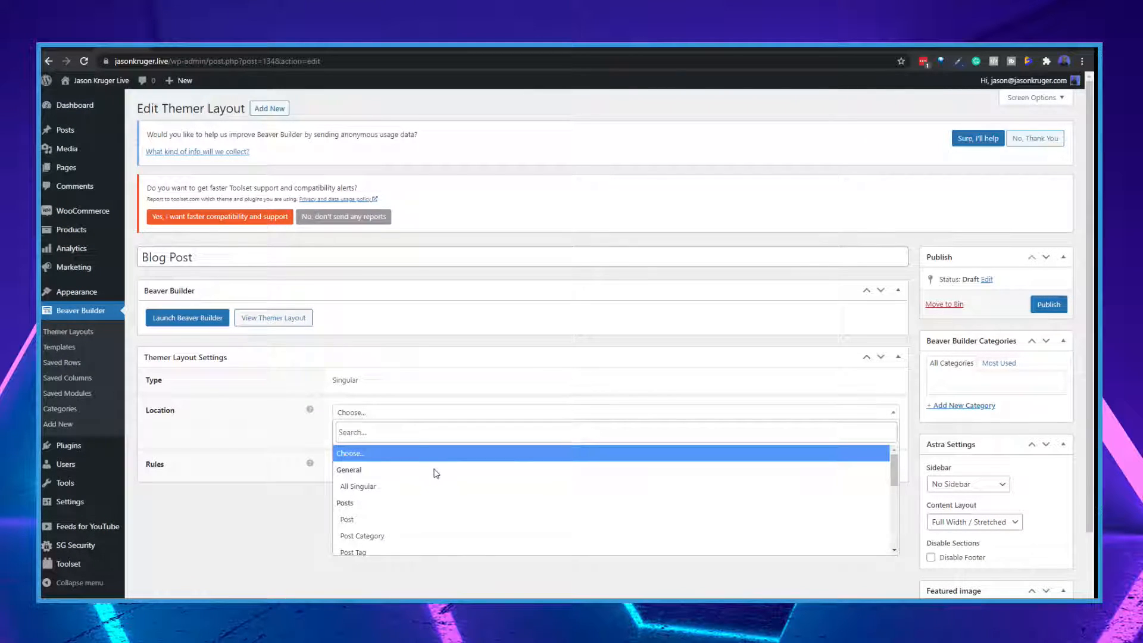
scroll(433, 470, down, 1)
scroll(417, 464, up, 1)
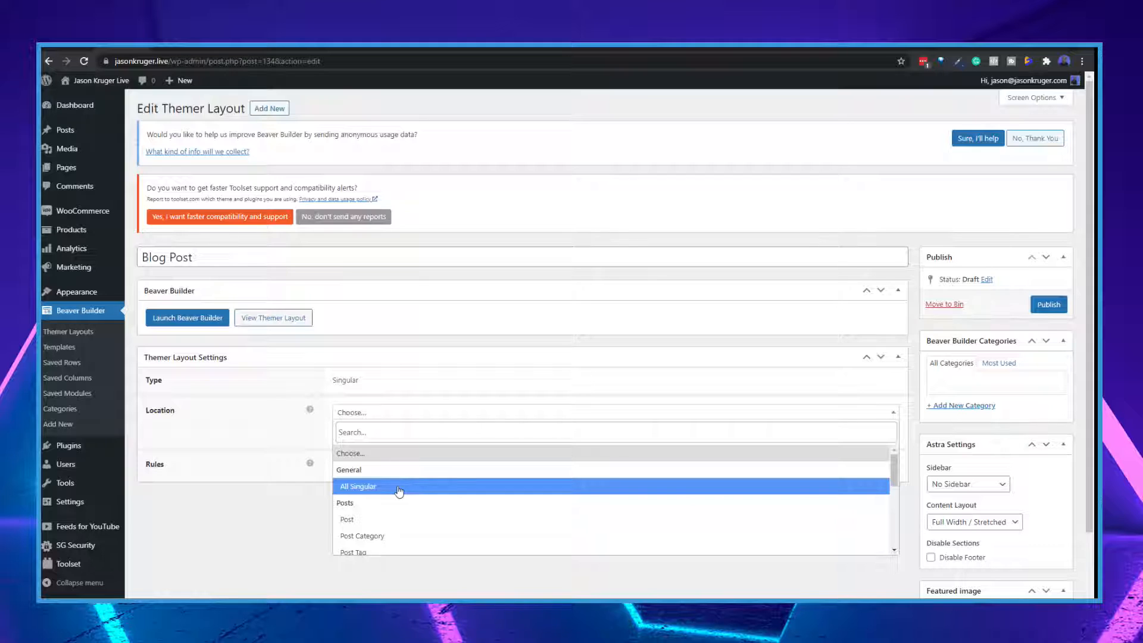
scroll(411, 490, down, 2)
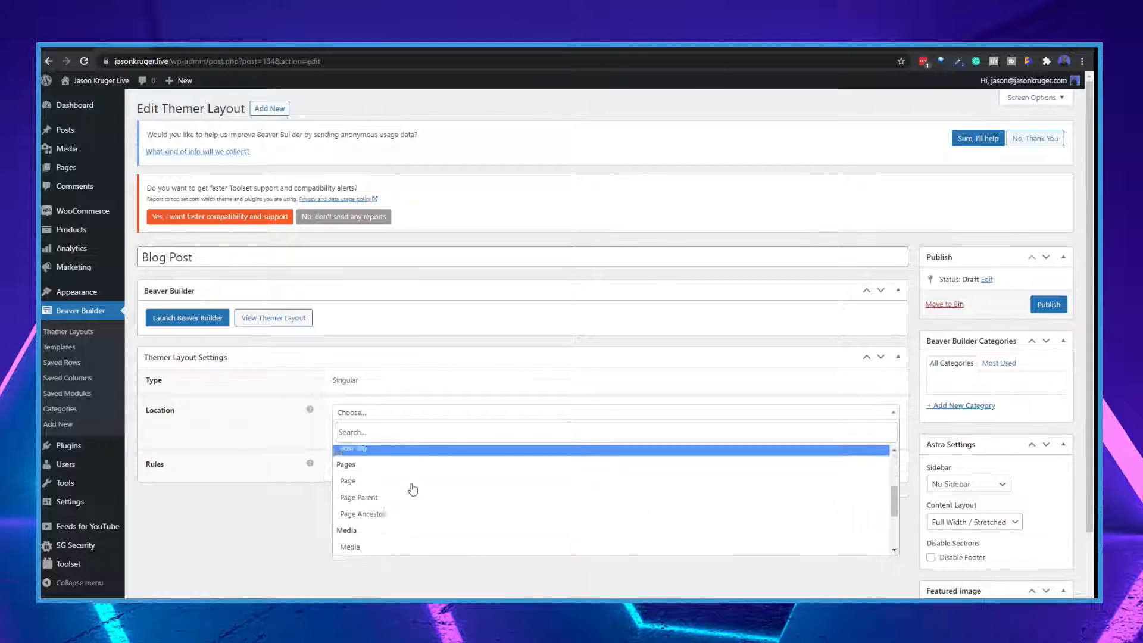
scroll(413, 490, up, 3)
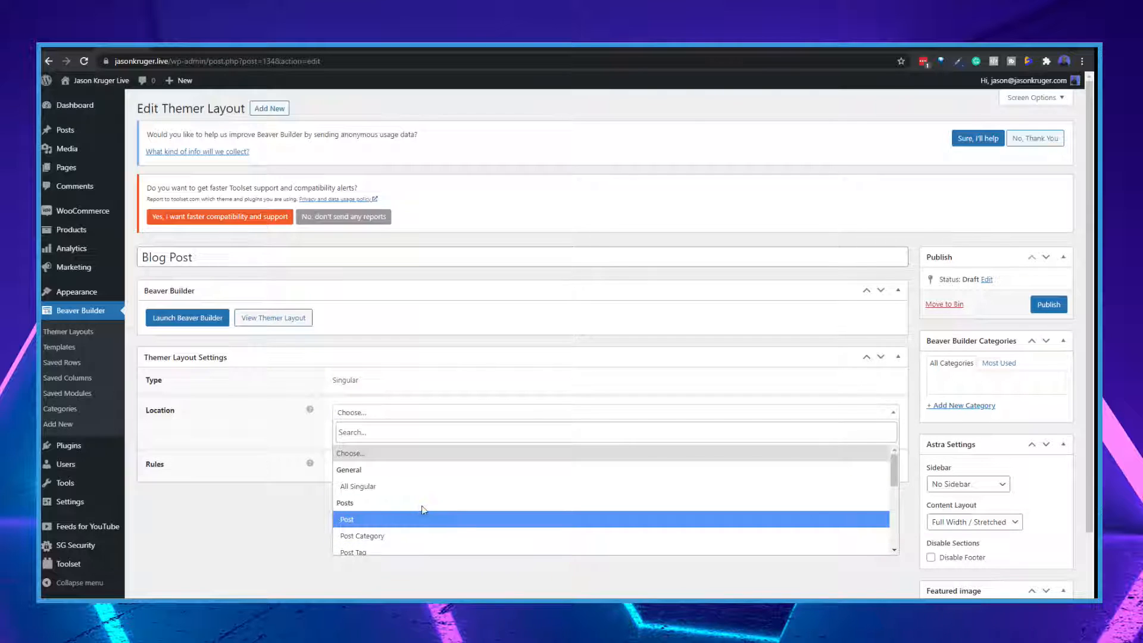
click(352, 522)
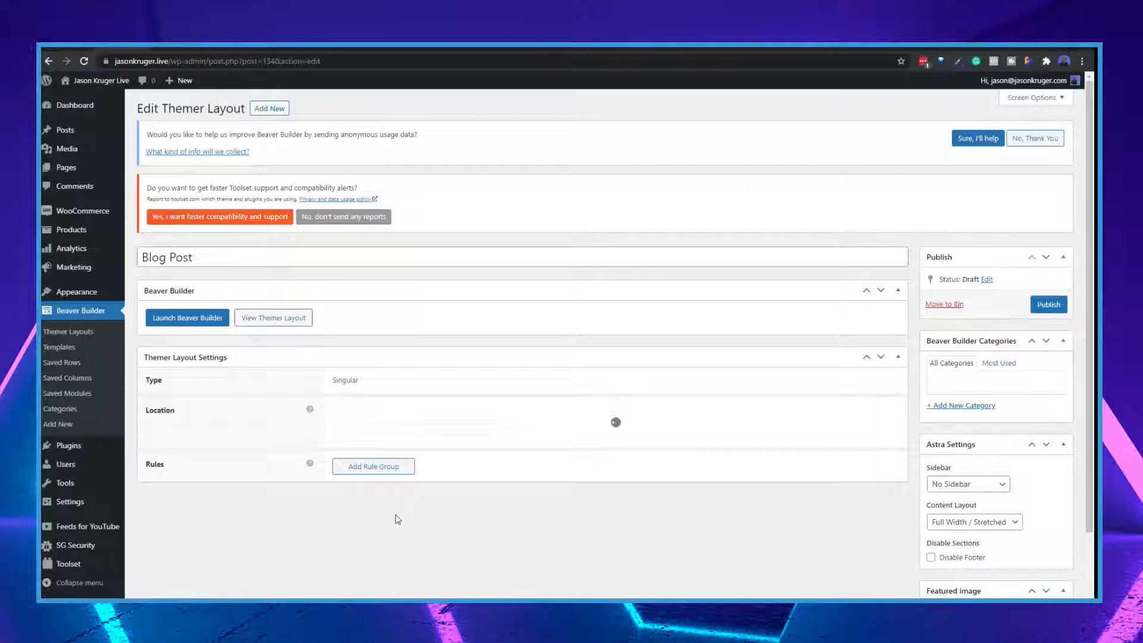
click(1046, 304)
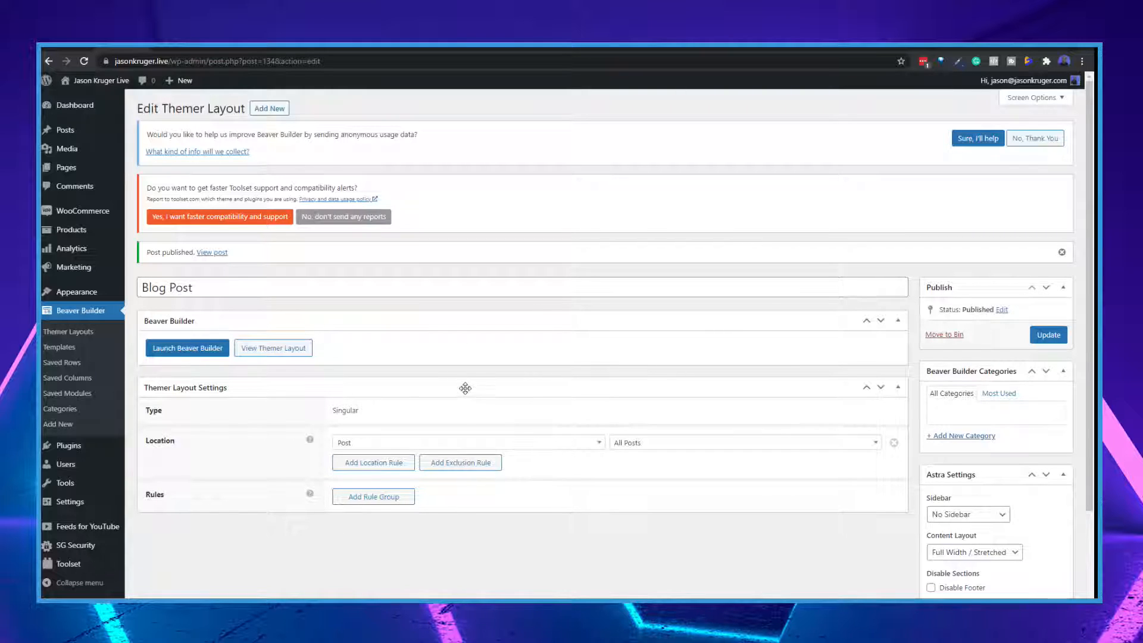
Launch Beaver Builder for the Blog Post layout in a separate browser tab and look over its default template.
right_click(183, 345)
click(204, 354)
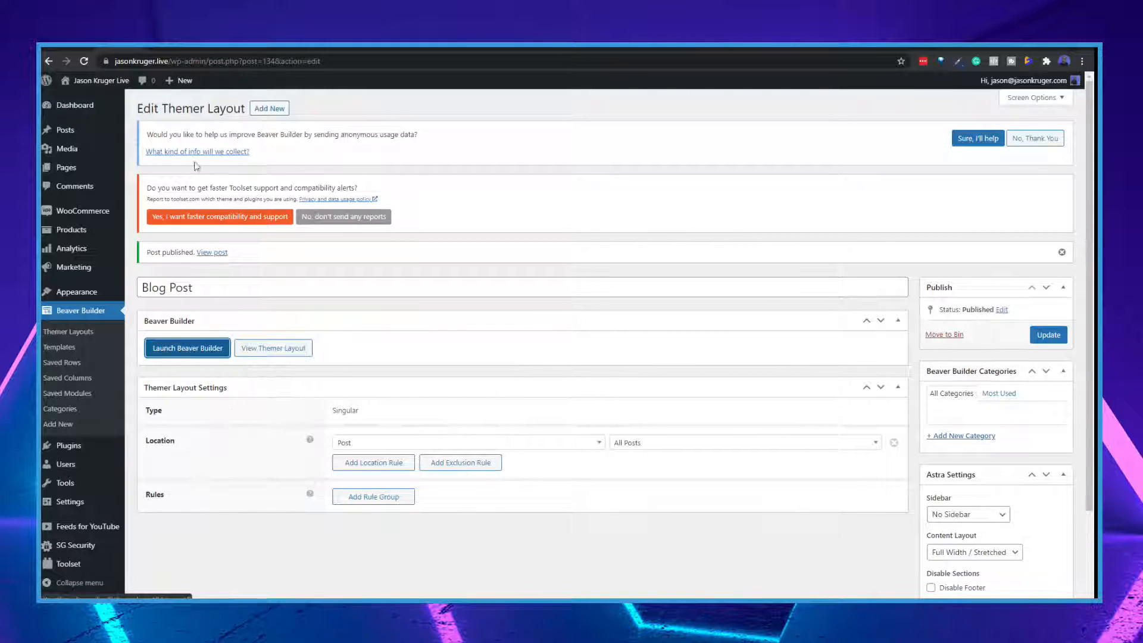
click(214, 47)
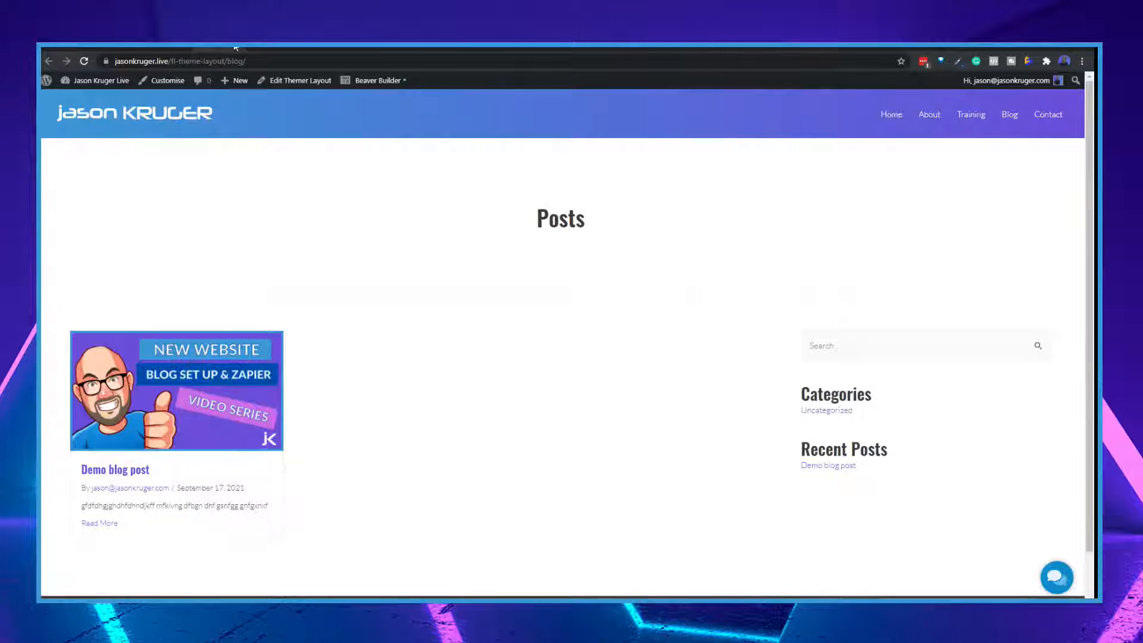
click(236, 48)
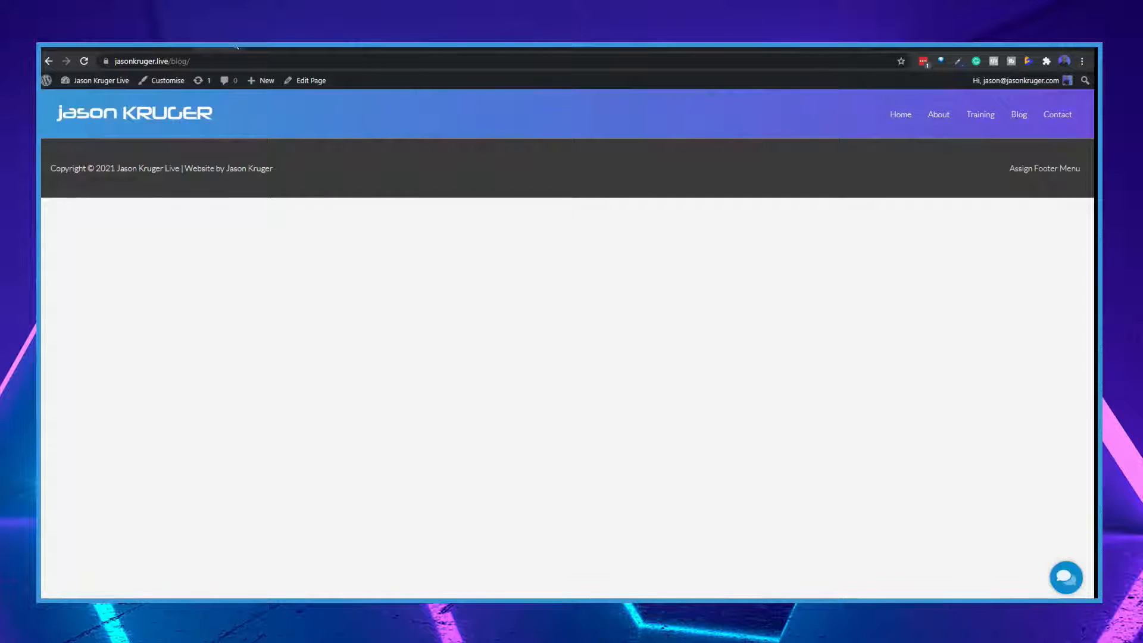
click(256, 47)
click(168, 48)
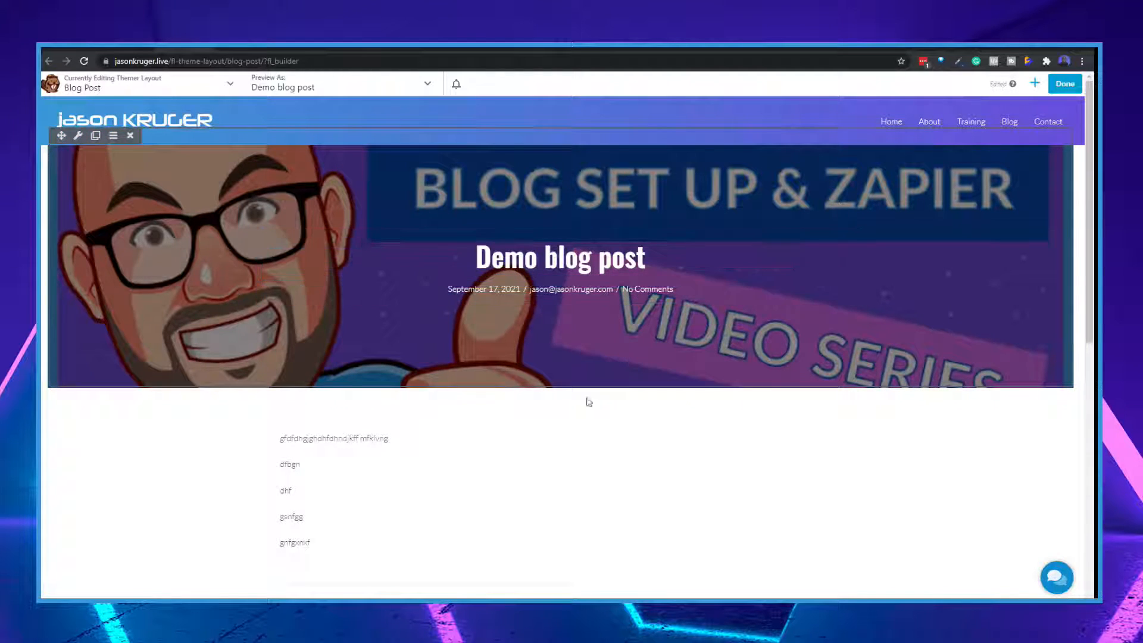
scroll(609, 379, down, 7)
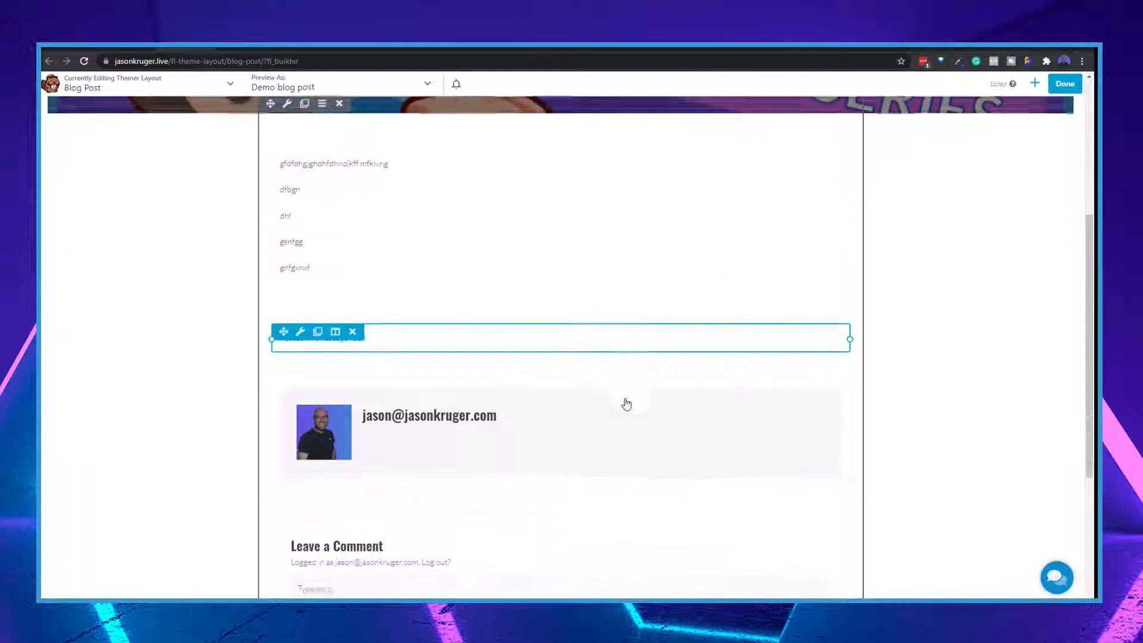
scroll(634, 398, up, 7)
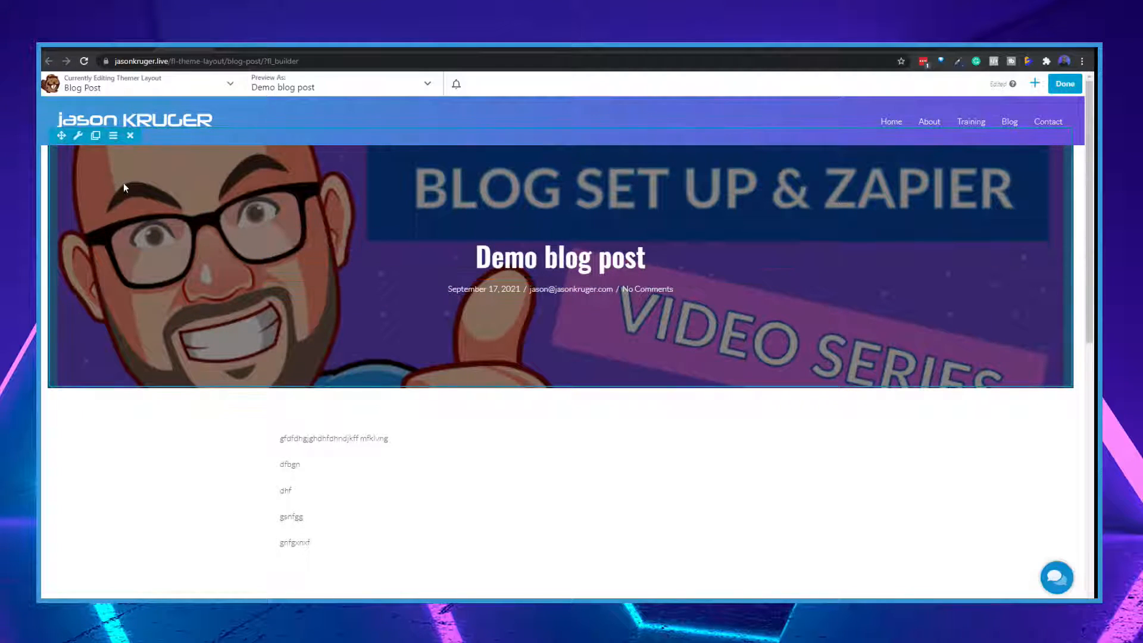
Set the content width of the post title row to Full Width in its row settings.
click(79, 137)
mouse_move(614, 220)
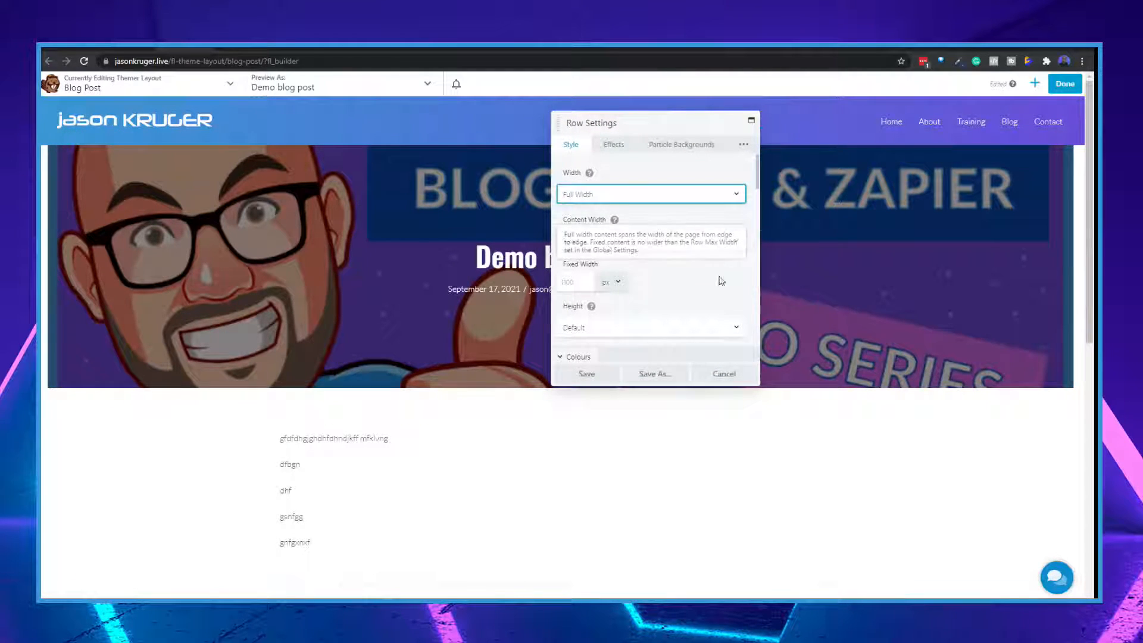
click(684, 241)
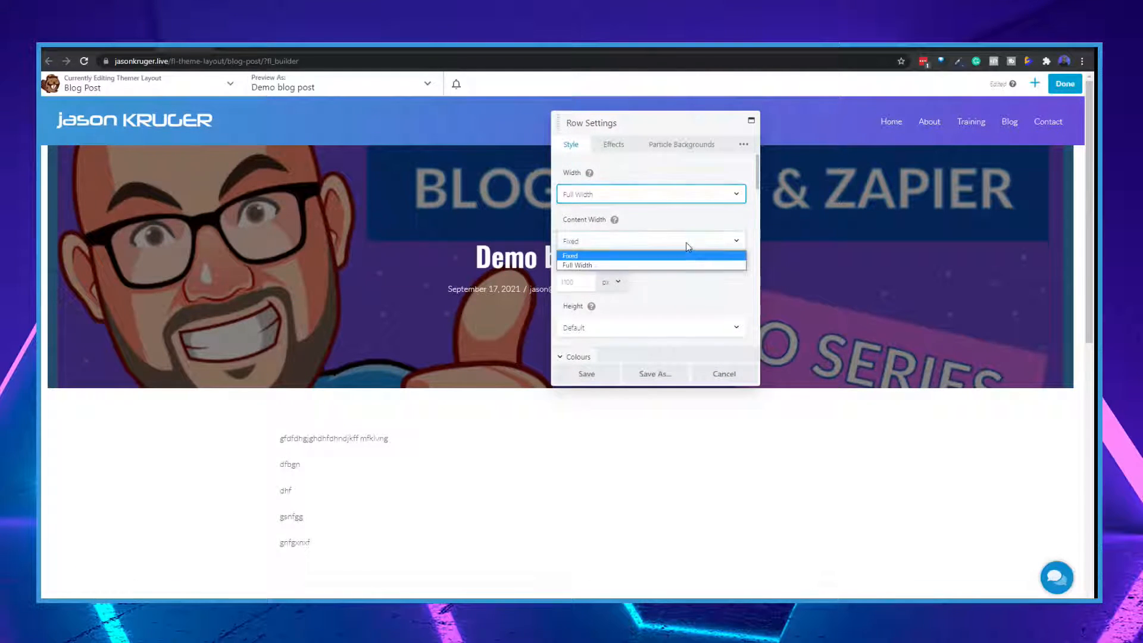
click(587, 266)
Switch the title row's background type from Photo to Colour and set the background colour to purple #6200d3.
scroll(627, 293, down, 2)
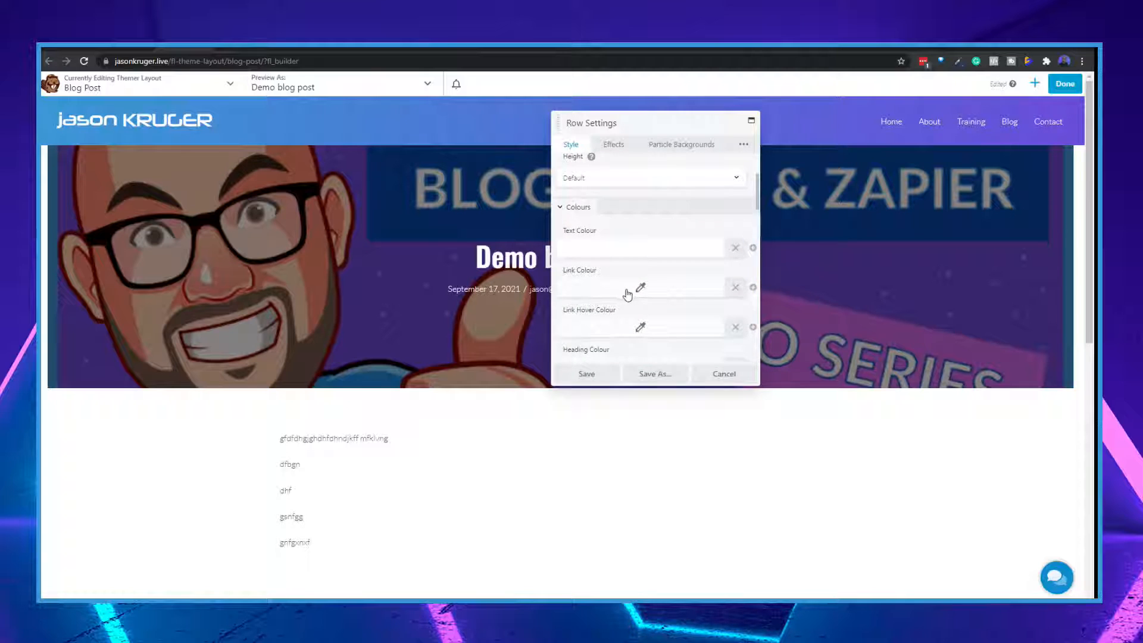
scroll(628, 294, down, 5)
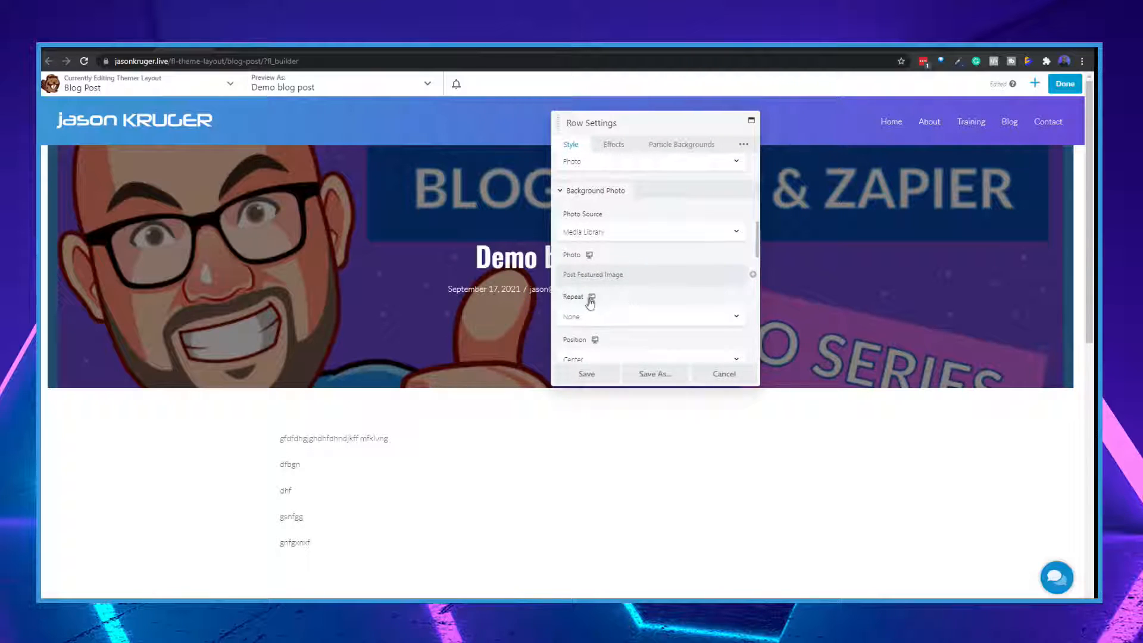
scroll(635, 292, up, 3)
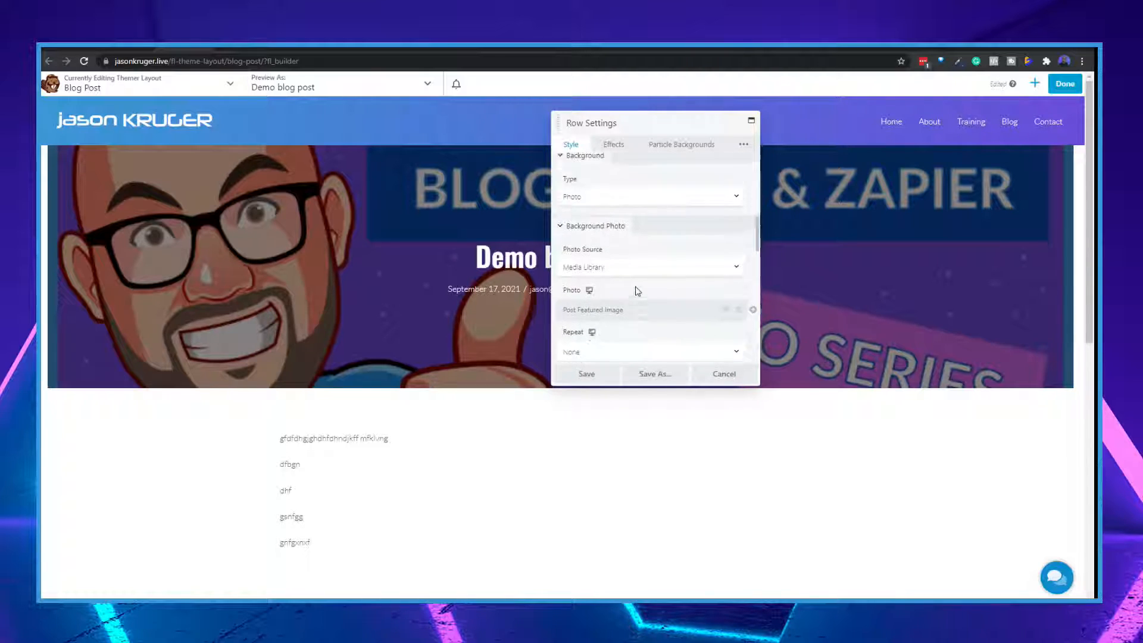
scroll(626, 333, down, 1)
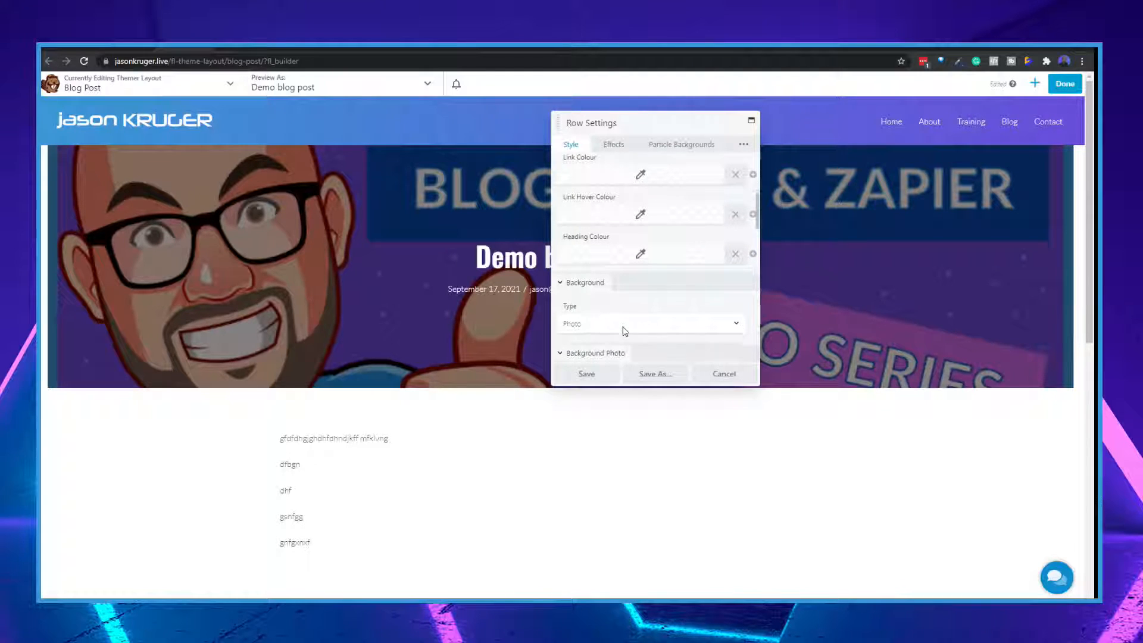
click(623, 276)
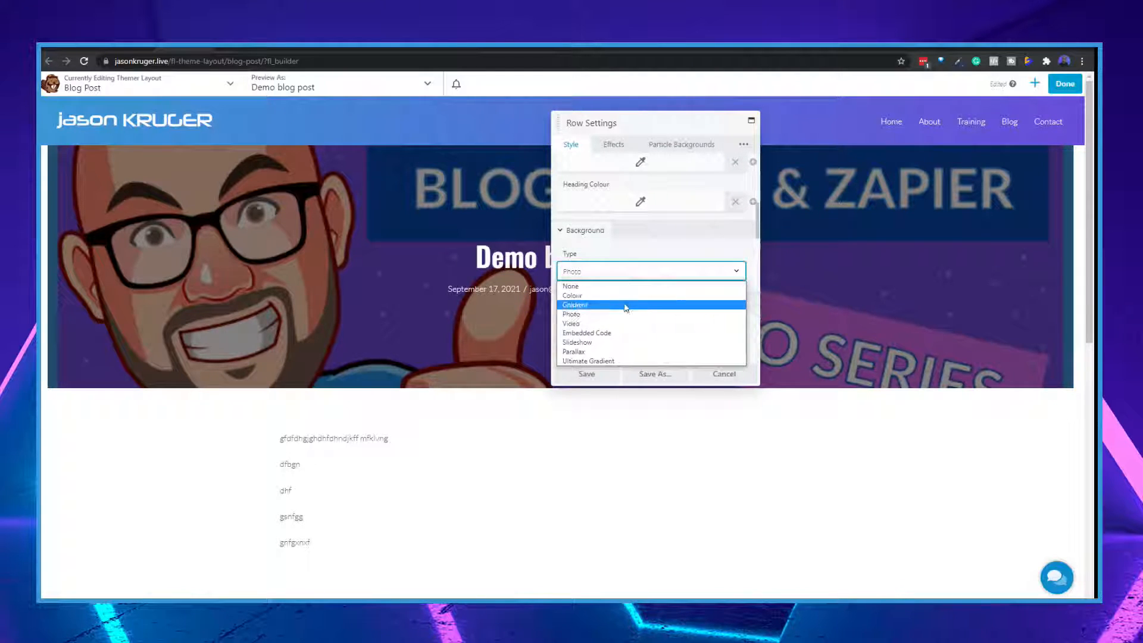
click(623, 296)
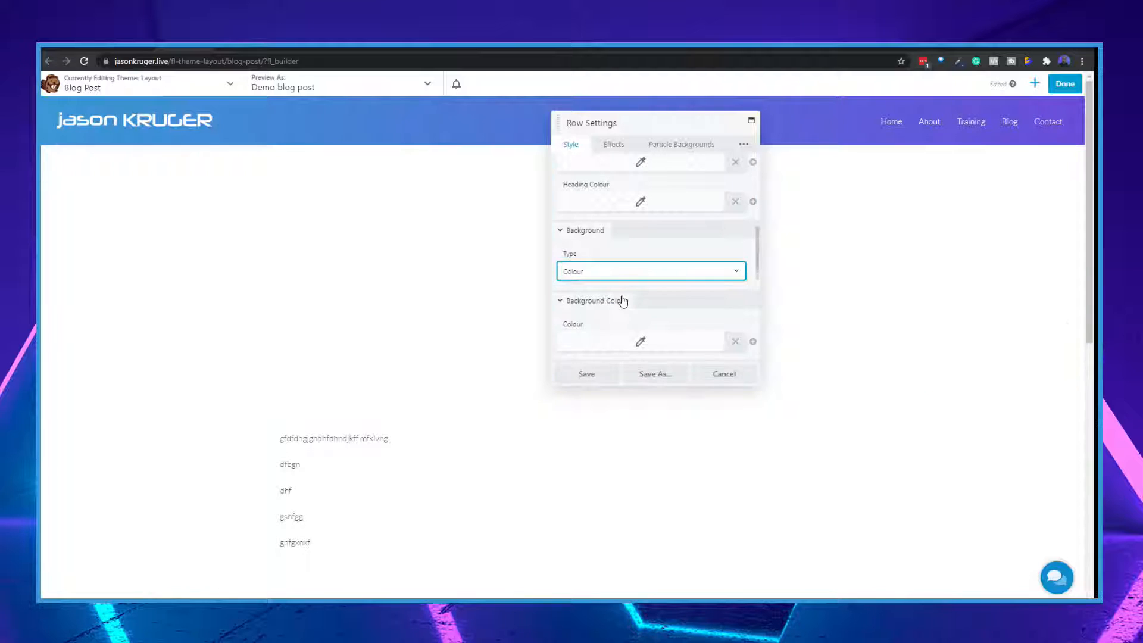
scroll(630, 296, down, 2)
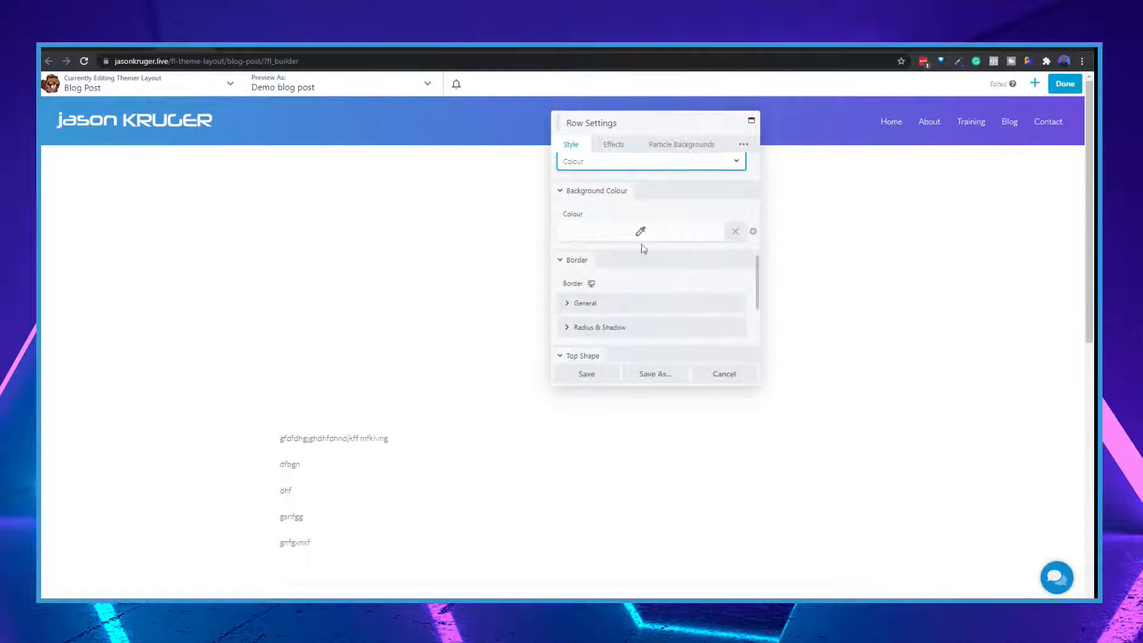
click(640, 231)
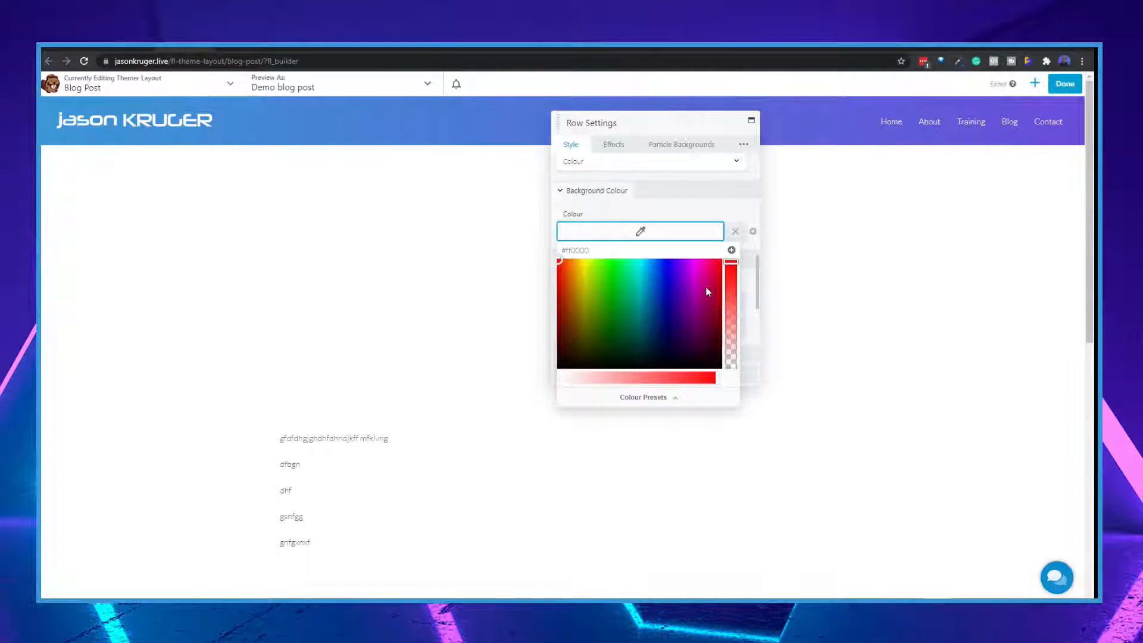
drag(706, 289, 679, 277)
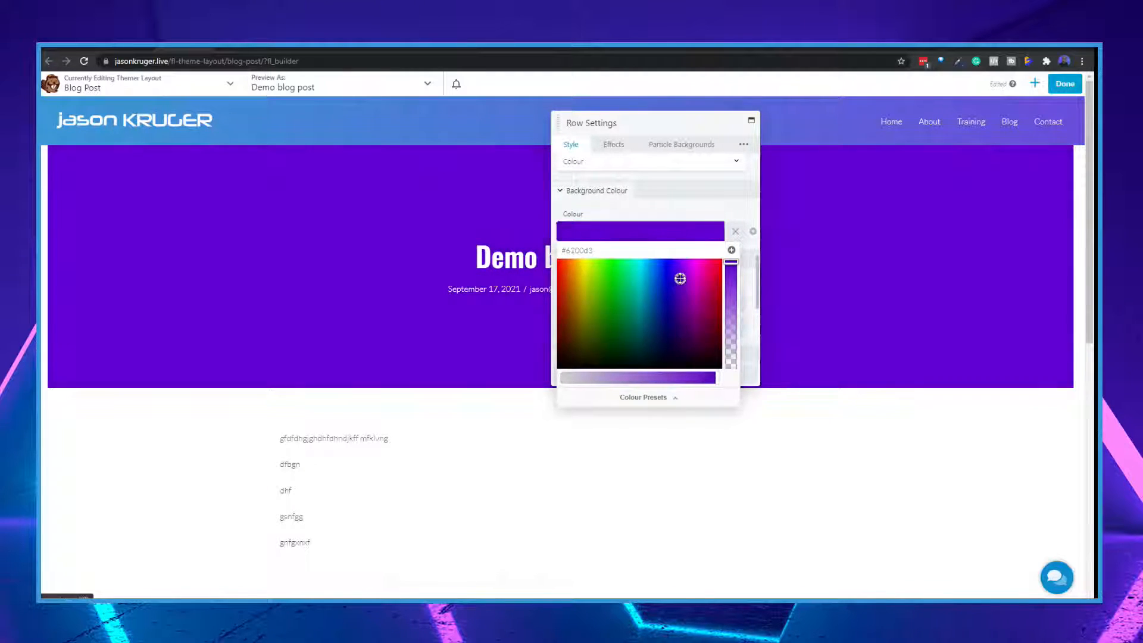
click(675, 124)
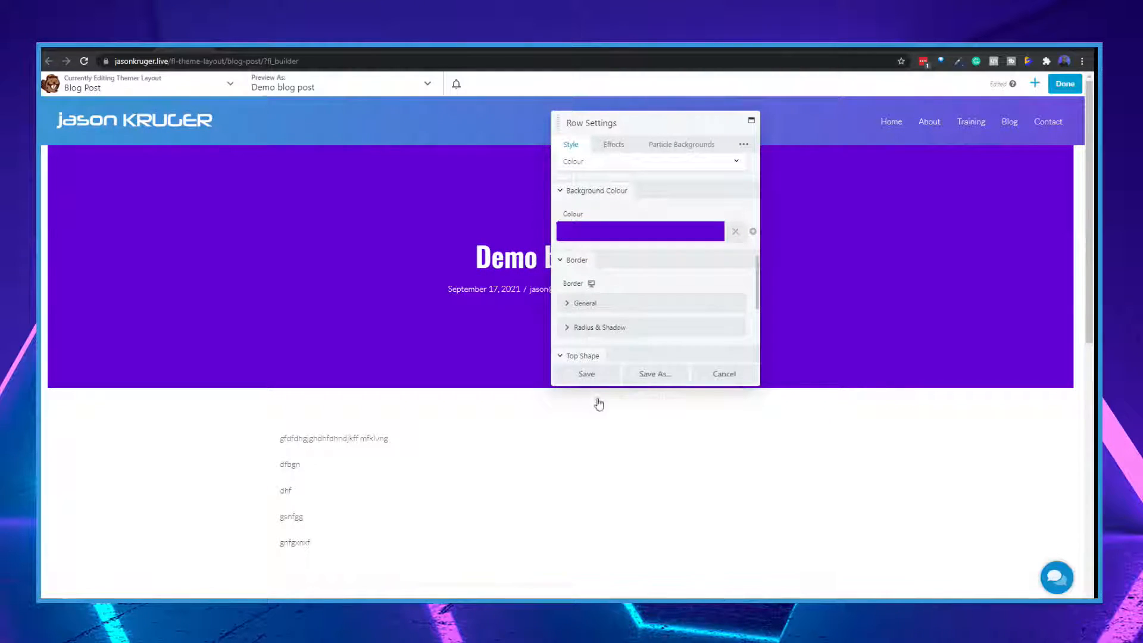
Save the title row's background colour and set the row's top and bottom padding to 80 px.
click(588, 374)
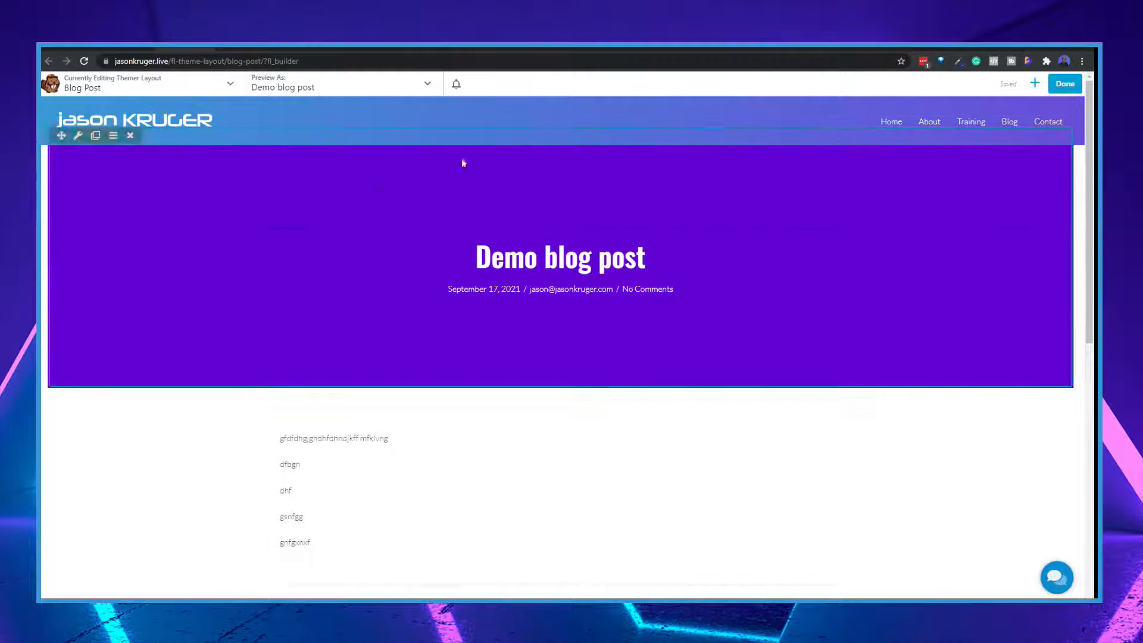
click(77, 136)
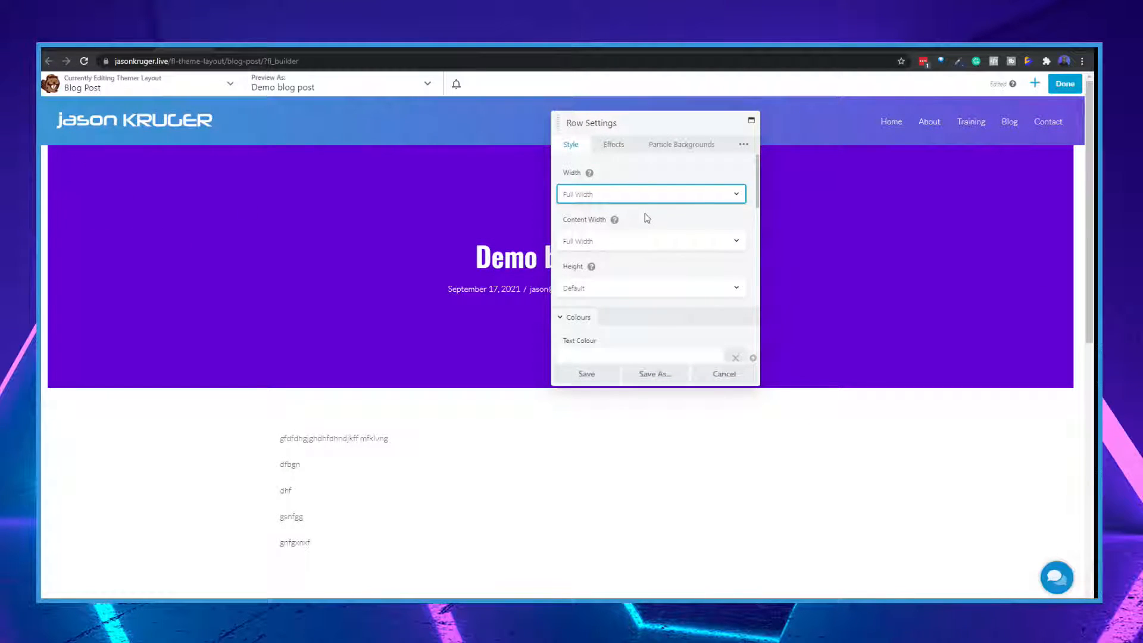
click(743, 144)
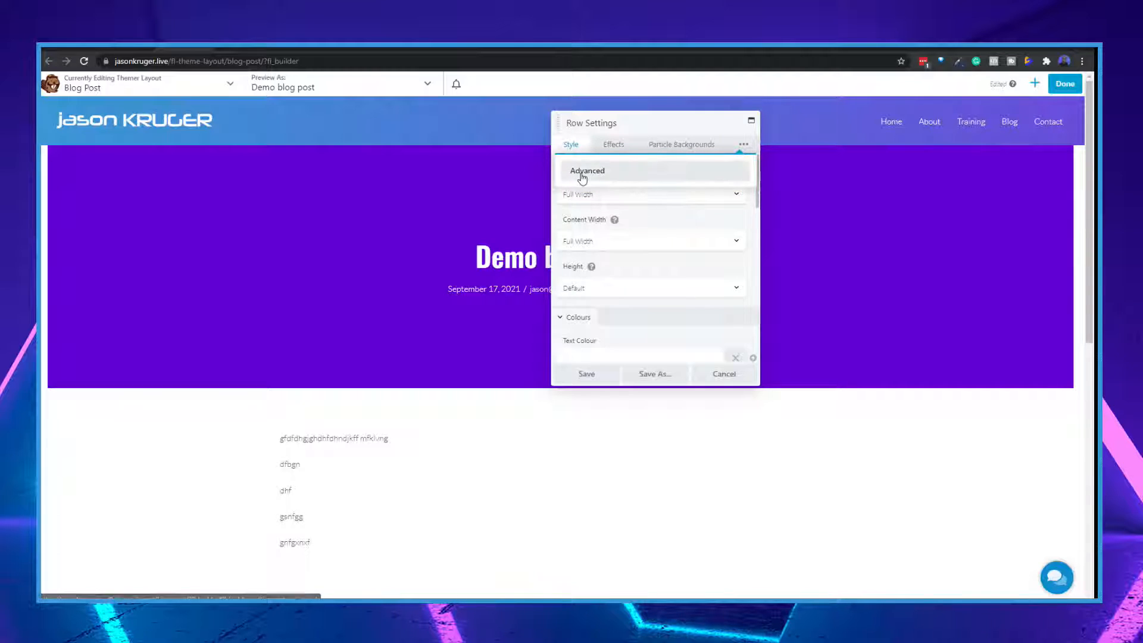
click(580, 170)
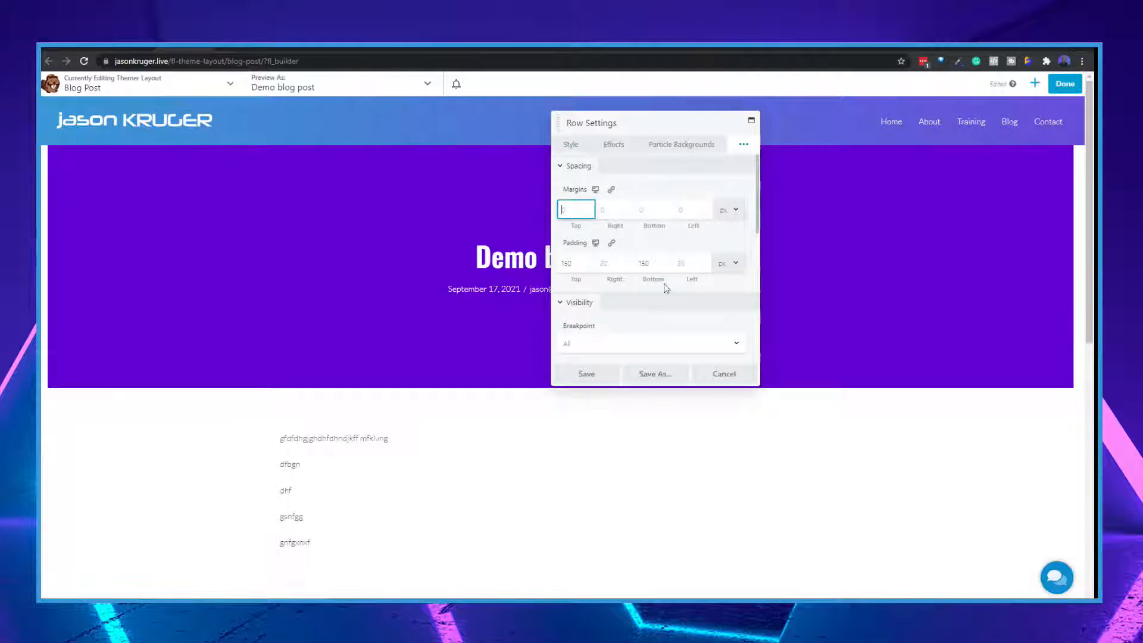
double_click(574, 264)
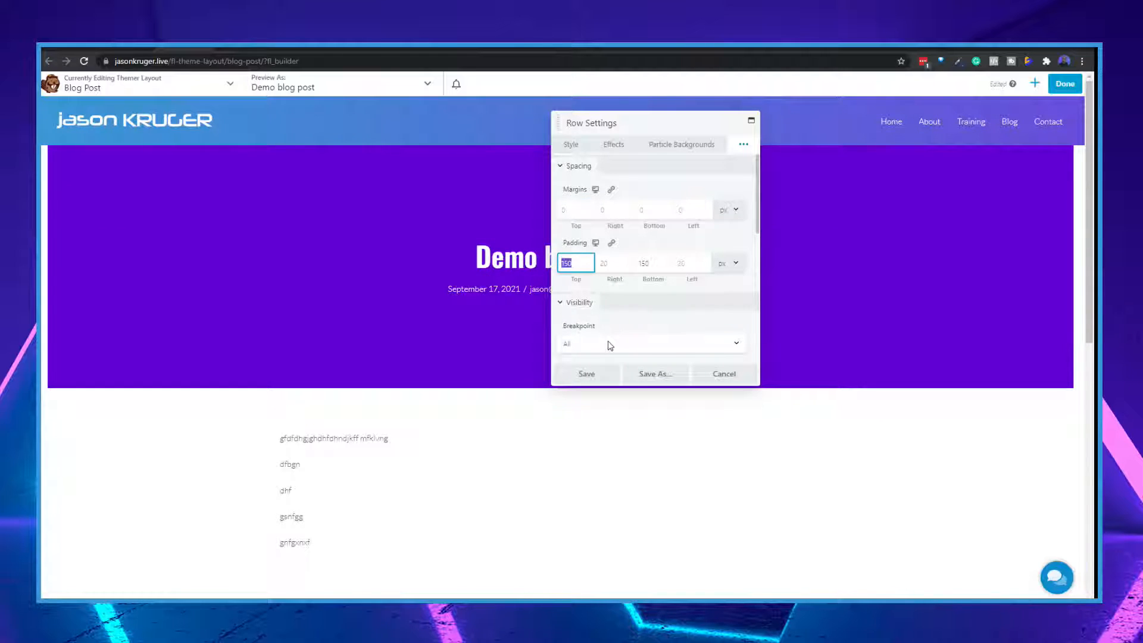
text(80)
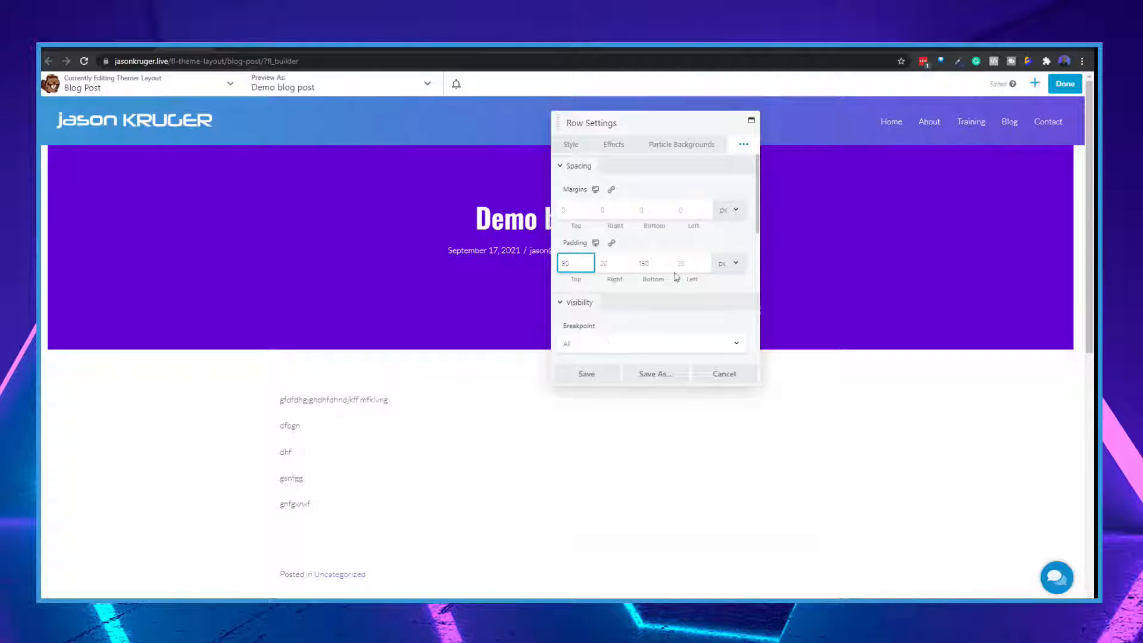
drag(656, 264, 620, 259)
text(80)
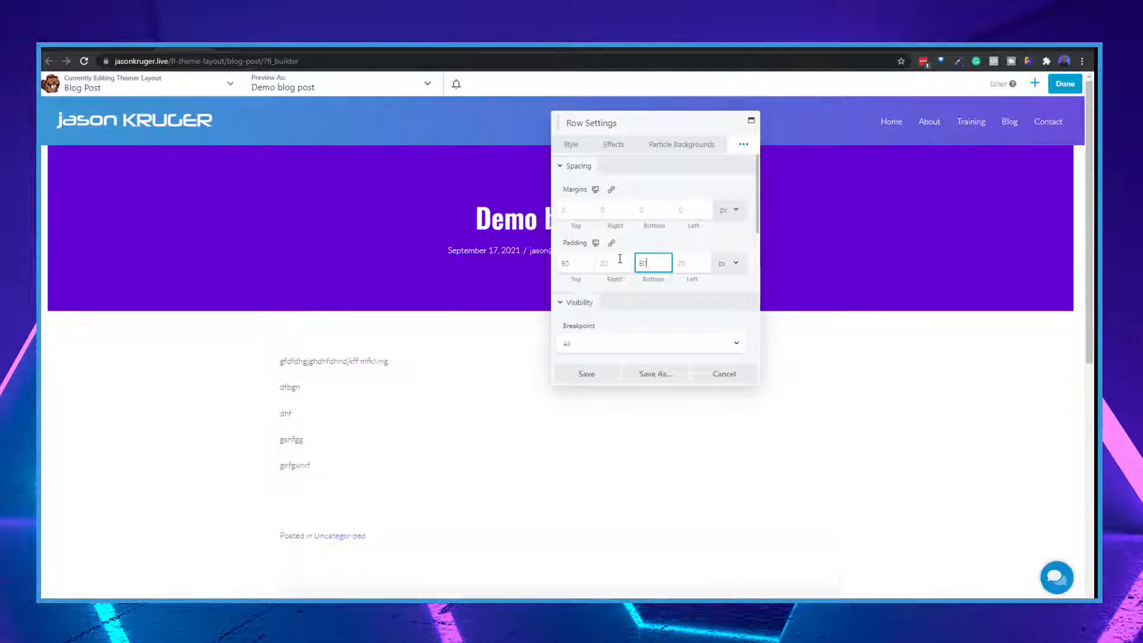
click(586, 374)
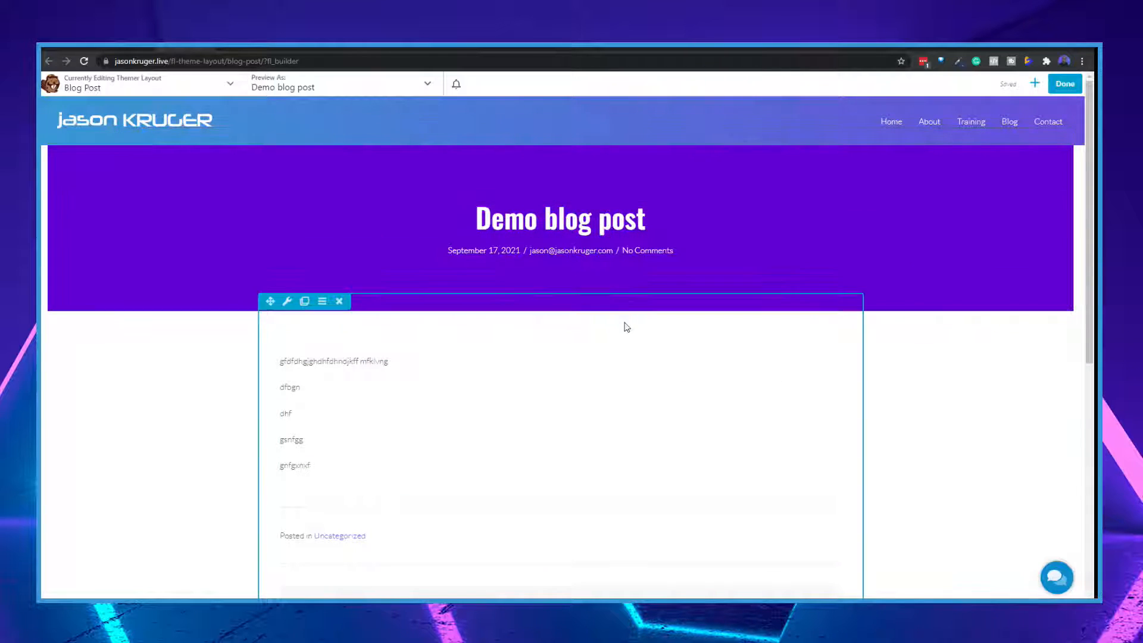
Look over the rest of the post template, from the post content through the author bio to the comment form.
scroll(594, 256, down, 3)
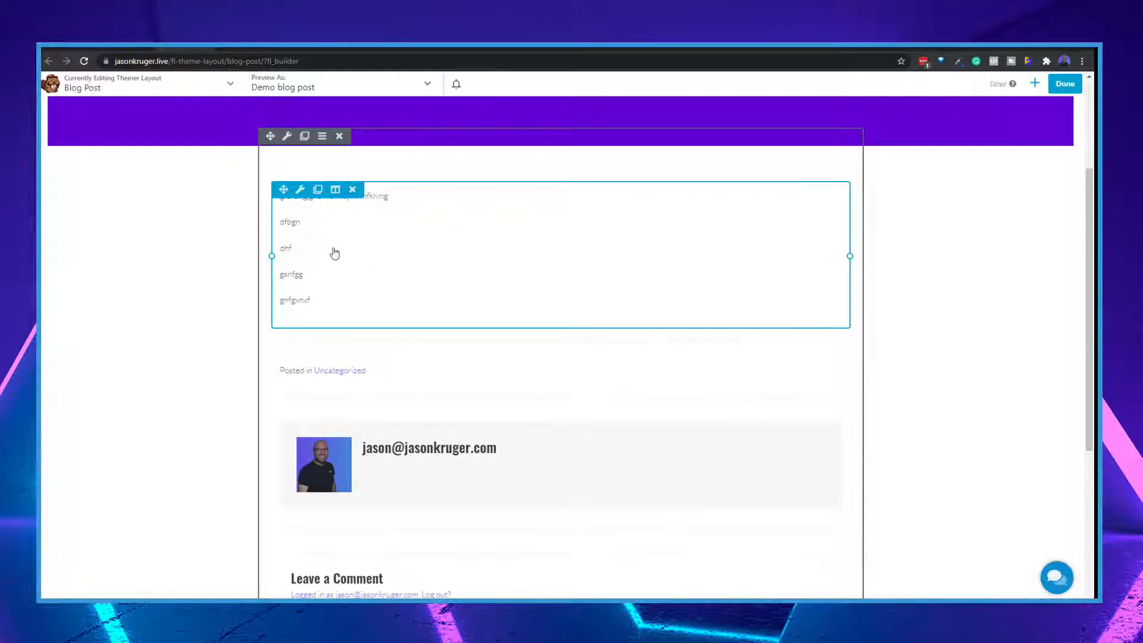
scroll(527, 311, down, 1)
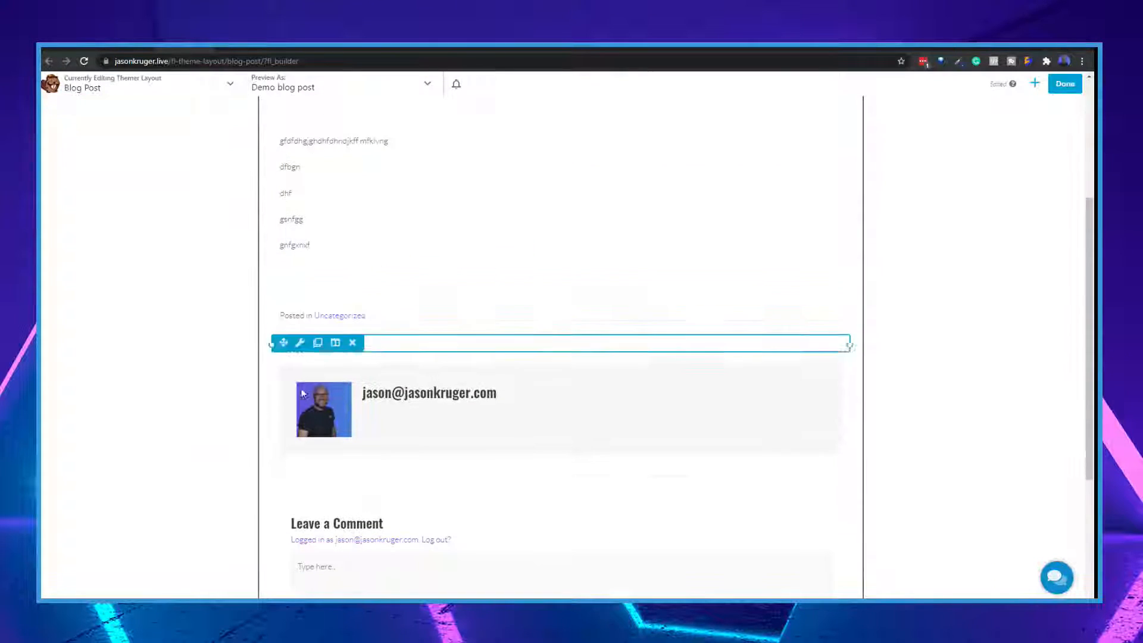
scroll(423, 384, down, 2)
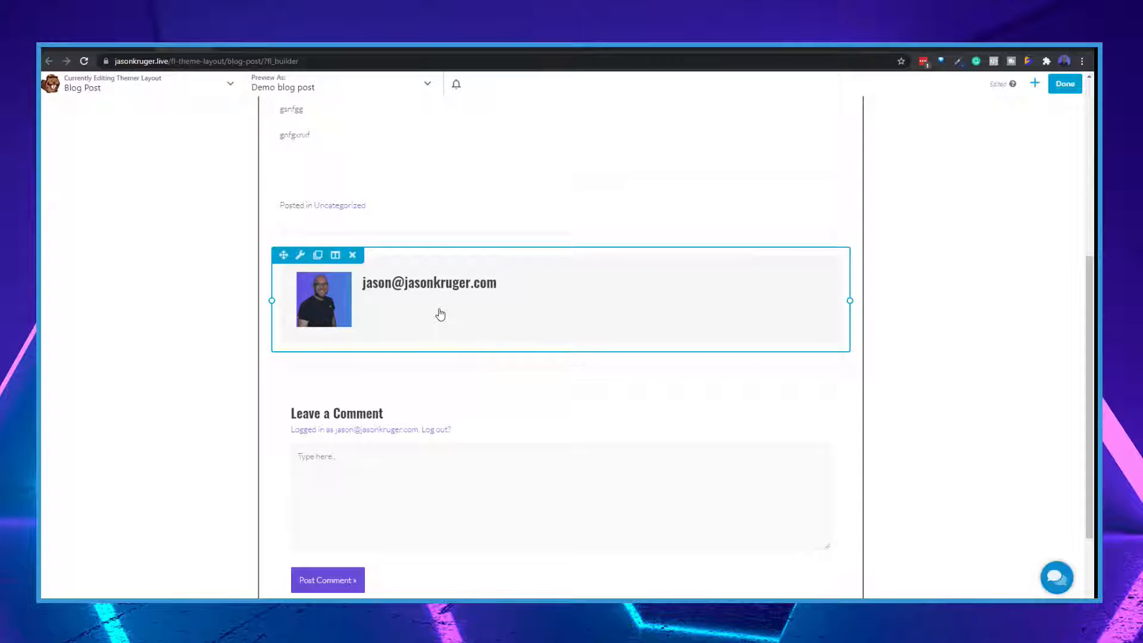
scroll(440, 314, down, 2)
scroll(457, 365, up, 3)
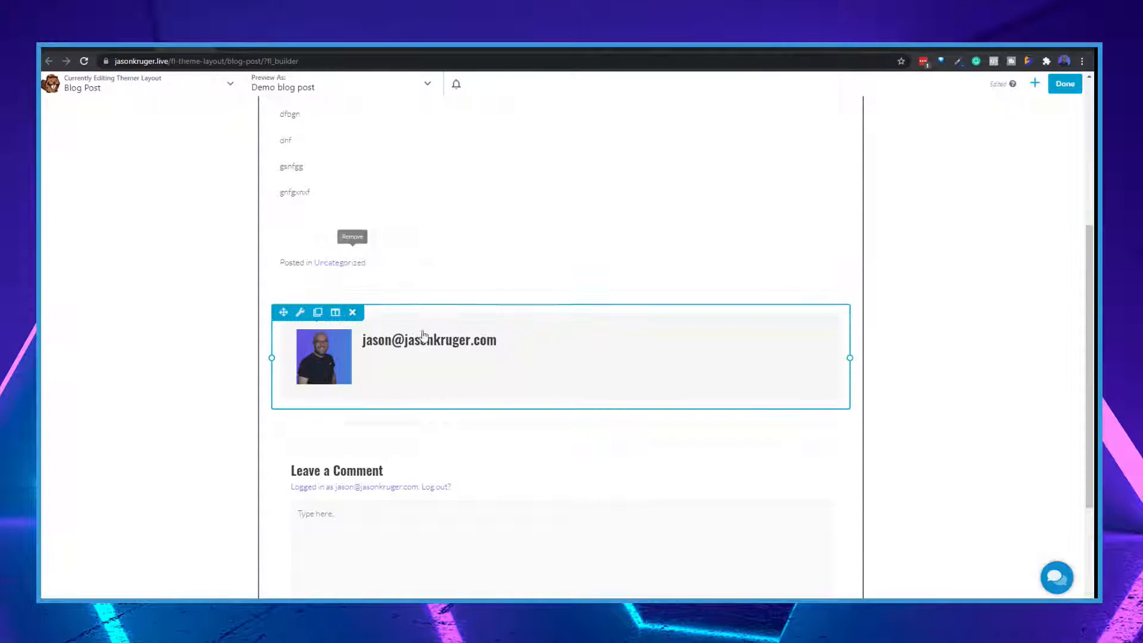
scroll(423, 335, up, 5)
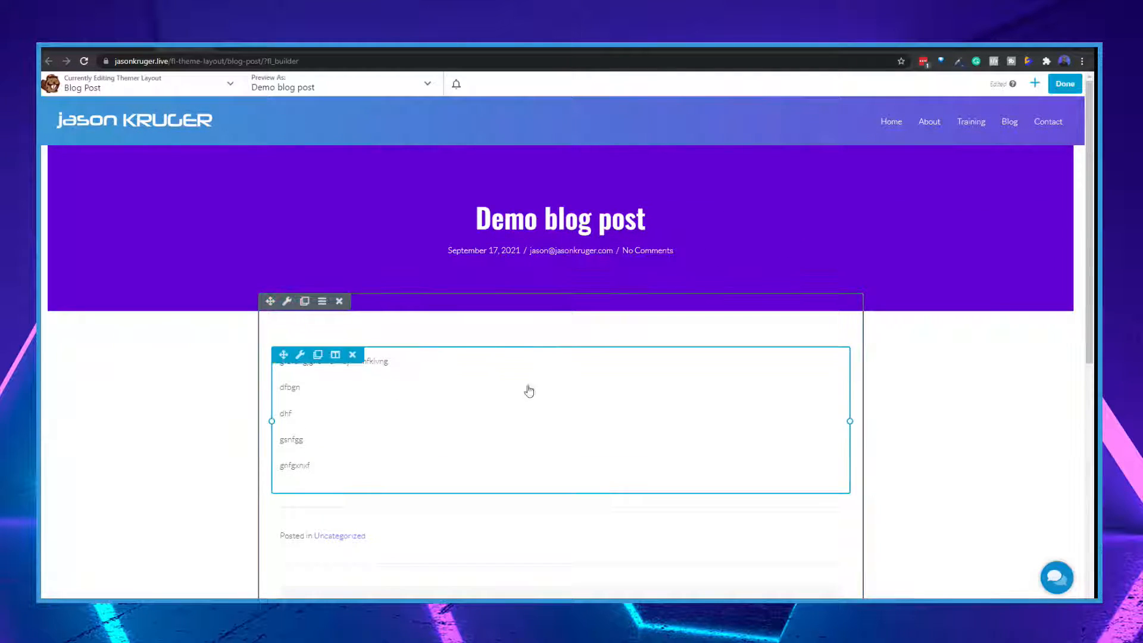
Add a Featured Image module from the Themer Modules group above the post content and save it with its default settings.
click(1034, 83)
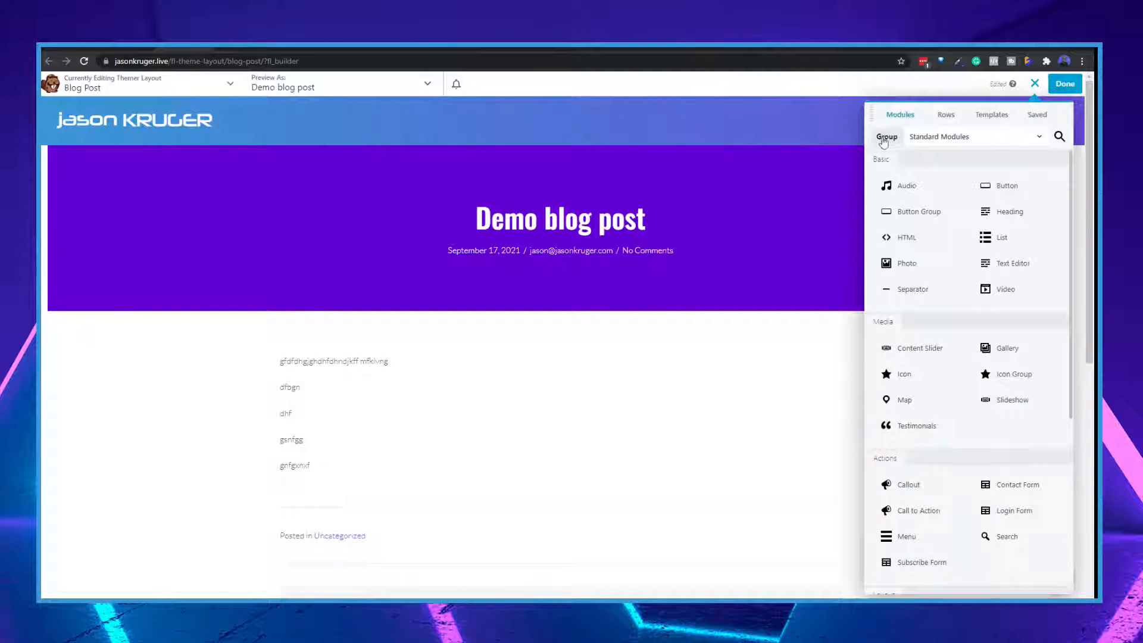
click(930, 136)
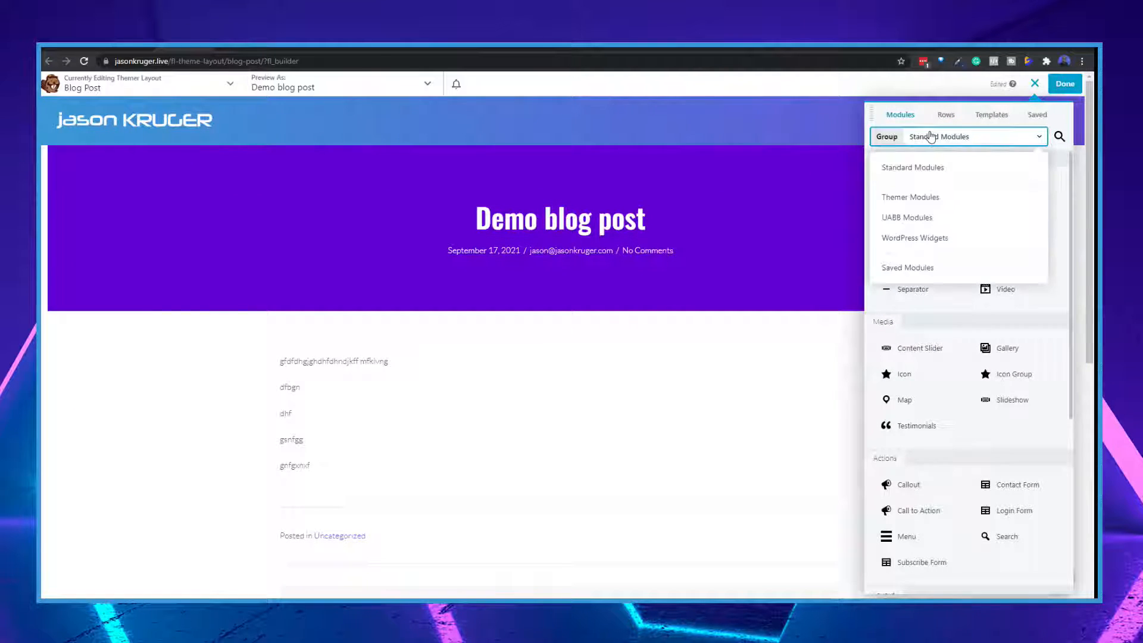
click(927, 198)
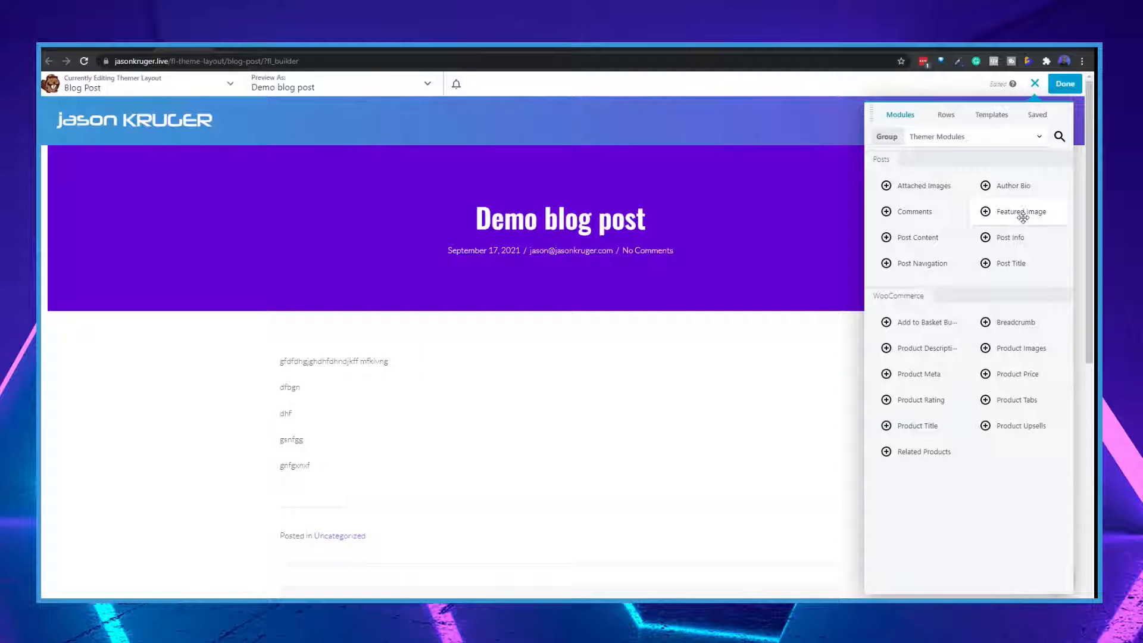
drag(1018, 213, 488, 424)
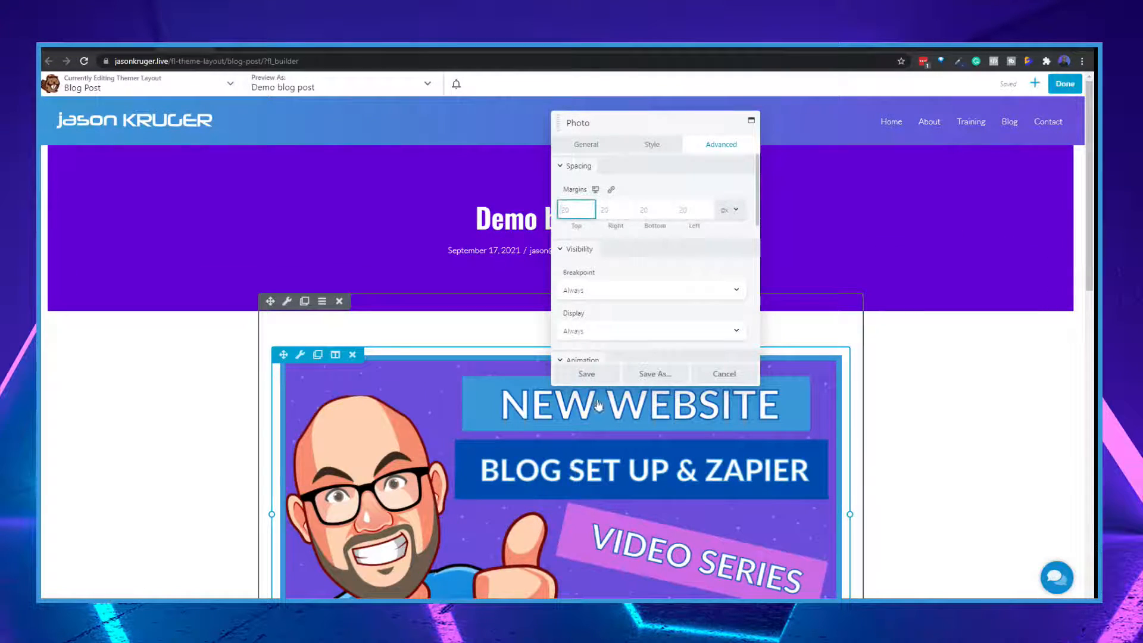
scroll(602, 399, down, 5)
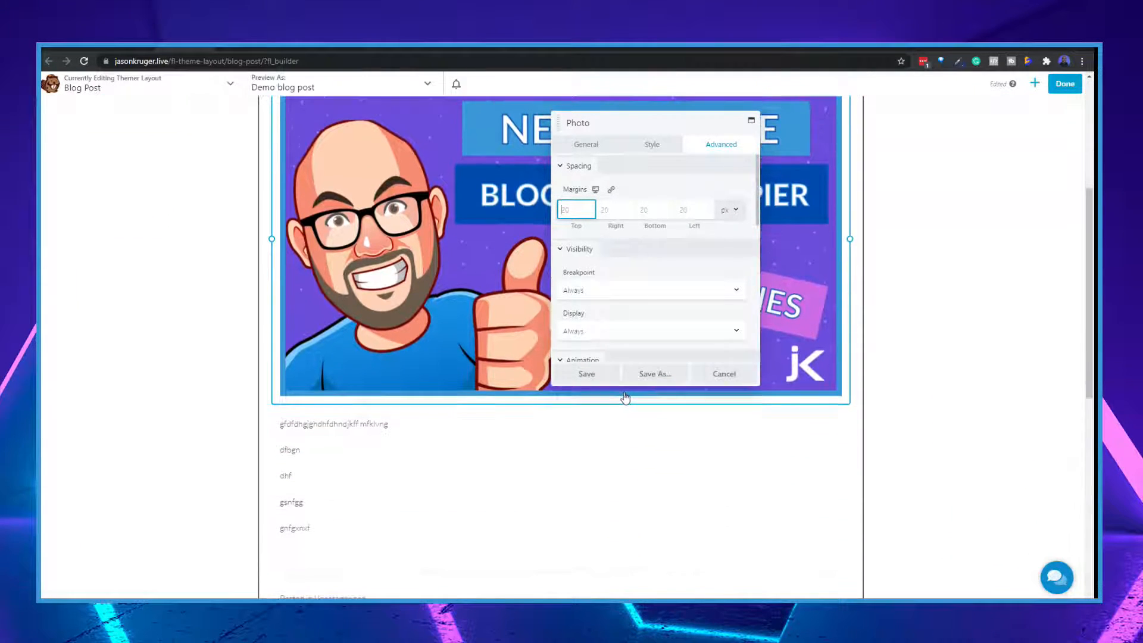
scroll(565, 399, down, 2)
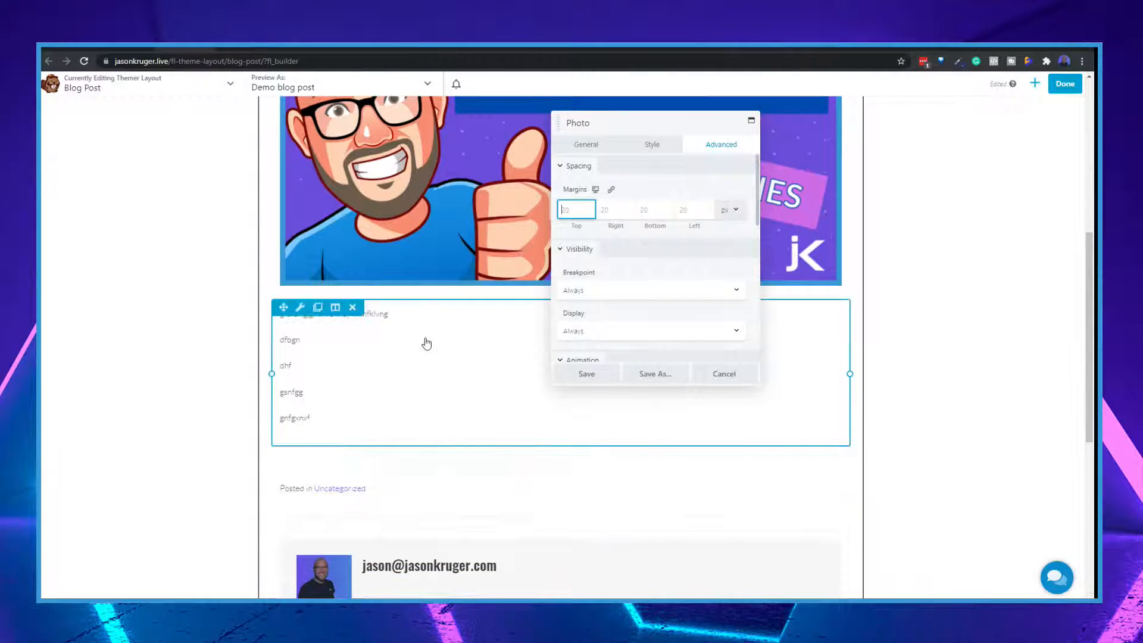
scroll(429, 351, up, 6)
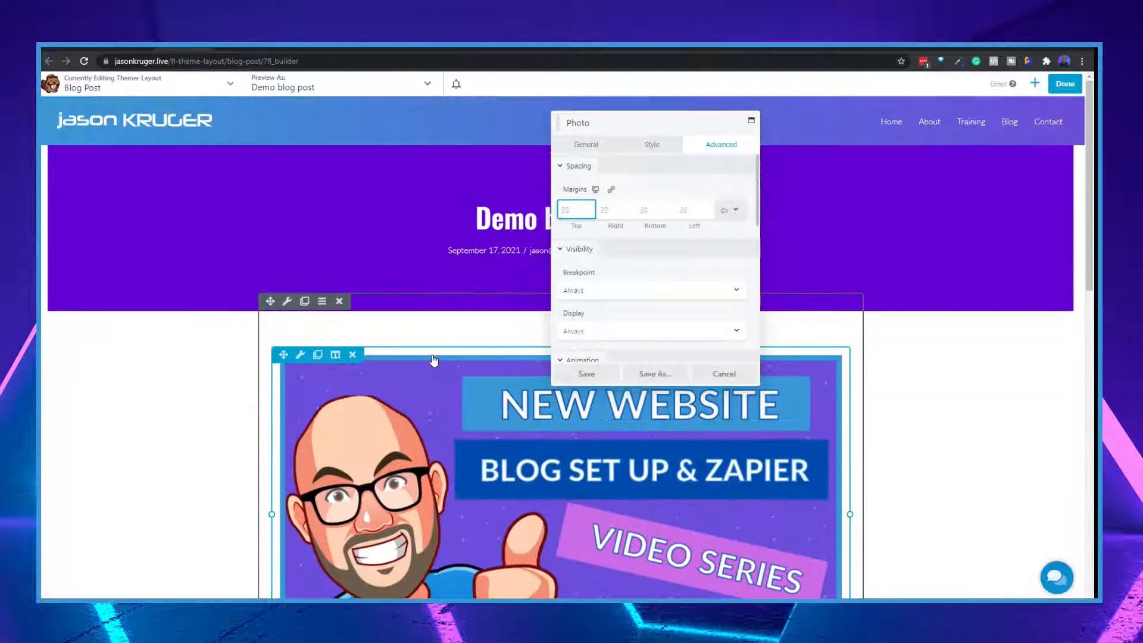
click(586, 373)
Review the full Blog Post layout, finish editing and publish the changes.
scroll(930, 315, down, 6)
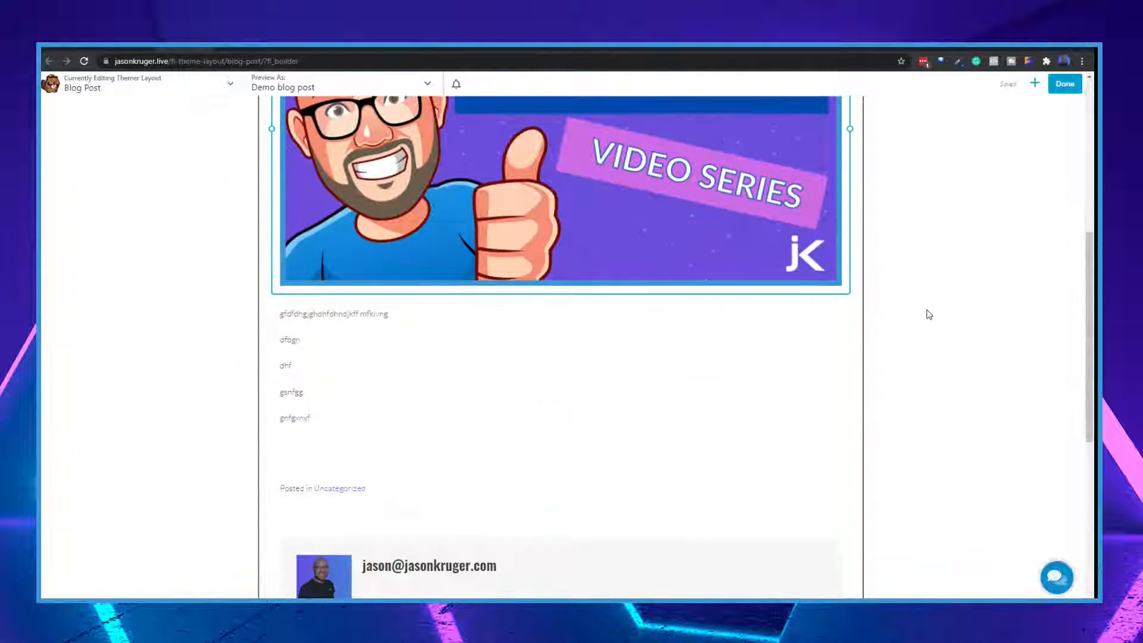
scroll(929, 316, down, 4)
scroll(924, 322, up, 15)
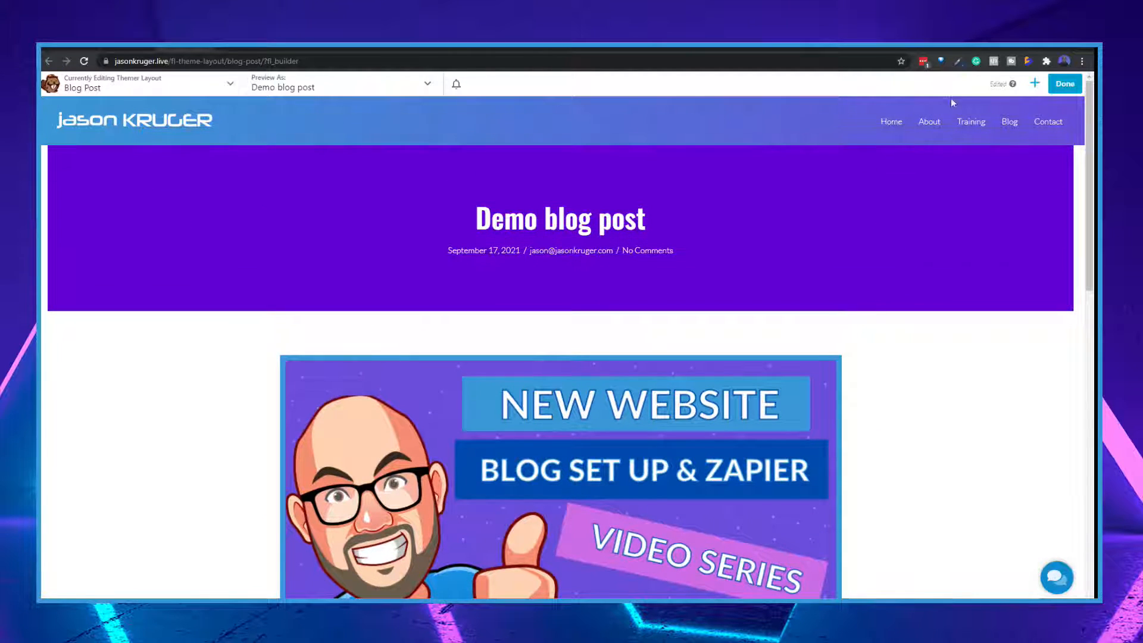
click(1065, 83)
click(1015, 84)
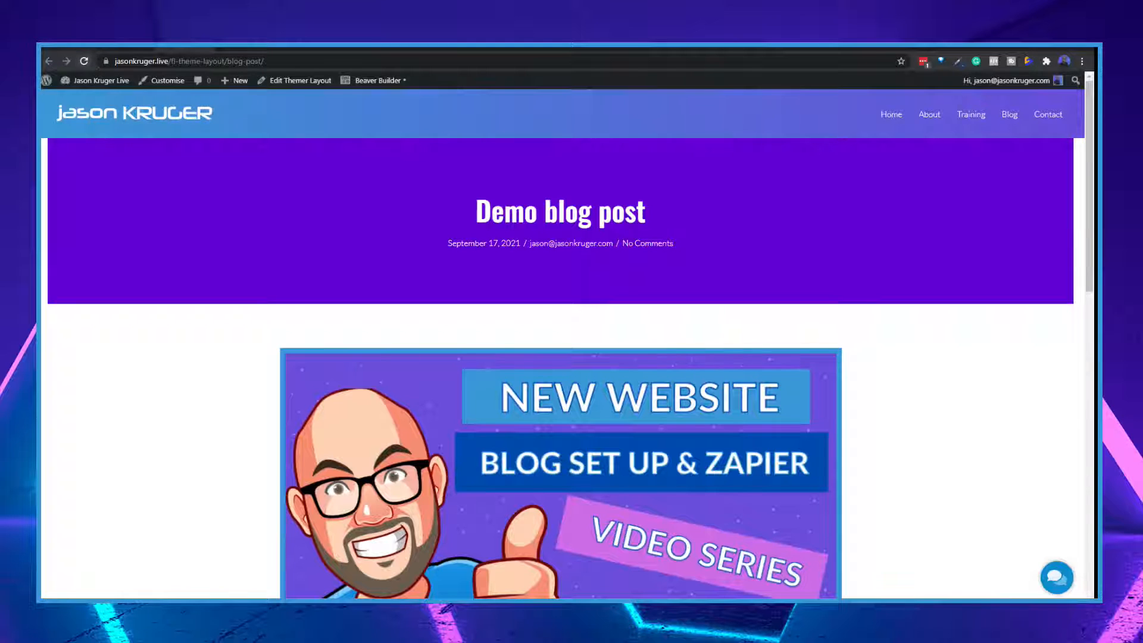
Reload the live Demo blog post page and examine the title row, featured image and content in the new layout.
click(71, 46)
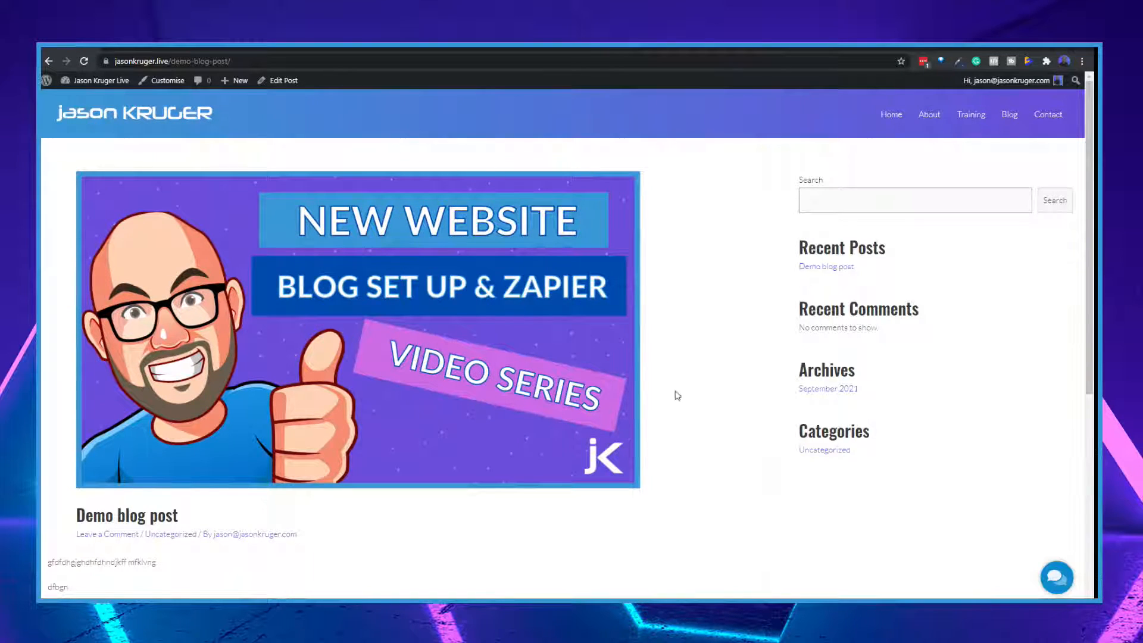
click(85, 61)
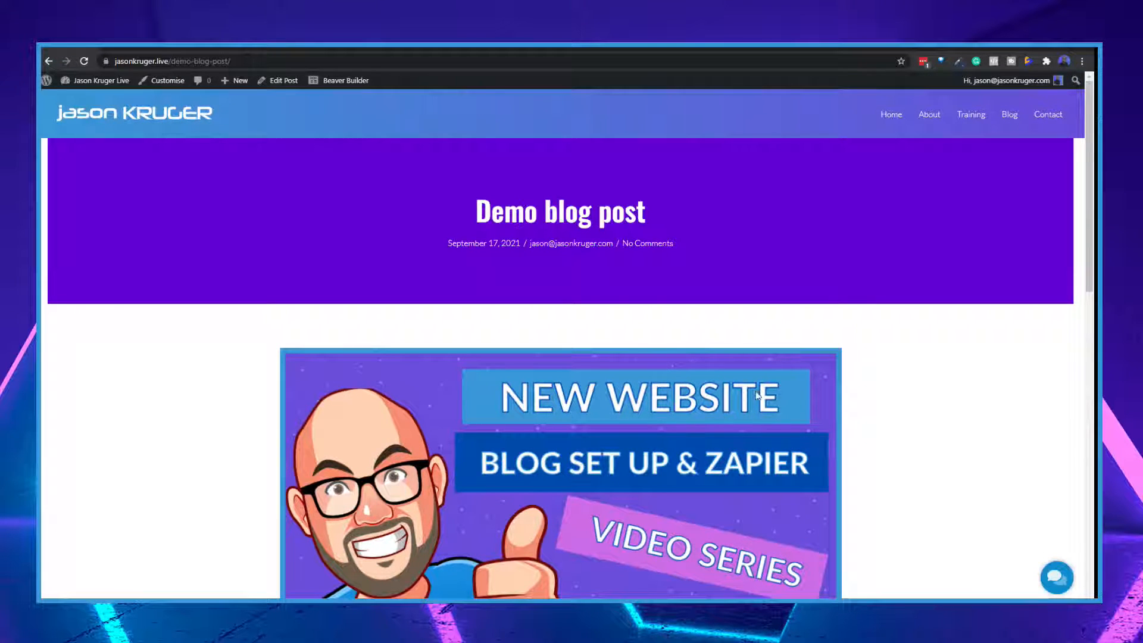
scroll(749, 357, down, 4)
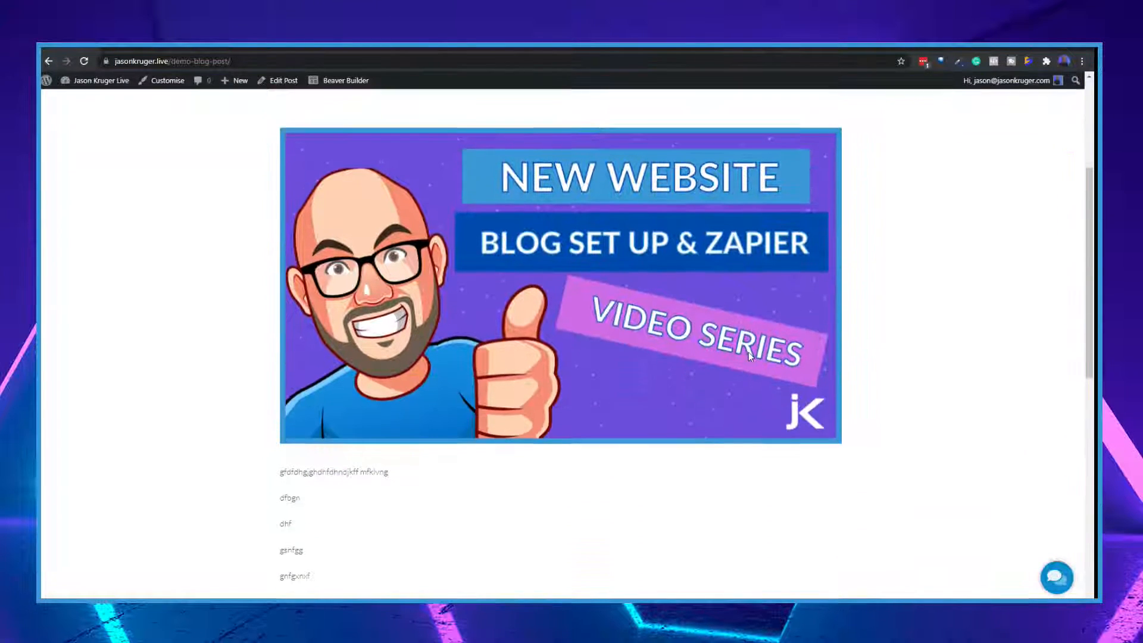
scroll(749, 351, up, 4)
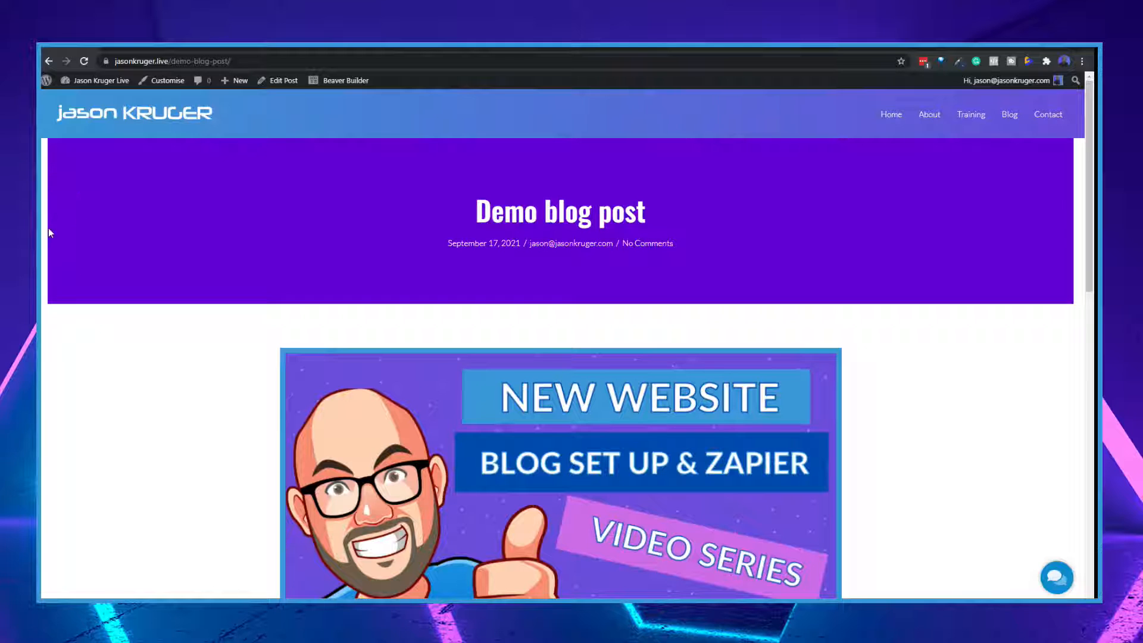
Return to the Blog Post Themer layout's edit page and launch Beaver Builder for it again.
click(120, 47)
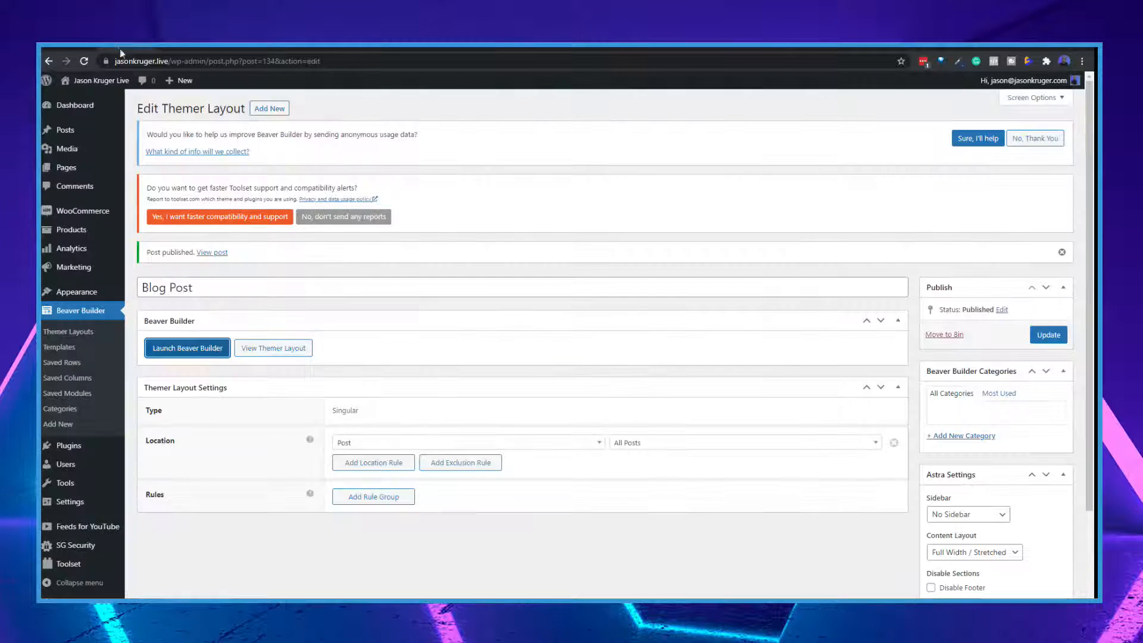
click(185, 50)
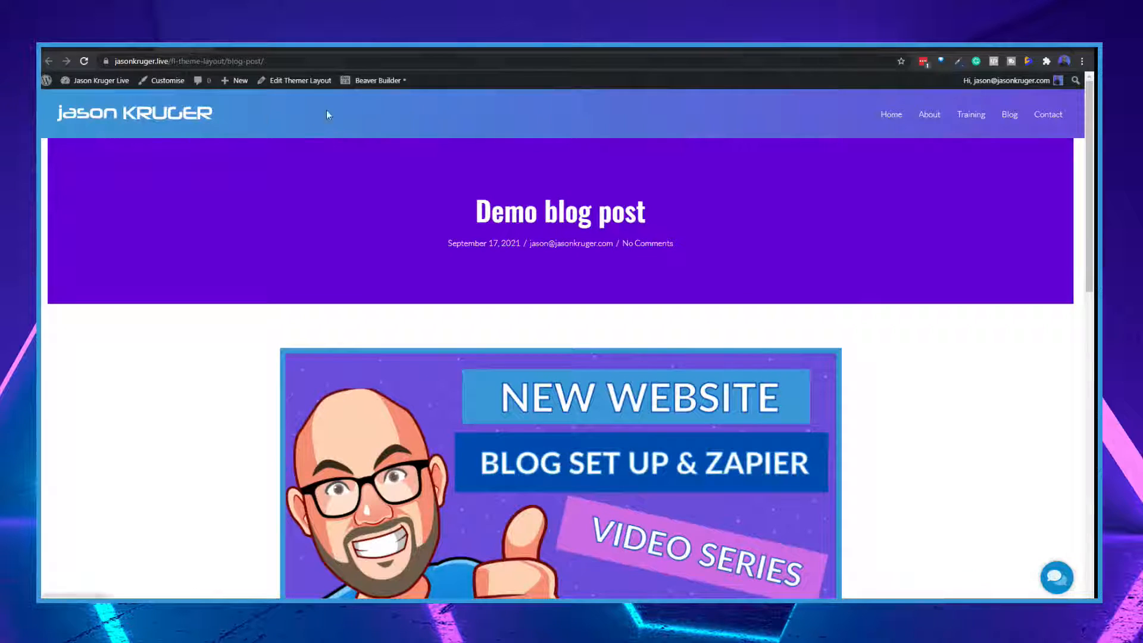
click(292, 83)
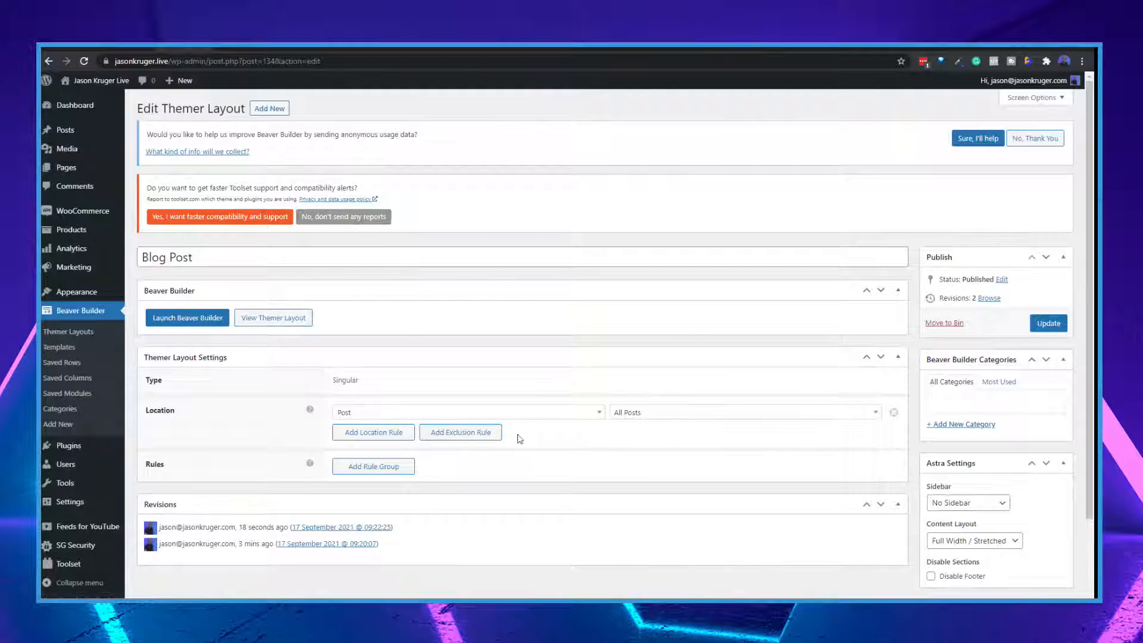
click(181, 322)
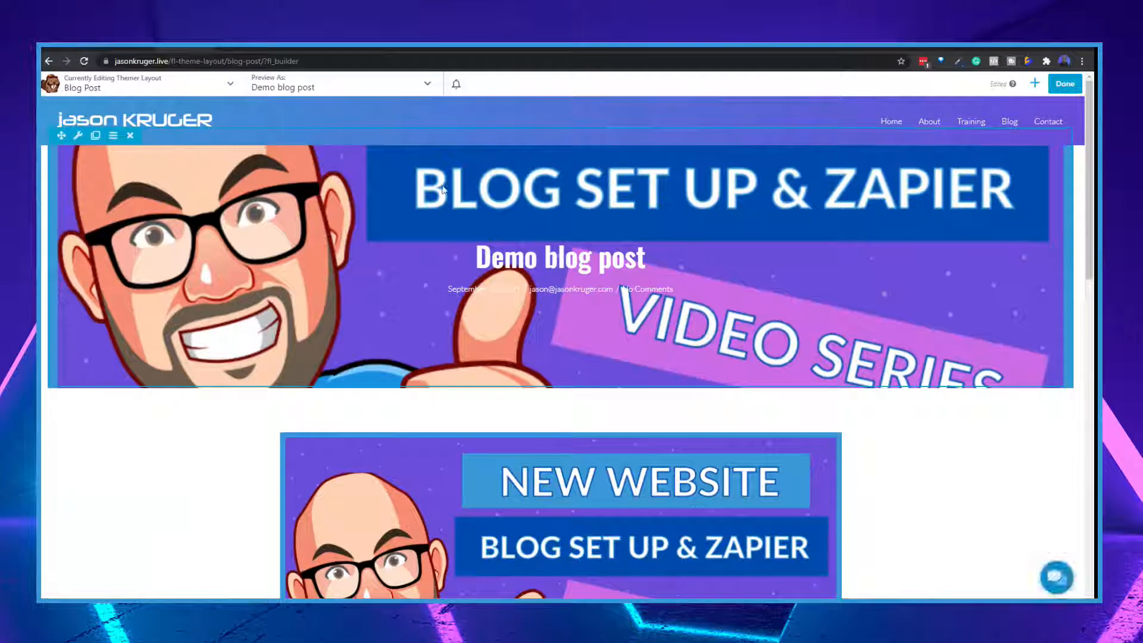
scroll(519, 328, down, 1)
scroll(519, 324, up, 1)
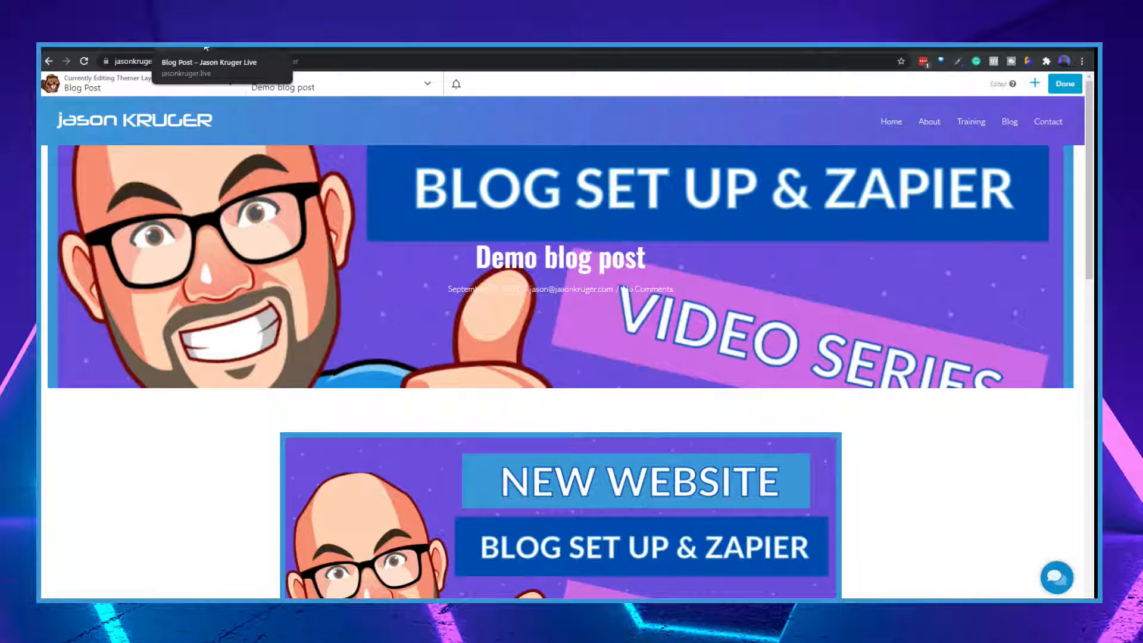
scroll(541, 383, down, 5)
scroll(538, 387, up, 5)
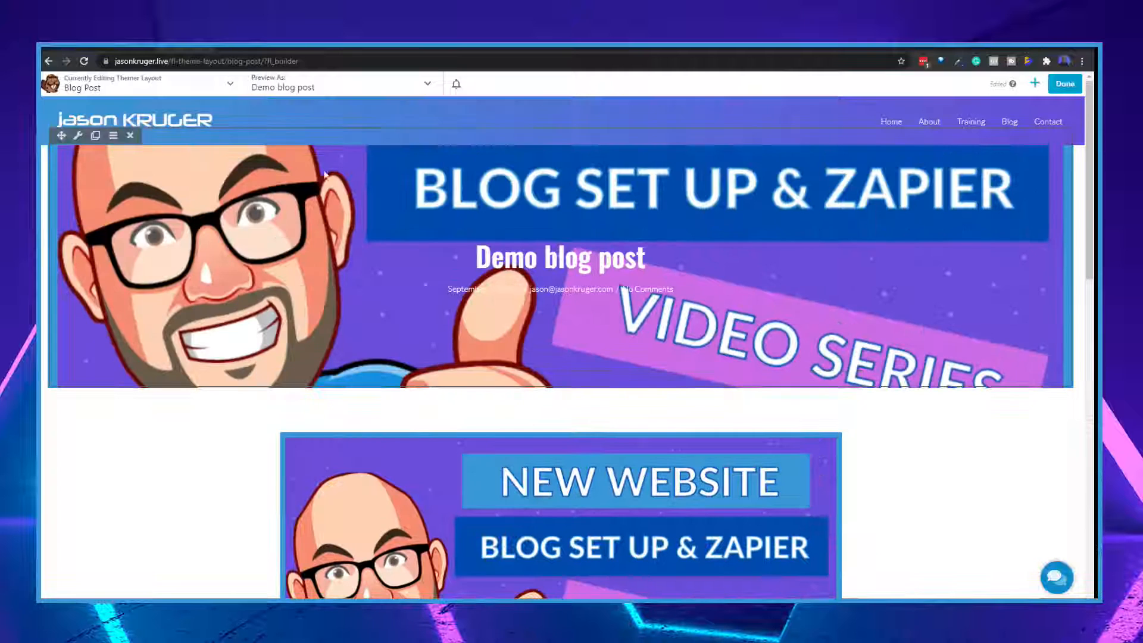
Try setting the title row's right and left padding to 0 px, and check the row's style settings.
click(77, 135)
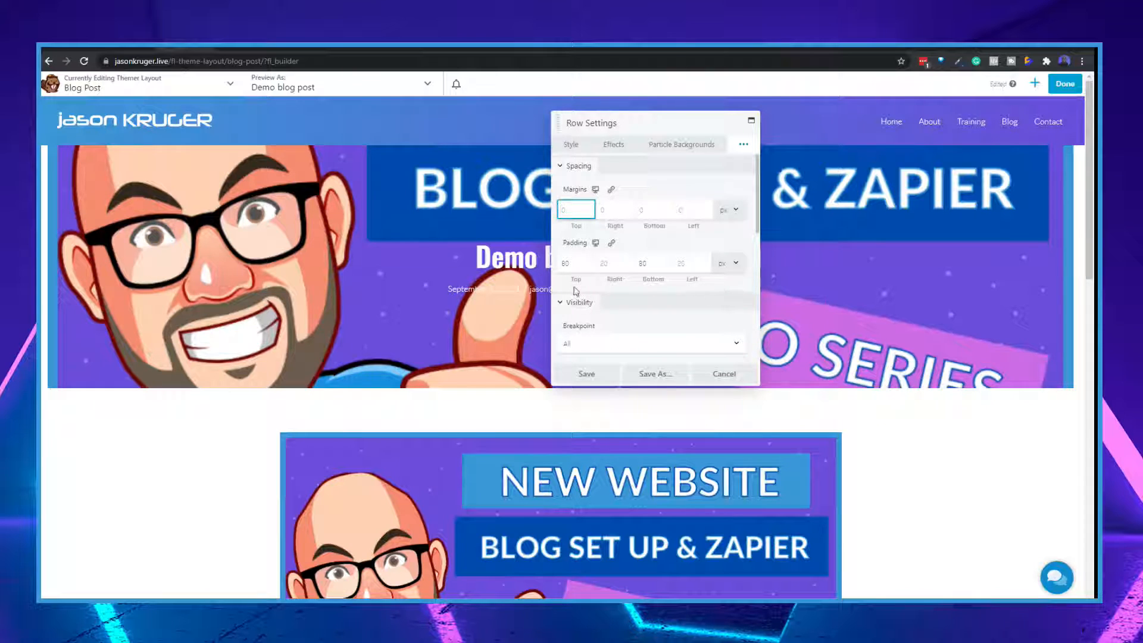
click(615, 262)
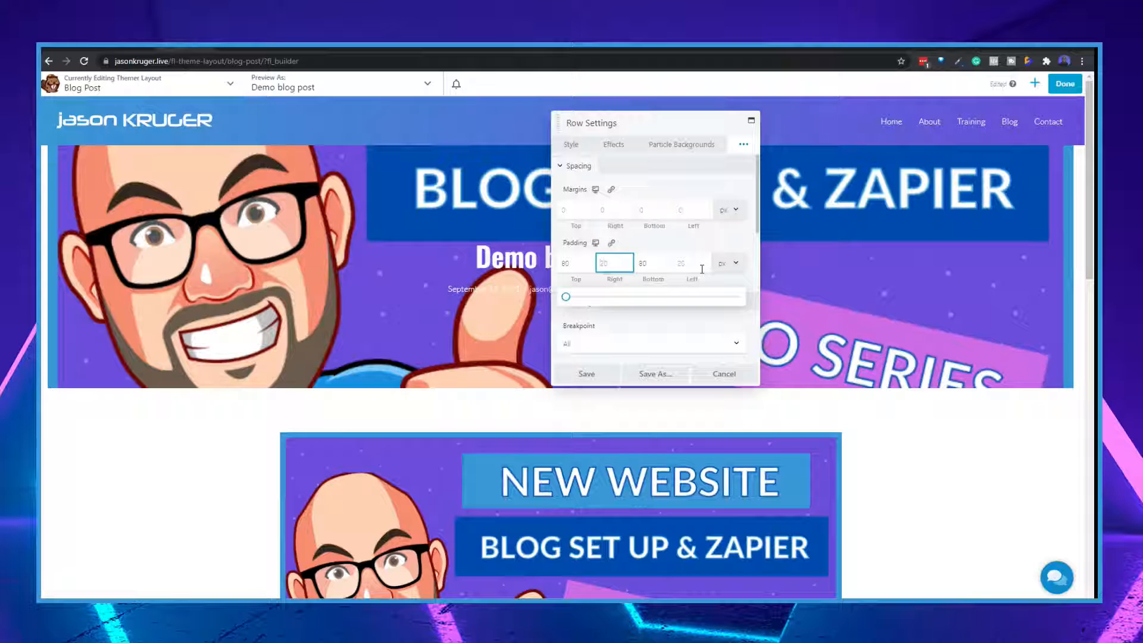
text(0)
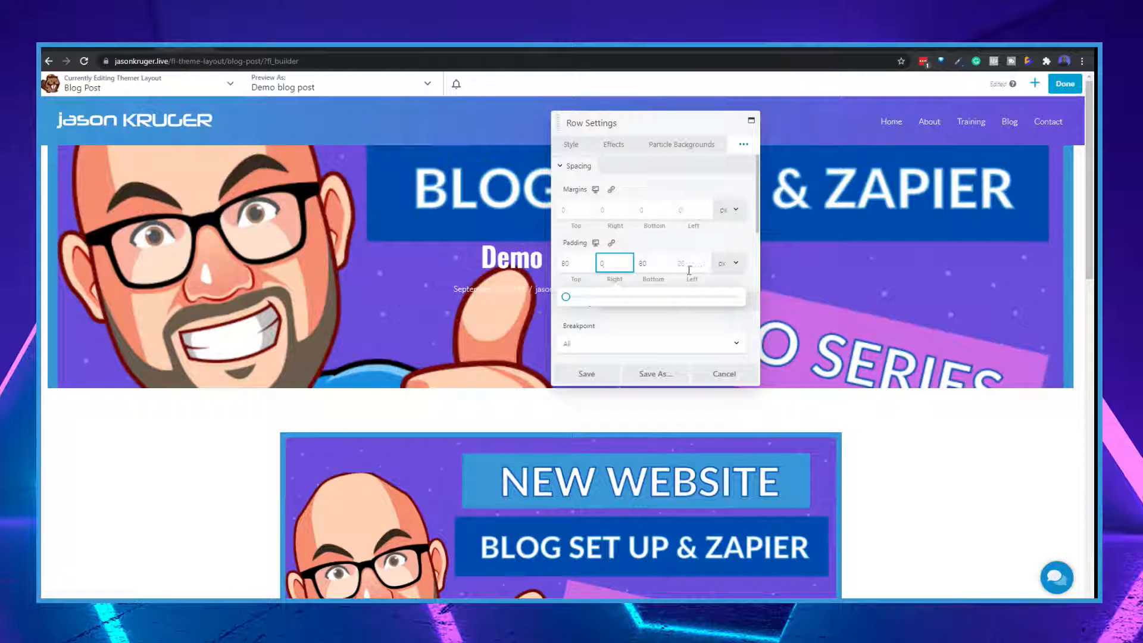
click(689, 266)
text(0)
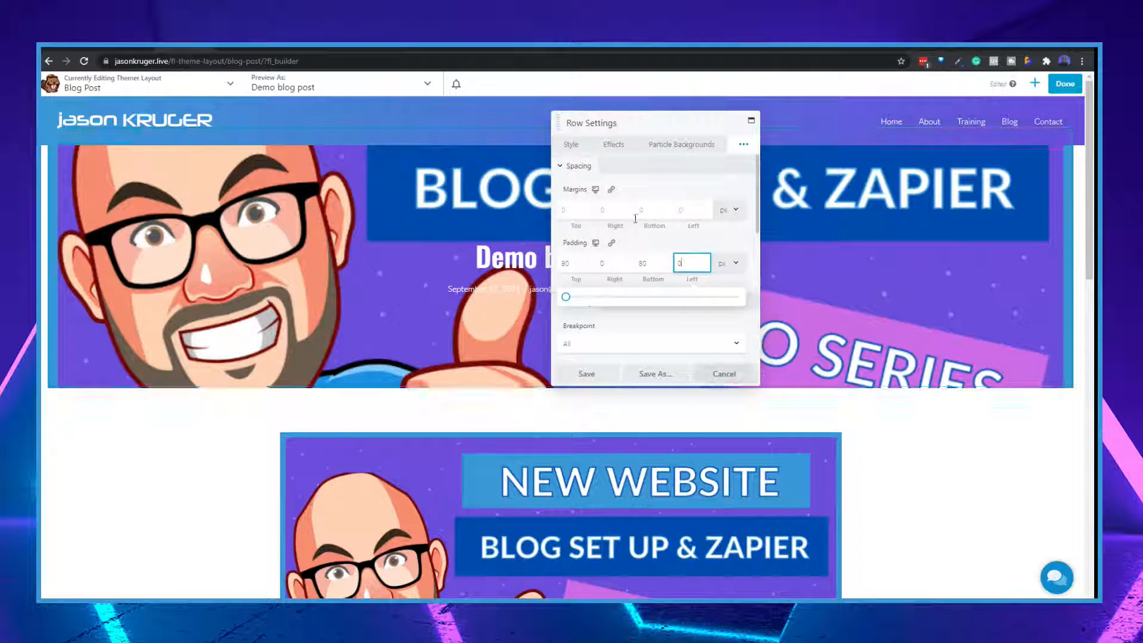
click(572, 145)
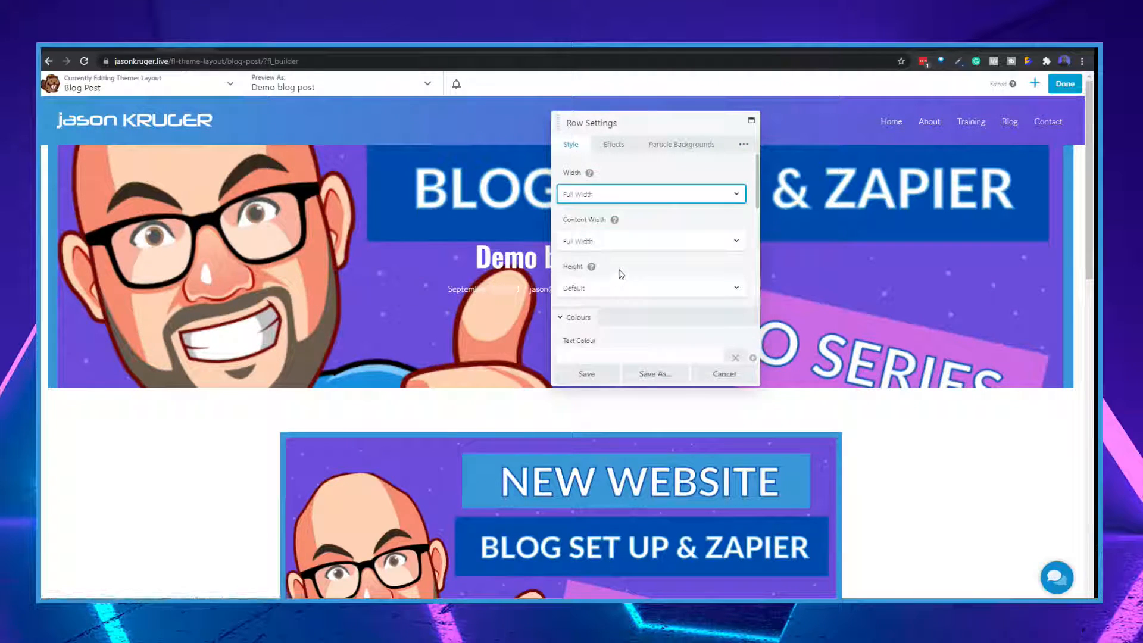
scroll(622, 252, down, 6)
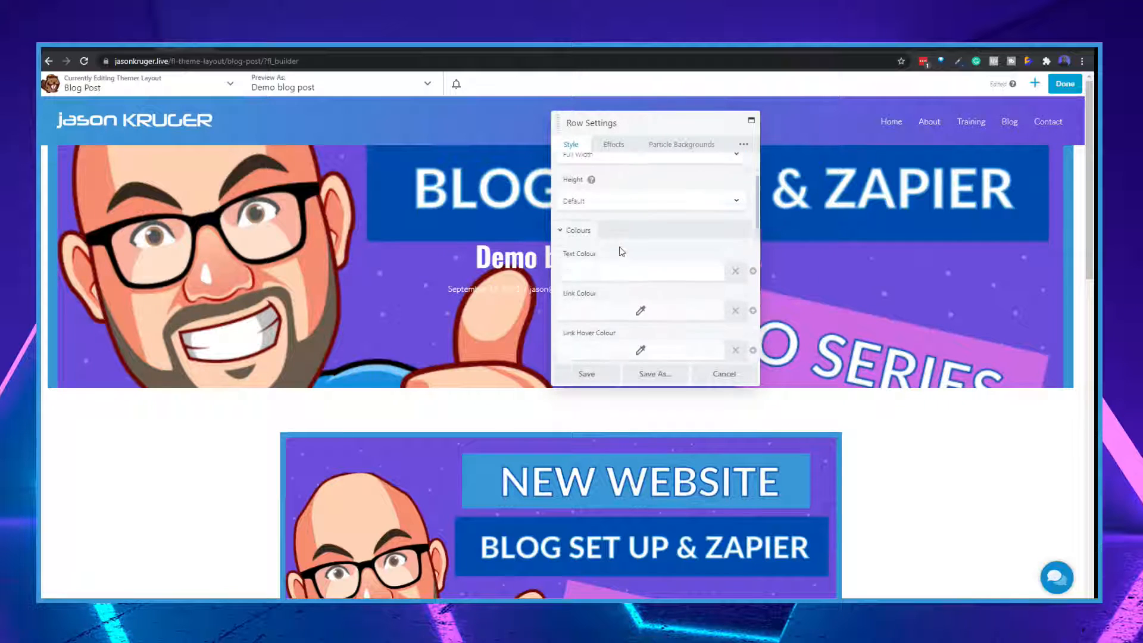
click(694, 374)
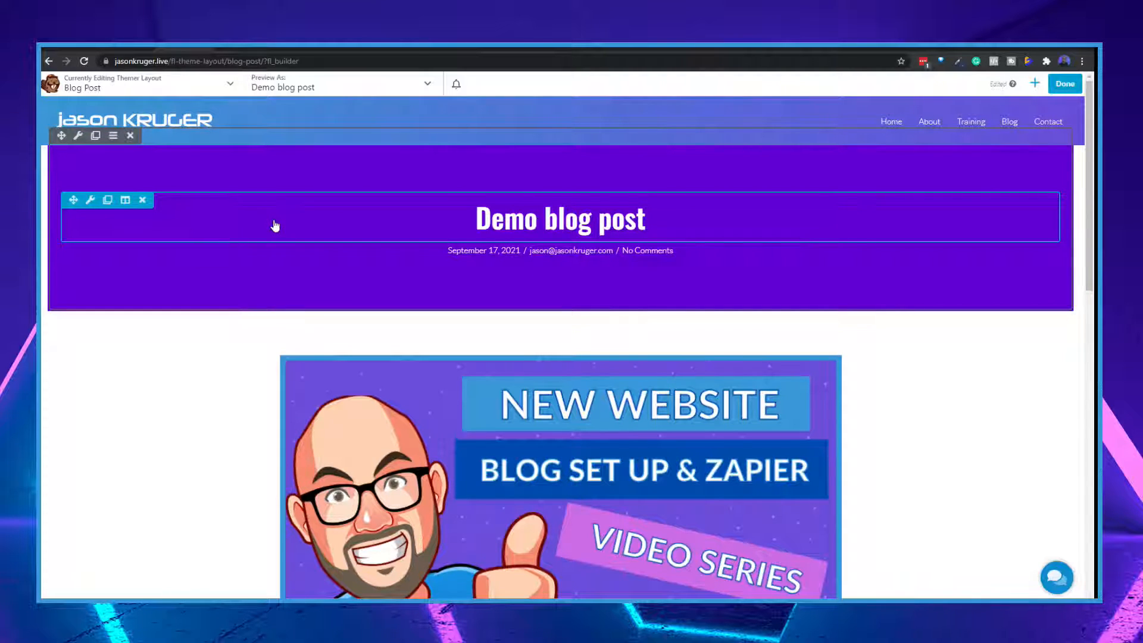
Leave the Blog Post layout preview and open the theme Customiser's global Container settings.
scroll(287, 206, down, 3)
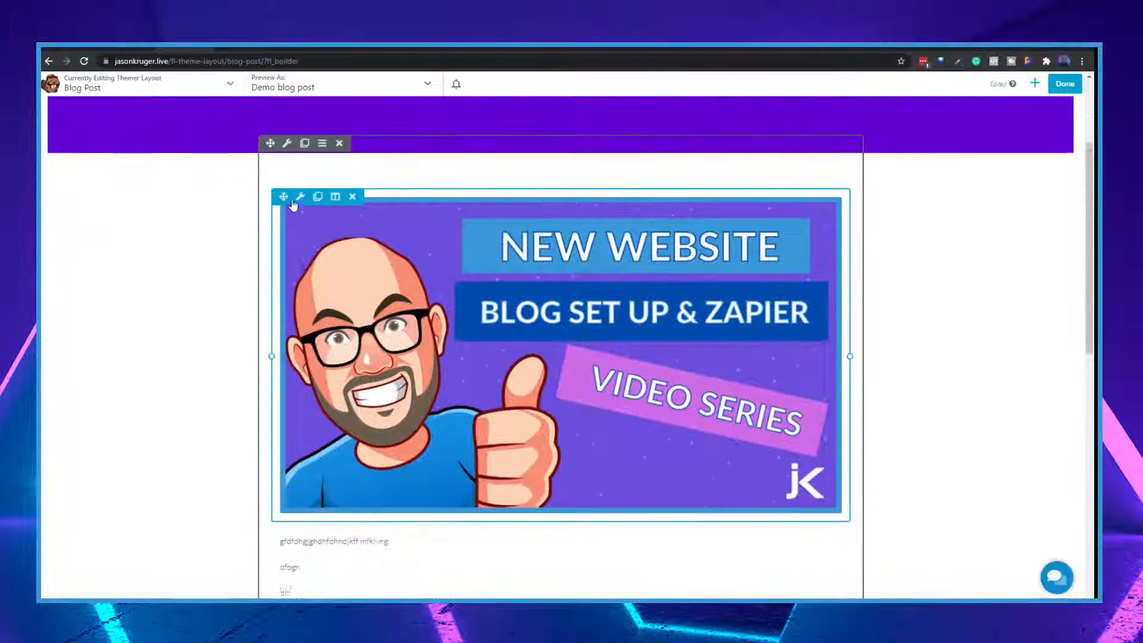
scroll(296, 202, up, 3)
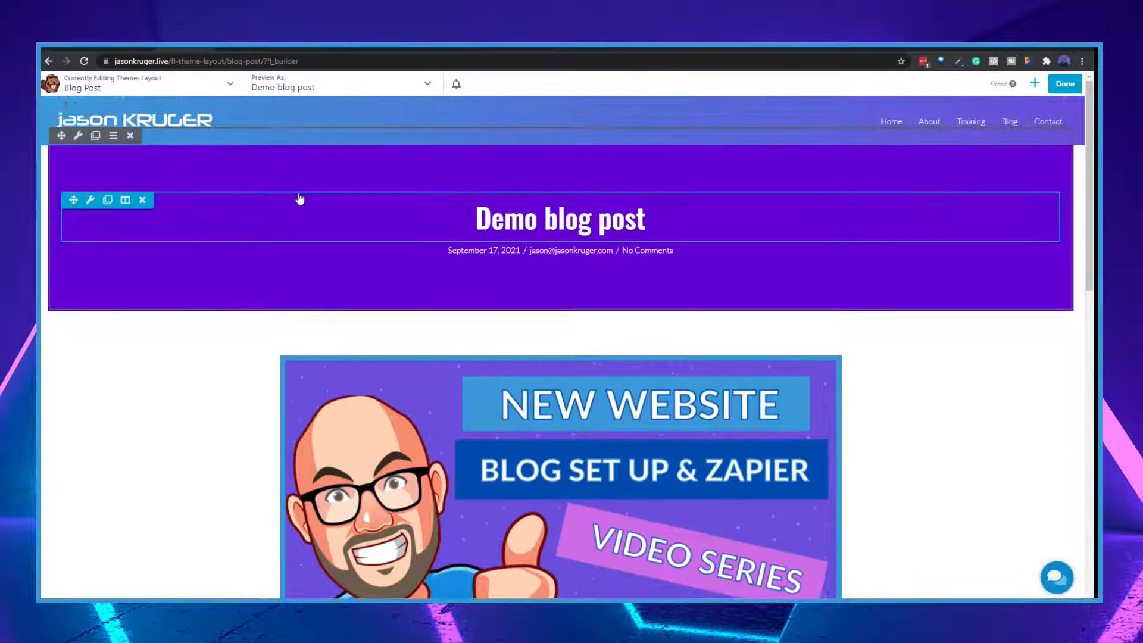
click(123, 44)
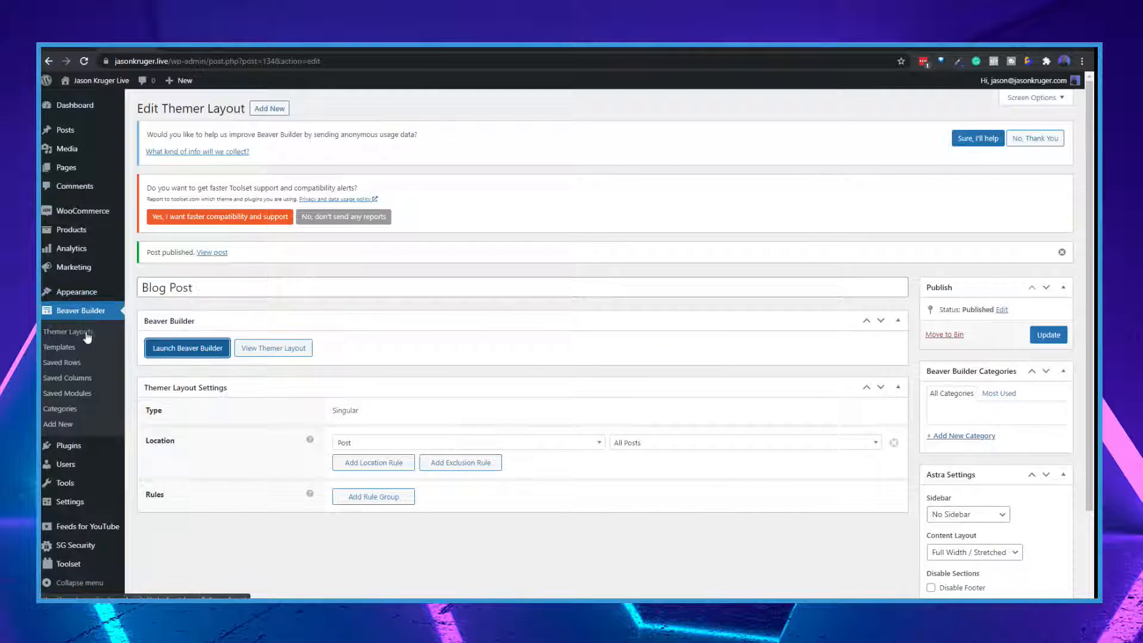
mouse_move(71, 293)
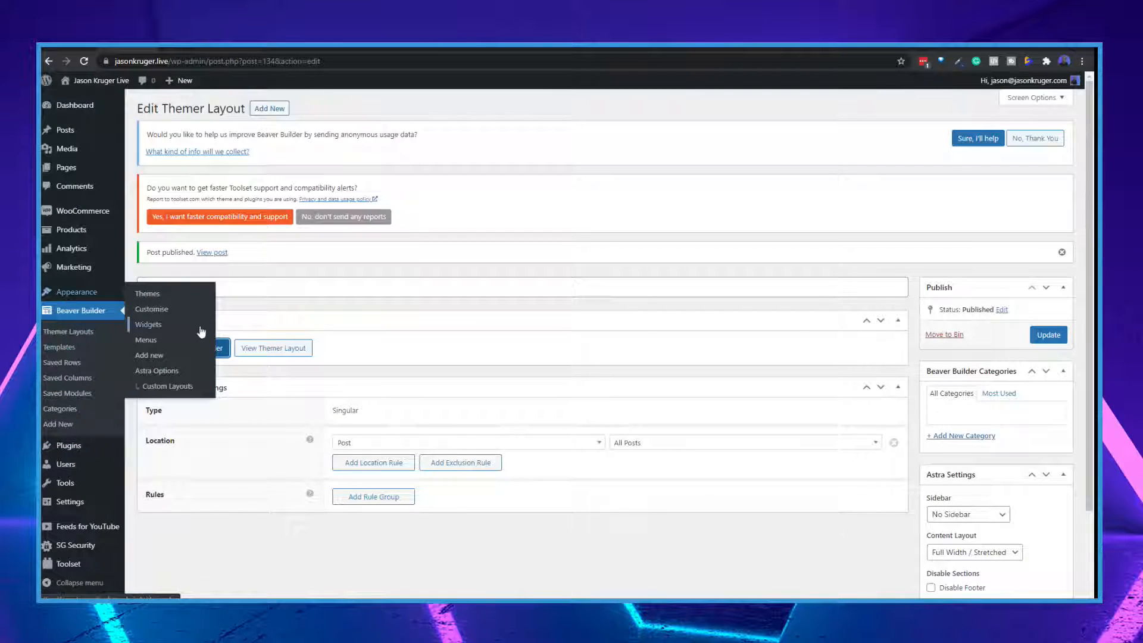
click(160, 310)
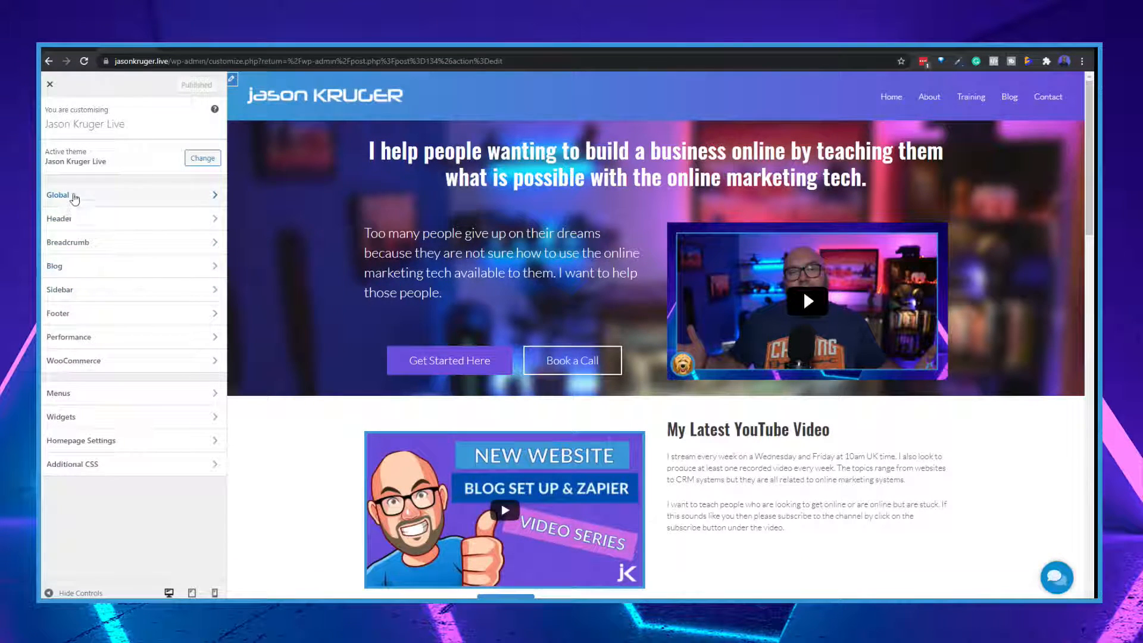
click(75, 199)
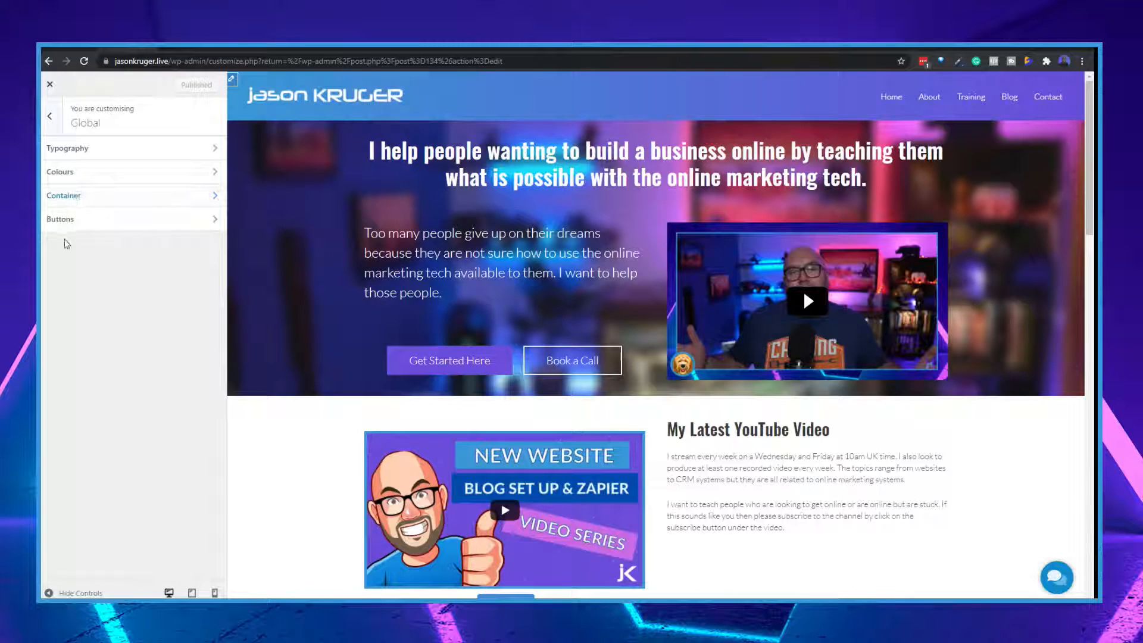
click(65, 195)
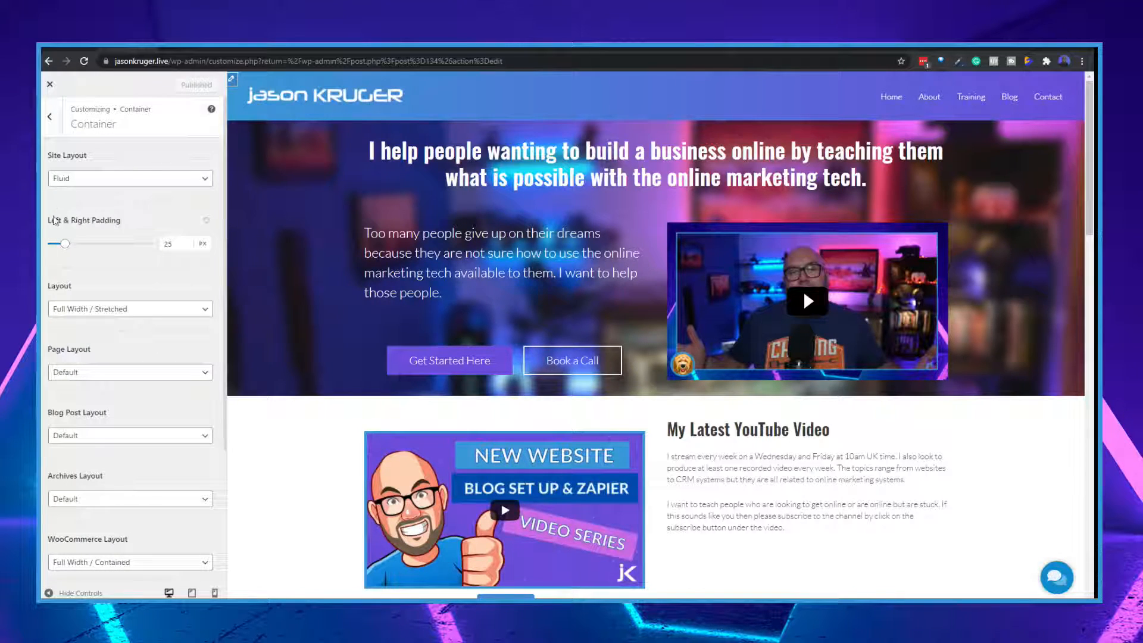
Set the site container's Left & Right Padding to 0 px and publish the change.
click(160, 244)
drag(66, 249, 42, 253)
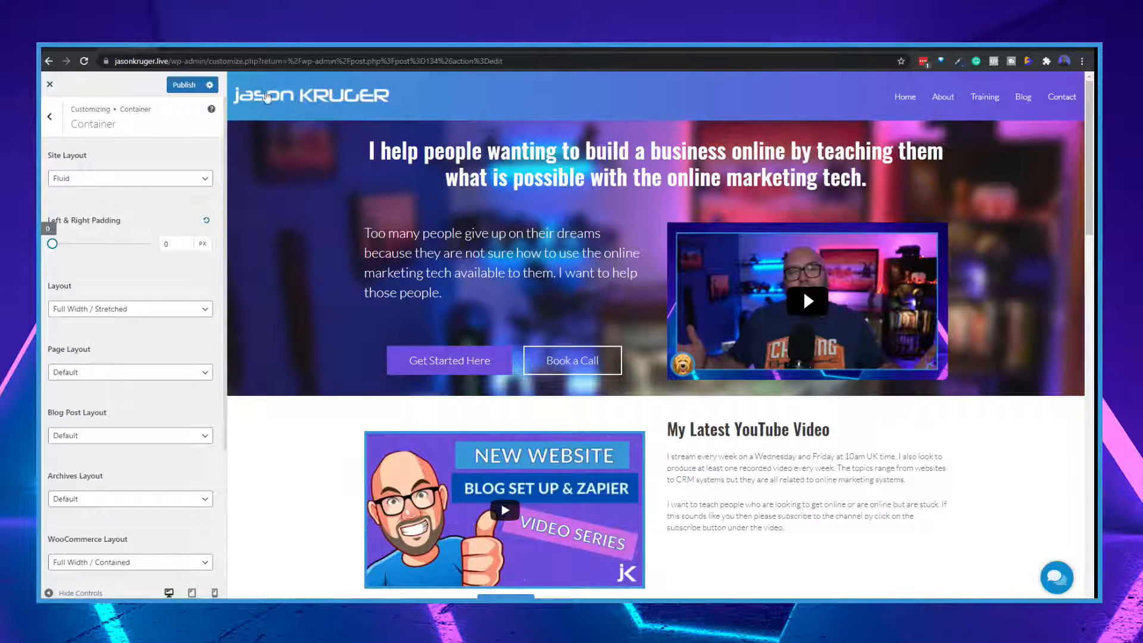
click(183, 87)
right_click(181, 82)
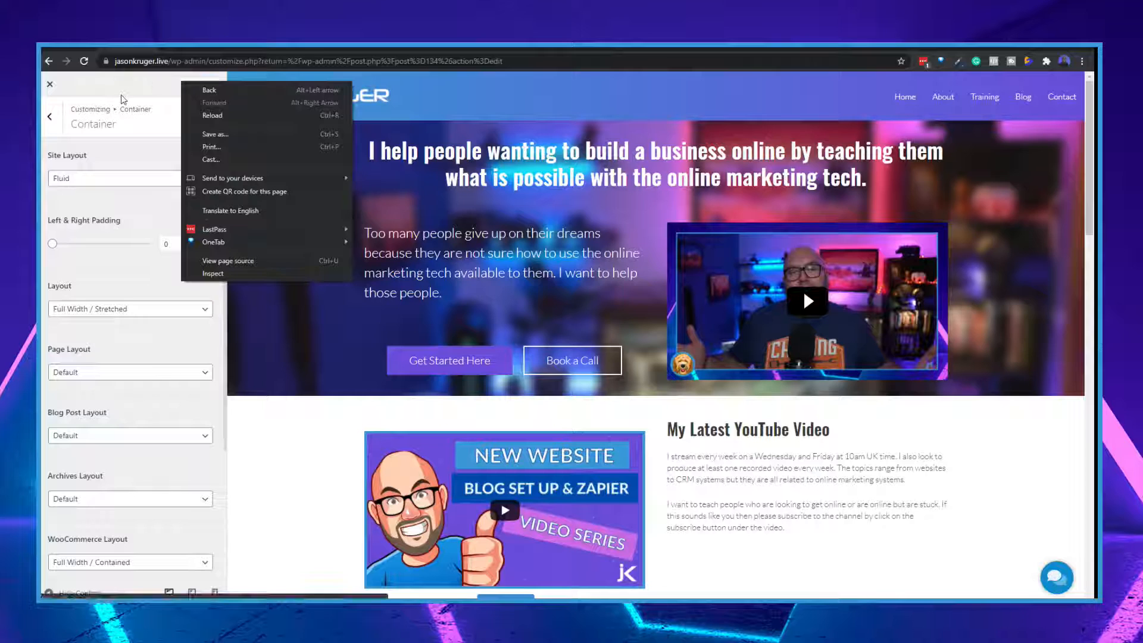
Reload the demo blog post to check its side gaps, and set the container's Left & Right Padding back to 25 px.
click(69, 46)
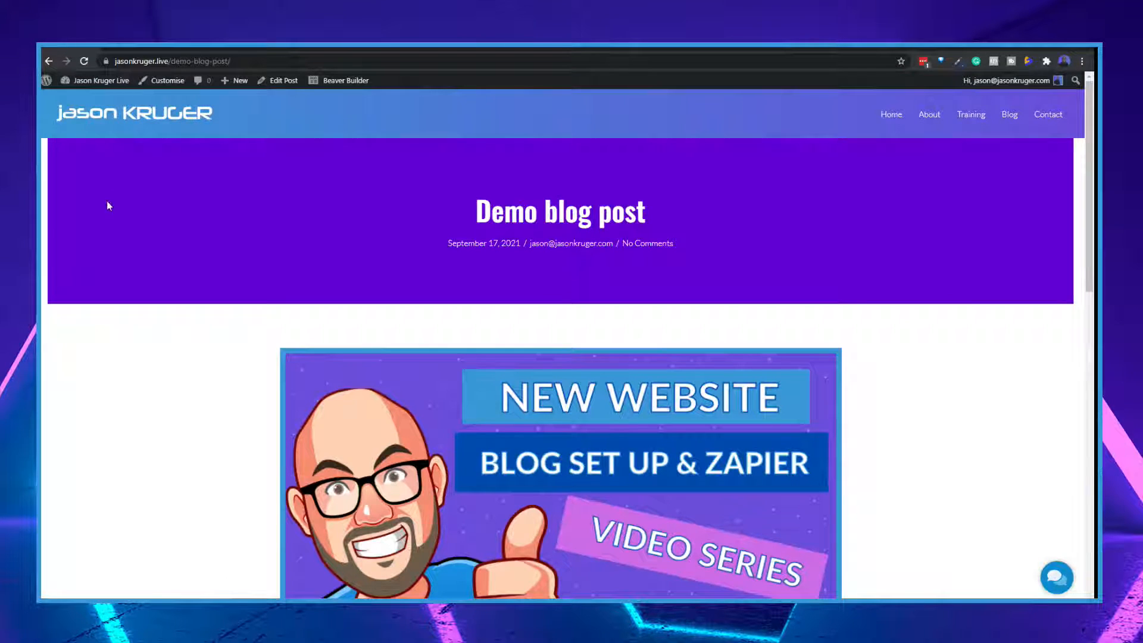
click(87, 62)
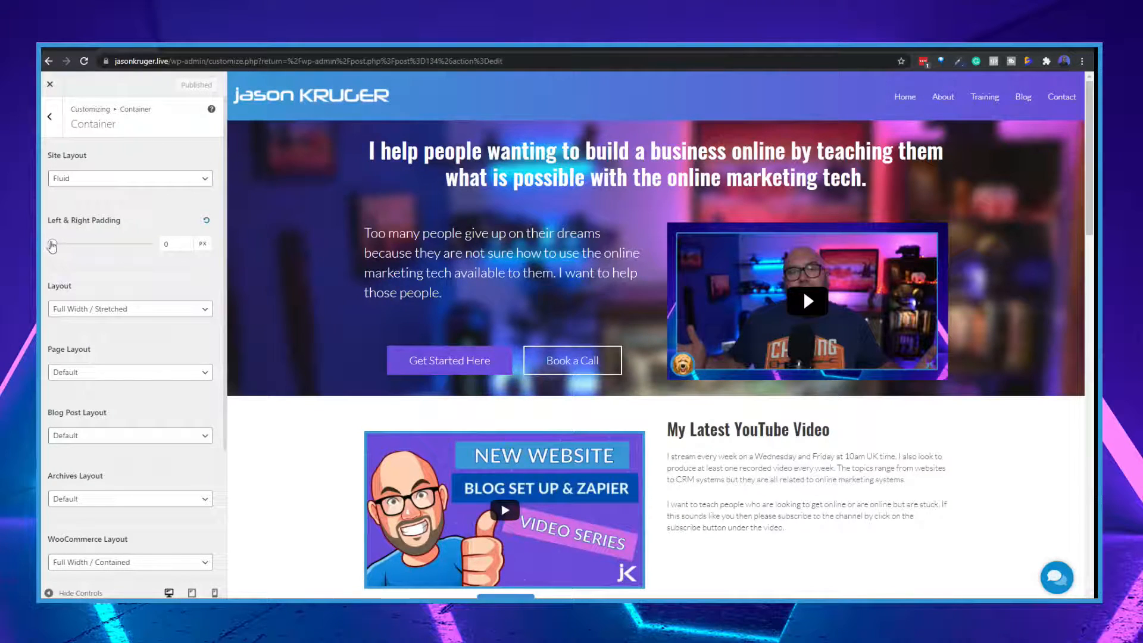
drag(52, 245, 61, 247)
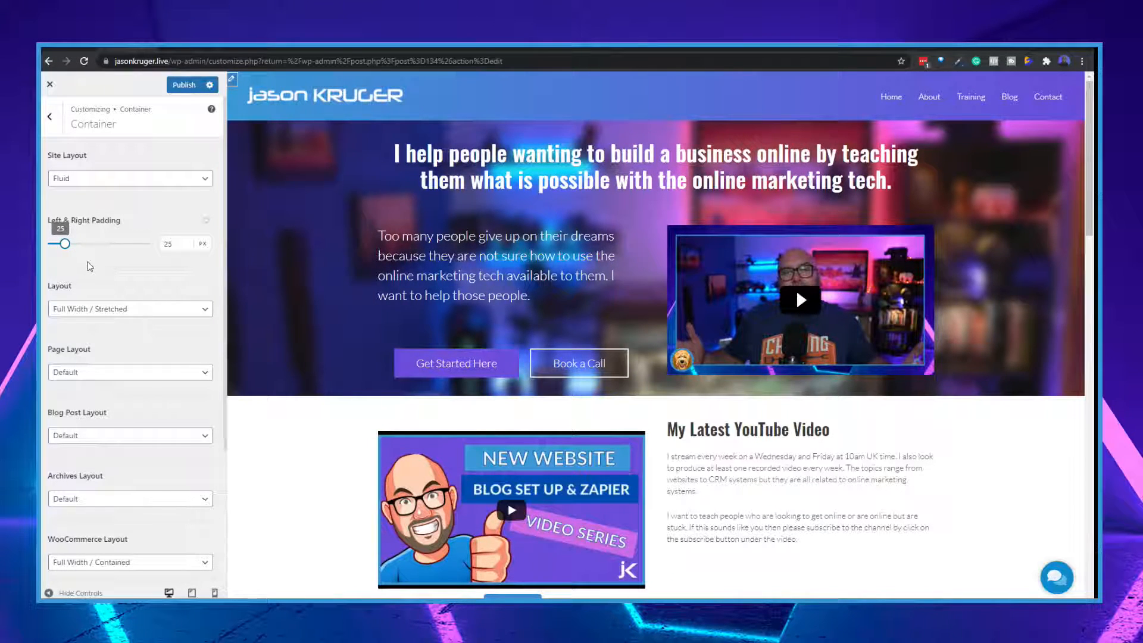
Set the Blog Post Layout and Archives Layout to Full Width / Stretched and publish the changes.
scroll(143, 381, down, 3)
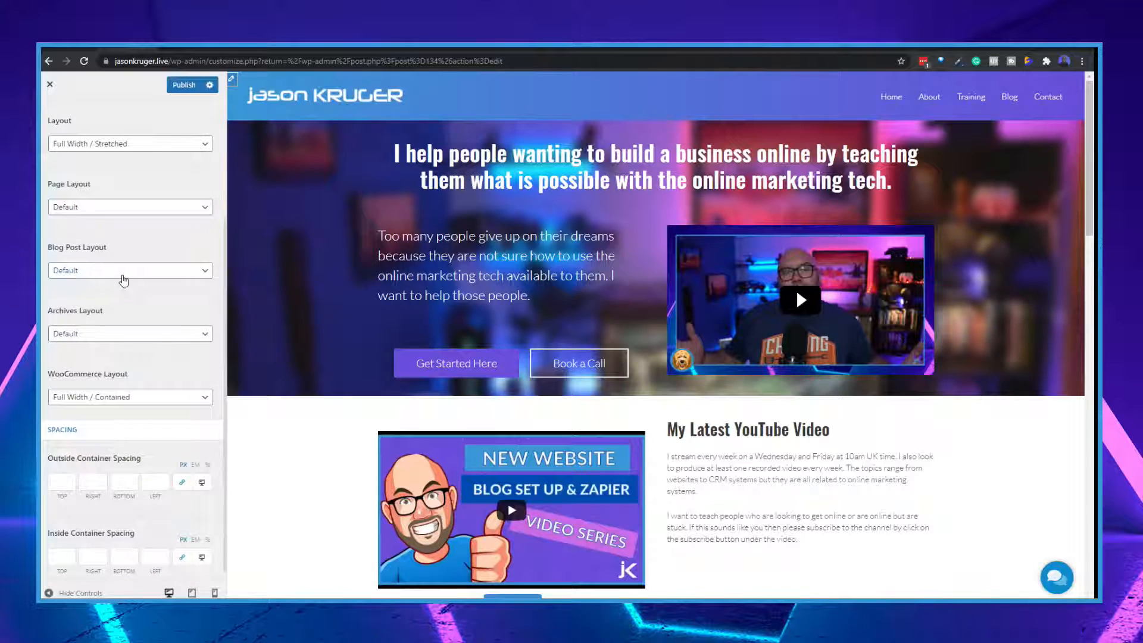
click(98, 272)
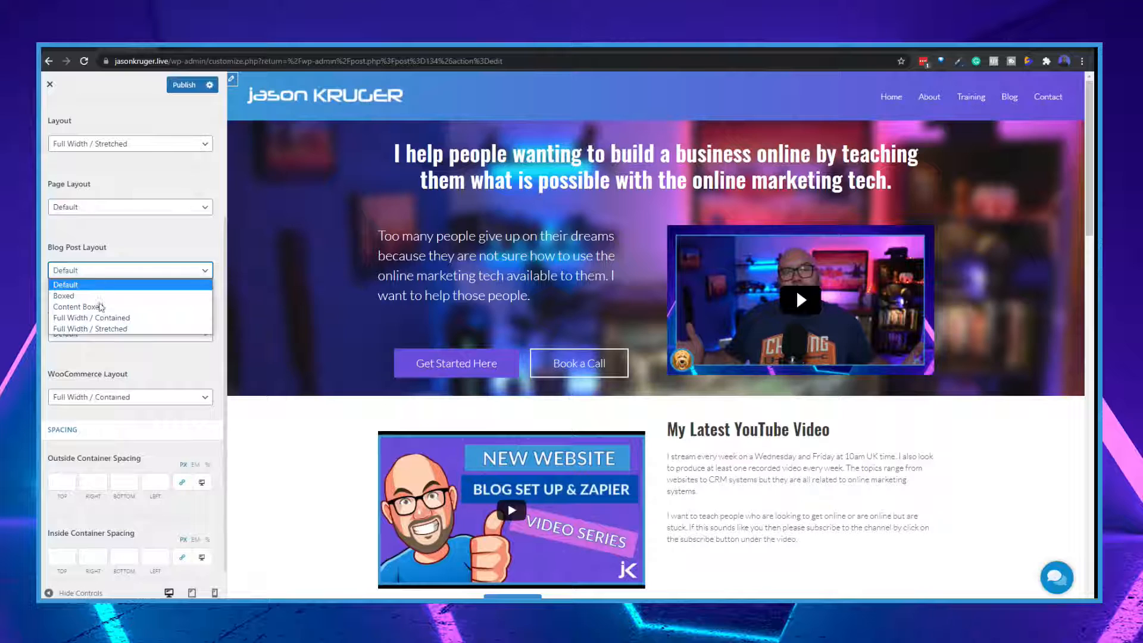
click(111, 328)
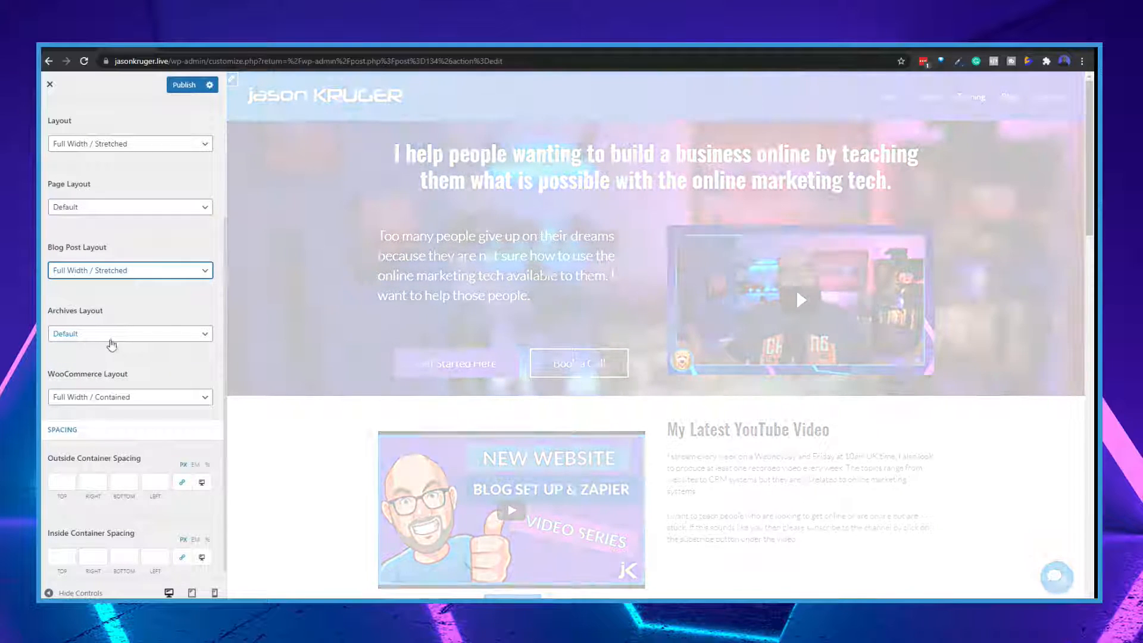
click(96, 334)
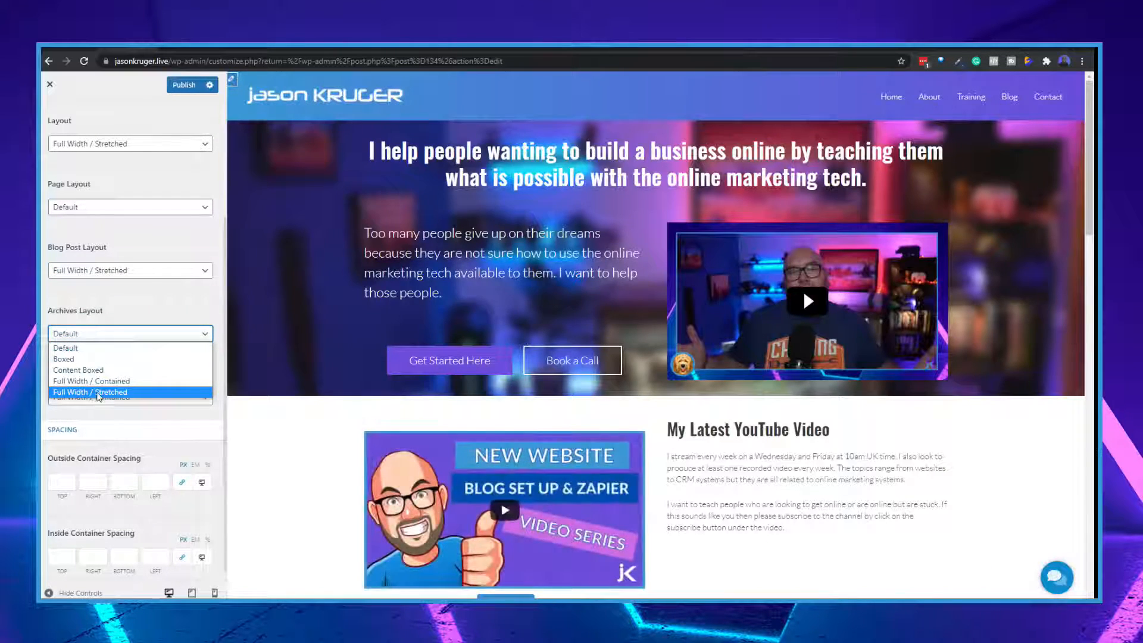
click(97, 393)
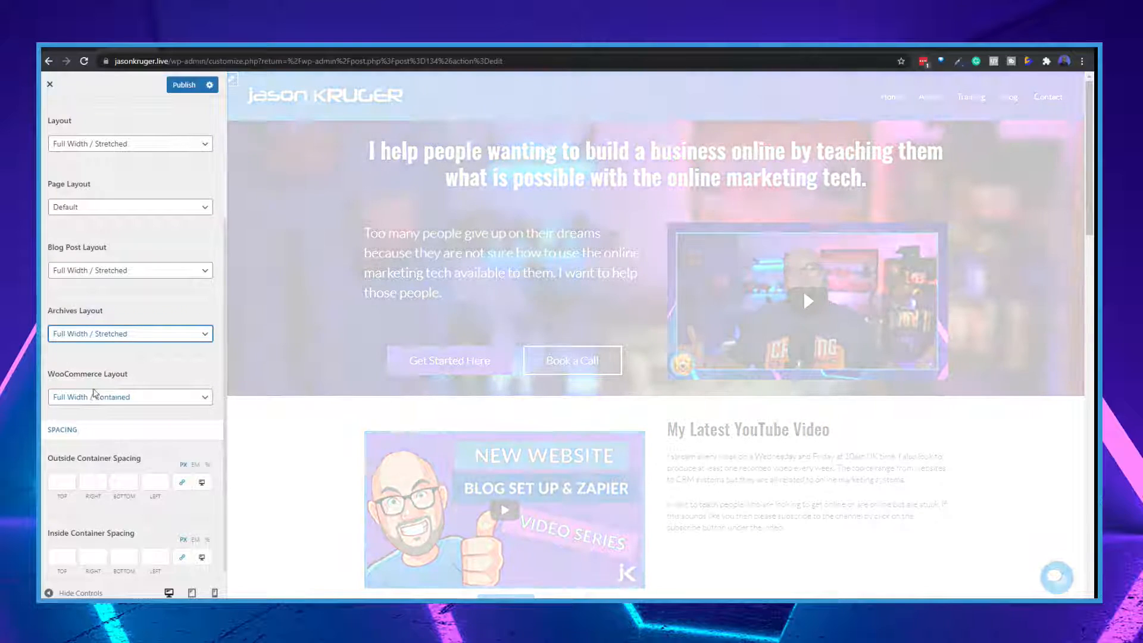
scroll(97, 229, up, 2)
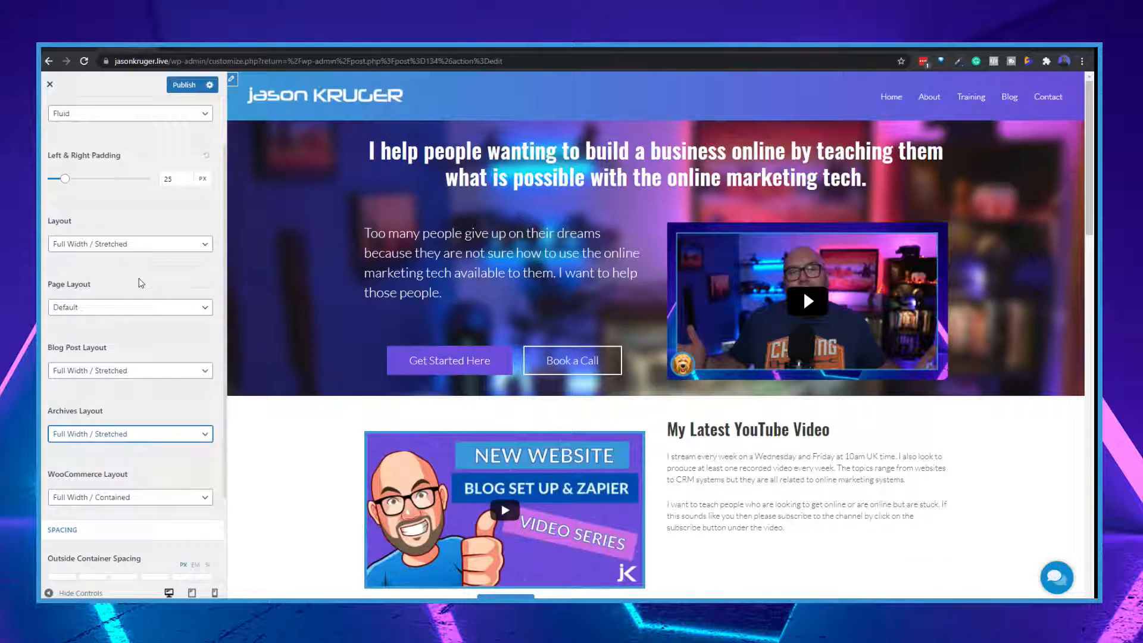
click(176, 84)
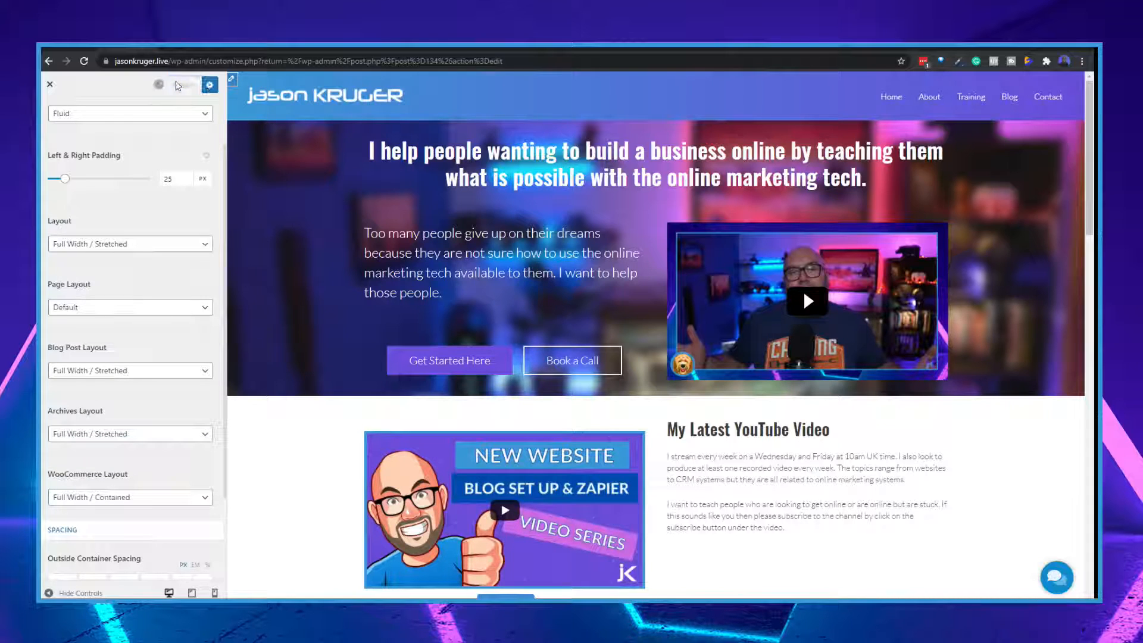
Reload the live demo blog post to check the title row's side gaps, and return to the Container settings.
click(49, 61)
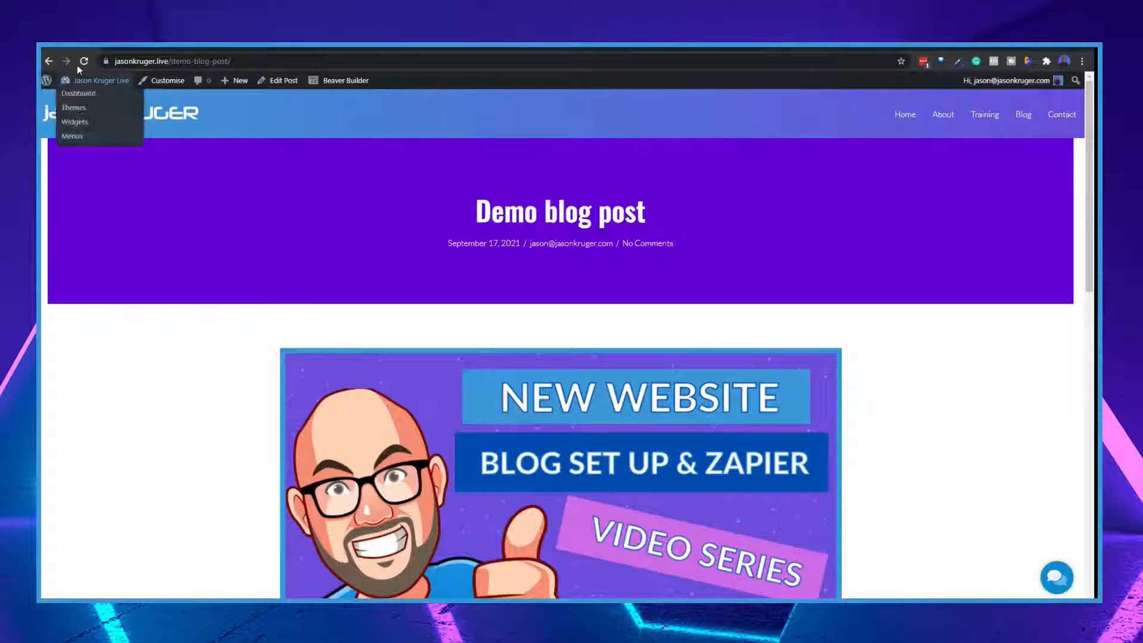
click(83, 62)
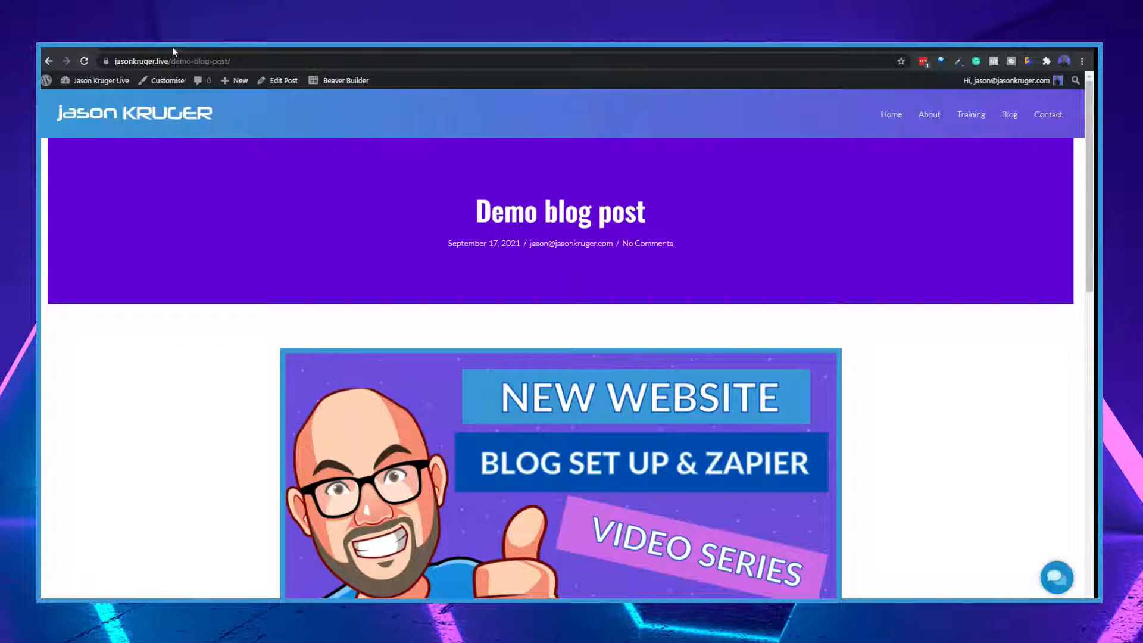
click(121, 47)
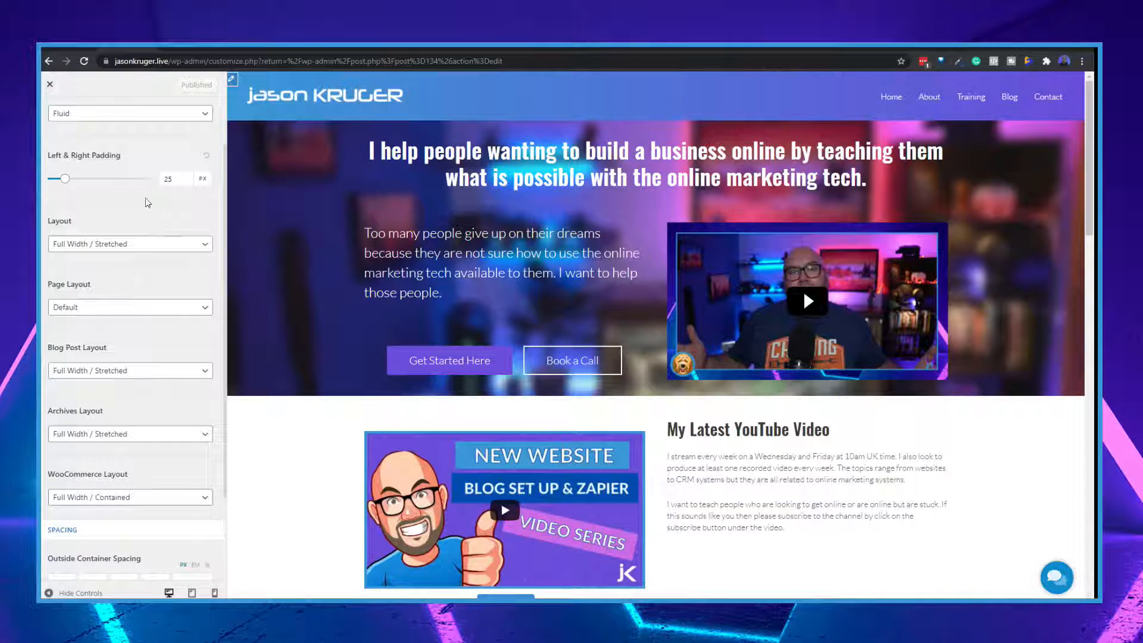
Return to the Blog Post layout in Beaver Builder and check the width settings of the row holding the post content.
click(176, 45)
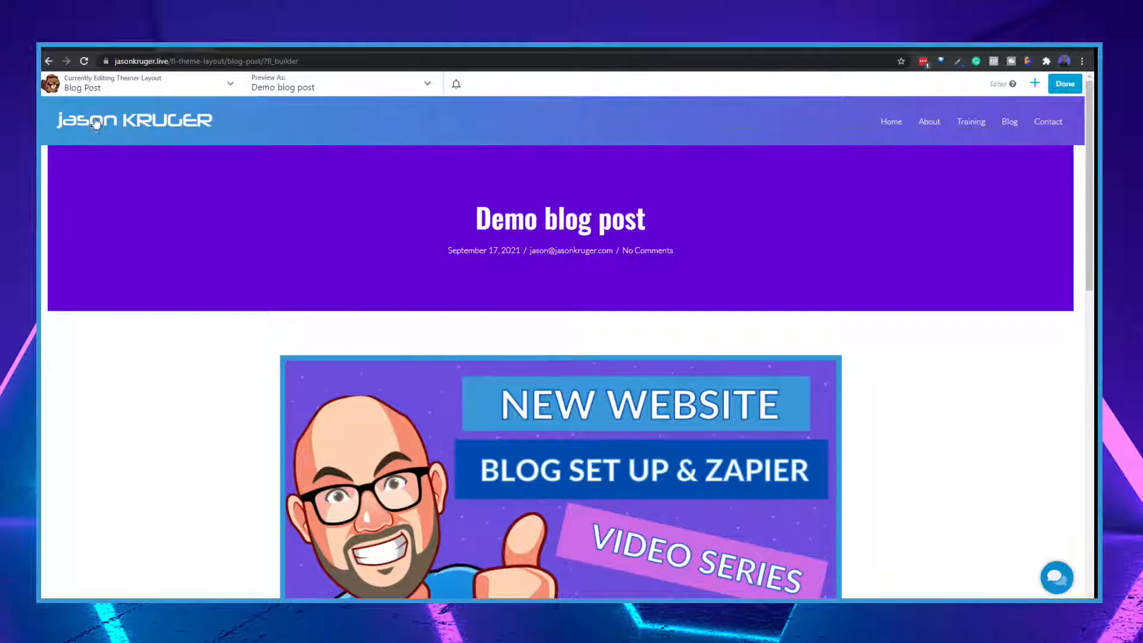
scroll(178, 387, down, 4)
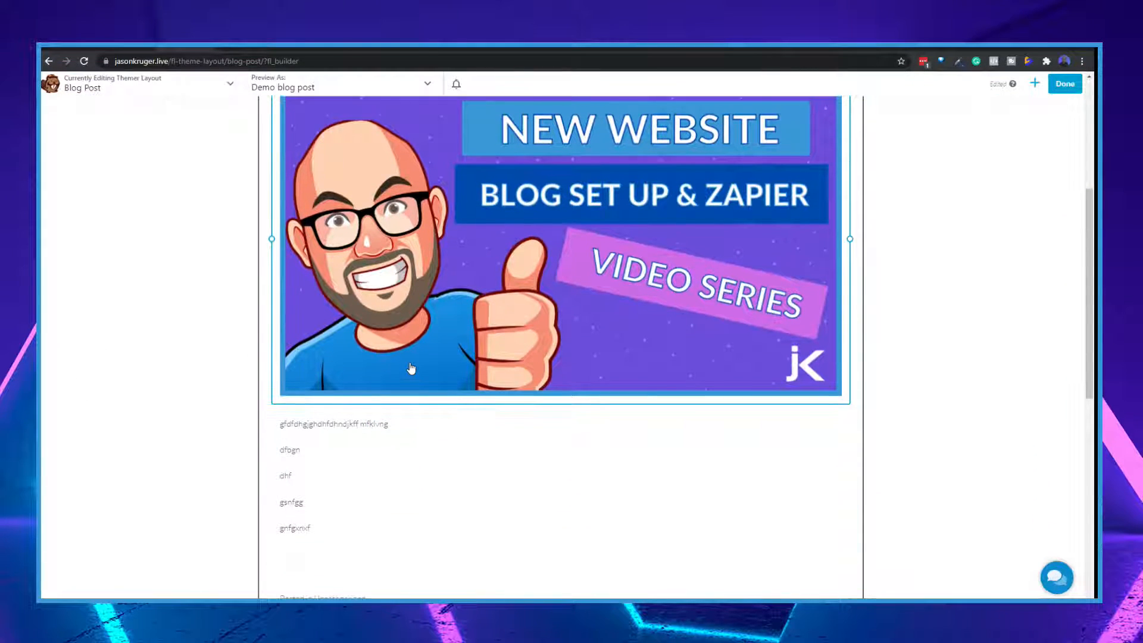
scroll(386, 415, up, 4)
click(287, 248)
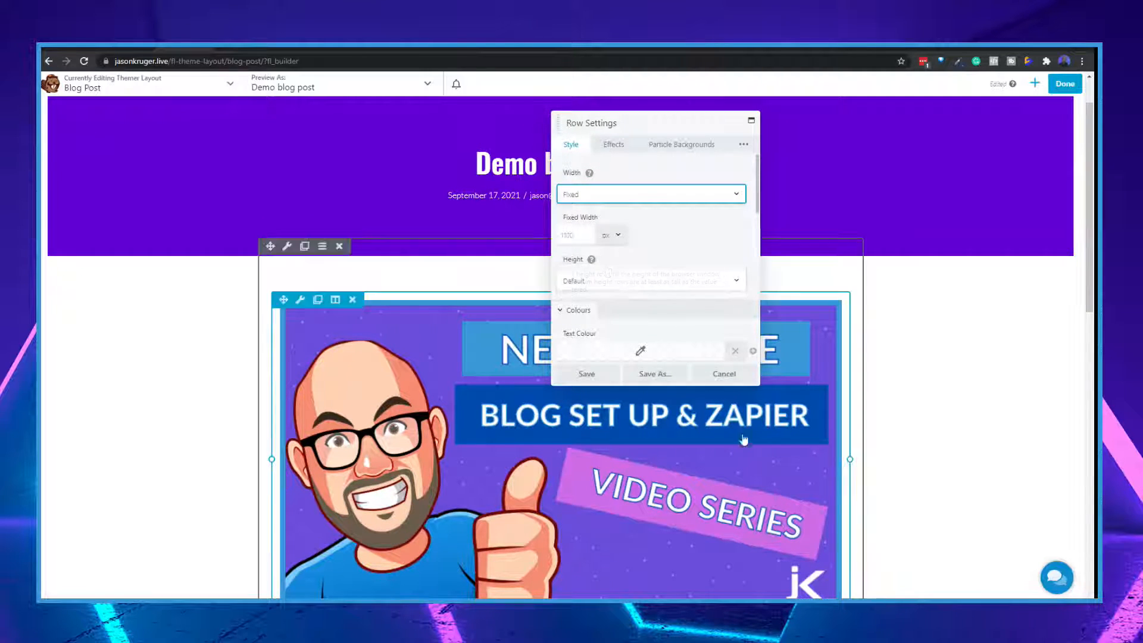
click(721, 375)
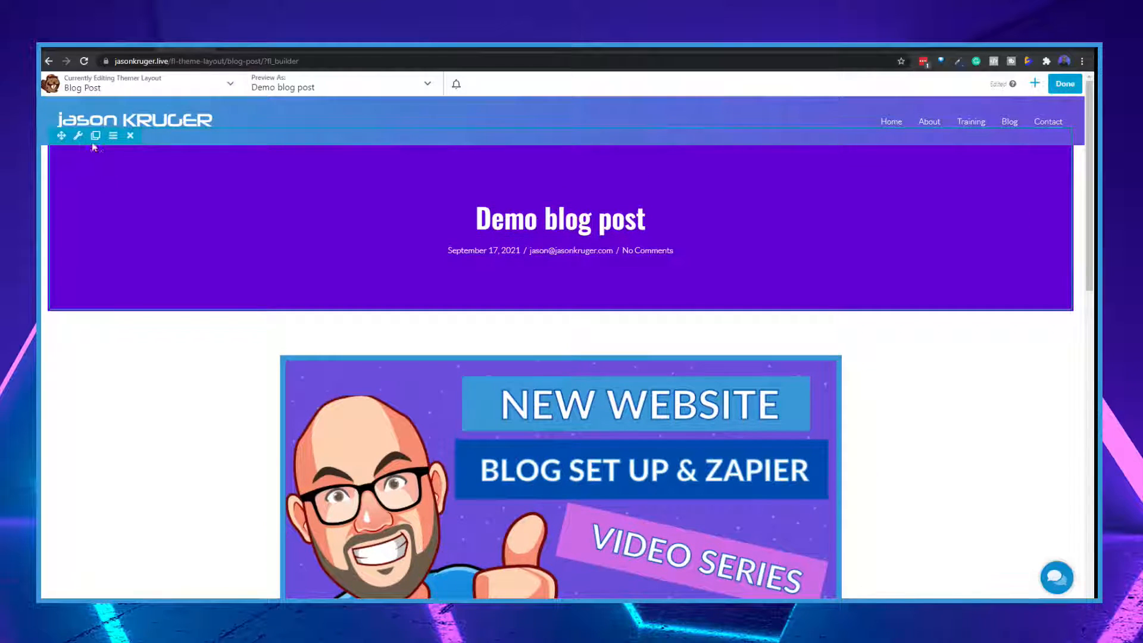
Check the width, colour and background style settings of the title row in the Blog Post layout.
click(77, 135)
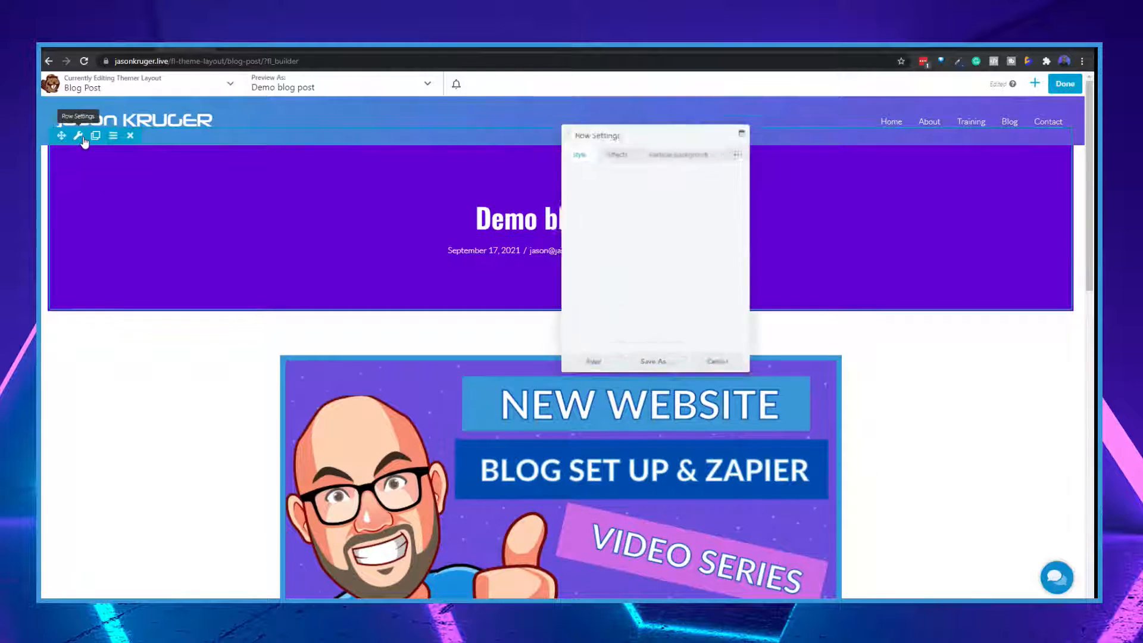
scroll(652, 277, down, 4)
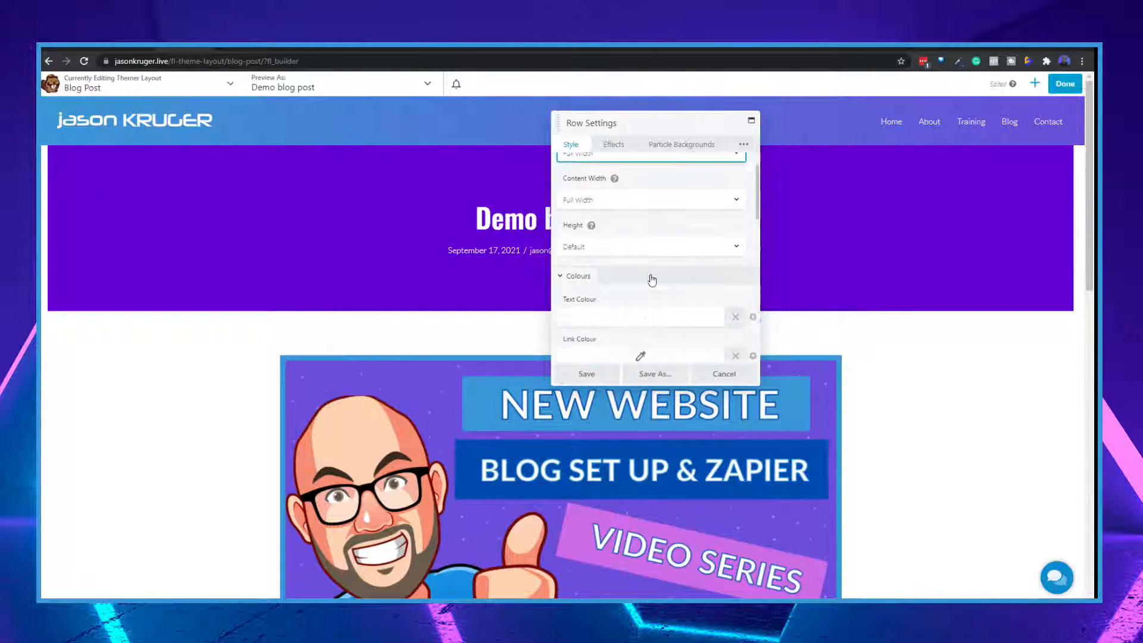
scroll(652, 278, up, 4)
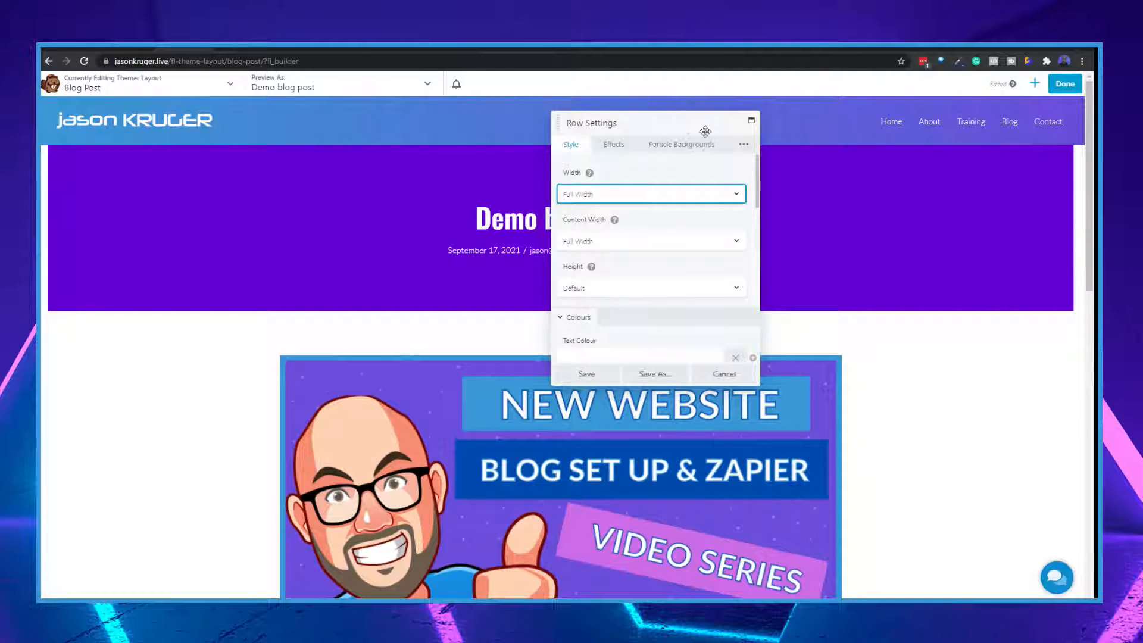
scroll(634, 214, down, 8)
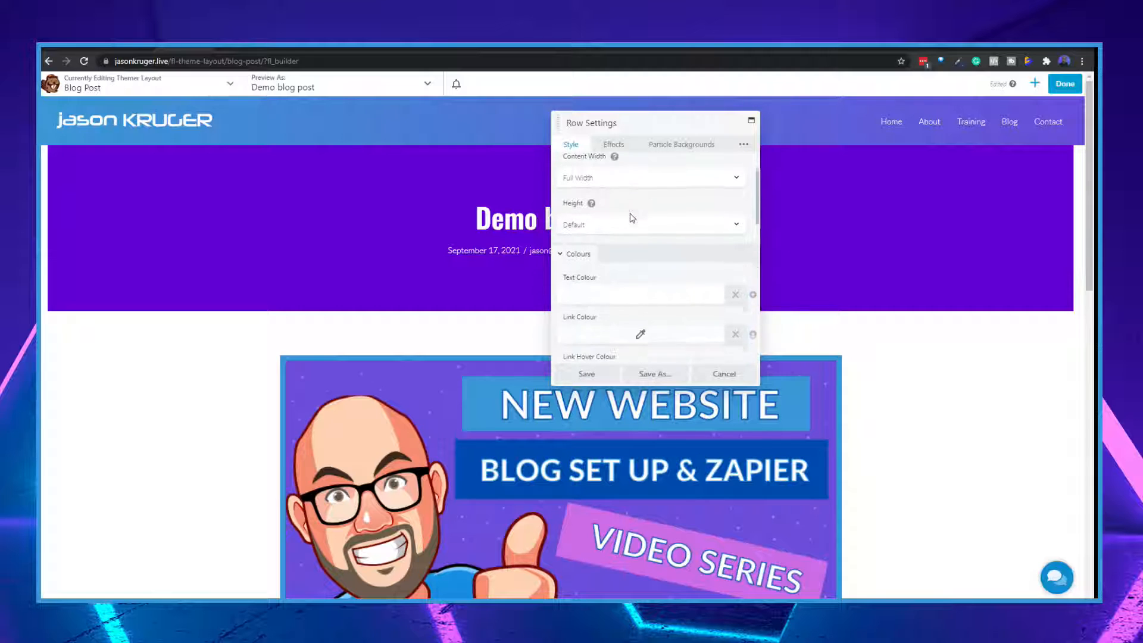
scroll(638, 229, up, 5)
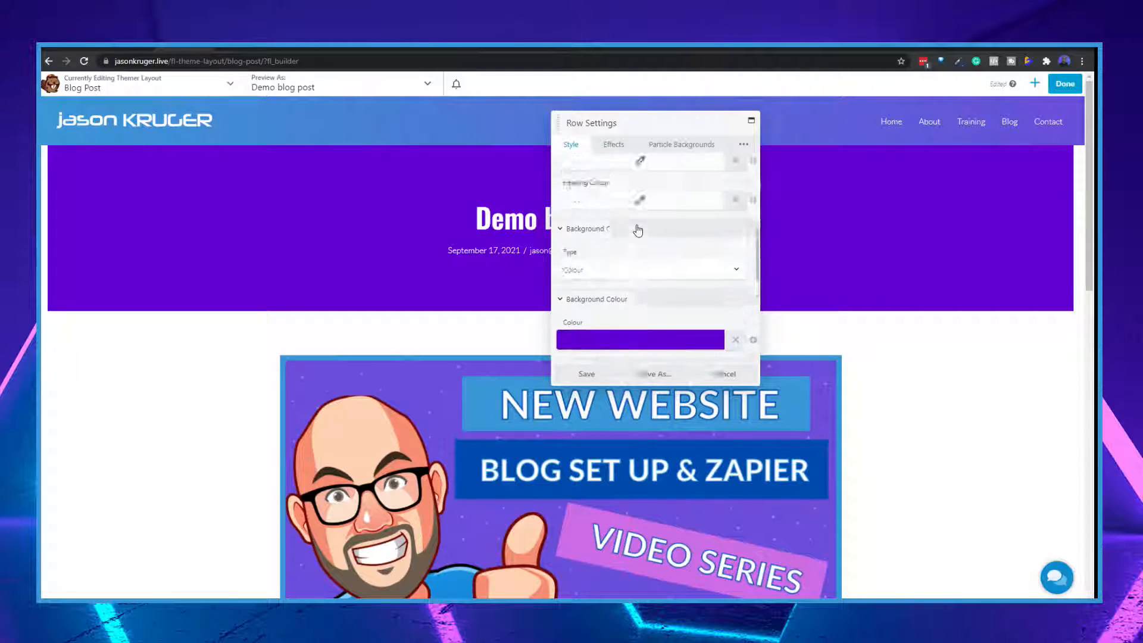
scroll(637, 230, down, 5)
scroll(637, 231, up, 10)
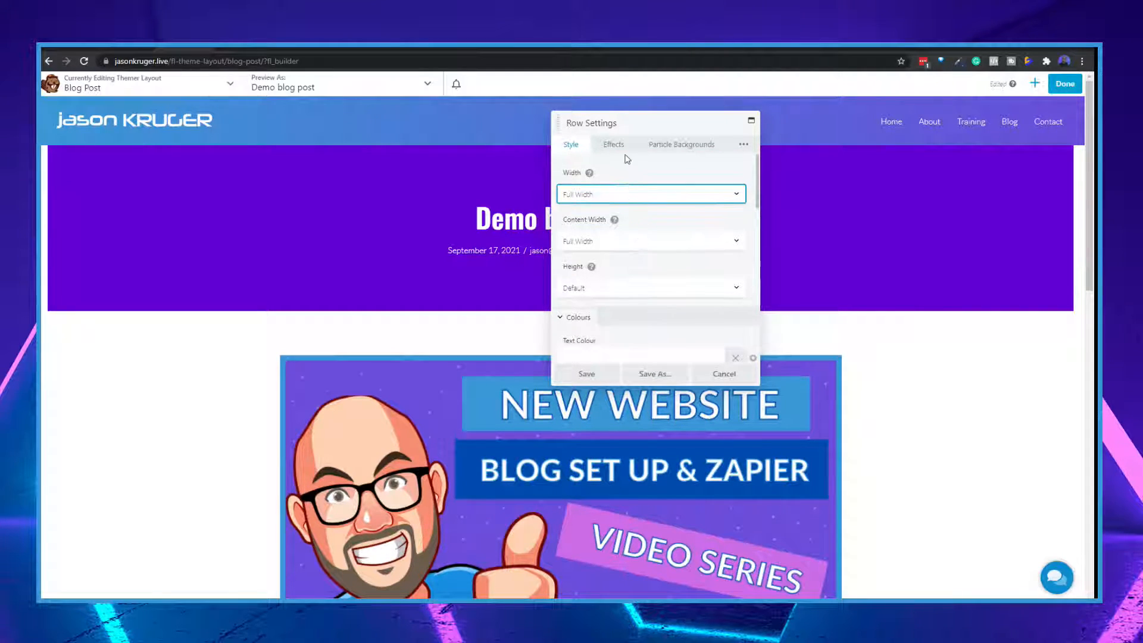
Check the title row's advanced margins and padding, and close its settings without changes.
click(744, 144)
click(604, 176)
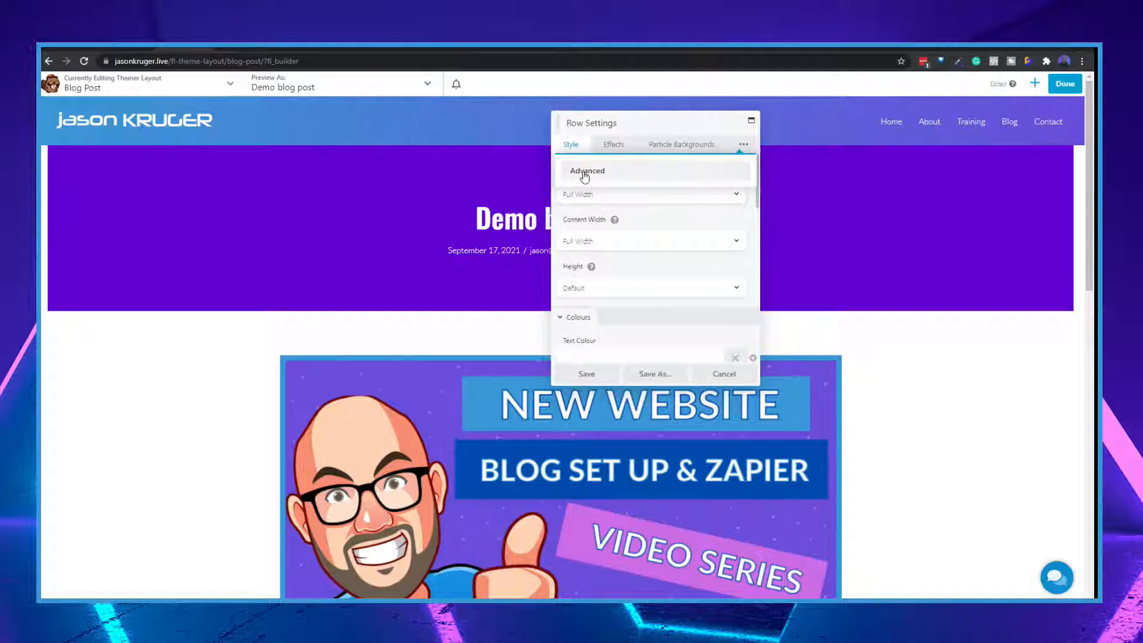
click(596, 212)
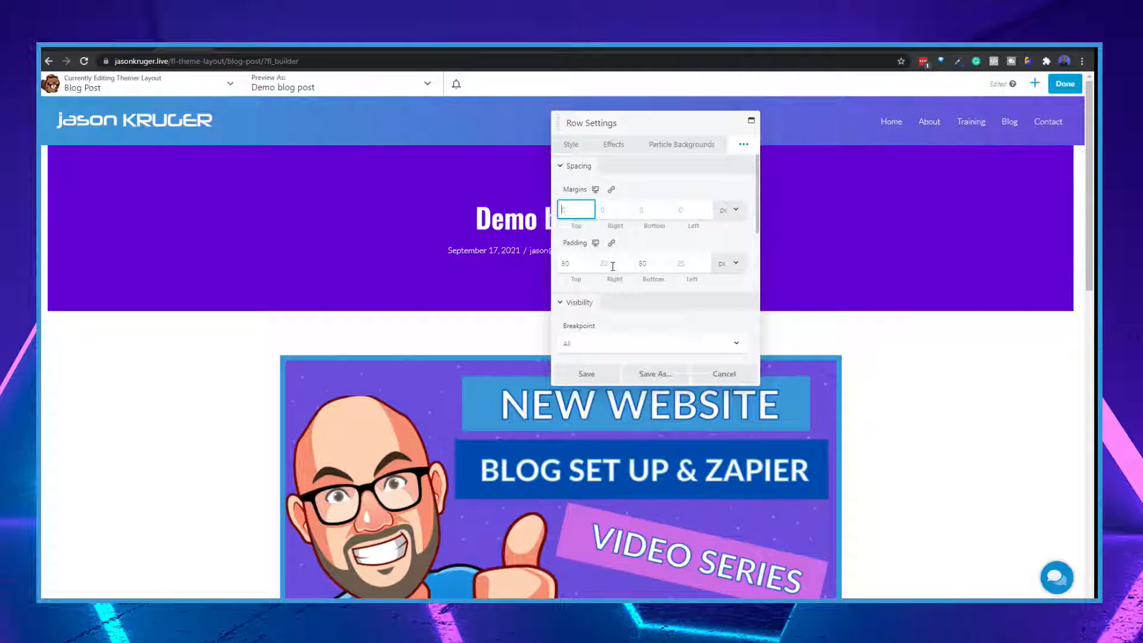
click(724, 374)
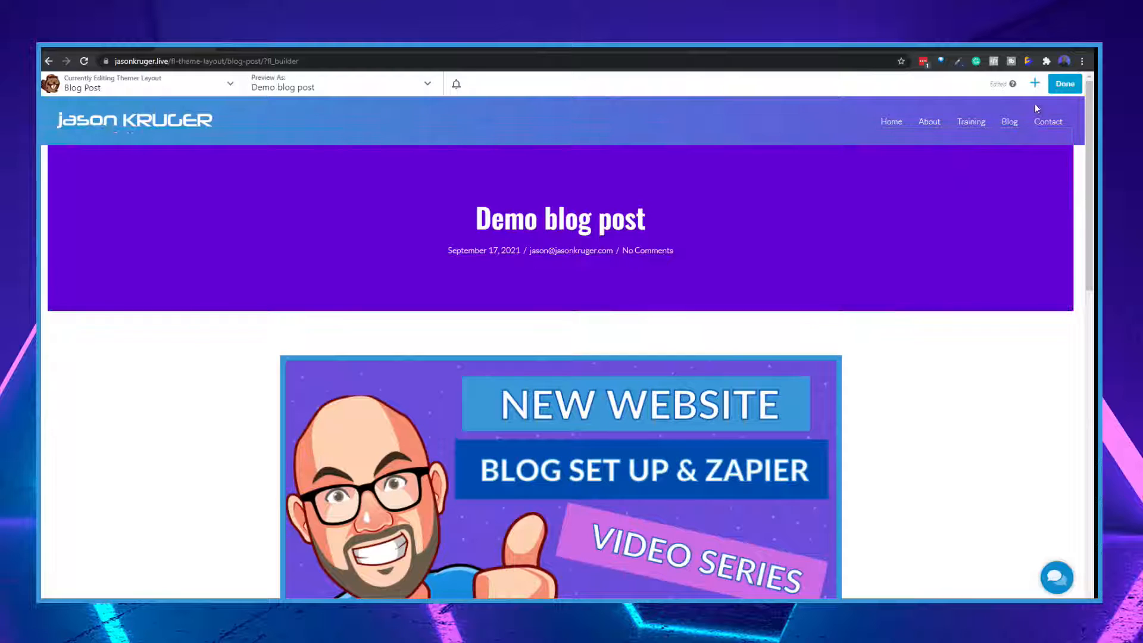
Publish the Blog Post themer layout and reload its page outside the builder.
click(1064, 87)
click(1010, 84)
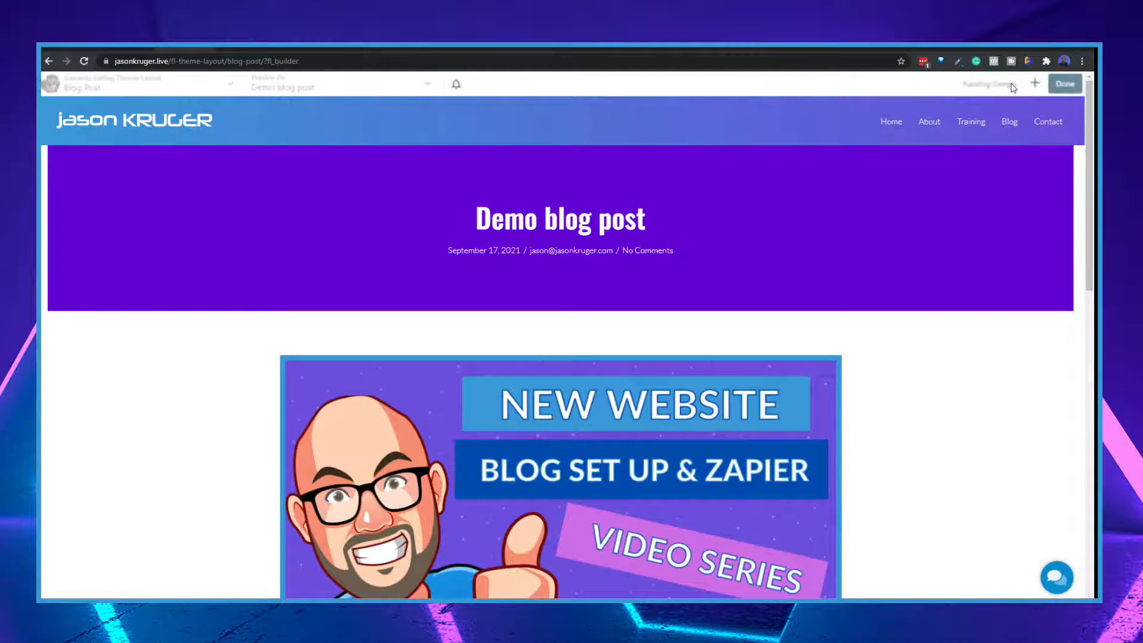
click(84, 60)
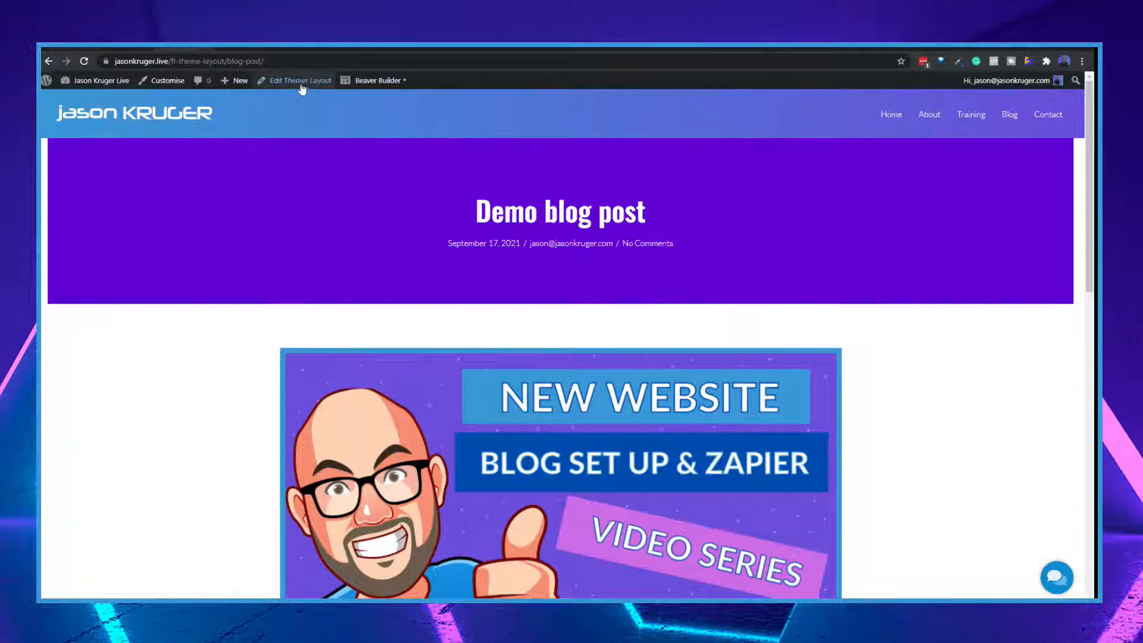
Try Full Width for both the Width and Content Width of the row holding the post content in Beaver Builder.
click(389, 87)
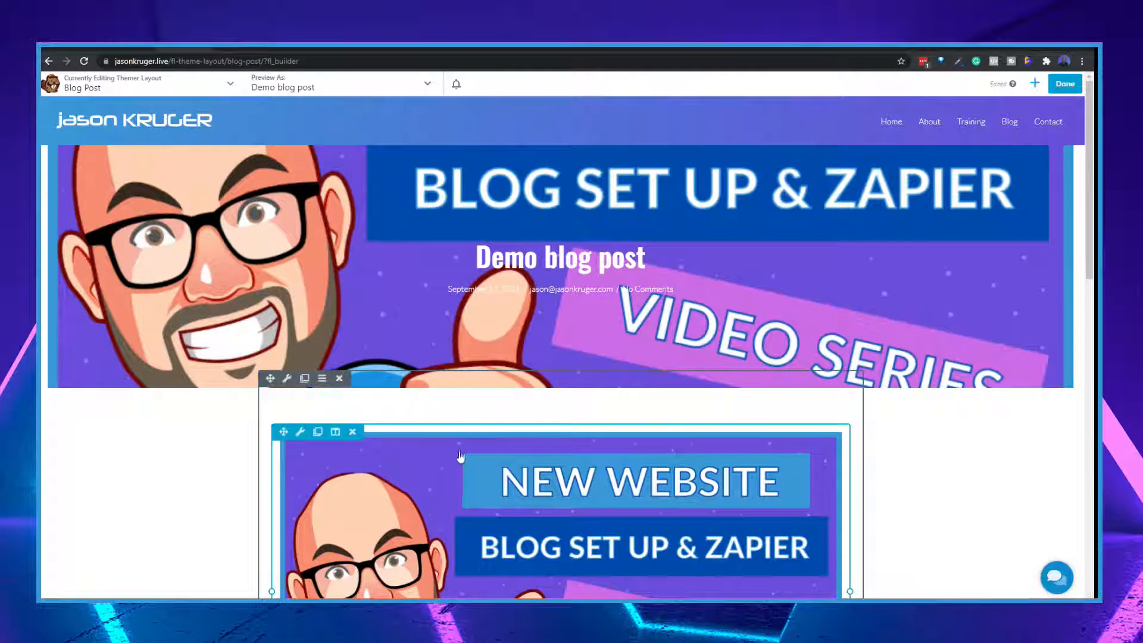
scroll(357, 387, down, 1)
click(287, 324)
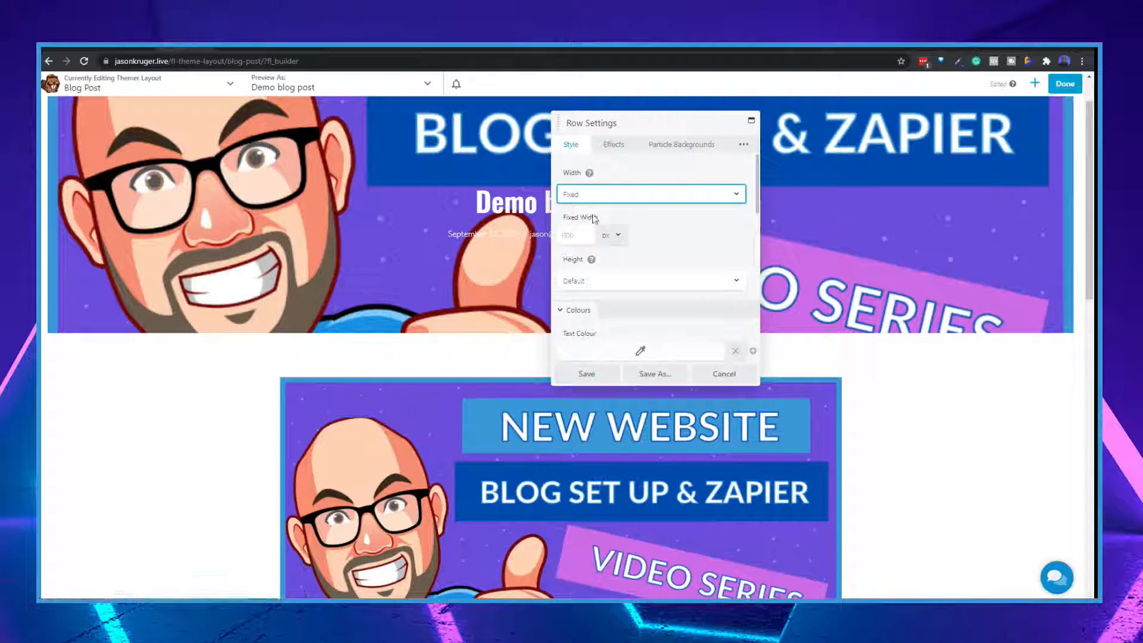
click(590, 196)
click(594, 217)
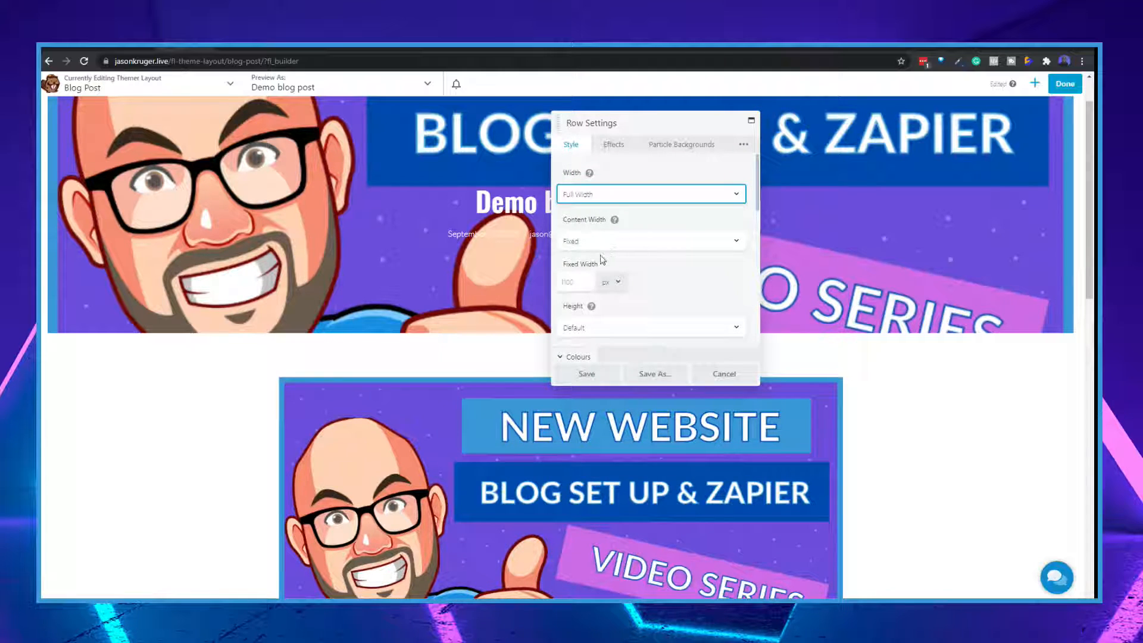
click(607, 241)
click(602, 263)
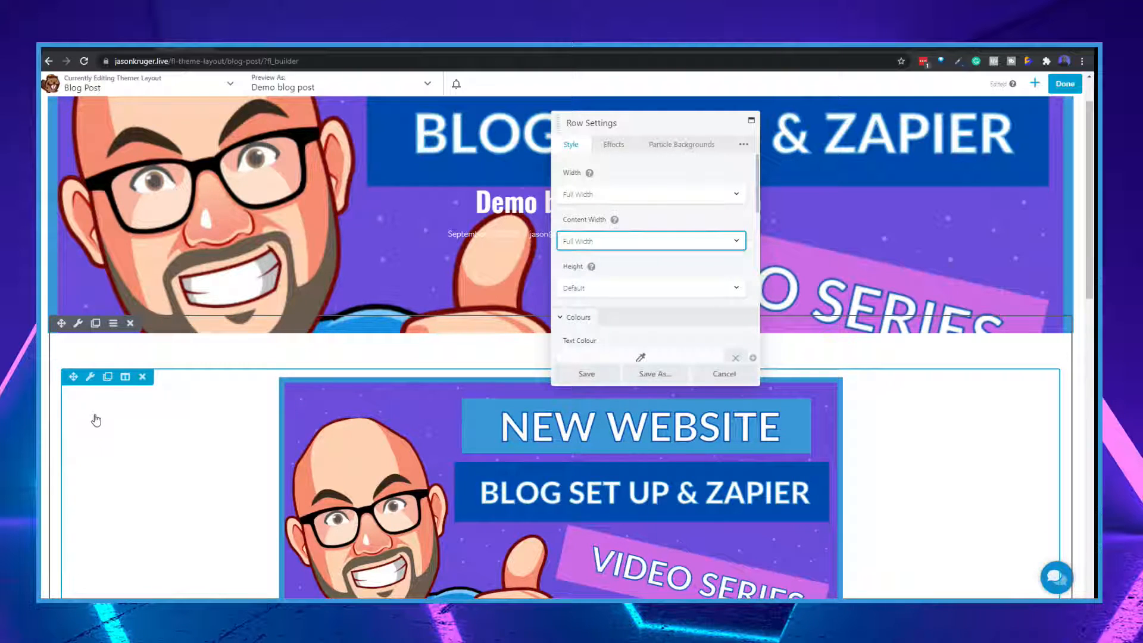
click(731, 375)
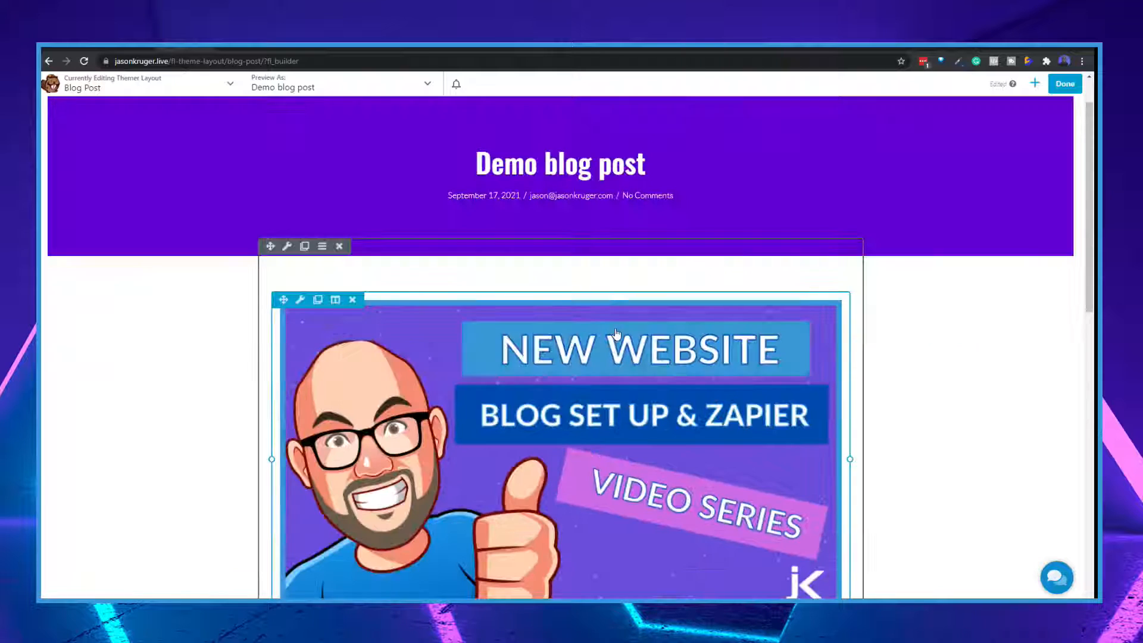
Publish the Blog Post layout and check the title row's side gaps on the live demo blog post.
scroll(618, 340, down, 1)
scroll(619, 334, up, 3)
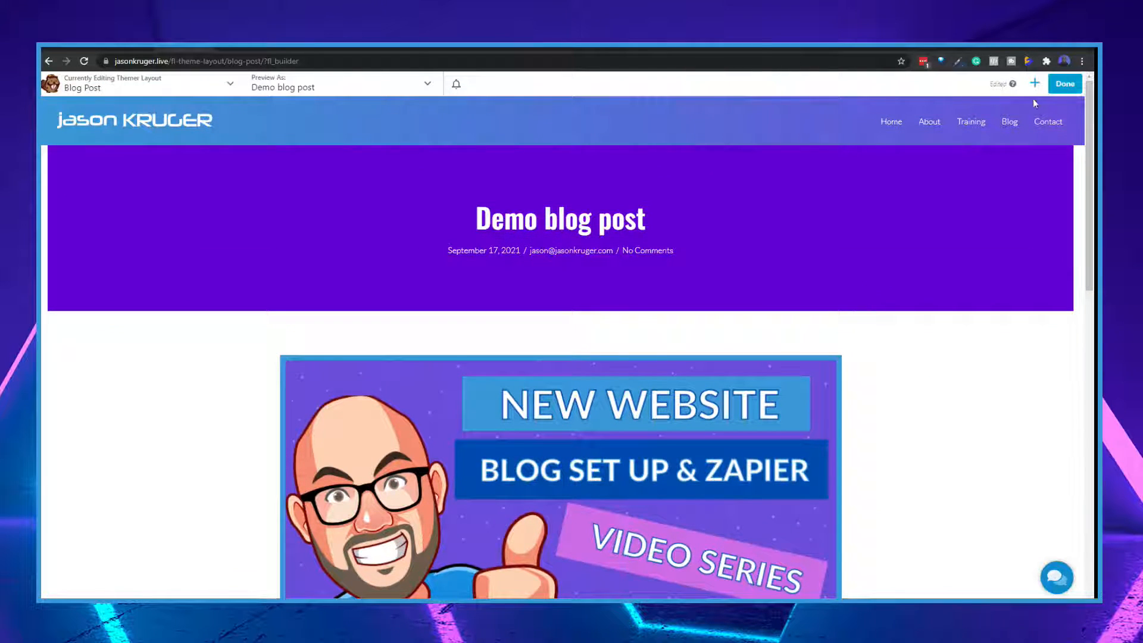
click(1065, 83)
click(1016, 84)
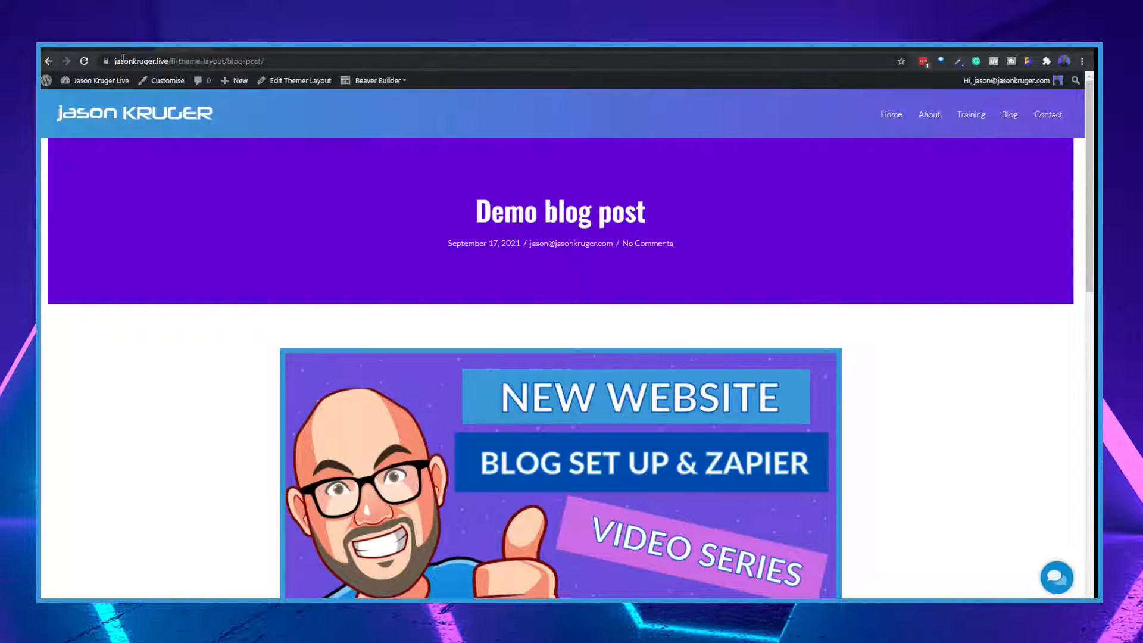
click(66, 47)
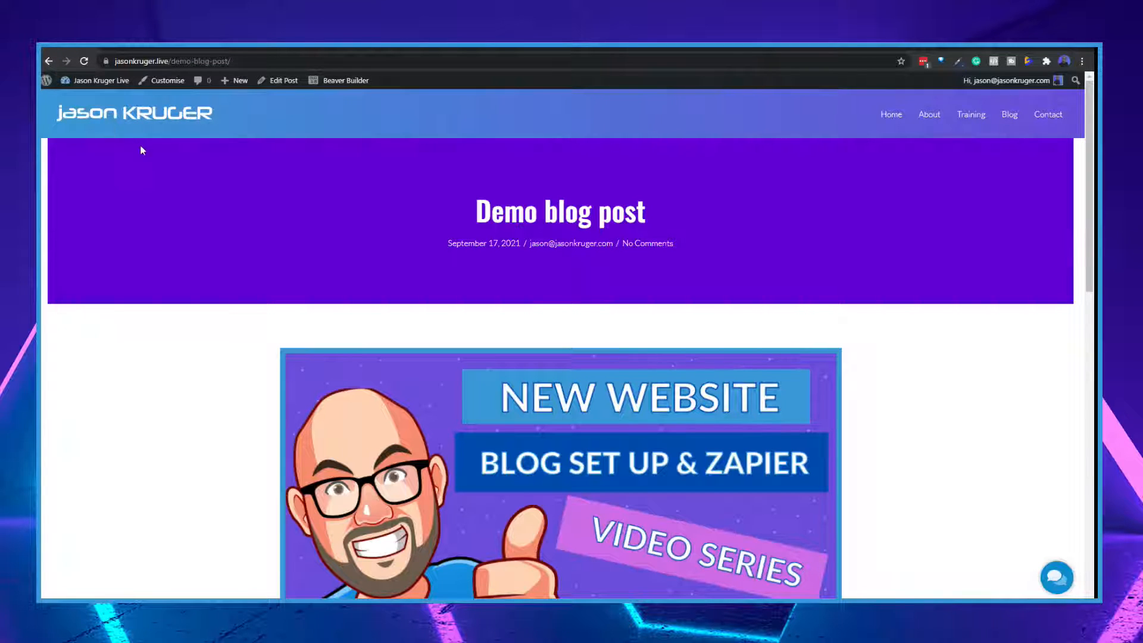
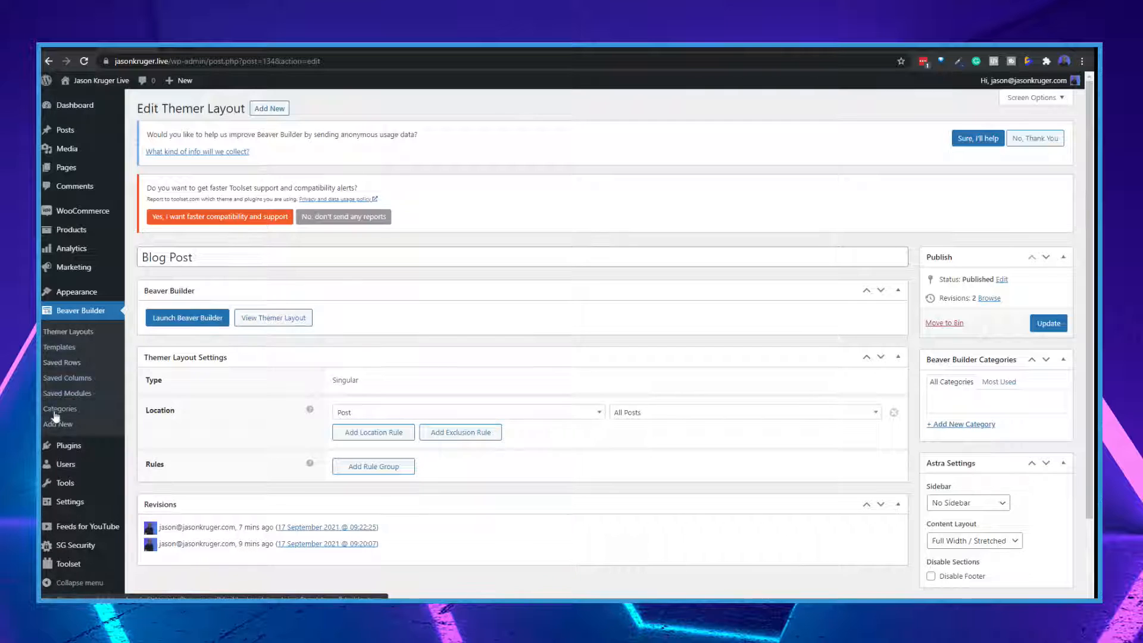
Open Toolset's Custom Fields management page in the WordPress admin.
scroll(79, 424, down, 2)
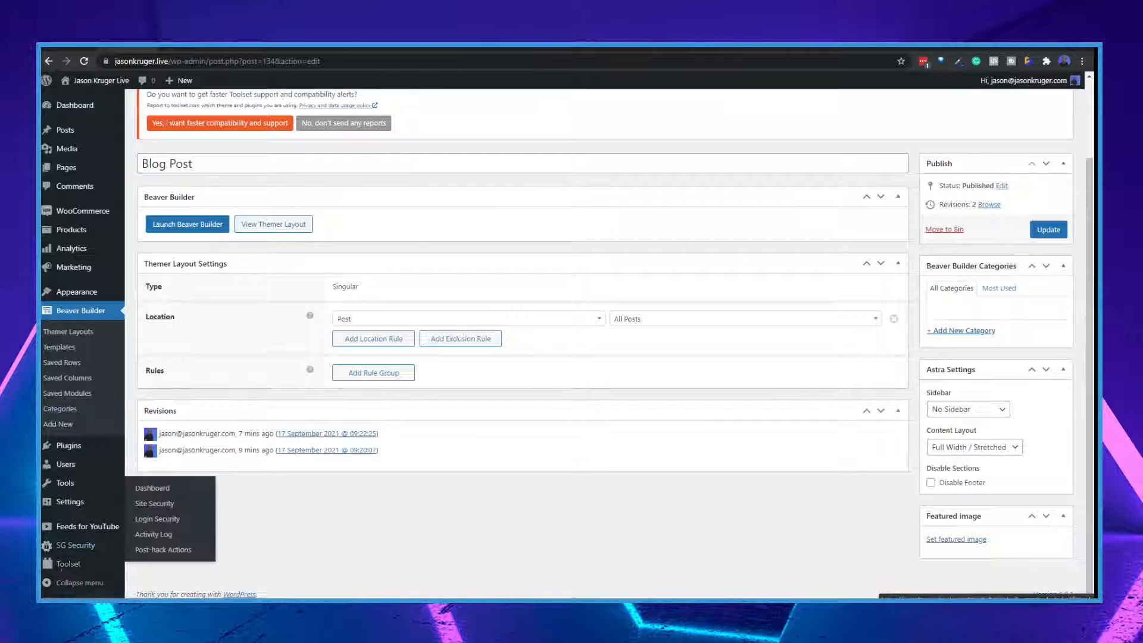
mouse_move(74, 563)
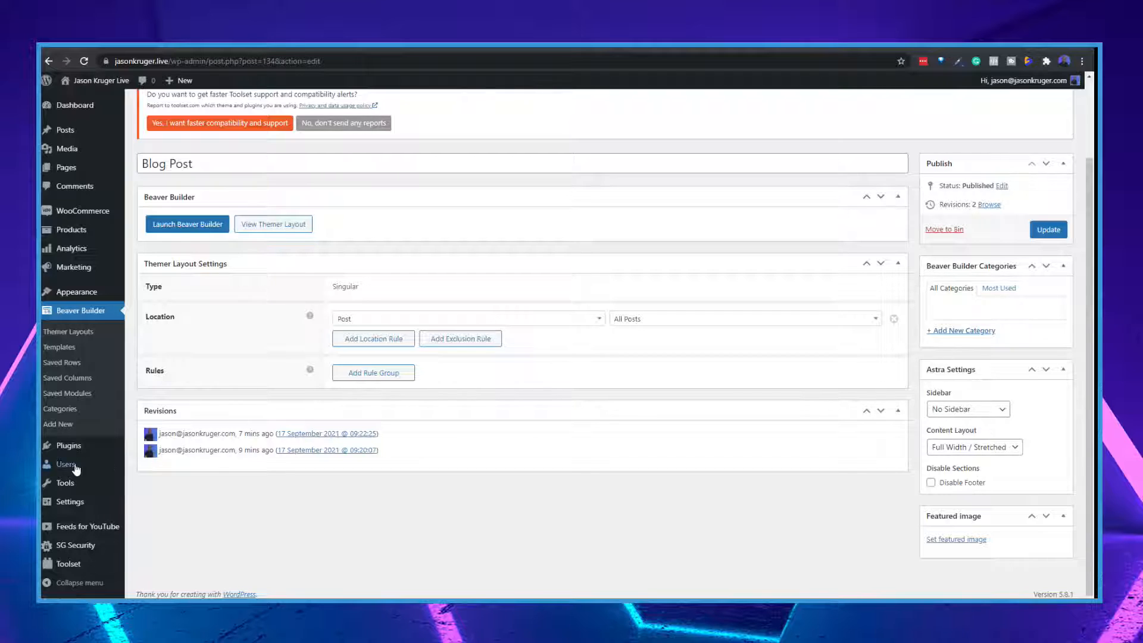
mouse_move(75, 471)
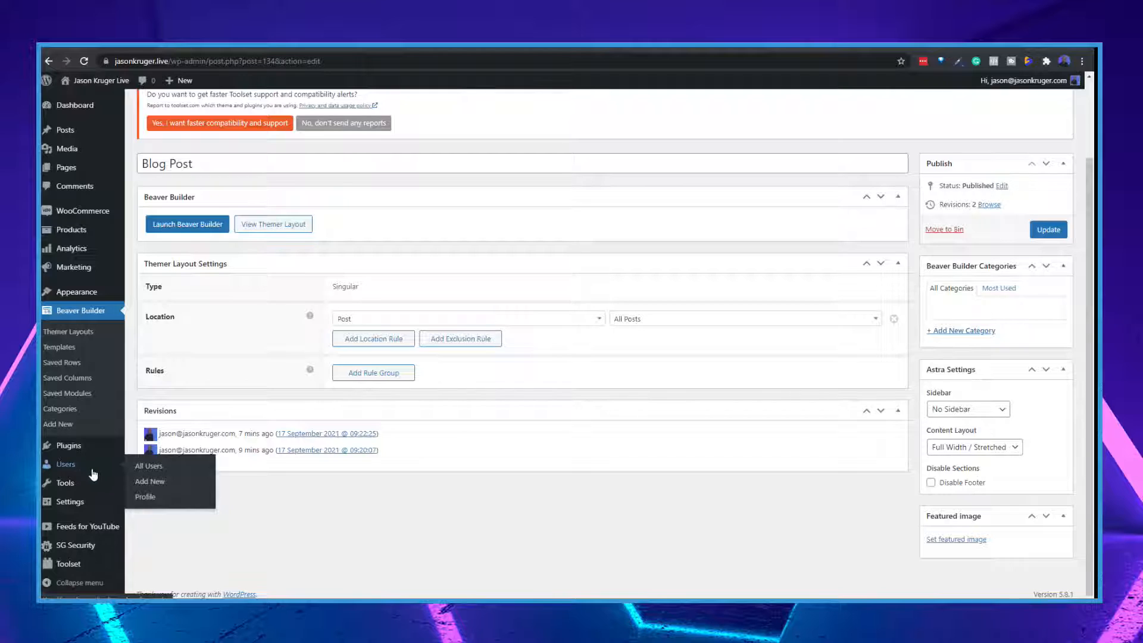
mouse_move(94, 564)
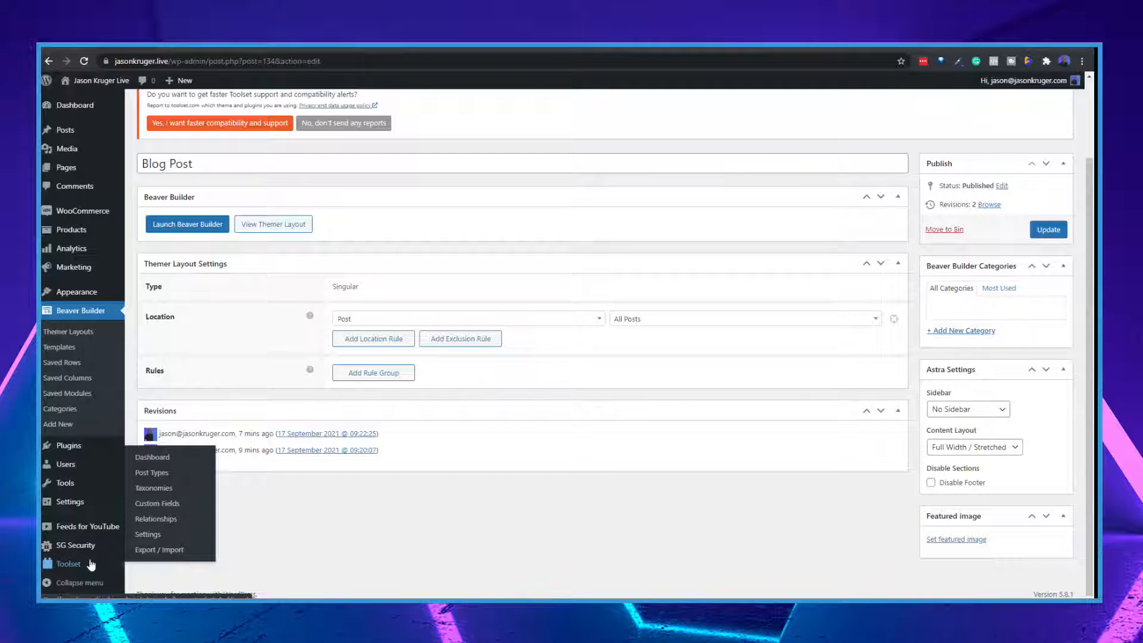
click(172, 504)
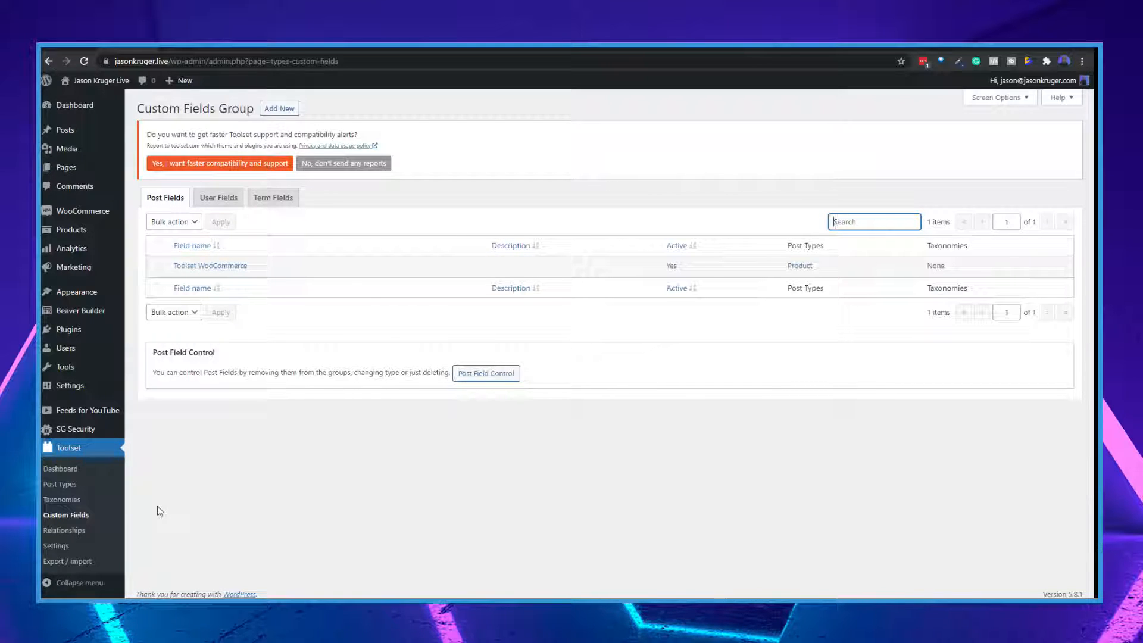
Create a Post Fields custom field group named Youtube Details and save it.
click(281, 110)
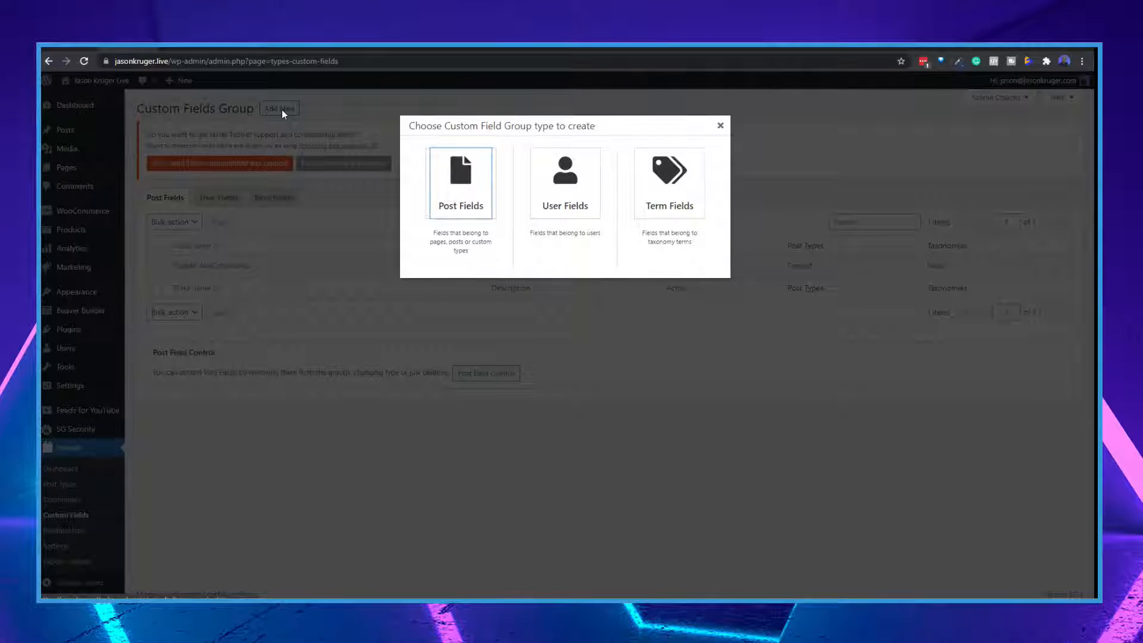
click(469, 192)
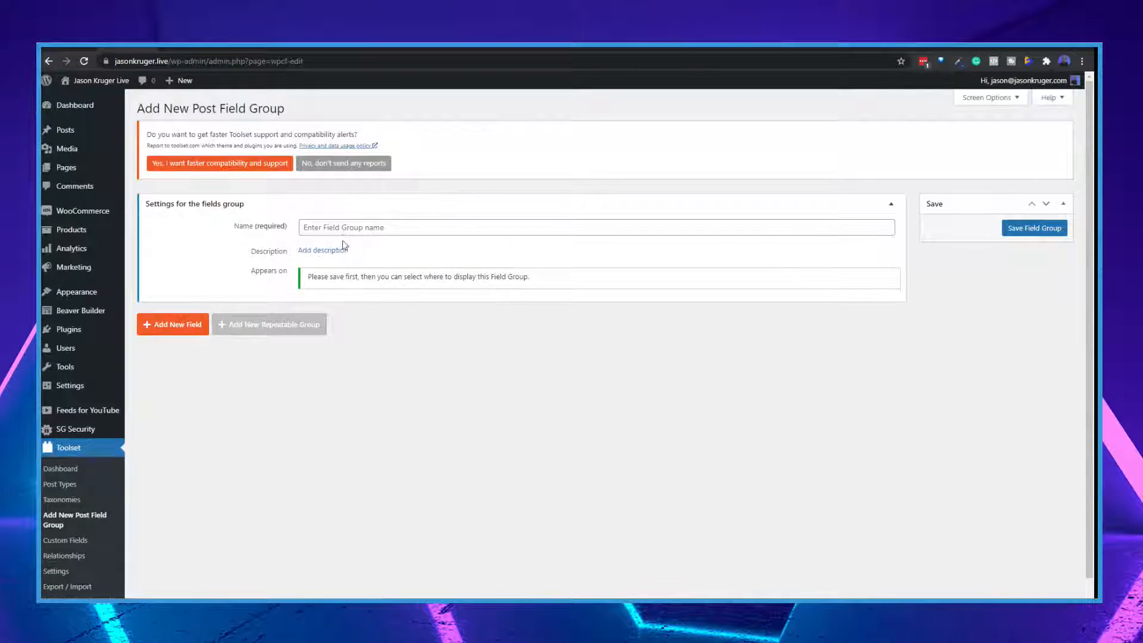
click(348, 227)
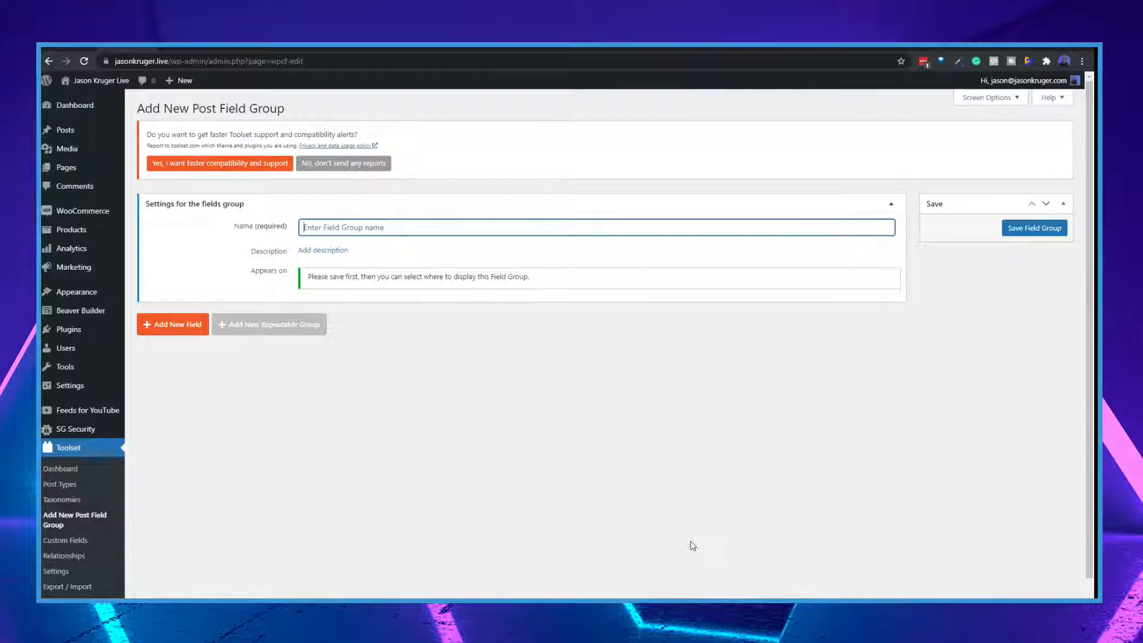
text(Youtube Details)
click(1017, 232)
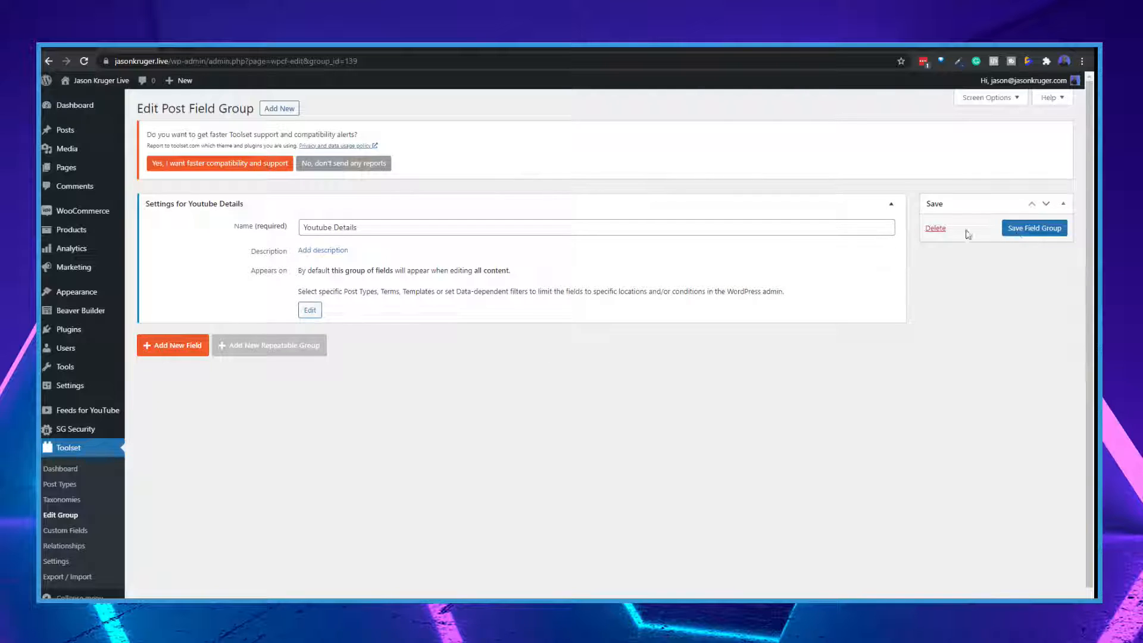
Add a URL field named Youtube Link with the description Video Link to the Youtube Details group.
click(171, 347)
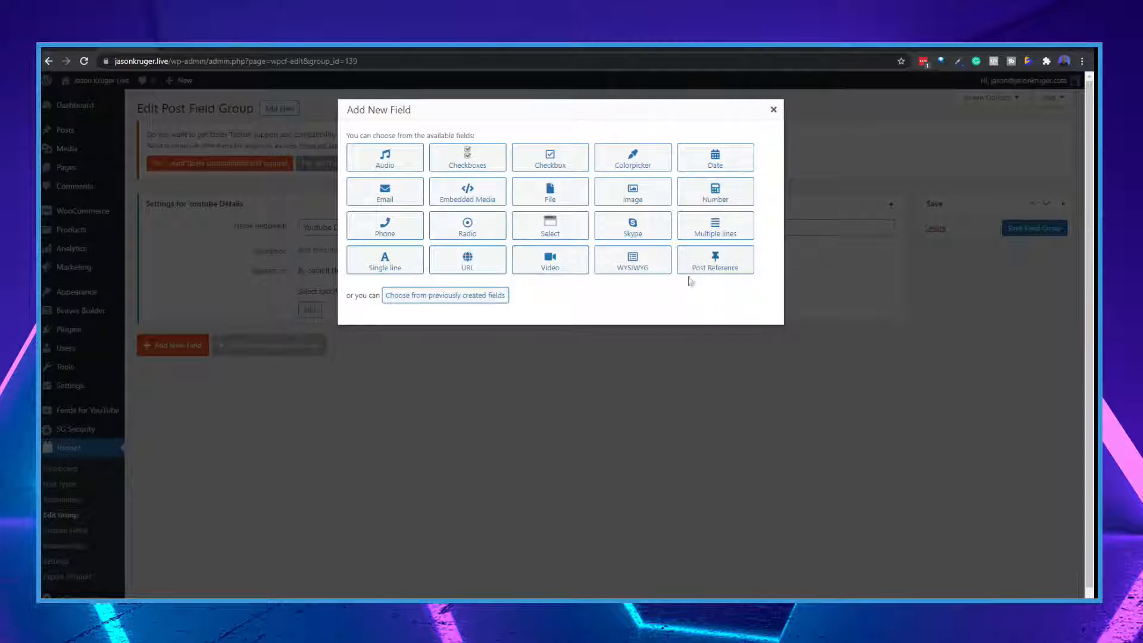
click(474, 265)
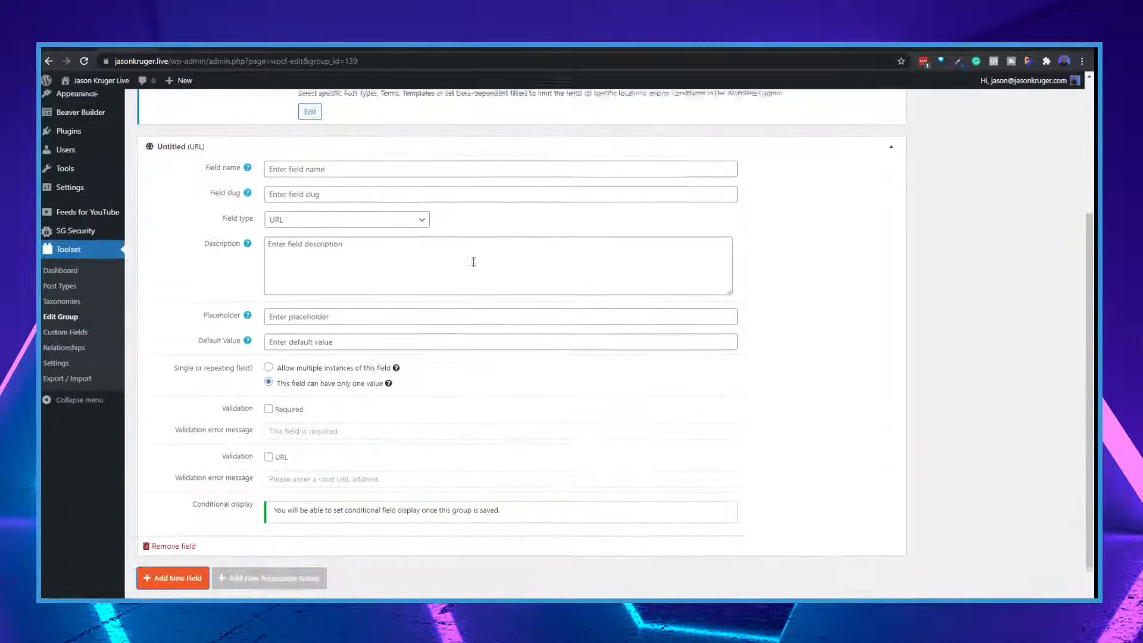
click(279, 139)
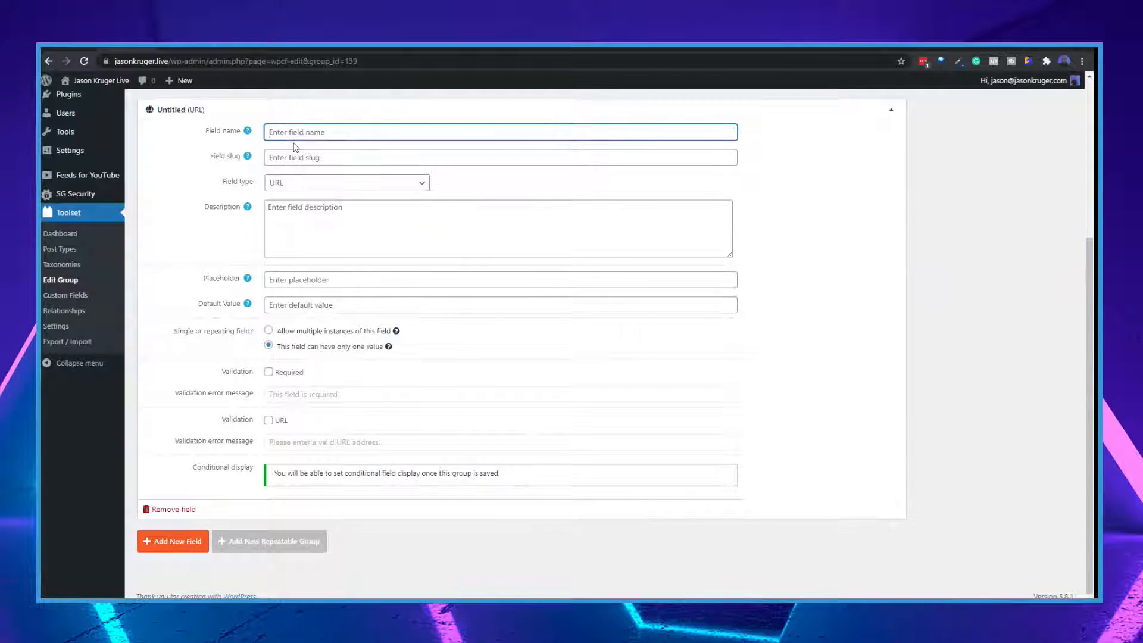
text(Youtu)
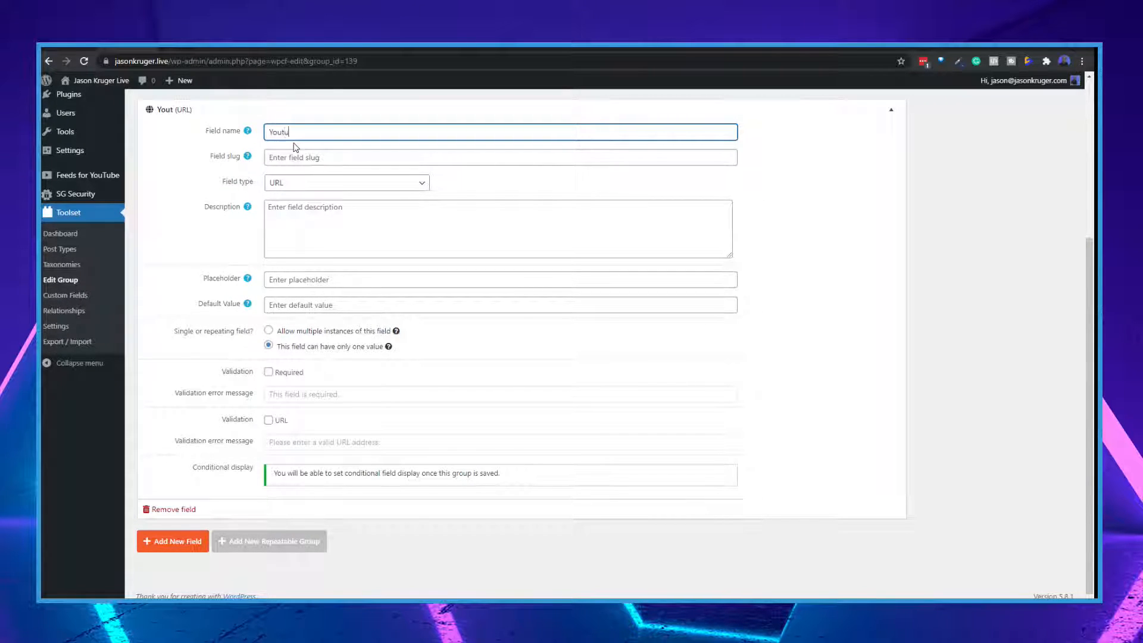
text(be Link)
click(524, 179)
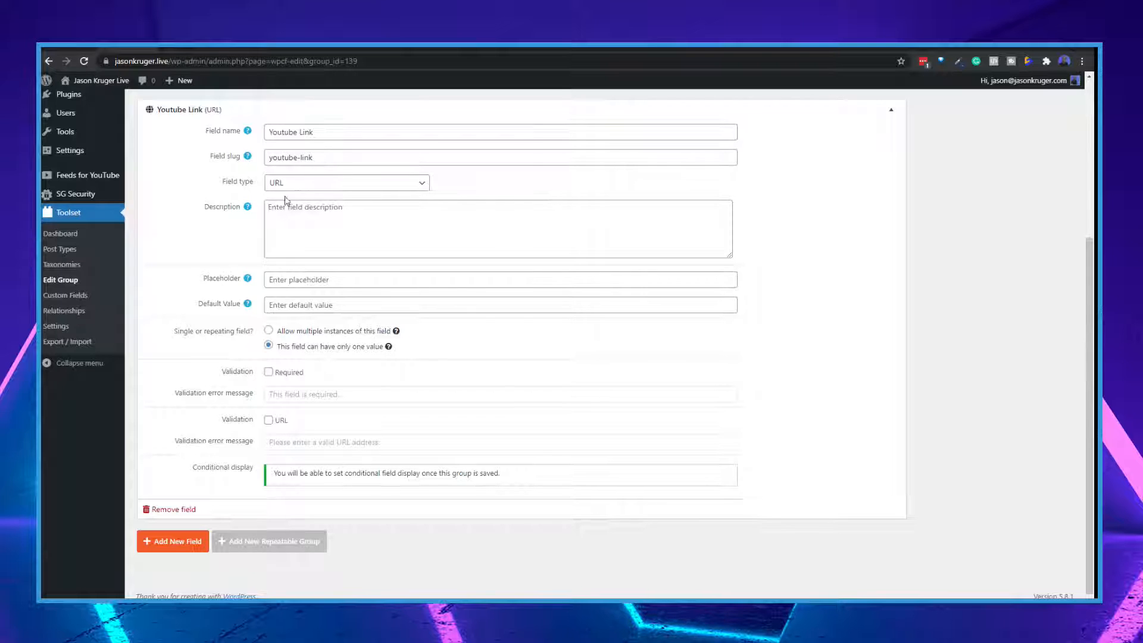
click(338, 225)
text(Video Link)
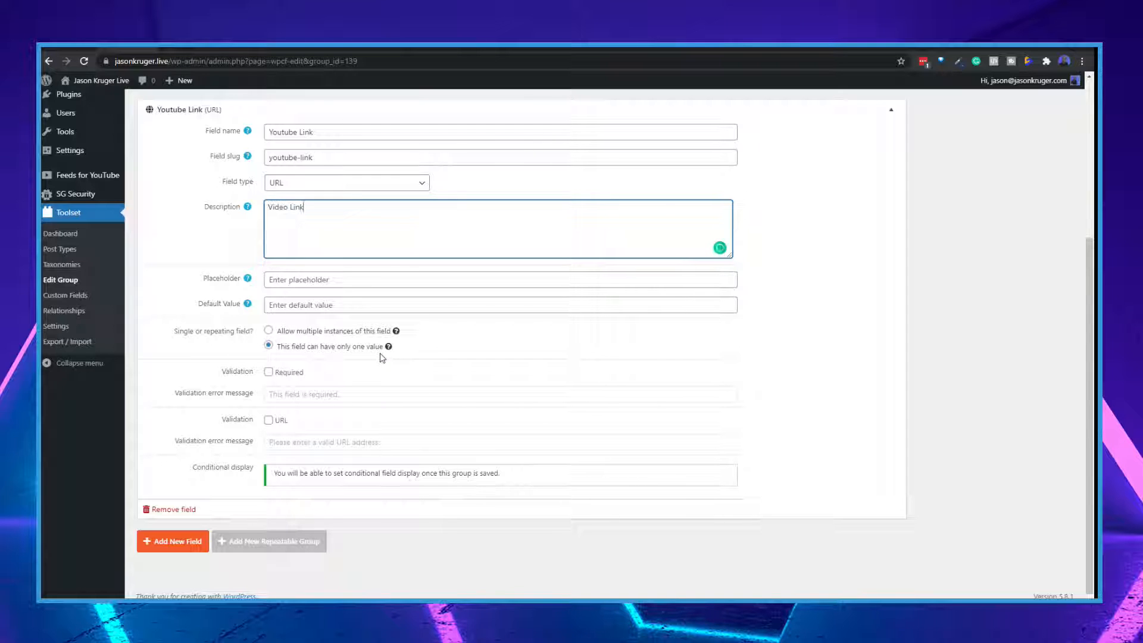
Save the Youtube Details field group and expand its Youtube Link field to review the field options.
scroll(382, 357, down, 1)
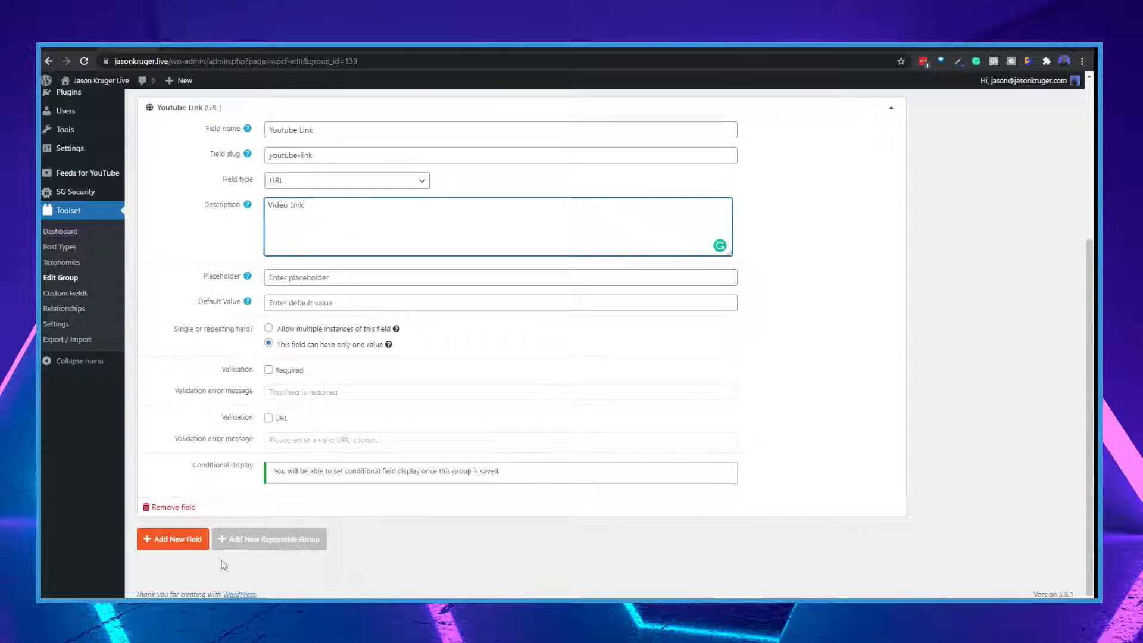
scroll(397, 451, up, 4)
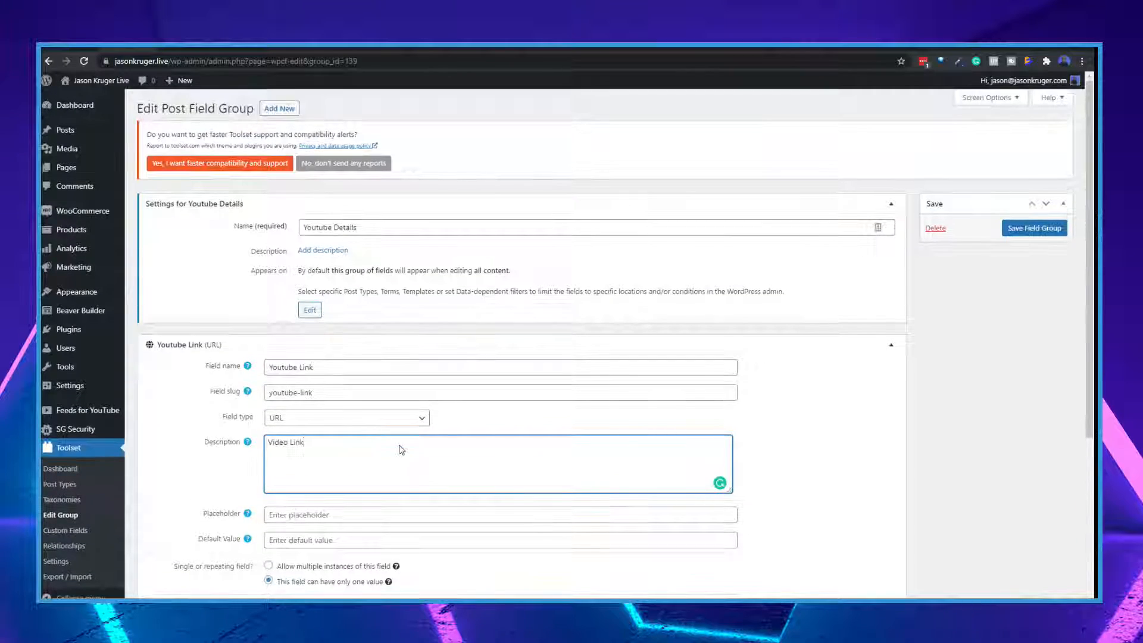
click(1026, 228)
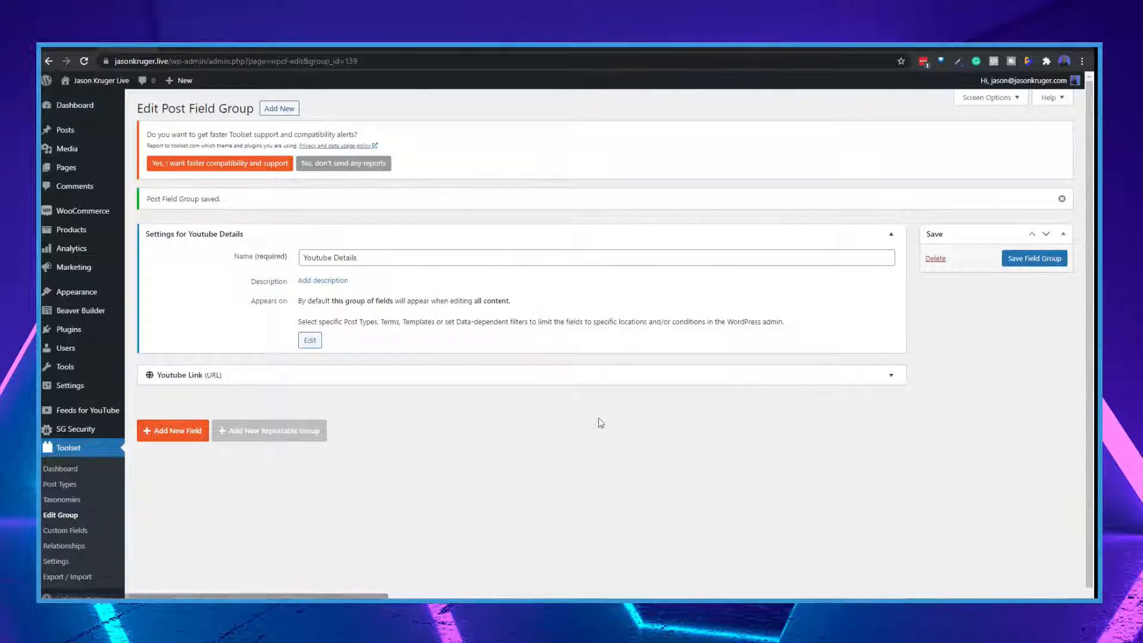
click(890, 379)
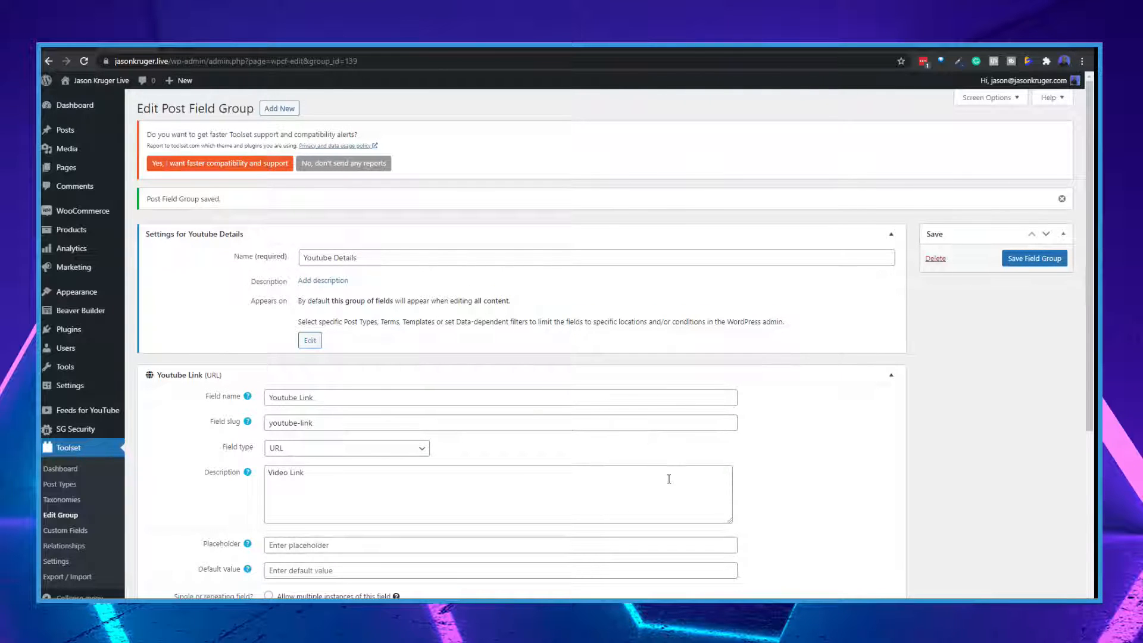
scroll(669, 479, down, 4)
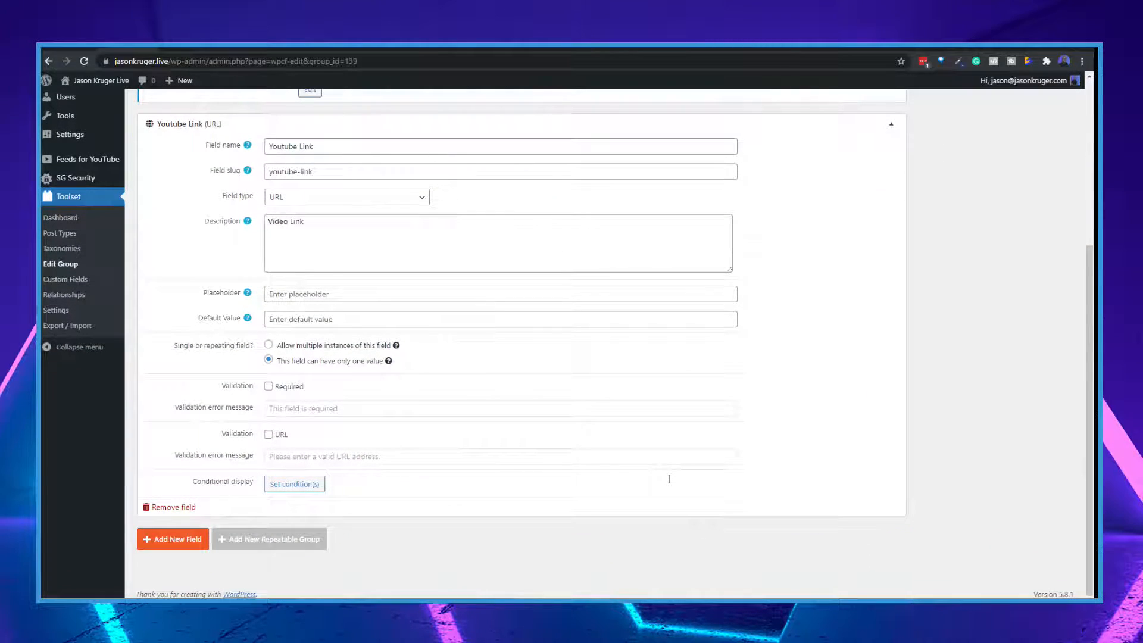
scroll(668, 479, up, 4)
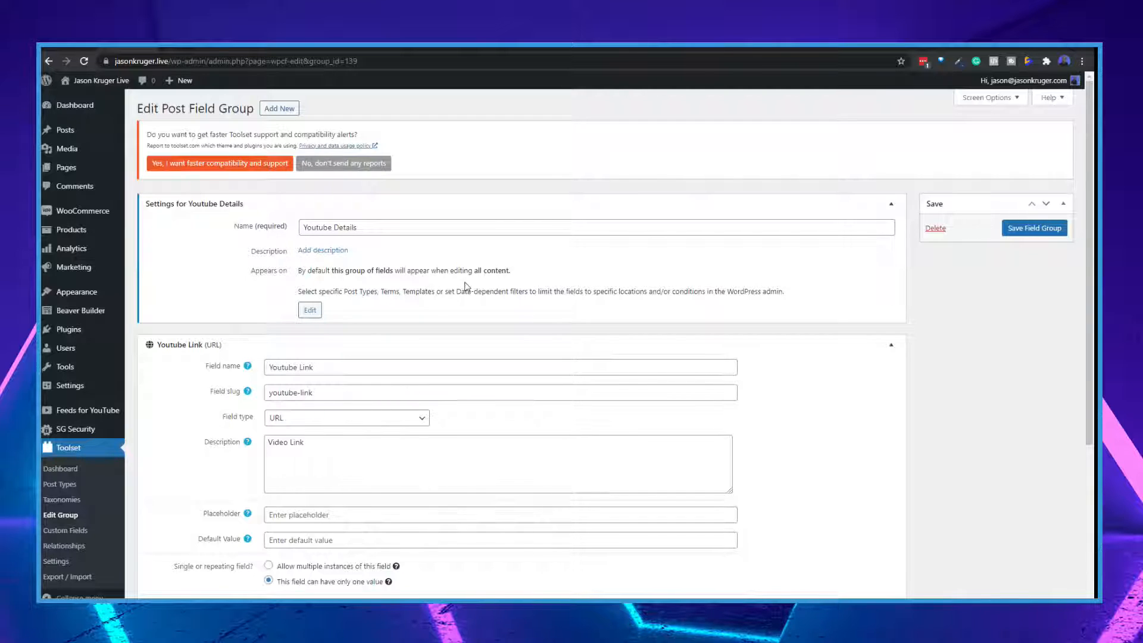
Limit the Youtube Details field group to the Posts post type and save the group.
click(314, 313)
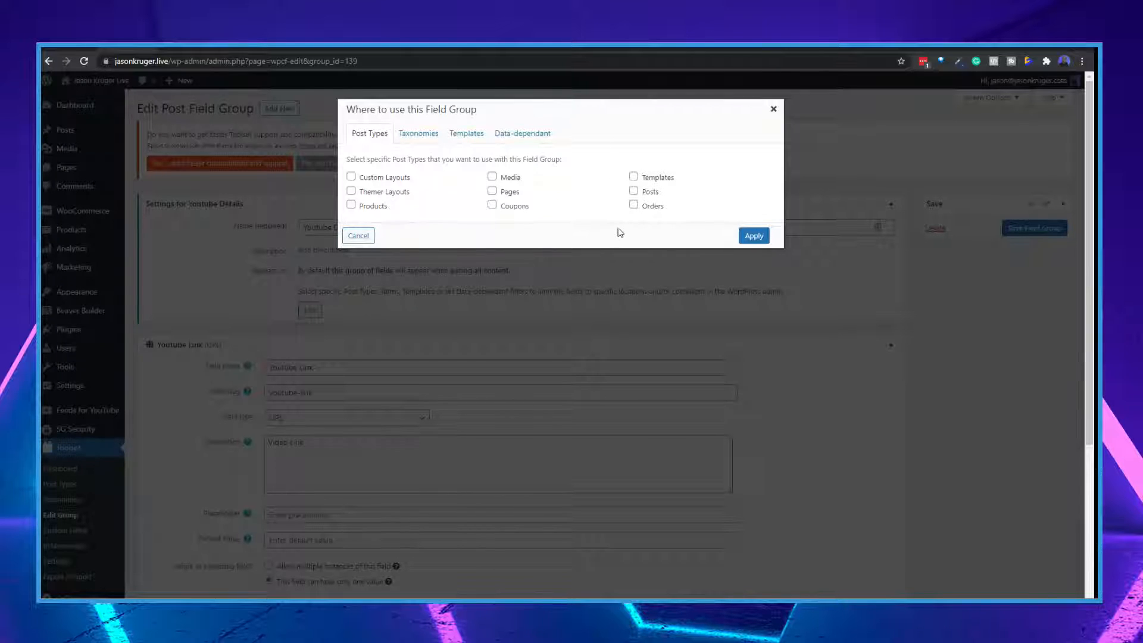
click(633, 191)
click(755, 238)
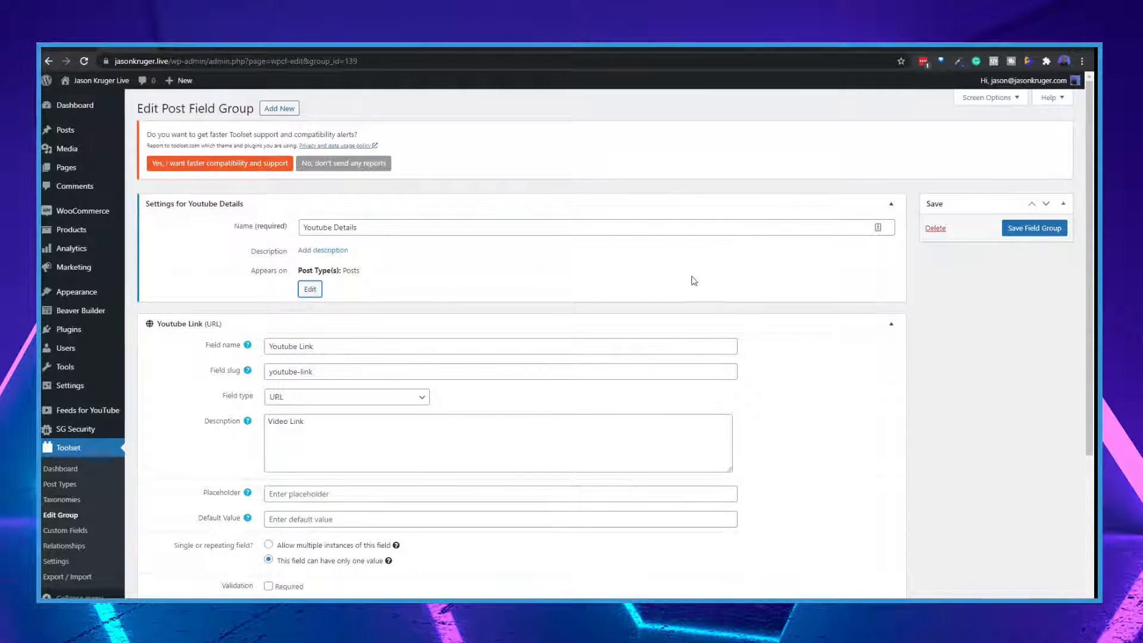
scroll(697, 287, down, 3)
scroll(694, 286, up, 4)
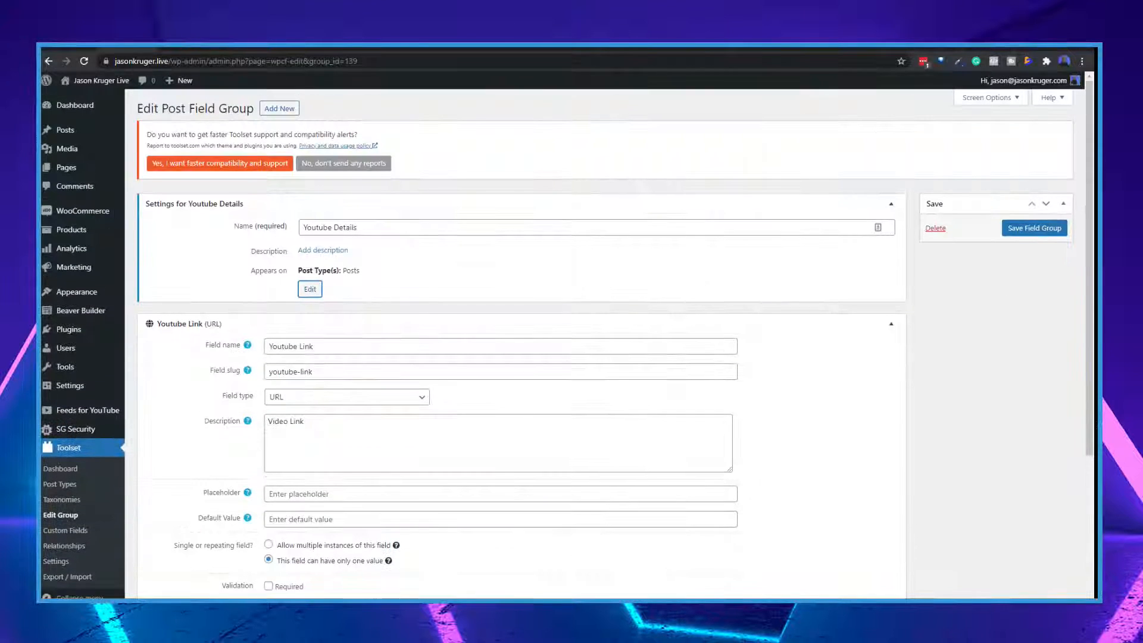
click(1051, 228)
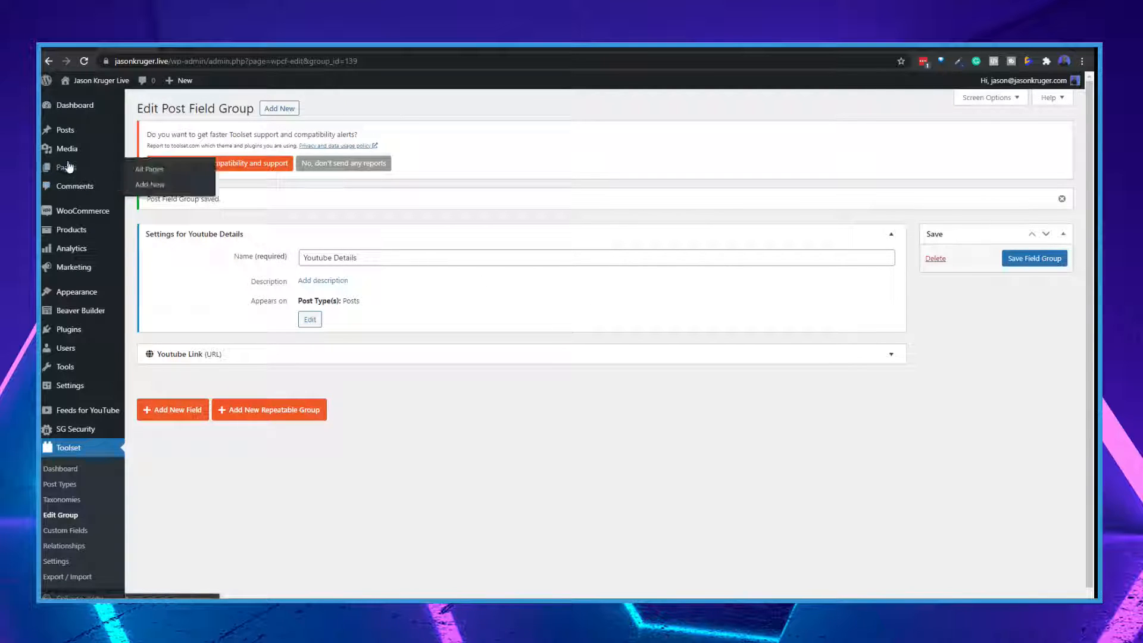
Open the Demo blog post for editing from the list of all posts.
mouse_move(64, 130)
click(153, 136)
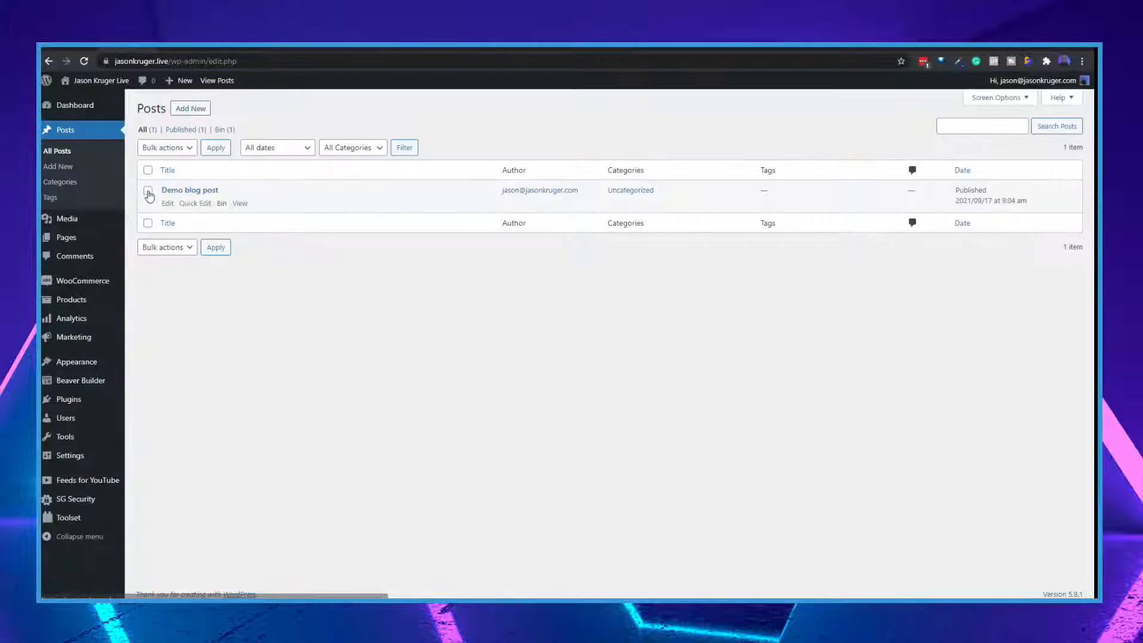
click(167, 204)
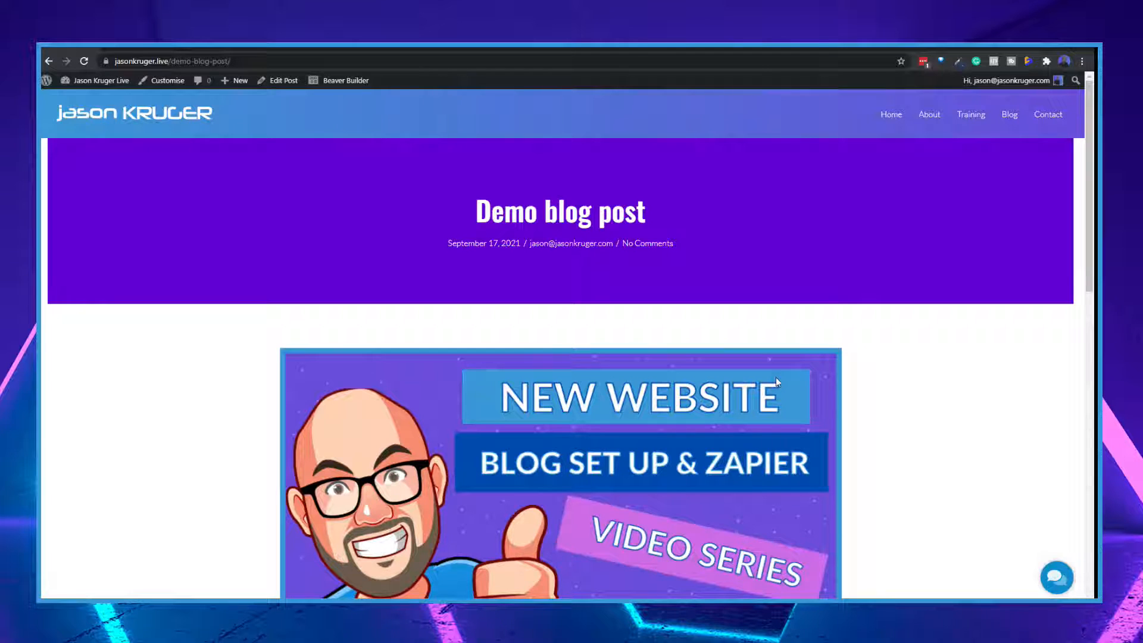
Look over the live Demo blog post from its title row to the comment area, and return to its editor.
scroll(776, 377, down, 5)
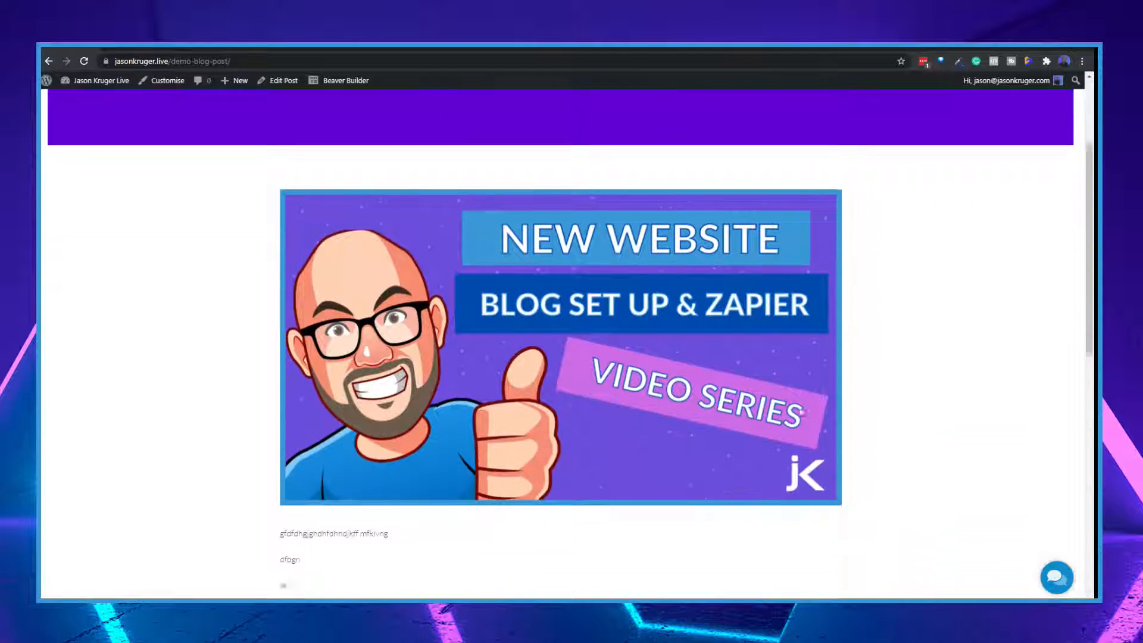
scroll(801, 412, down, 4)
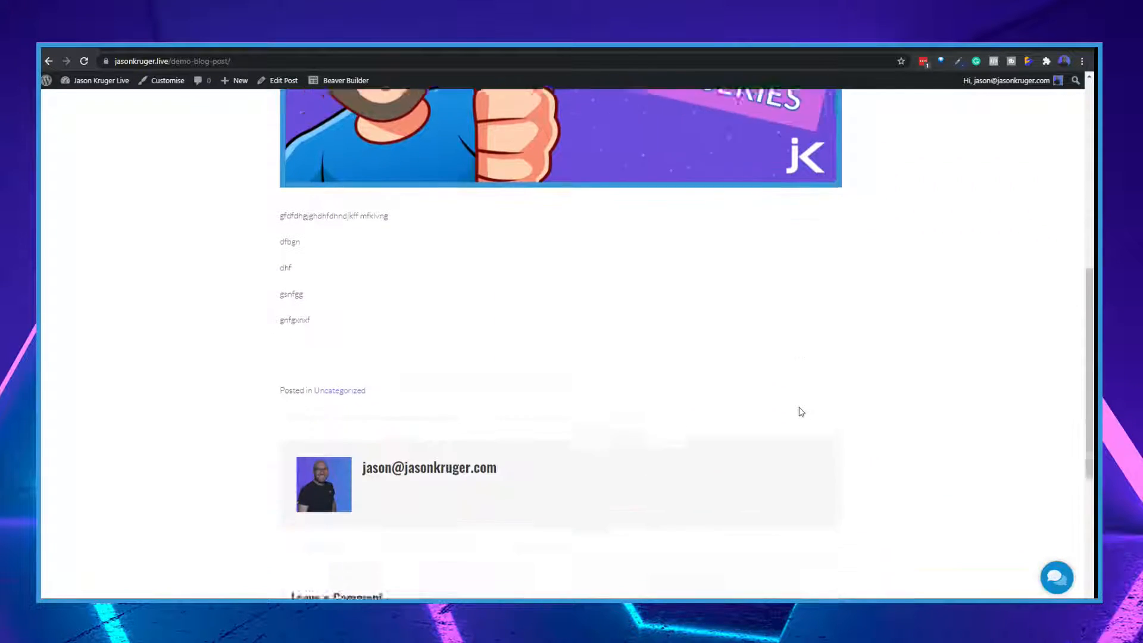
scroll(801, 412, up, 8)
scroll(799, 406, up, 2)
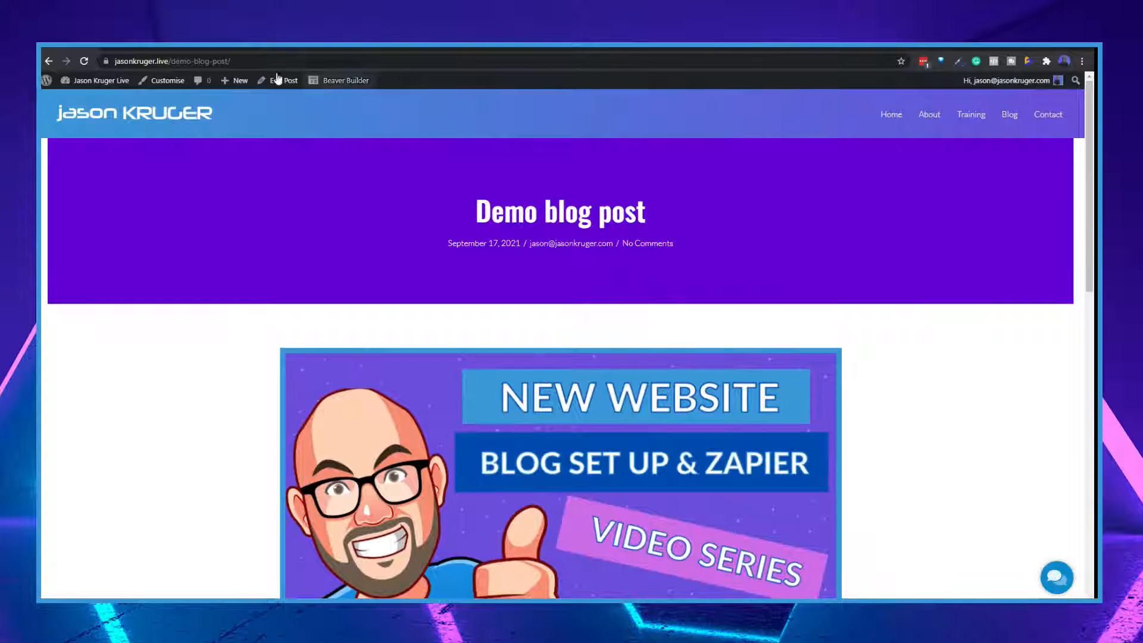
click(129, 41)
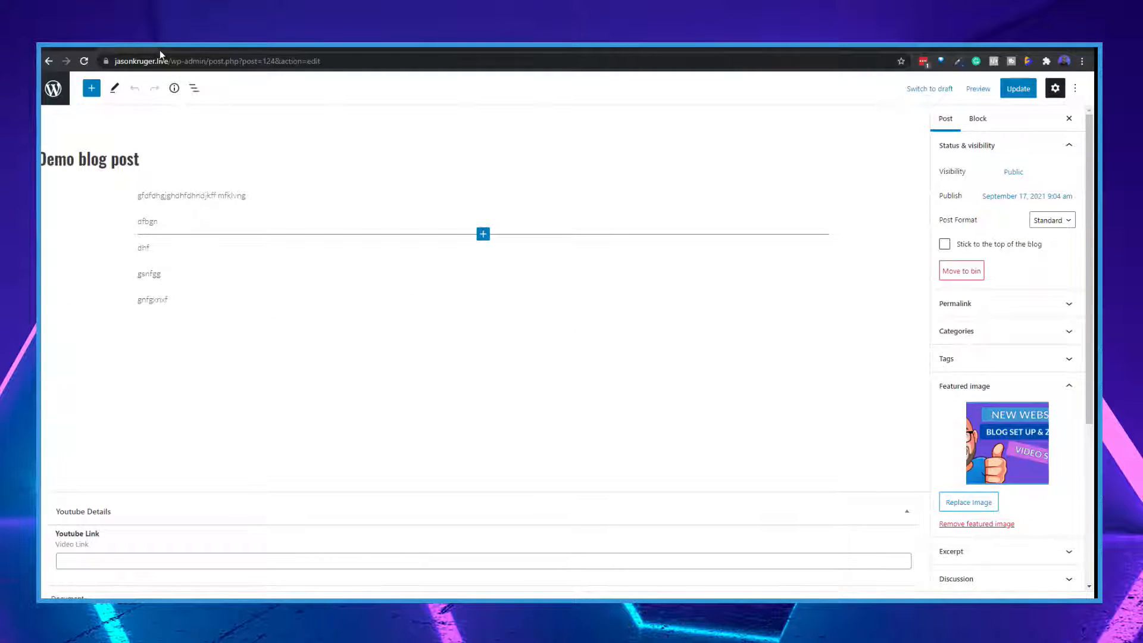
Leave the post editor and open the Blog Post themer layout in Beaver Builder in a new browser tab.
click(44, 89)
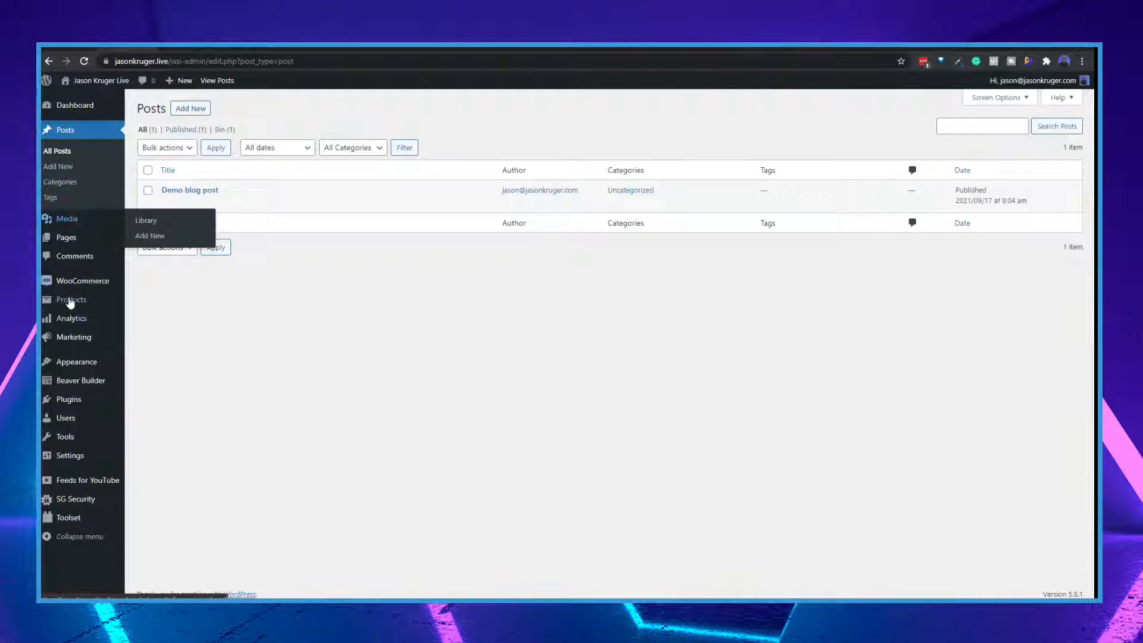
mouse_move(92, 384)
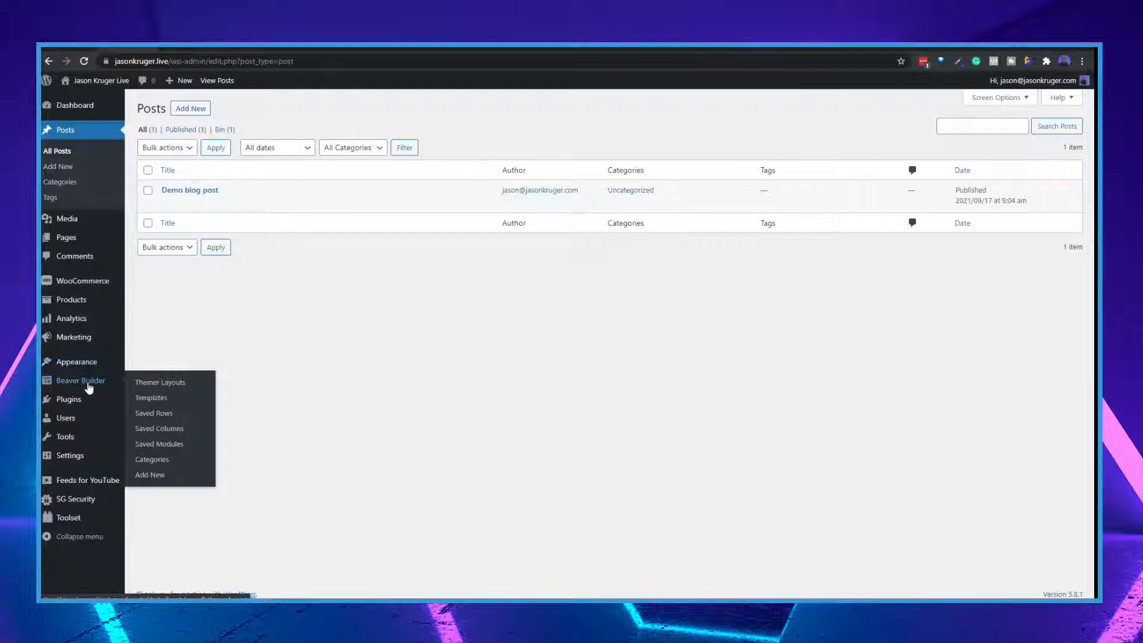
click(170, 385)
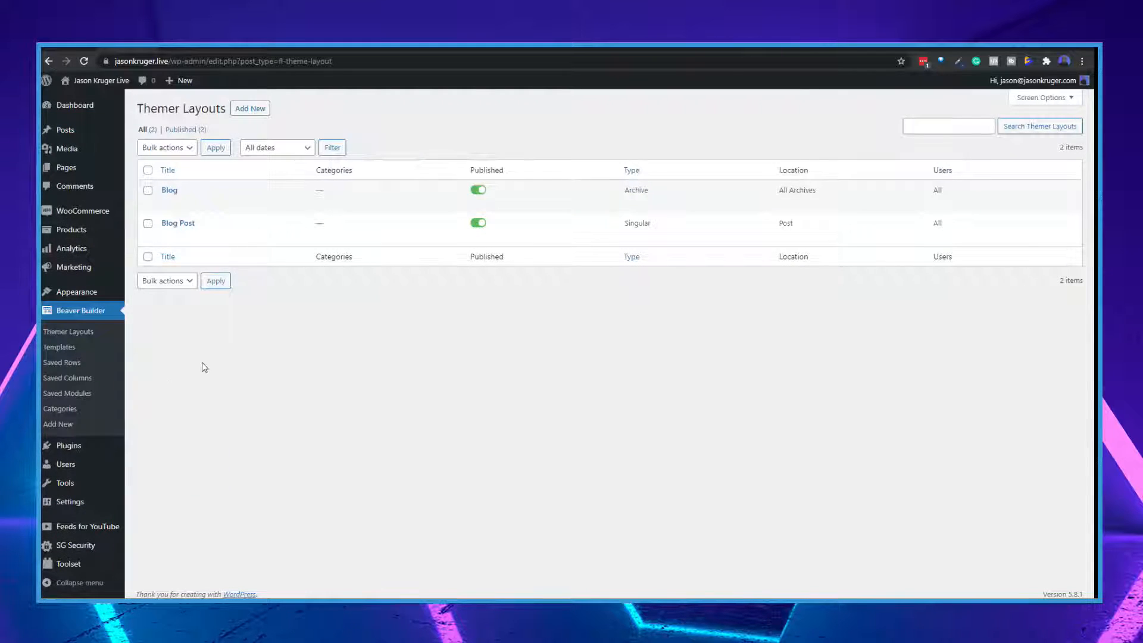
mouse_move(174, 240)
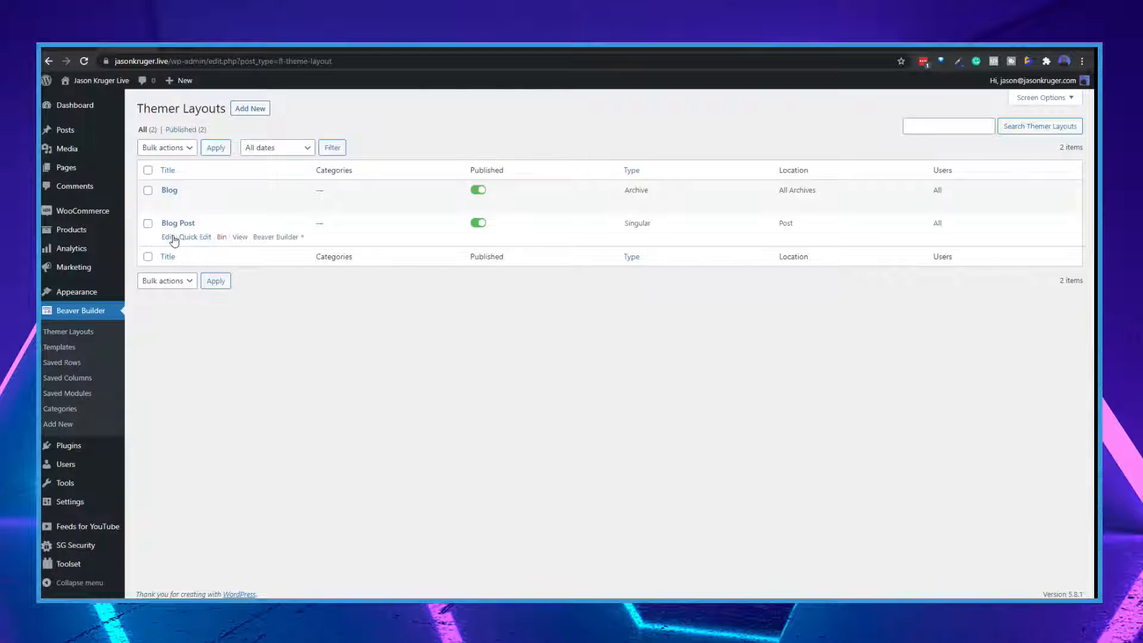
right_click(275, 238)
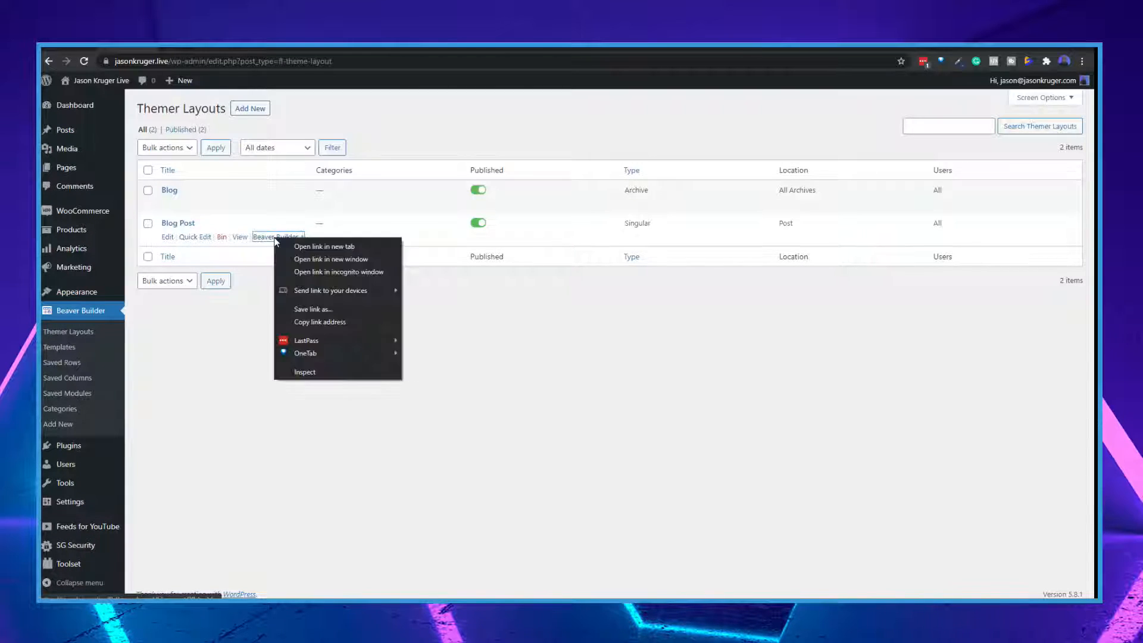
click(315, 247)
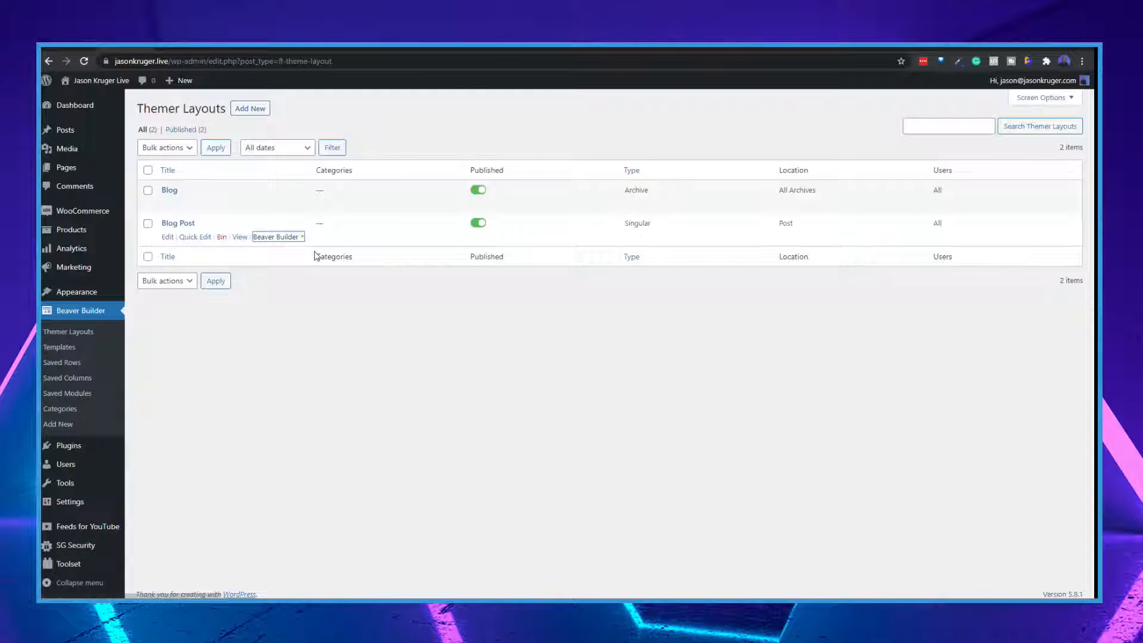
click(187, 48)
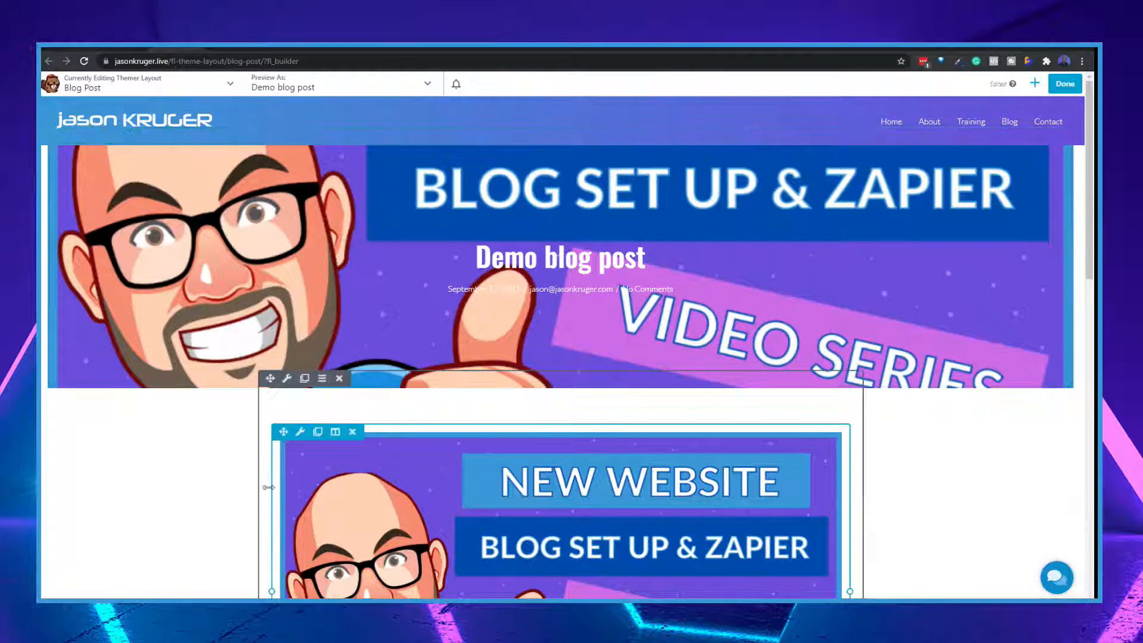
Delete the featured image module above the post content in the Blog Post layout.
scroll(271, 482, down, 5)
scroll(274, 472, up, 5)
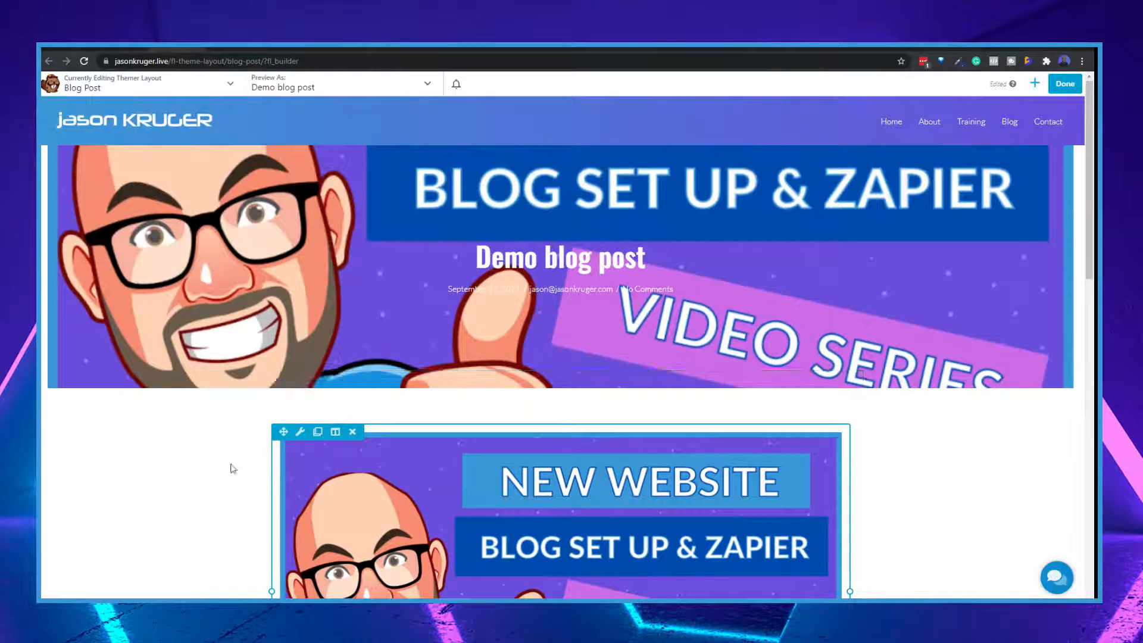
scroll(202, 447, down, 8)
scroll(214, 428, up, 6)
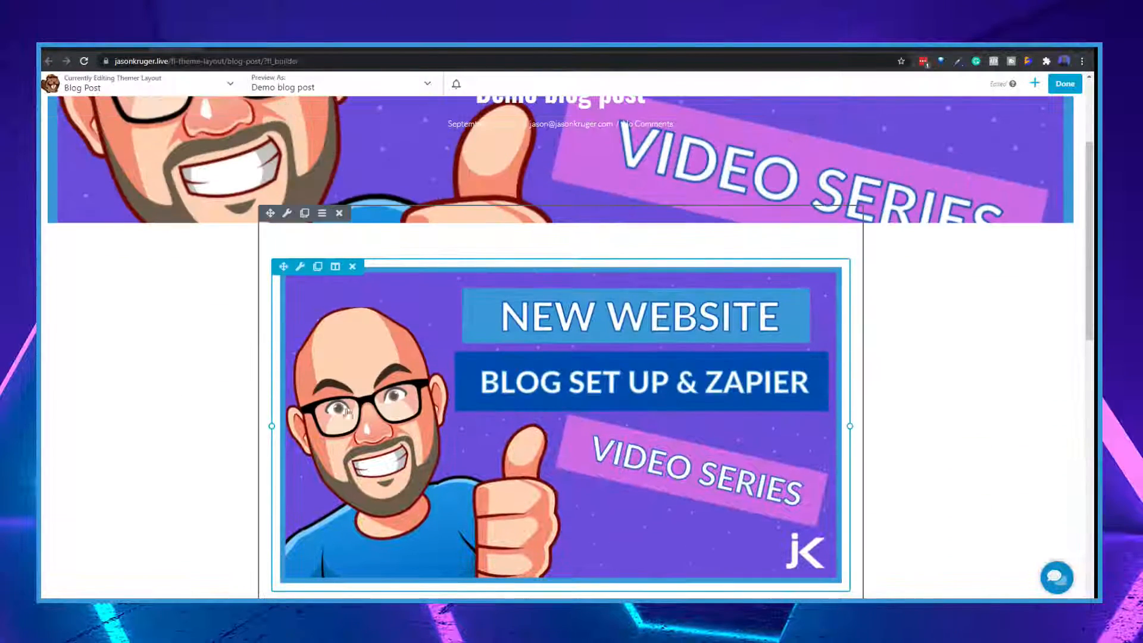
scroll(470, 390, down, 2)
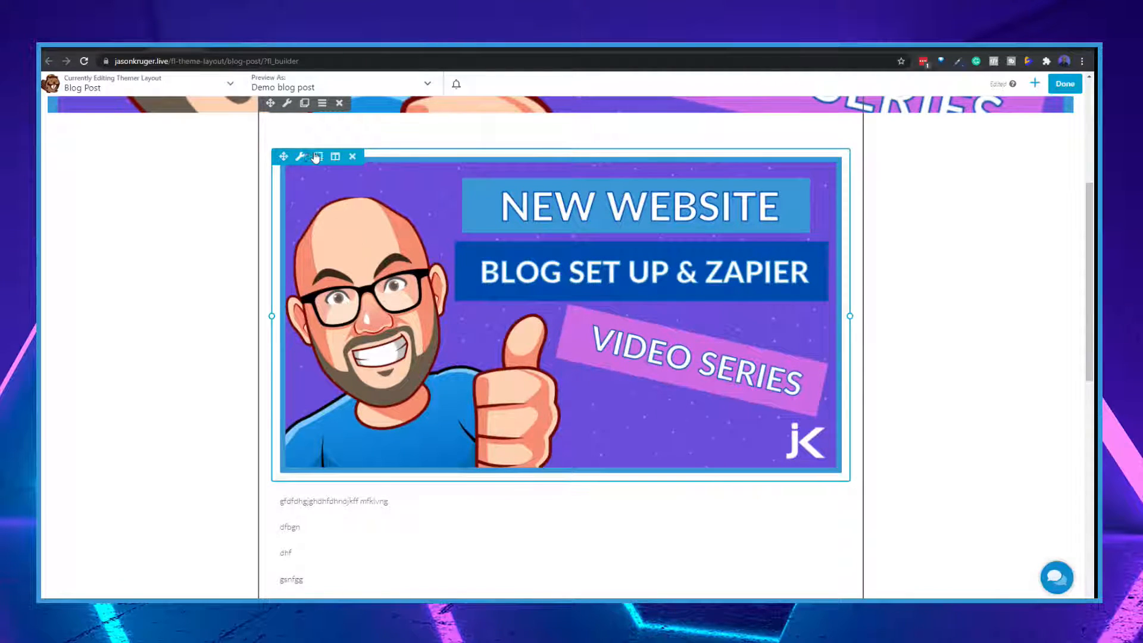
click(352, 156)
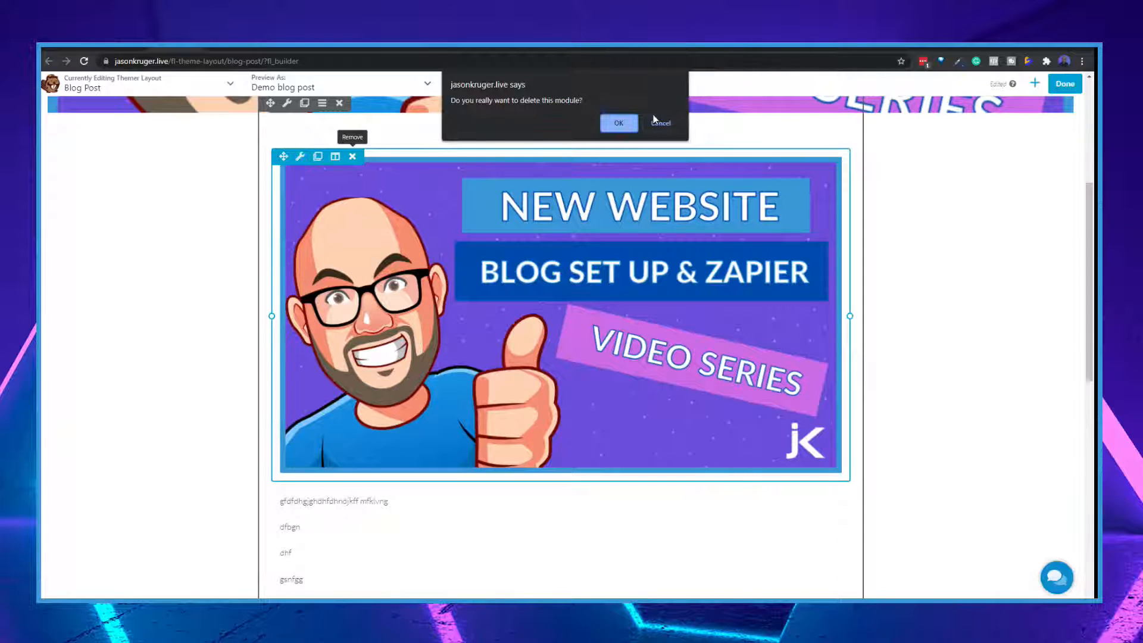
click(619, 124)
Add a Video module from the UABB Modules group to the empty area above the post content.
scroll(517, 230, up, 4)
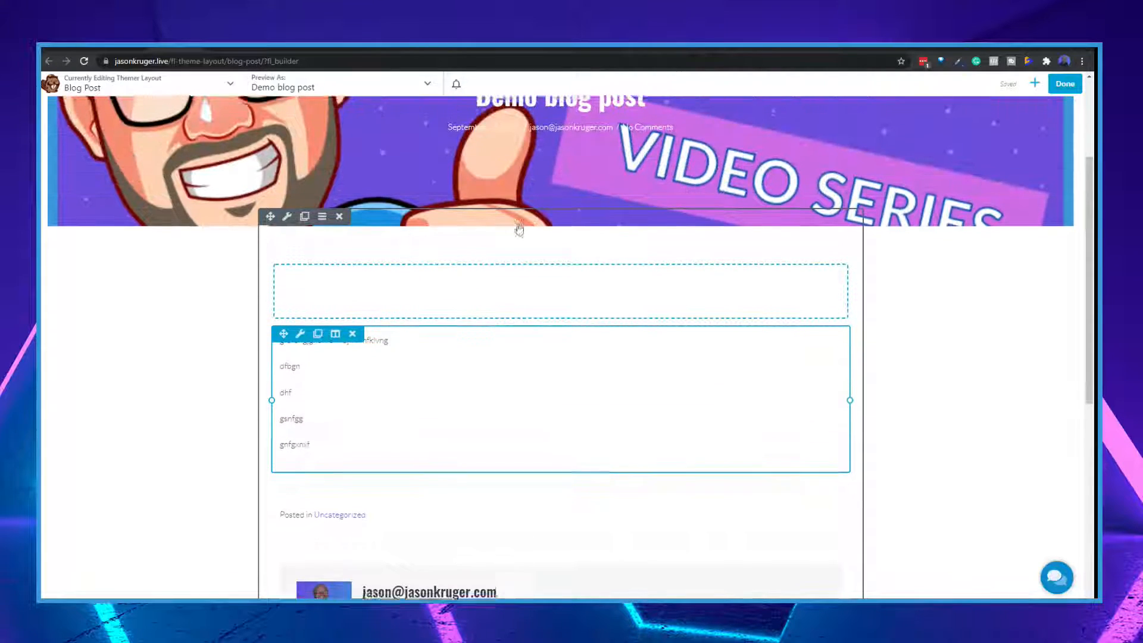
click(1035, 83)
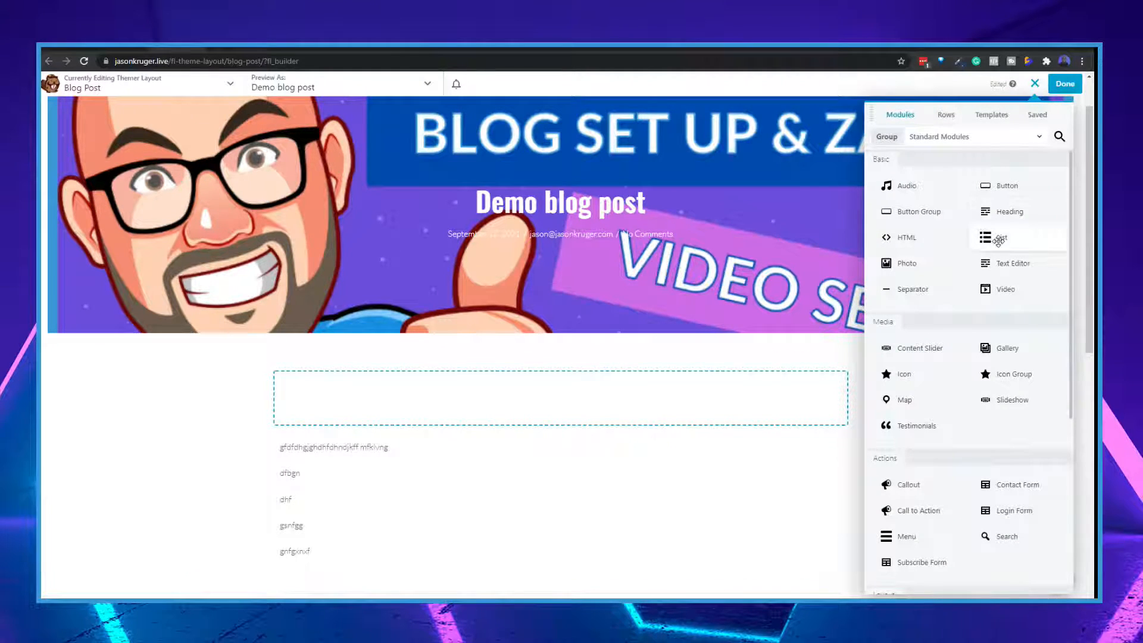
click(956, 136)
click(914, 218)
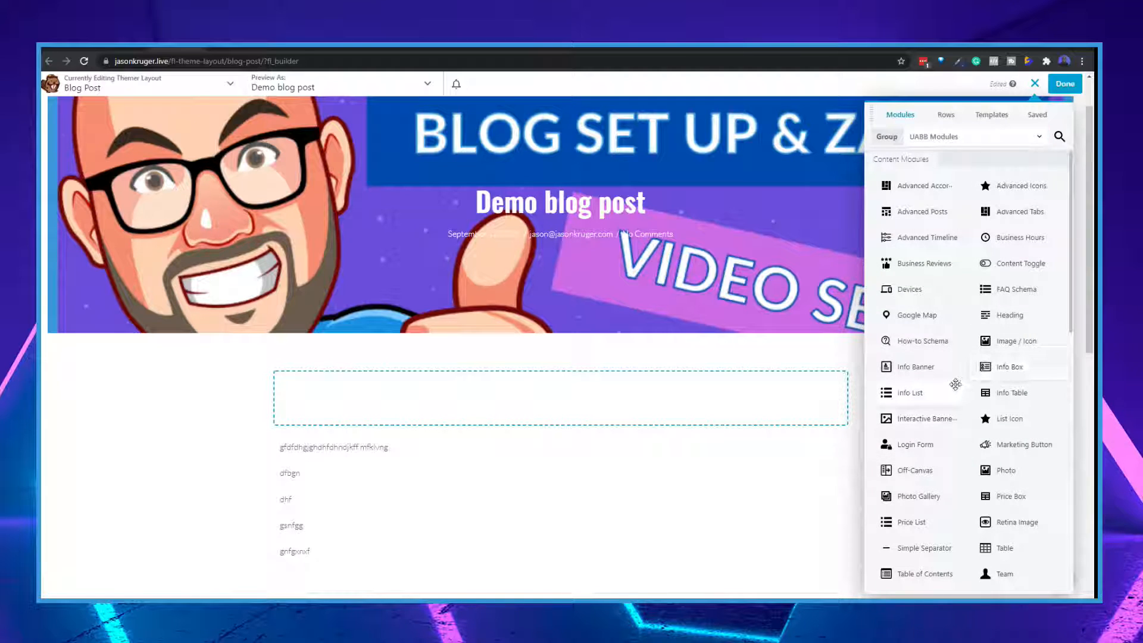
scroll(947, 396, down, 2)
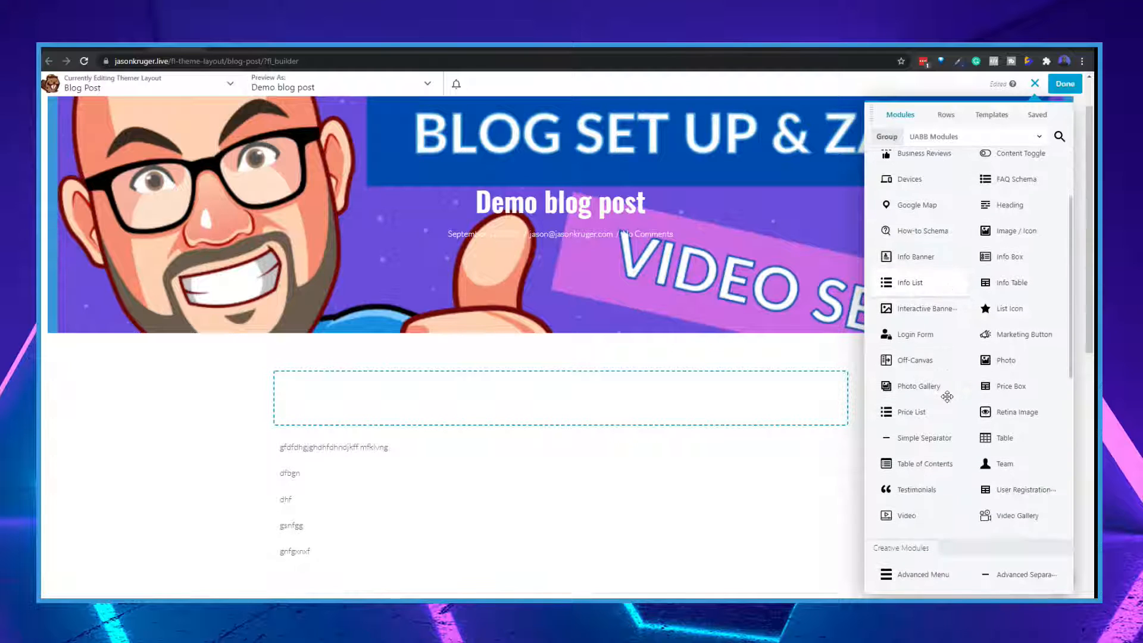
drag(929, 513, 562, 461)
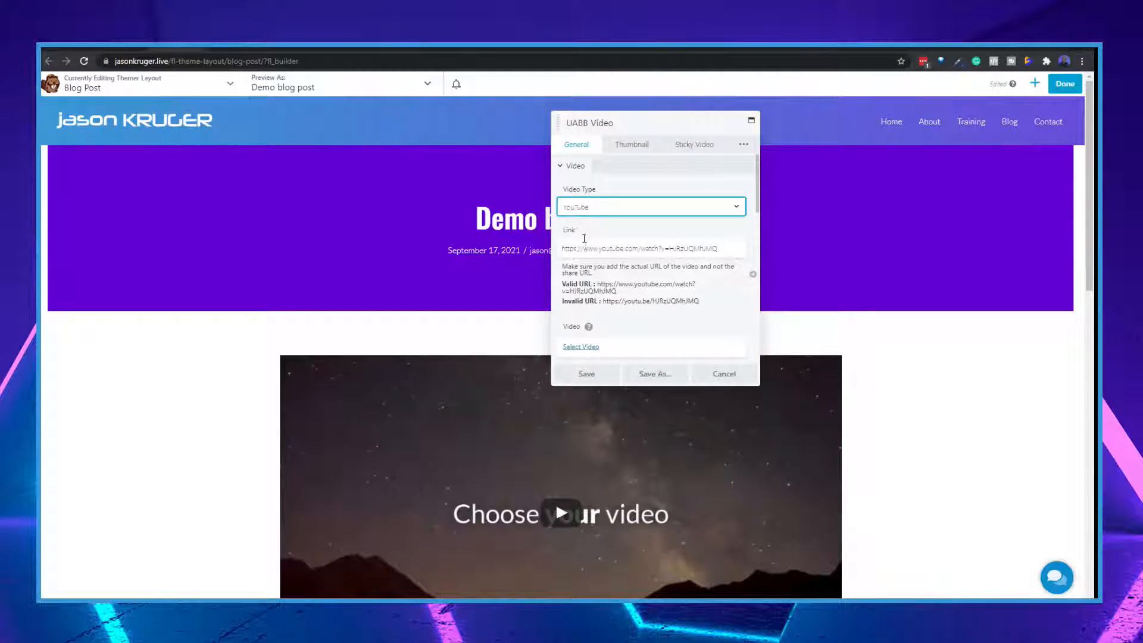
Clear the default YouTube URL from the Video module's link.
drag(724, 252, 550, 254)
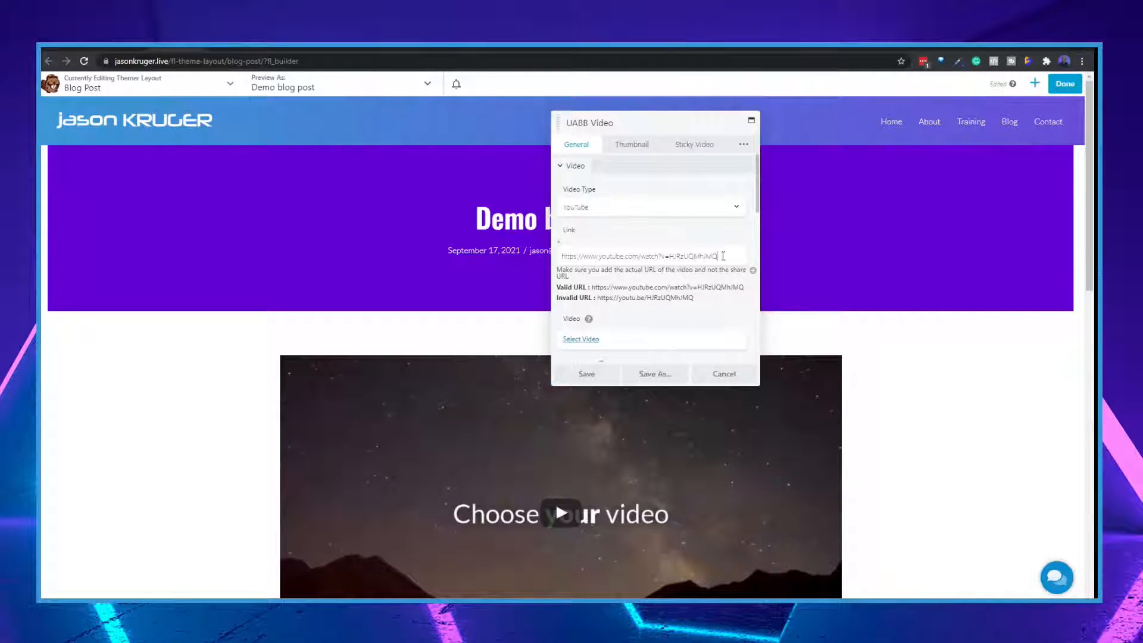
drag(693, 255, 553, 257)
key(BackSpace)
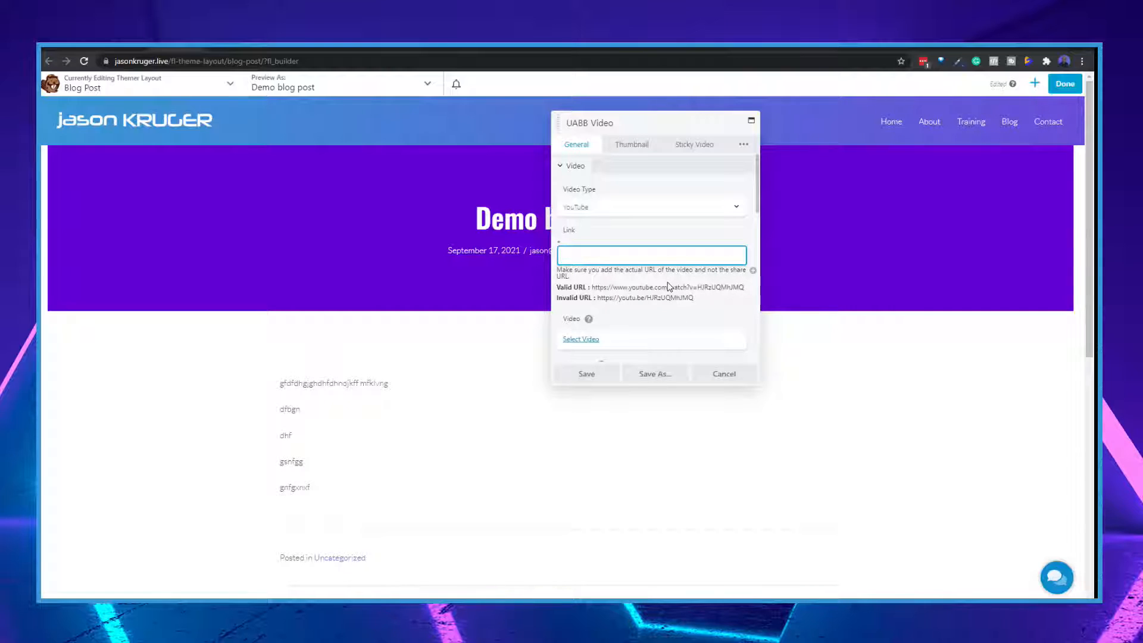
Look through the field connections available for the video link and search them for "youtub".
click(754, 272)
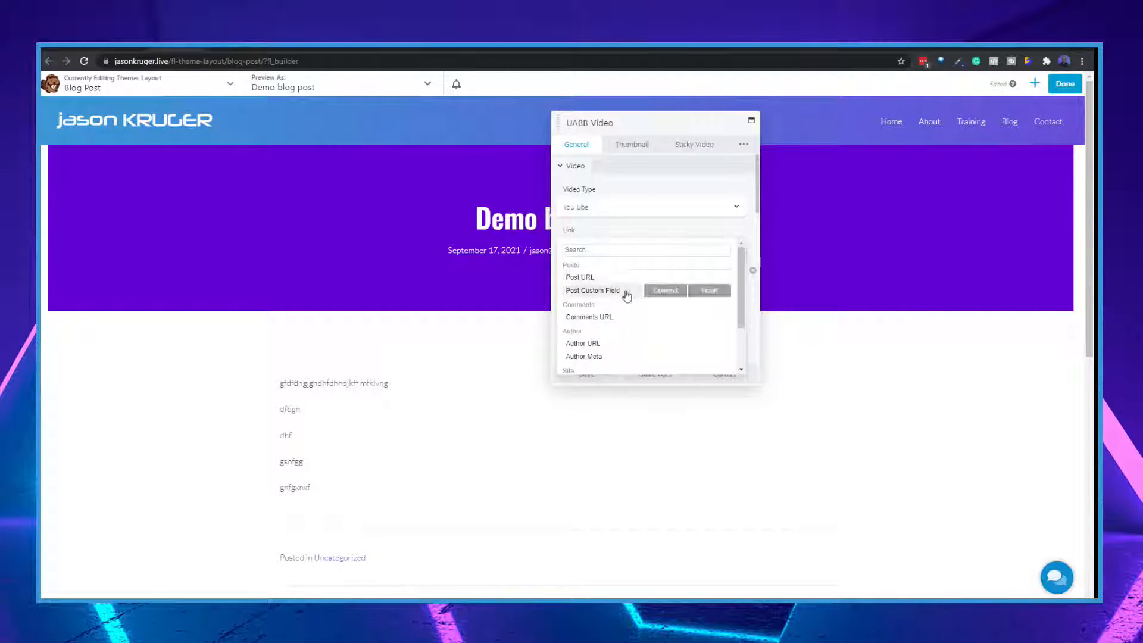
drag(743, 282, 727, 350)
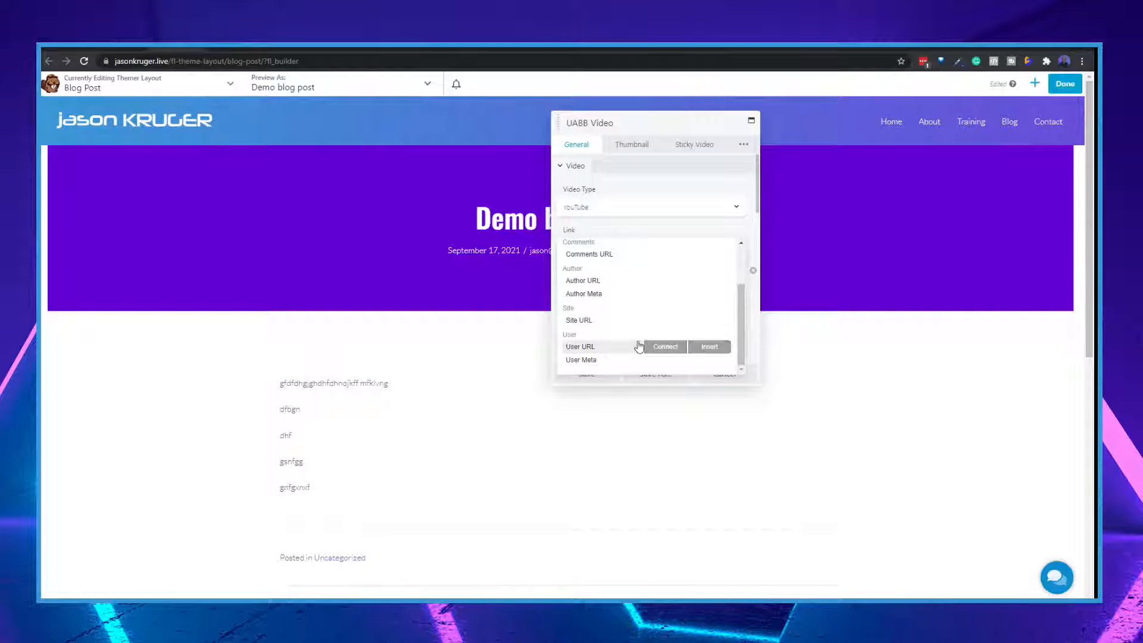
scroll(646, 295, up, 3)
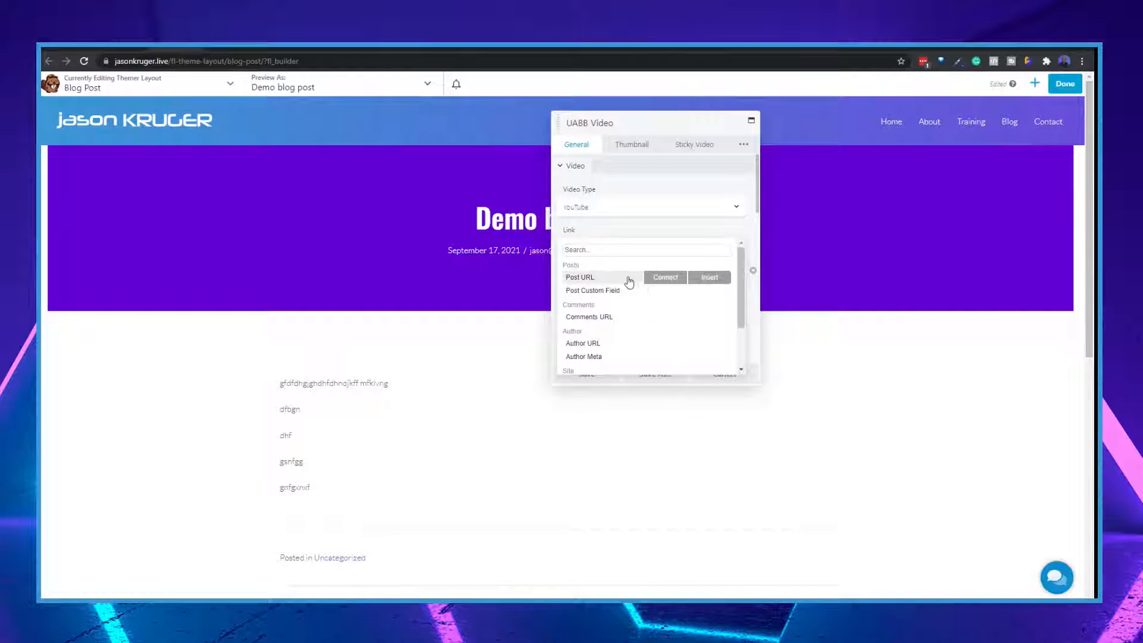
click(603, 251)
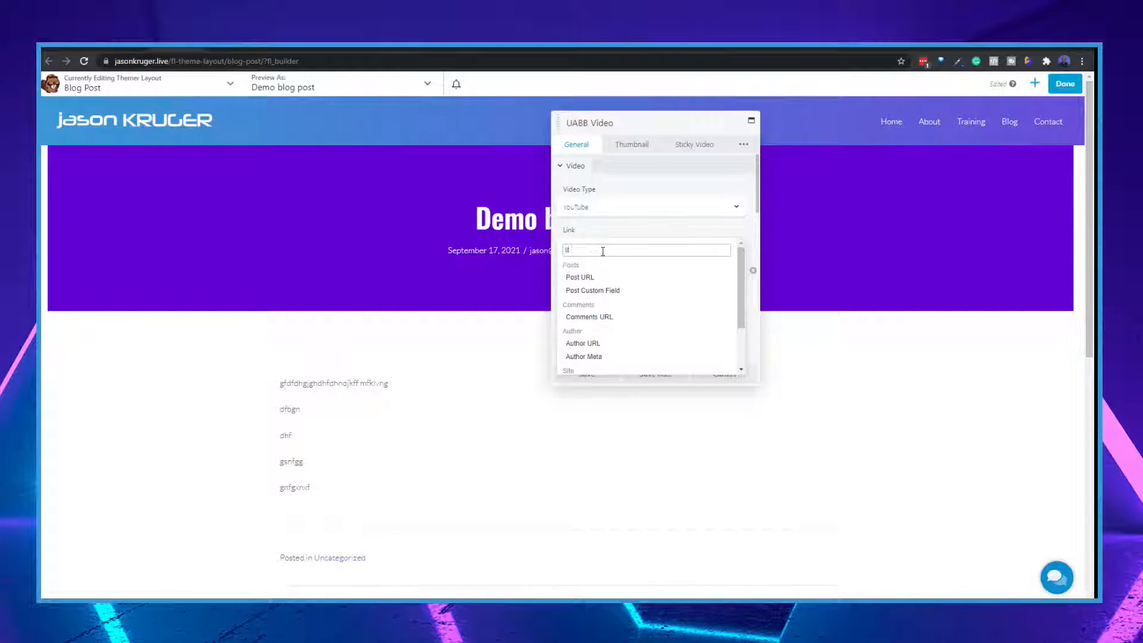
text(youtub)
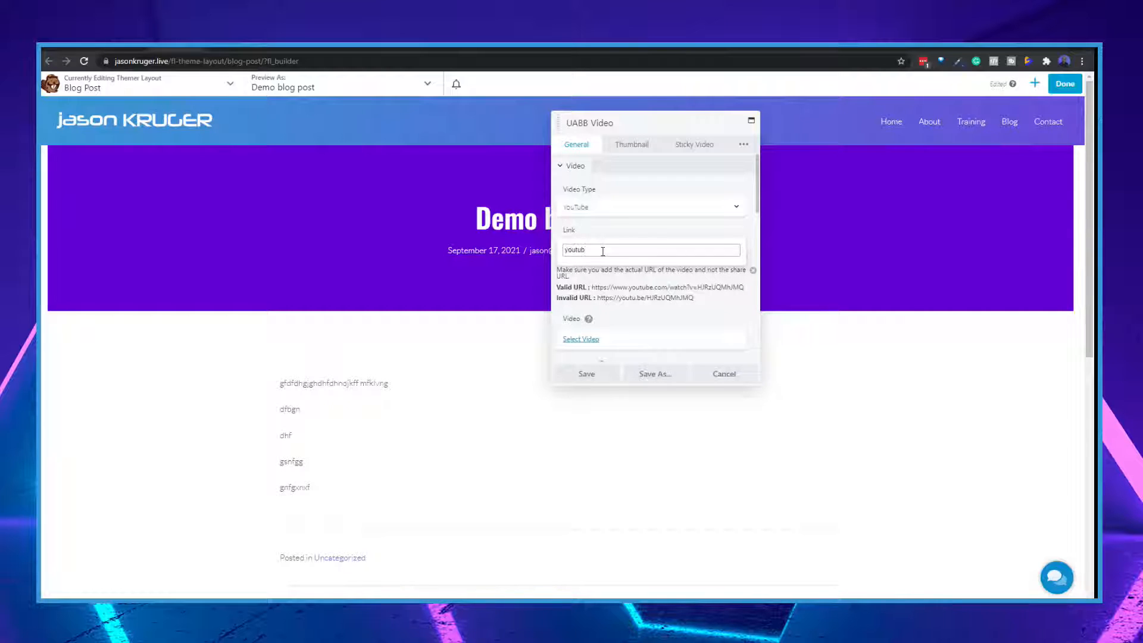
click(627, 227)
Insert a shortcode for the Toolset Youtube Link field as the video link and save the module.
click(598, 259)
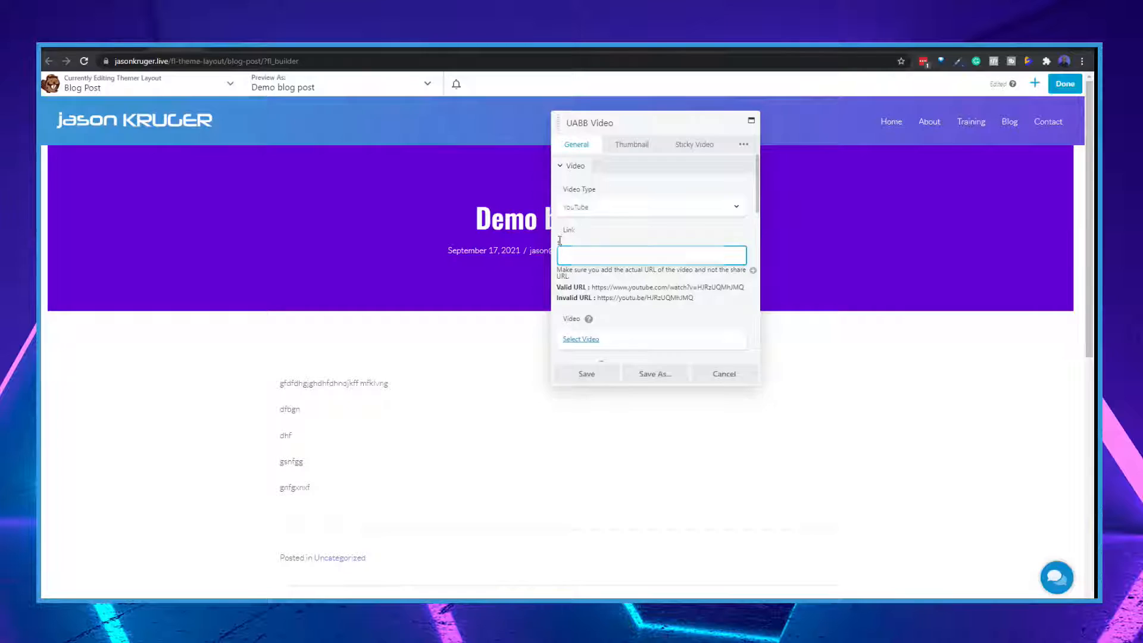
click(574, 252)
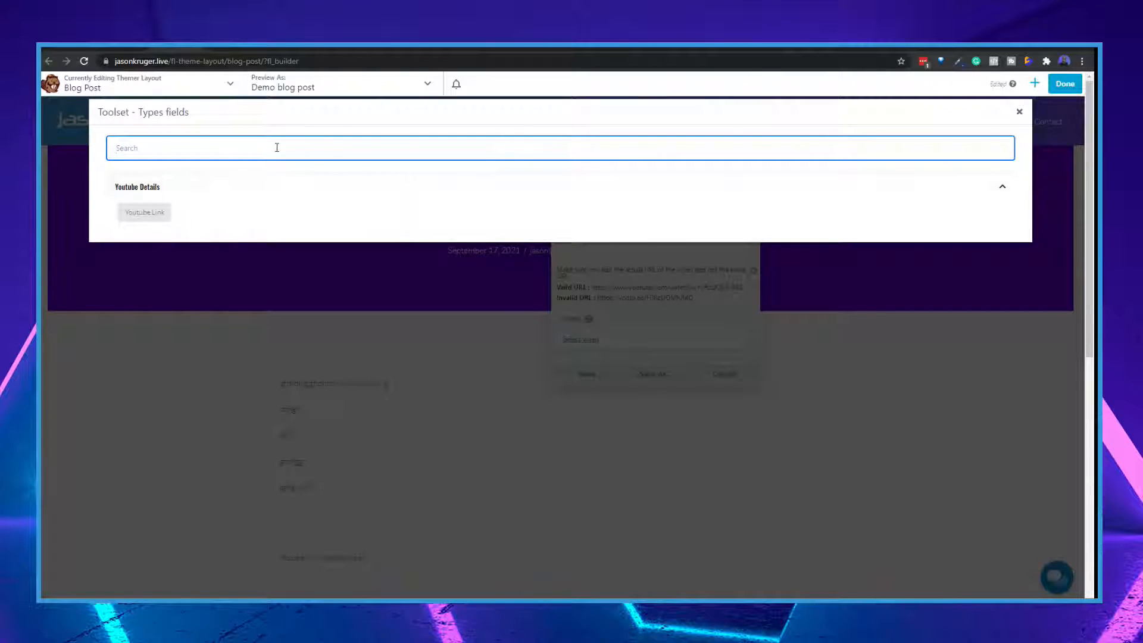
click(146, 218)
click(149, 218)
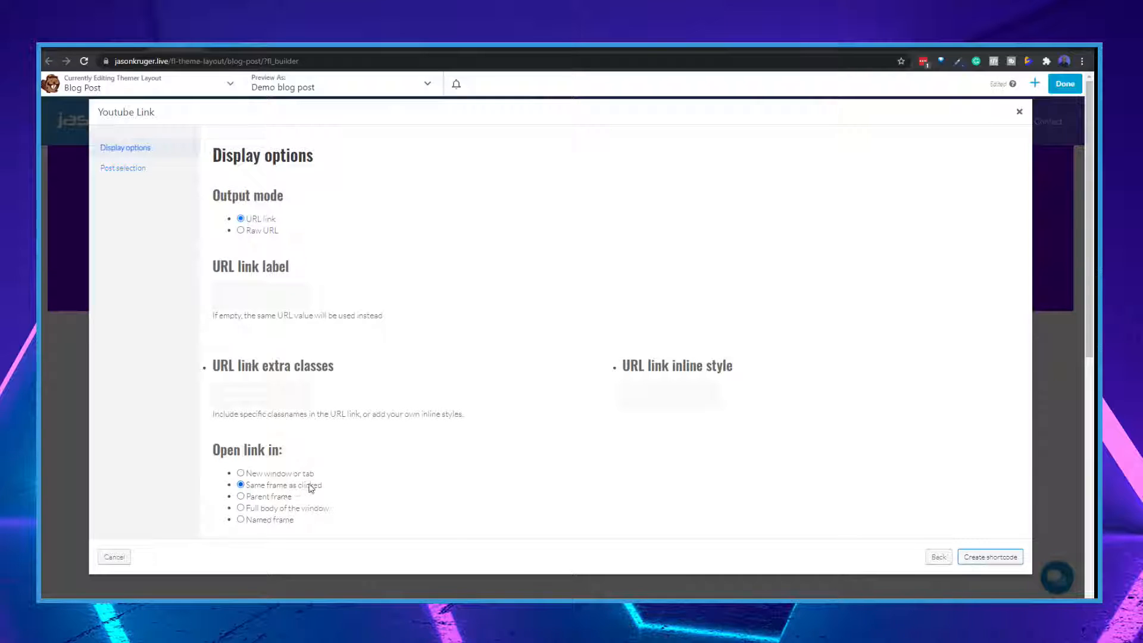
click(999, 560)
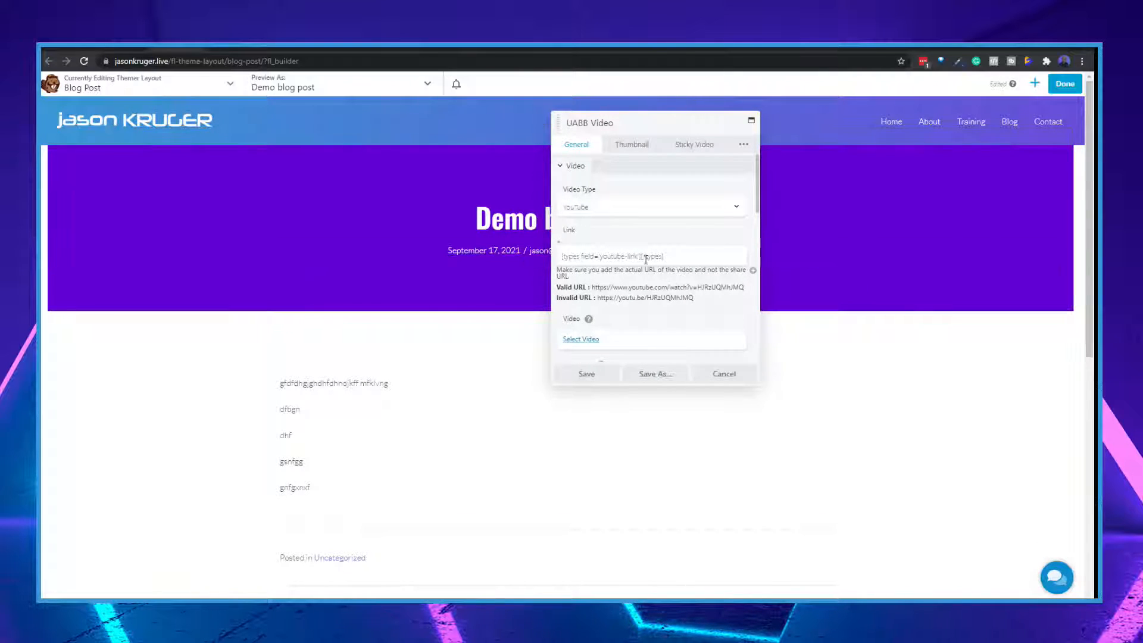
click(586, 374)
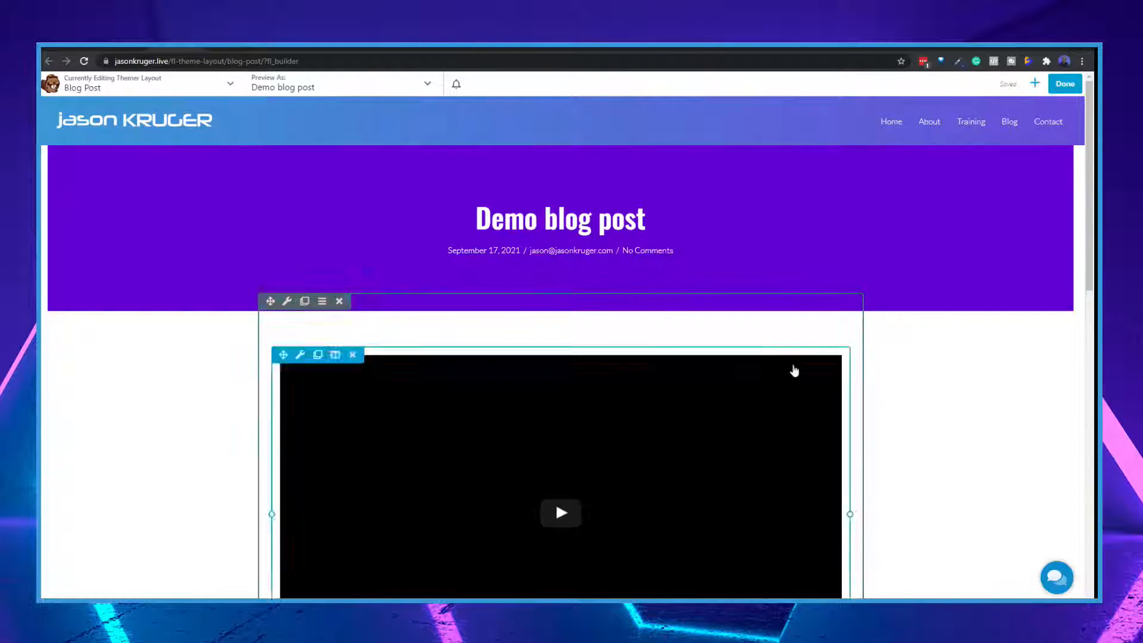
Check the video area in the Blog Post layout and publish the layout.
scroll(952, 394, down, 4)
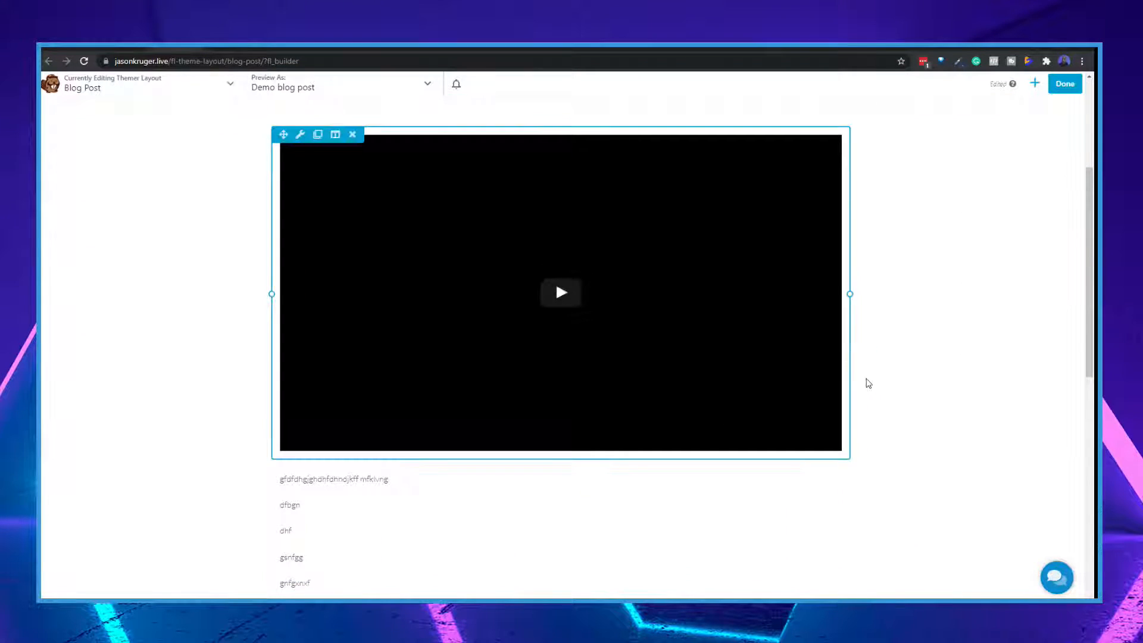
scroll(865, 382, down, 3)
scroll(865, 383, up, 7)
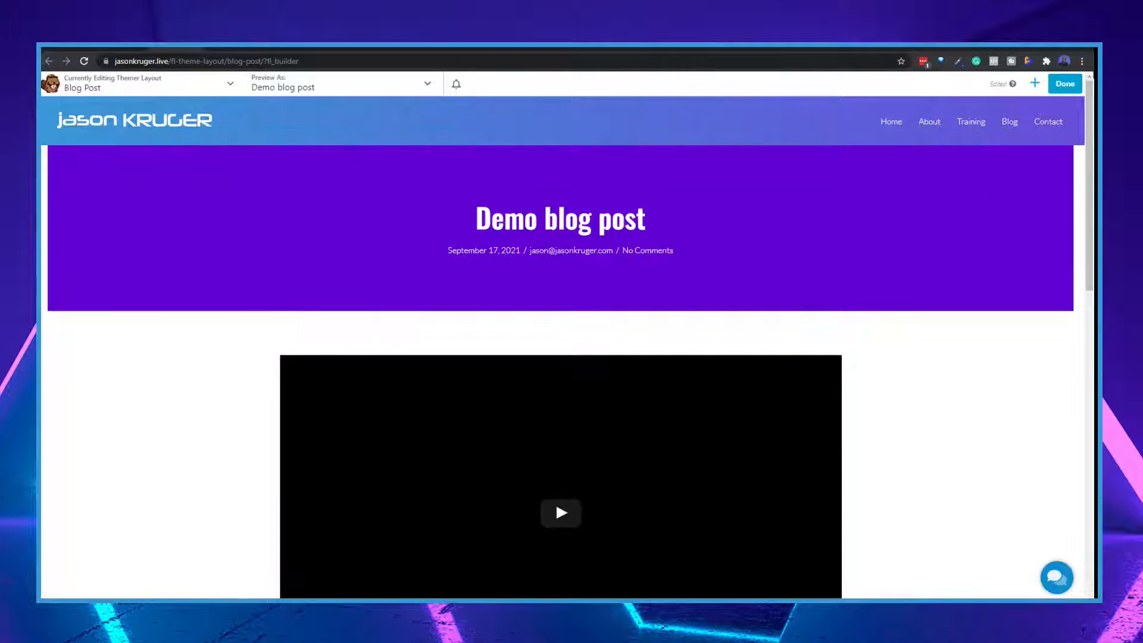
click(1060, 86)
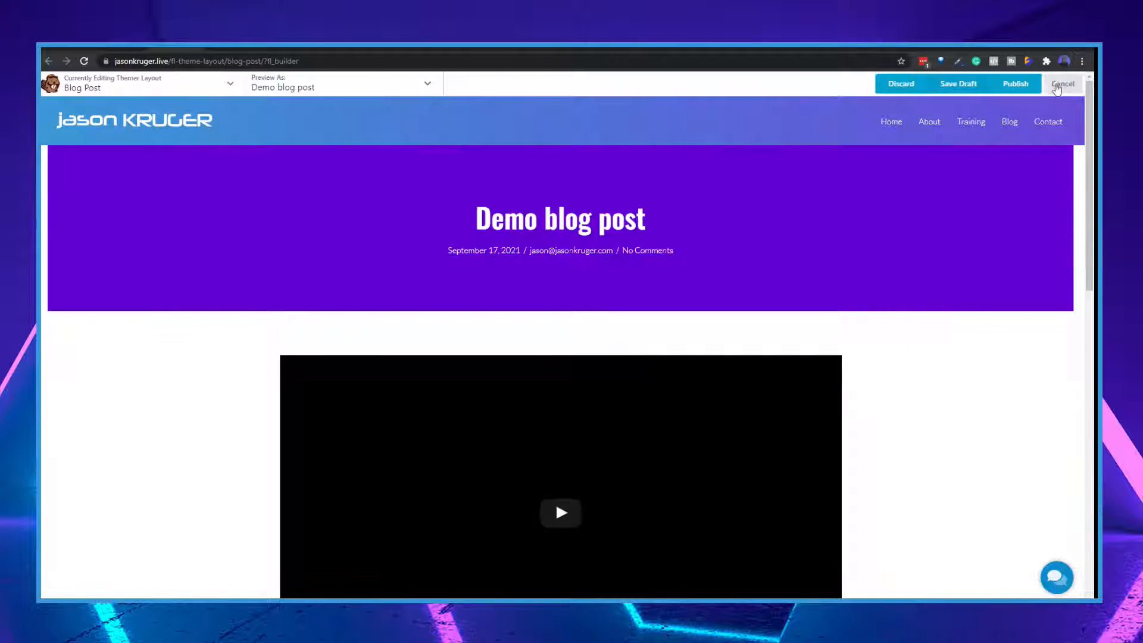
click(1019, 83)
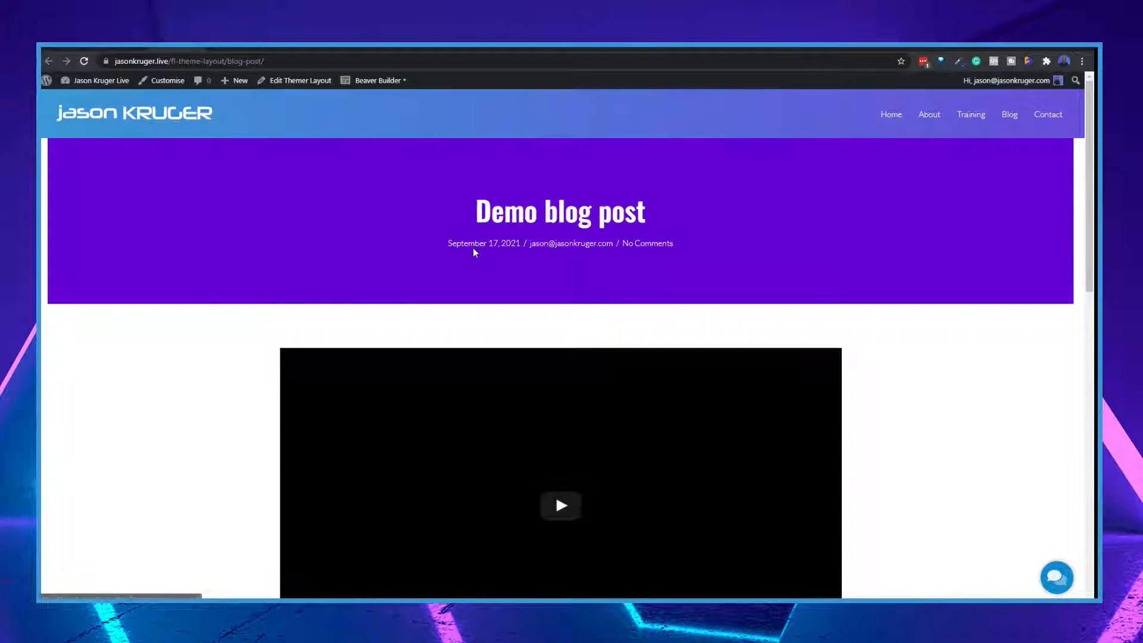
Open the Demo blog post for editing from the list of all posts in the WordPress admin.
click(85, 61)
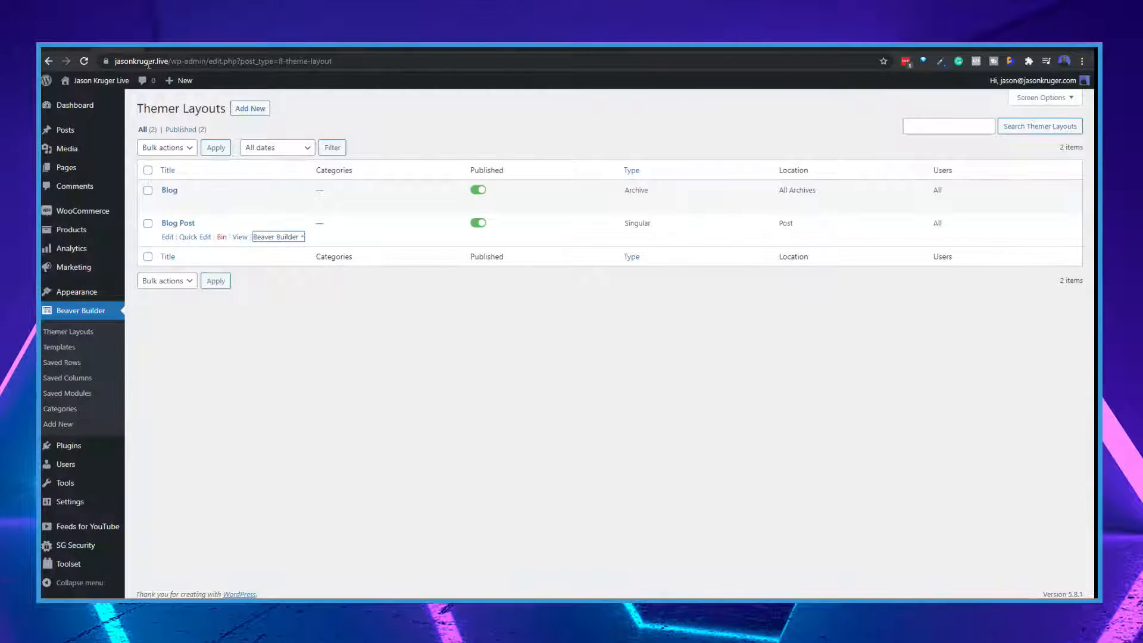
mouse_move(67, 171)
mouse_move(70, 138)
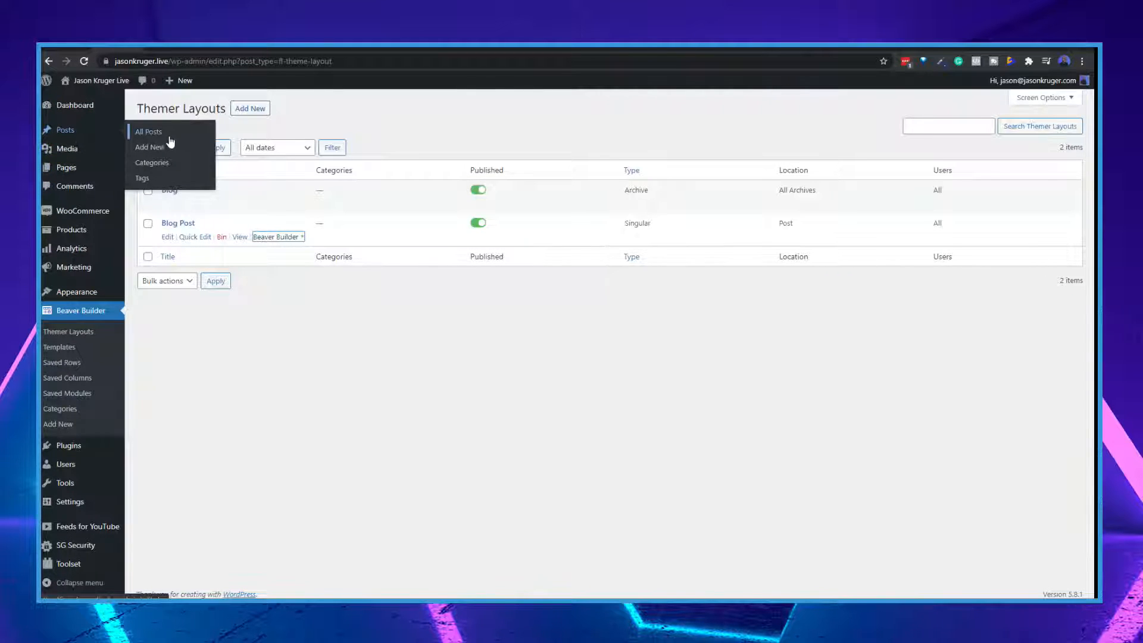
click(145, 137)
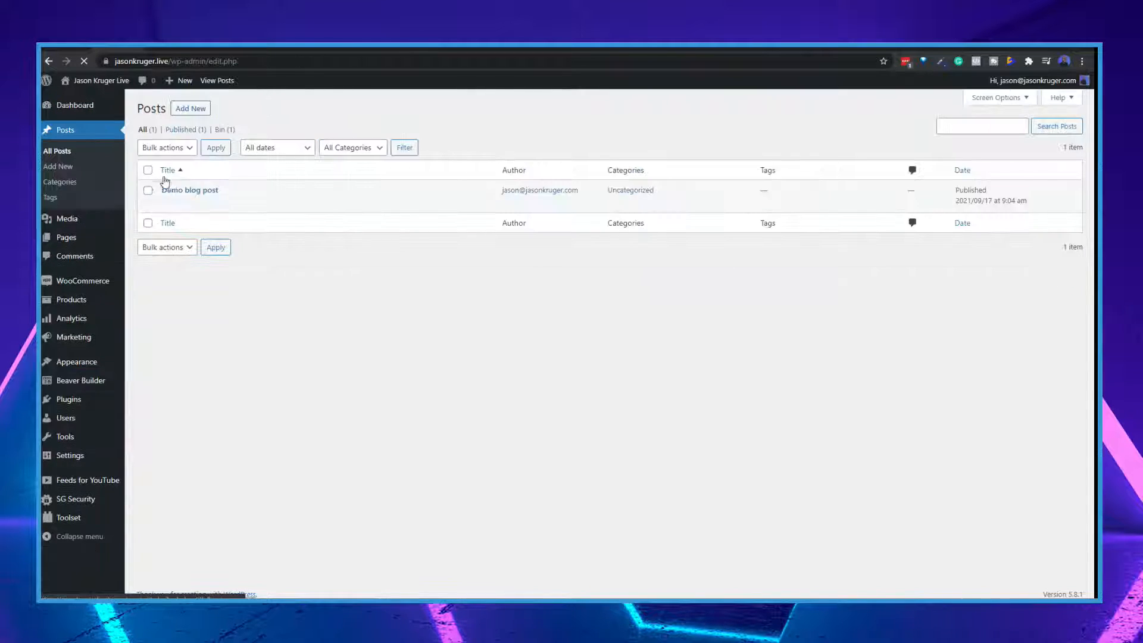
click(168, 205)
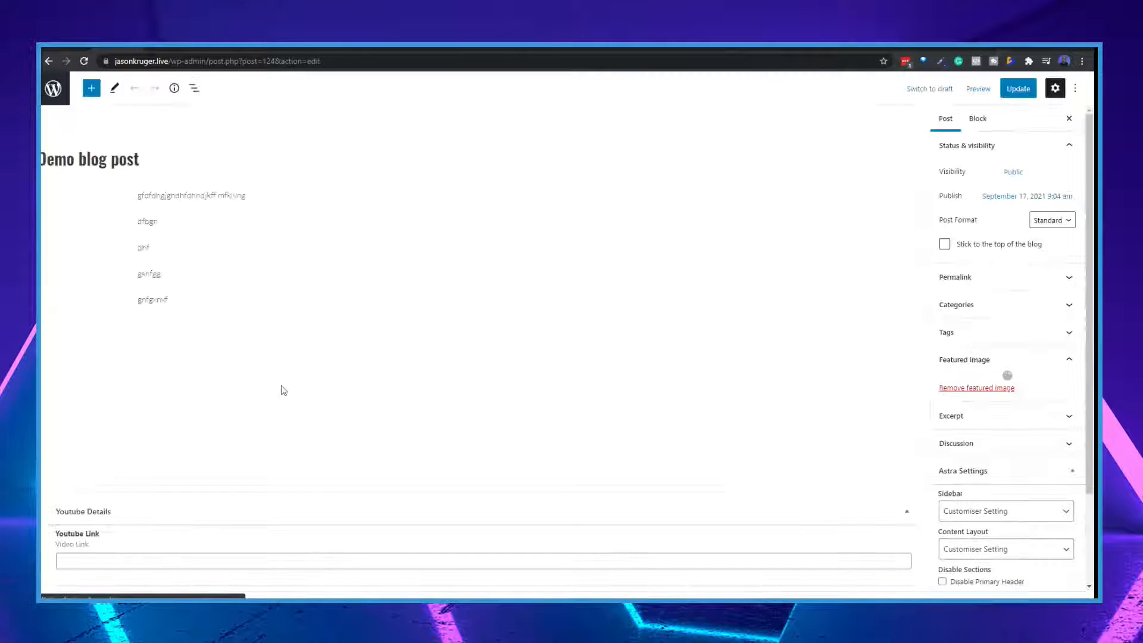
click(146, 560)
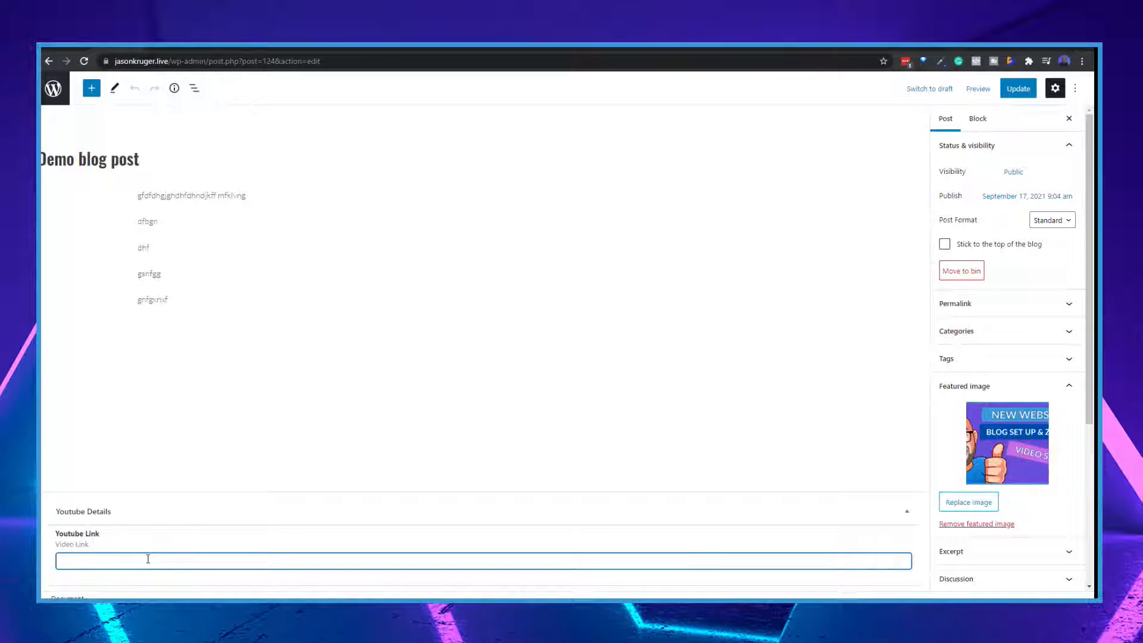
text(https://youtu.be/i793CBe0GnY)
click(1022, 89)
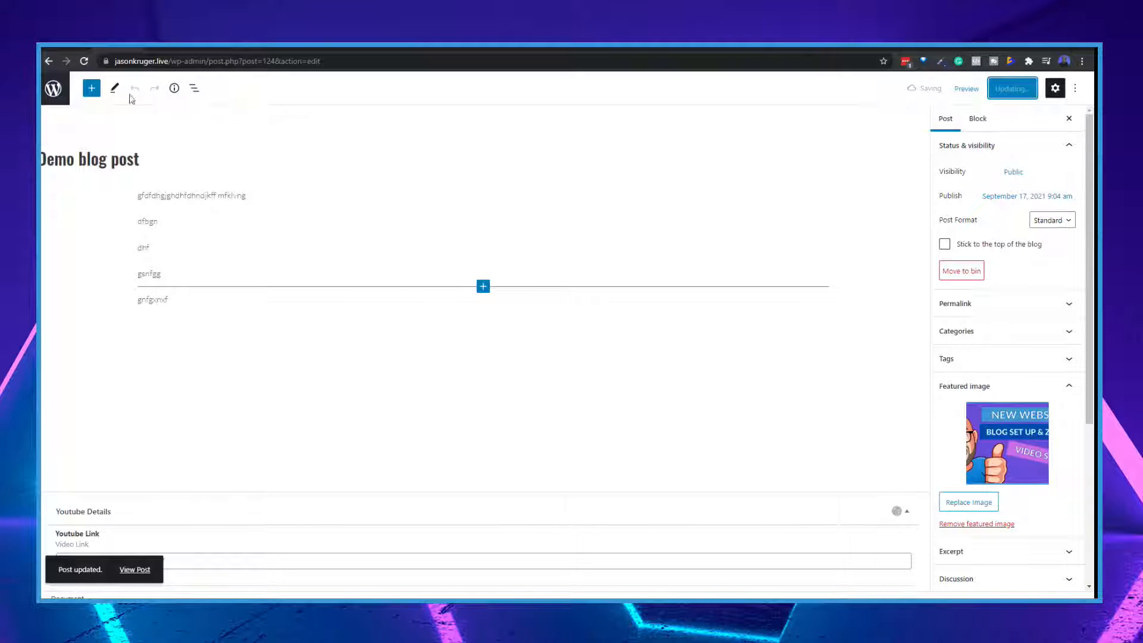
Reload the live Demo blog post and play its embedded video to test the link.
click(71, 46)
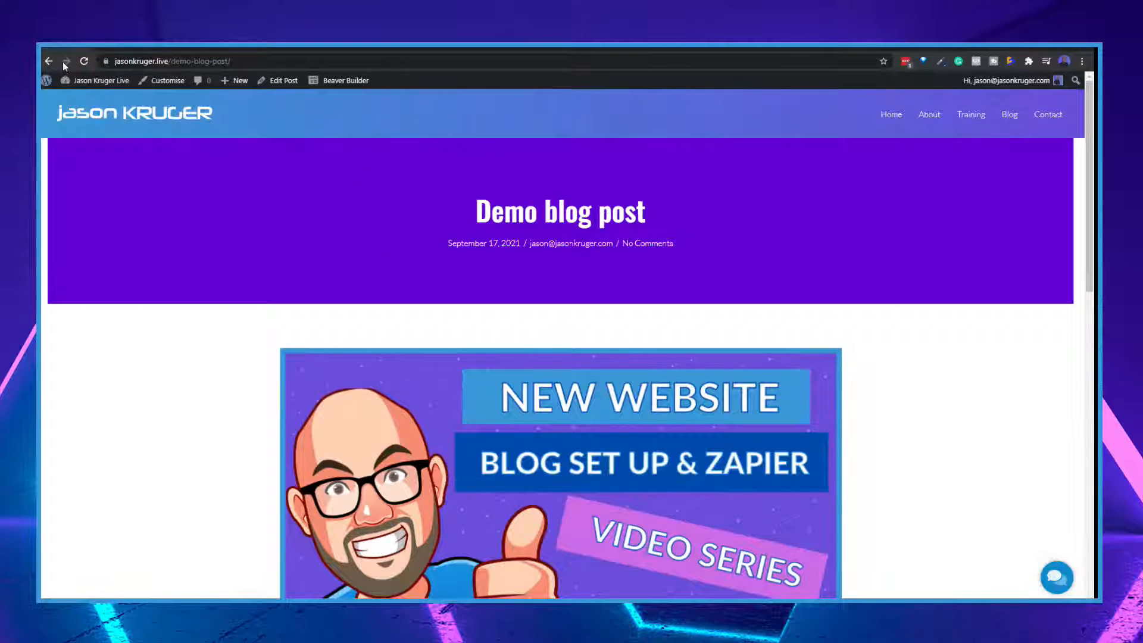
click(85, 61)
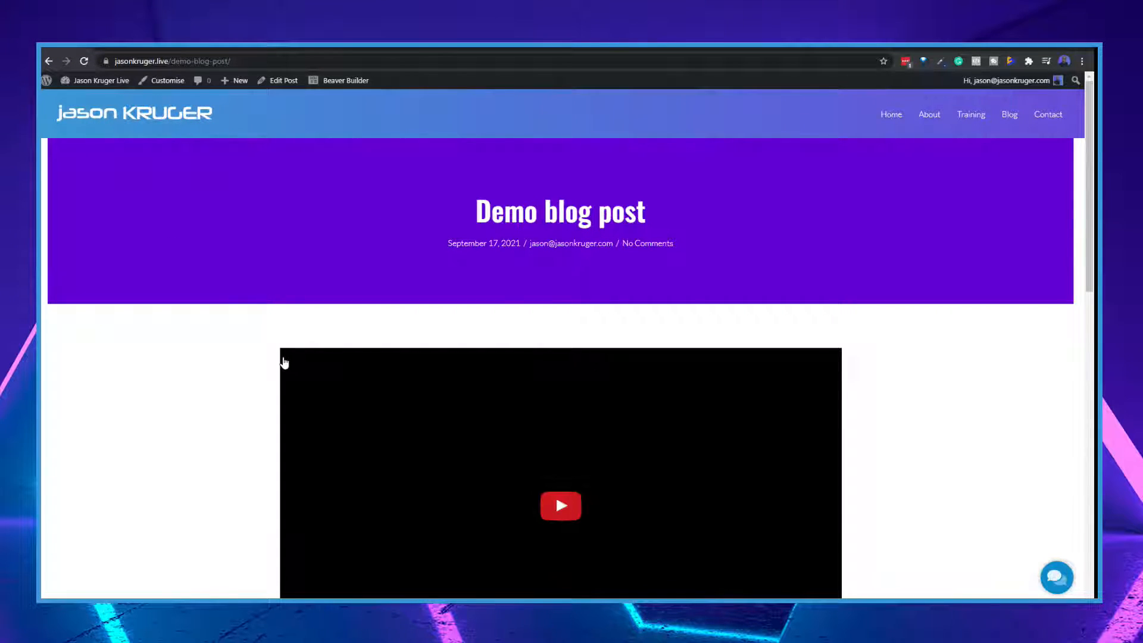
scroll(291, 357, down, 4)
scroll(293, 233, up, 2)
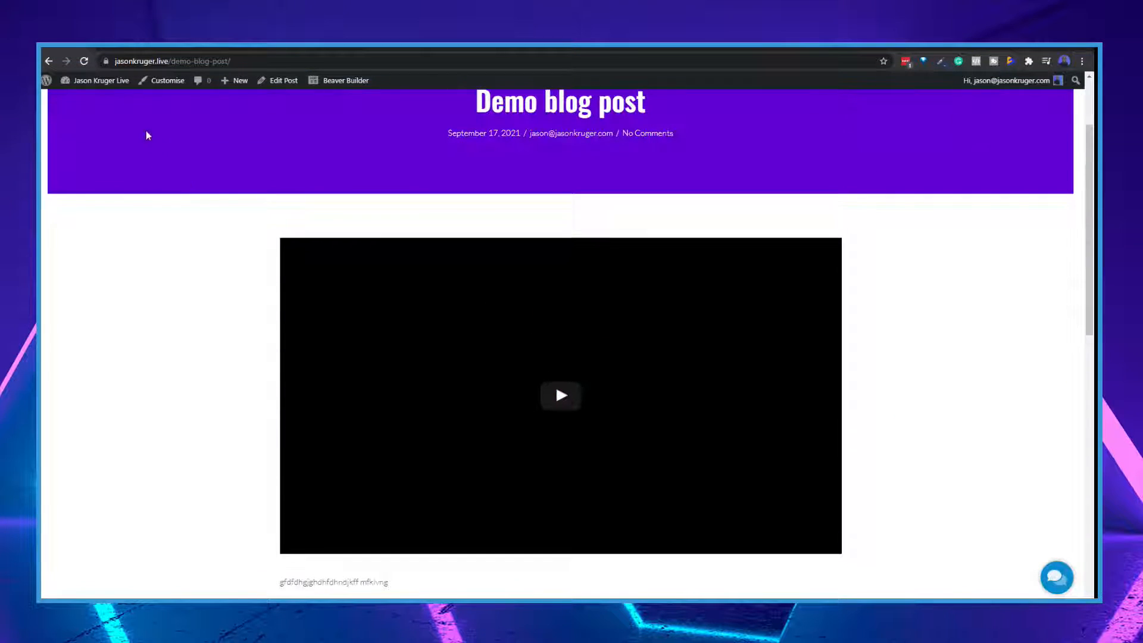
click(85, 62)
click(560, 399)
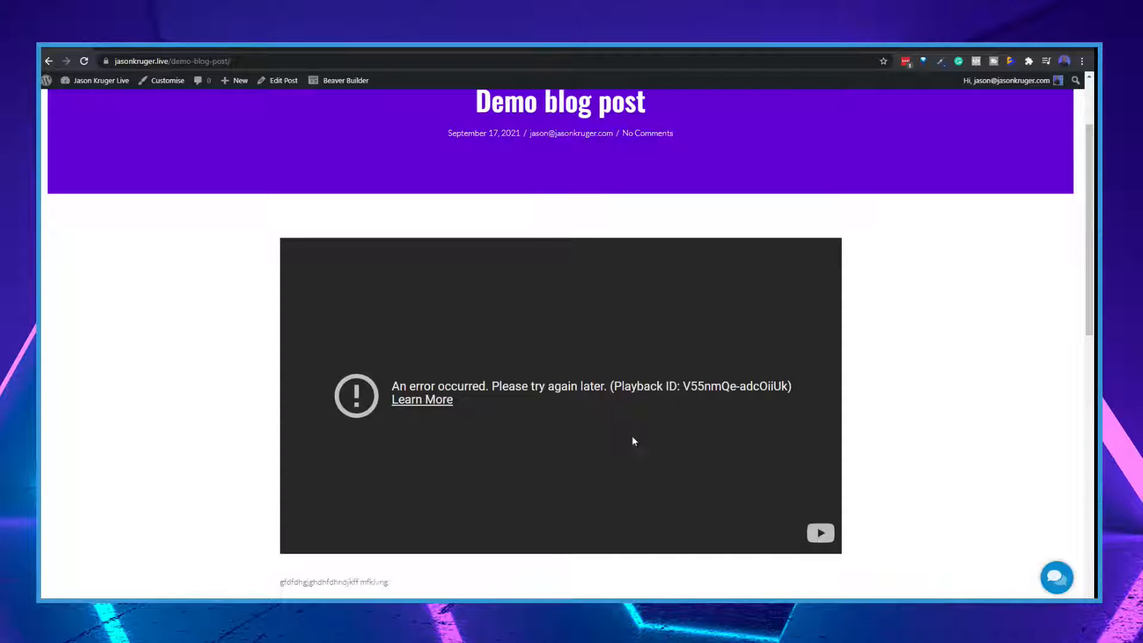
Reopen the Blog Post layout in Beaver Builder and open the settings of its video module.
click(115, 45)
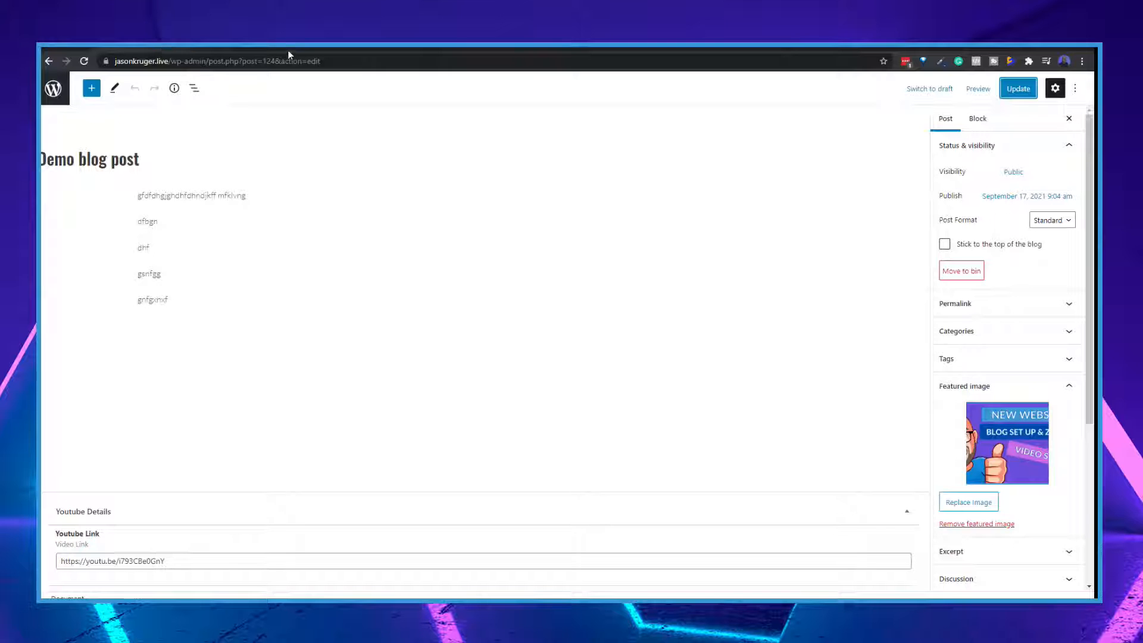
click(169, 47)
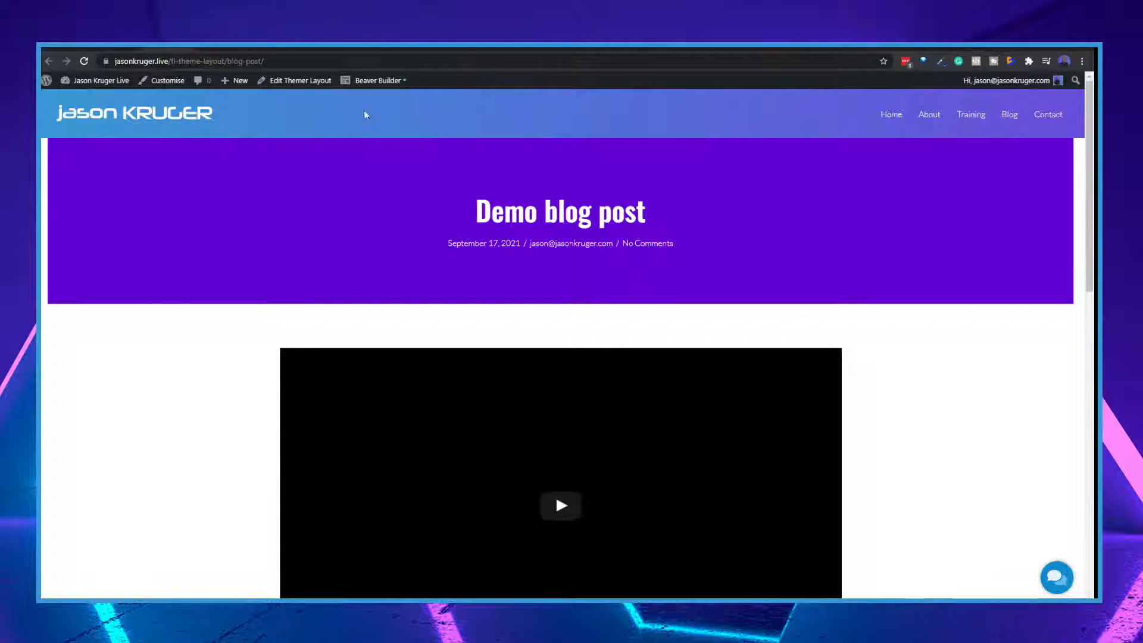
click(369, 83)
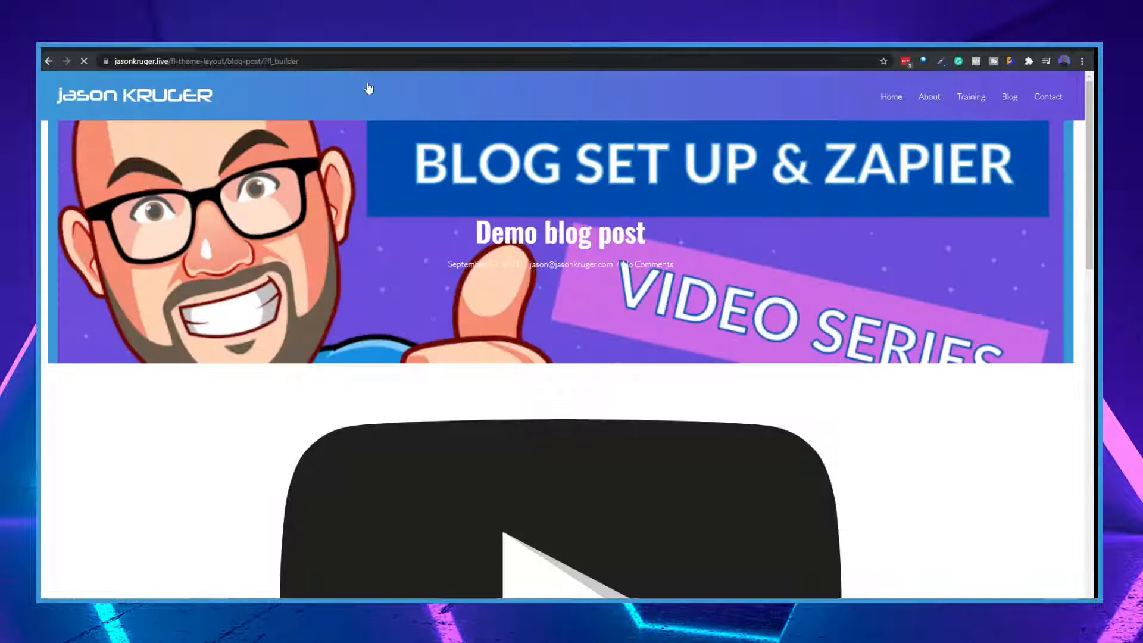
scroll(477, 365, down, 5)
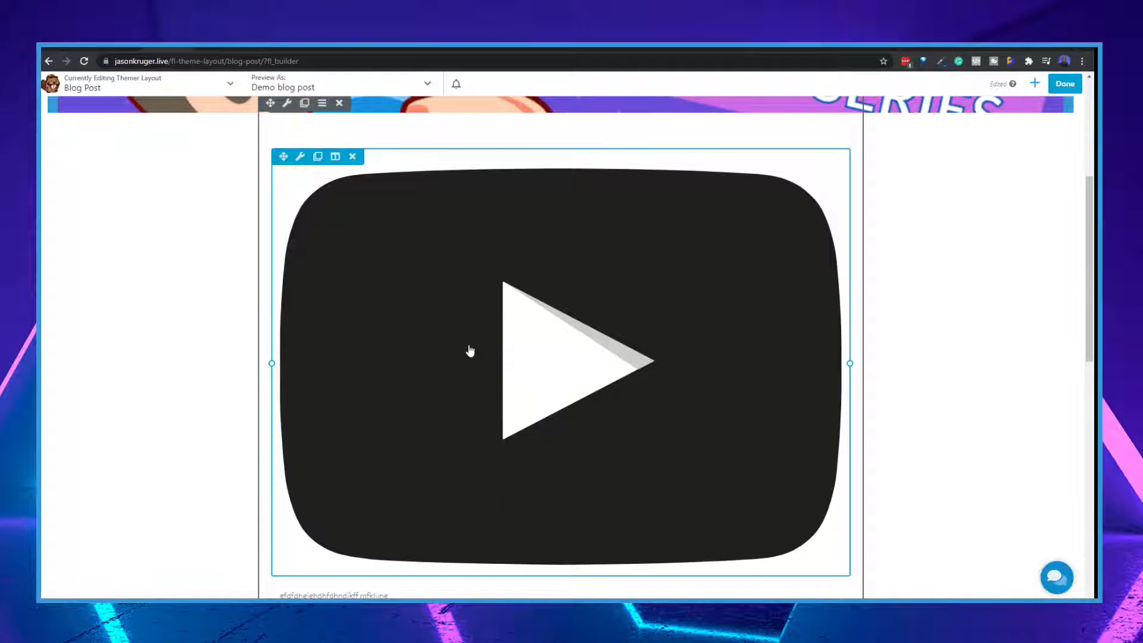
click(445, 360)
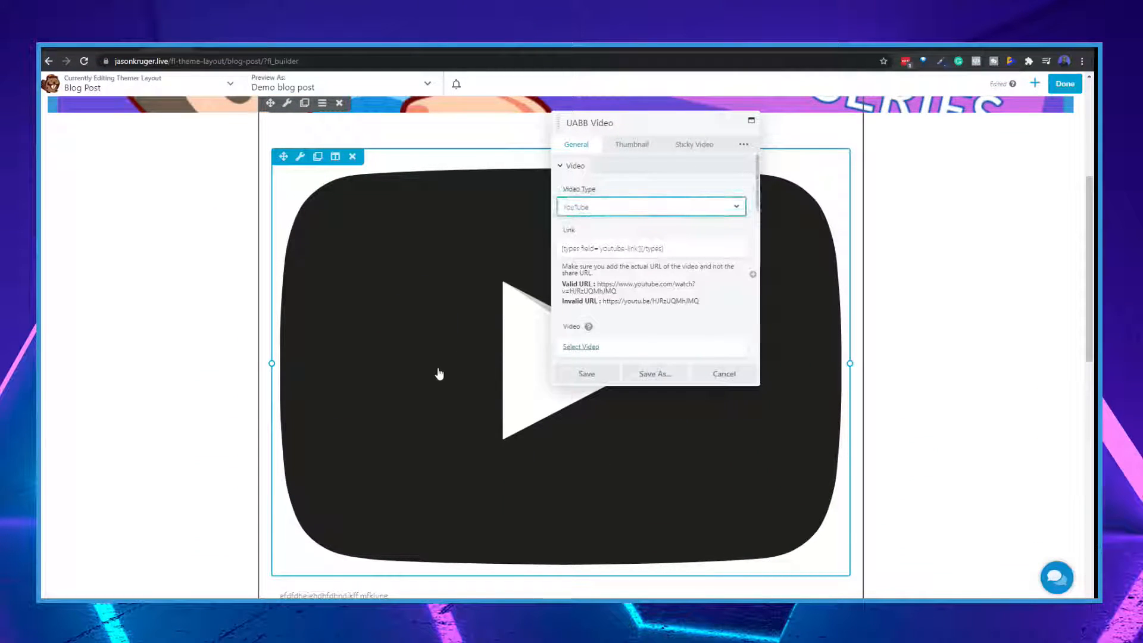
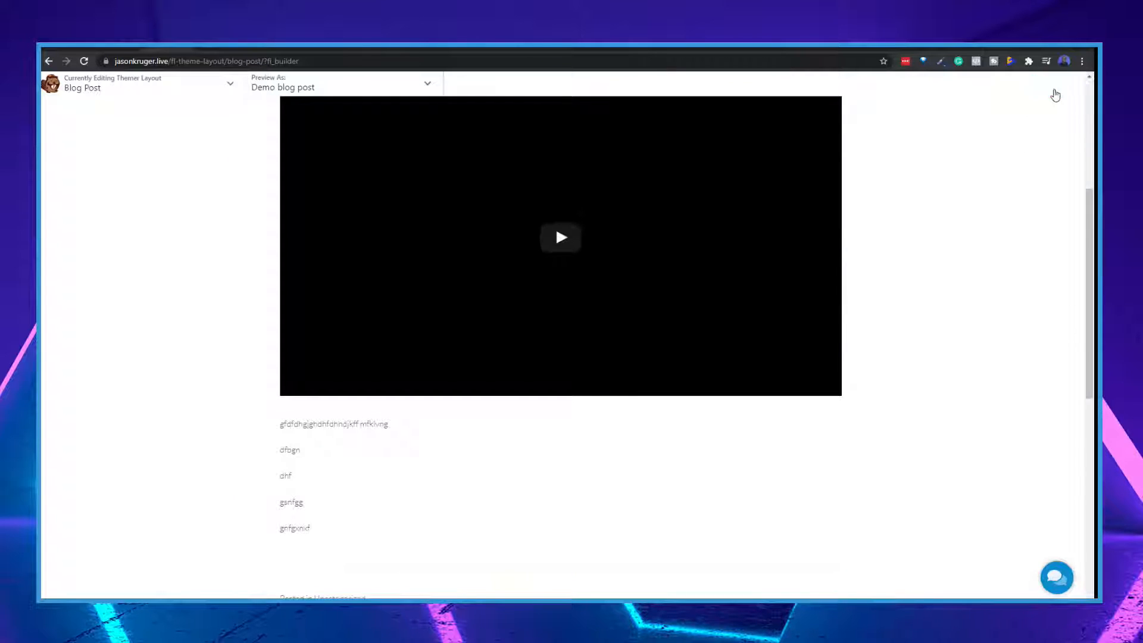
Publish the edited Blog Post layout and reload the live Demo blog post to check its video.
click(1057, 87)
click(1019, 87)
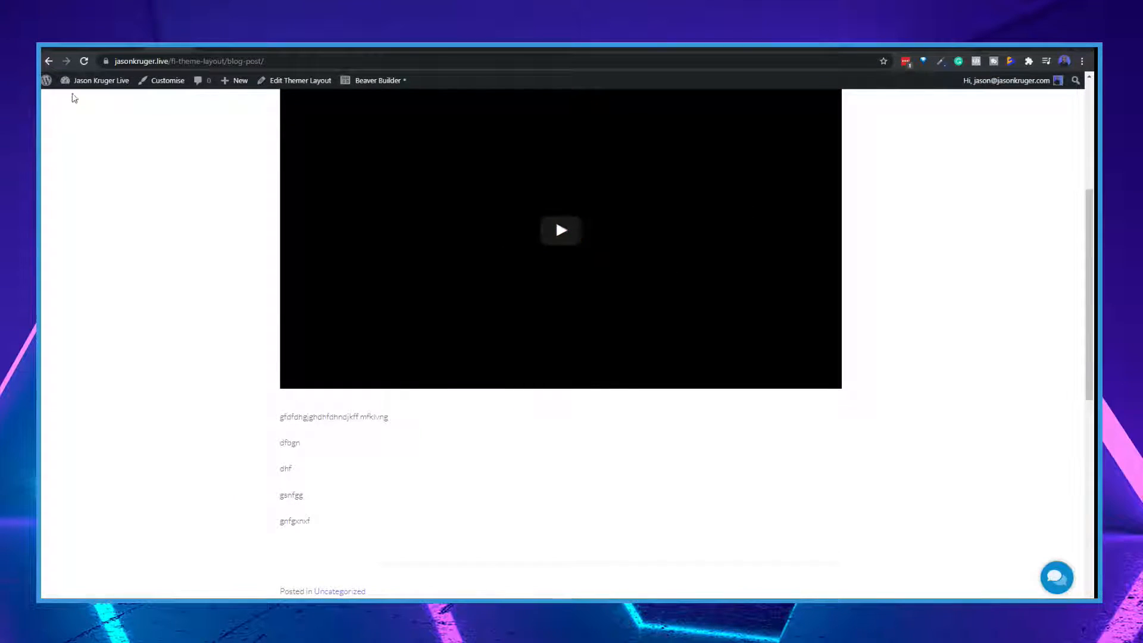
click(47, 60)
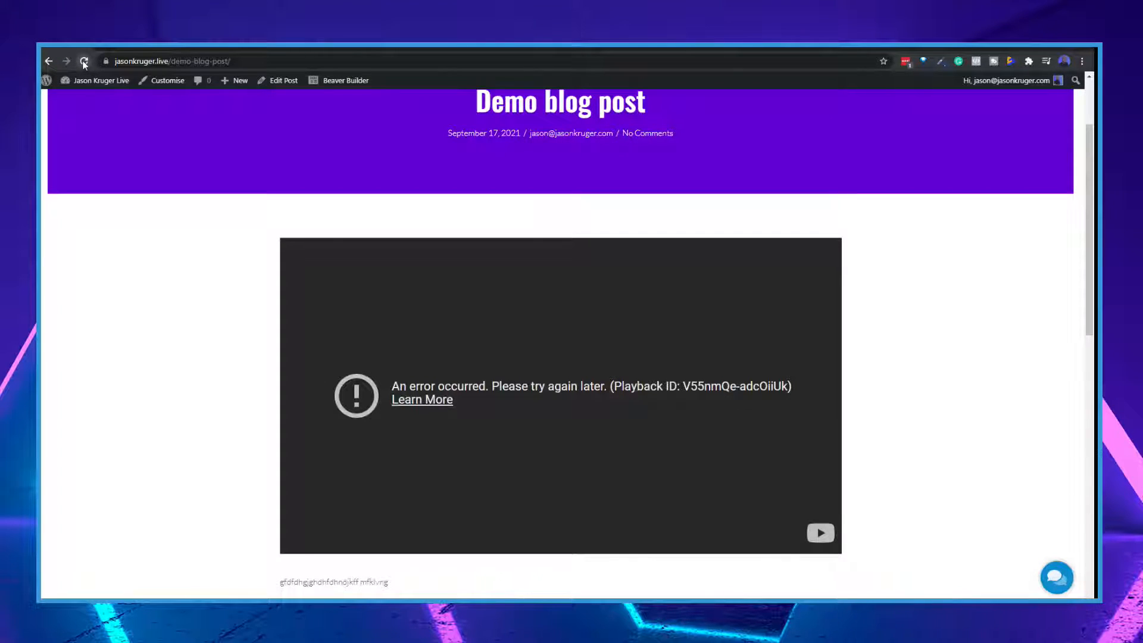
click(84, 62)
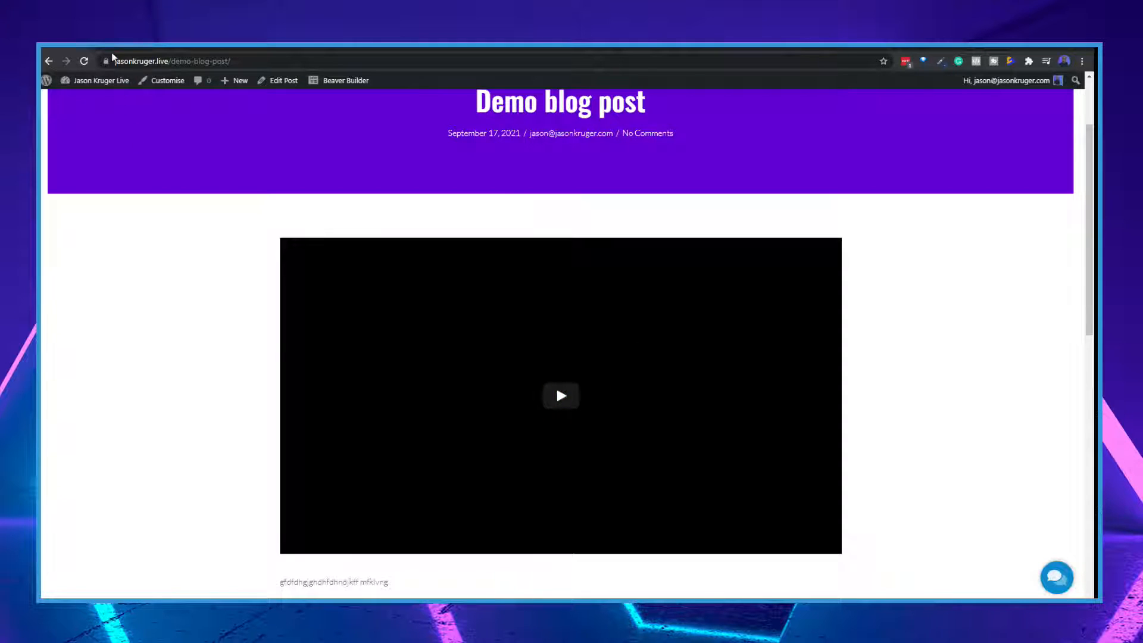
Reload the live Demo blog post and reopen the Blog Post layout in Beaver Builder.
click(251, 65)
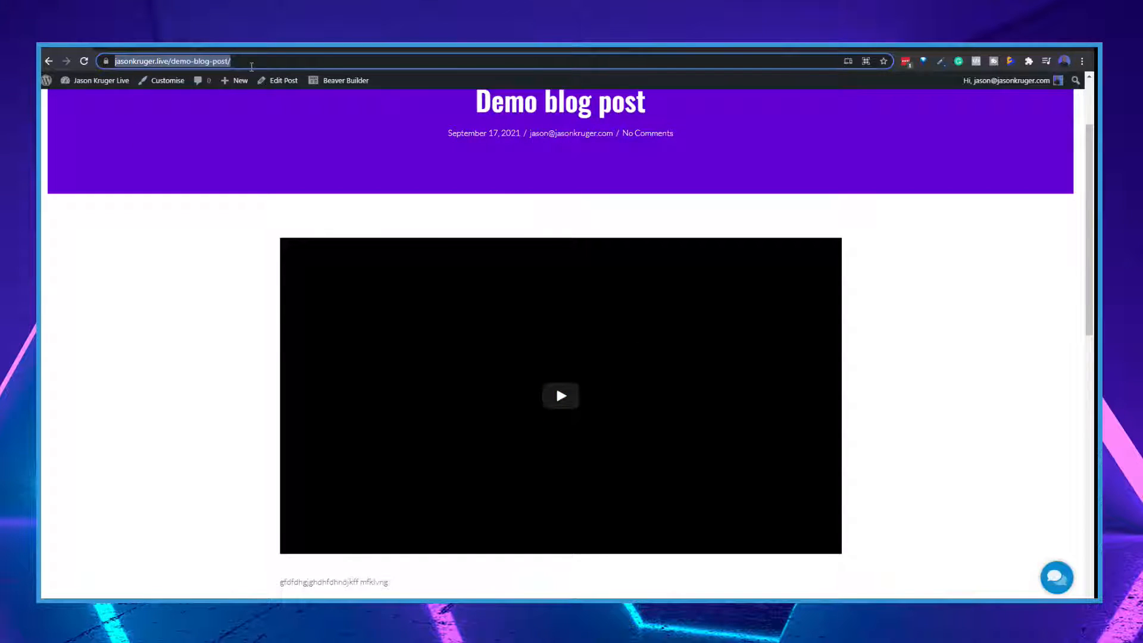
key(Return)
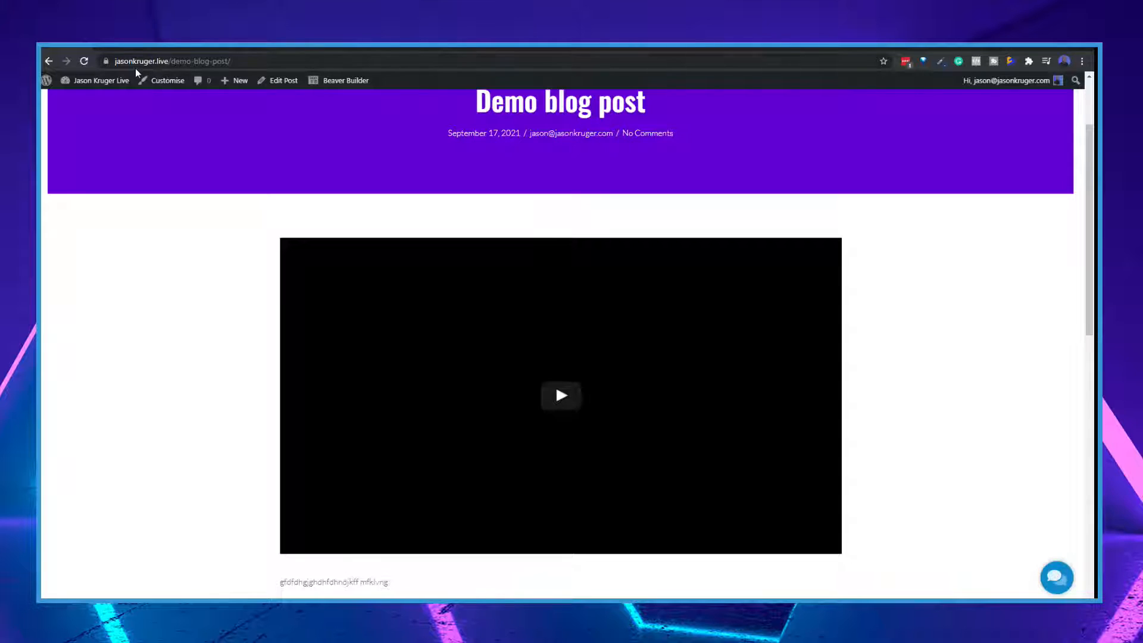
click(115, 47)
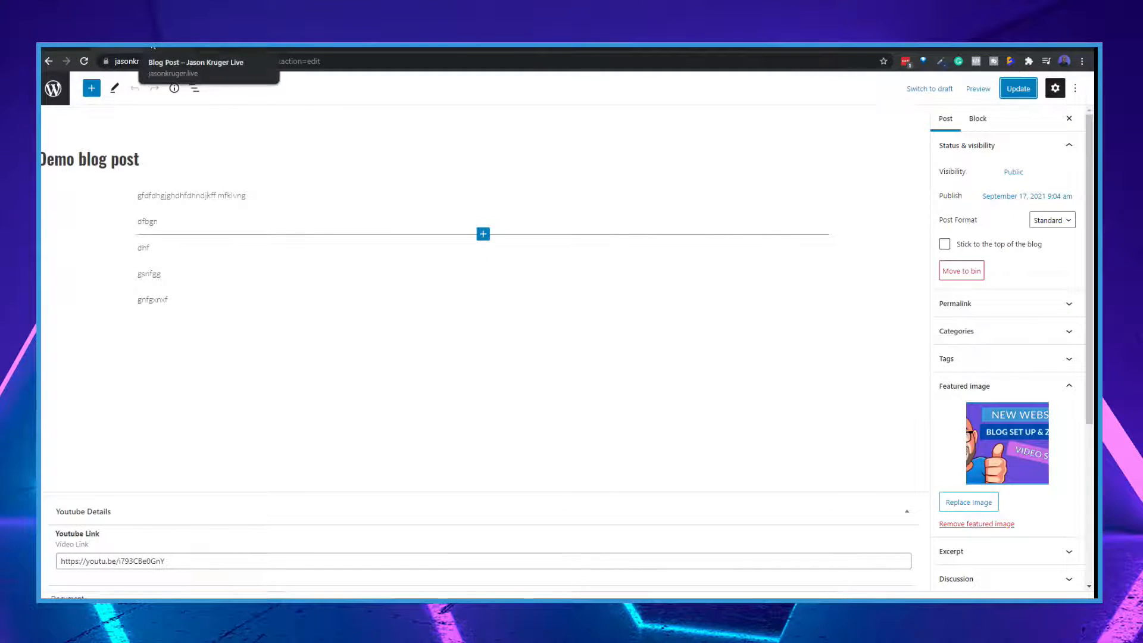
click(172, 49)
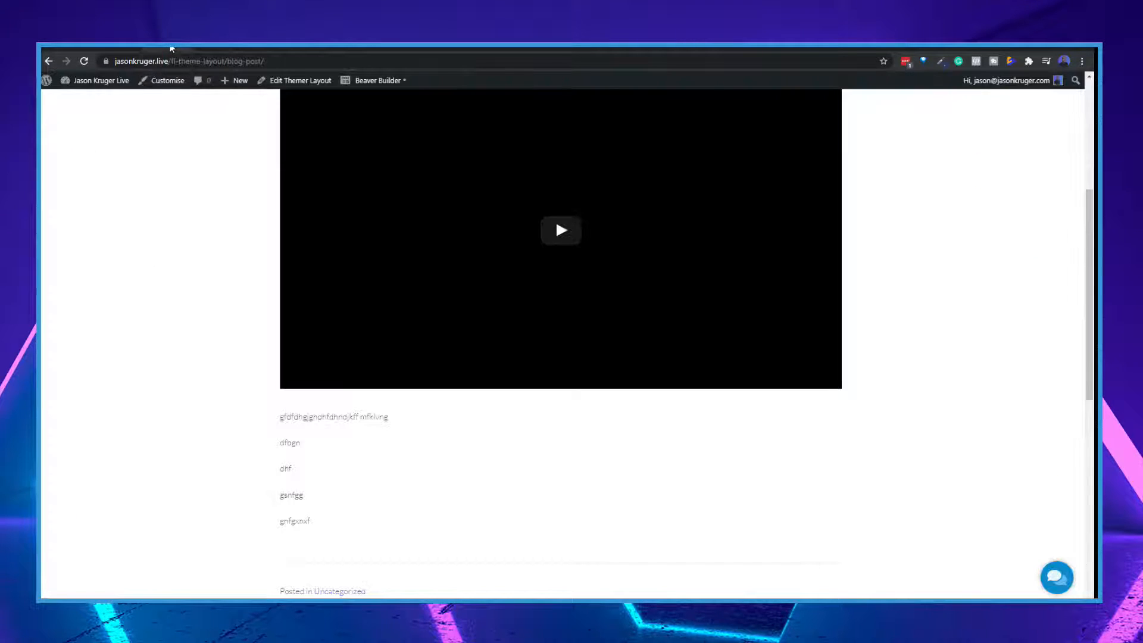
scroll(496, 298, up, 4)
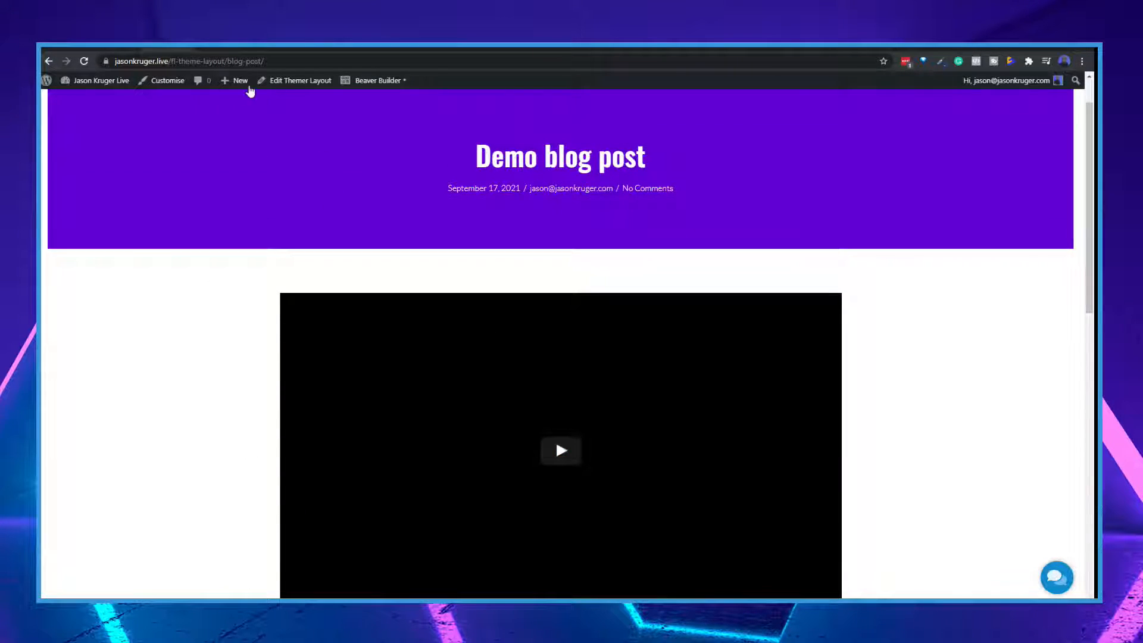
click(384, 86)
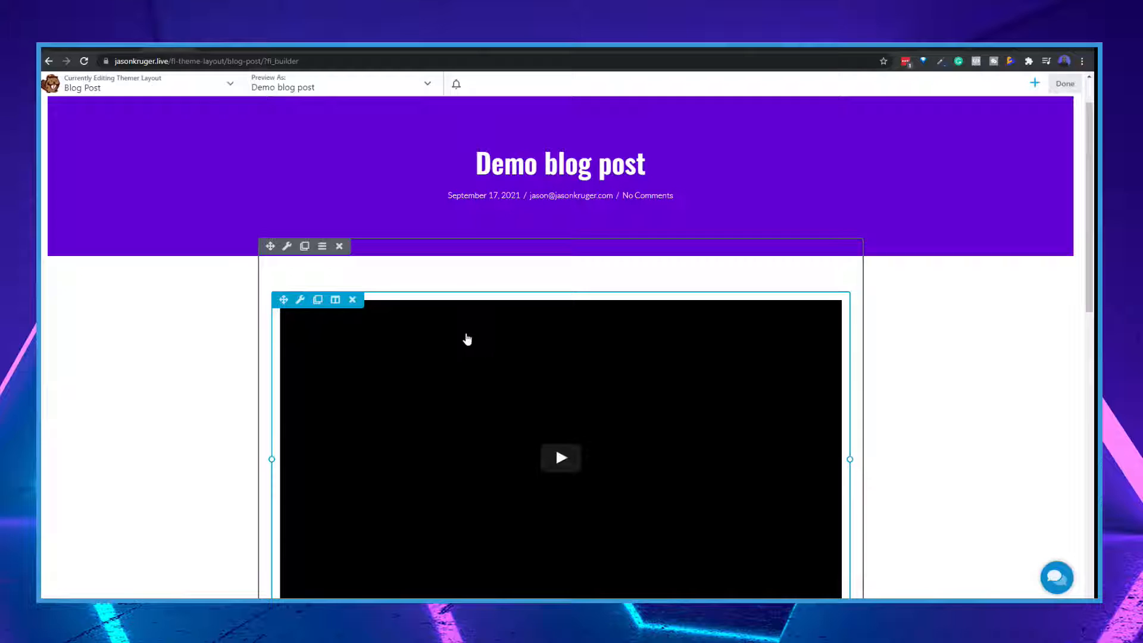
Save the UABB Video module with the YouTube type and its custom-field link, and publish the Blog Post layout.
scroll(466, 334, down, 3)
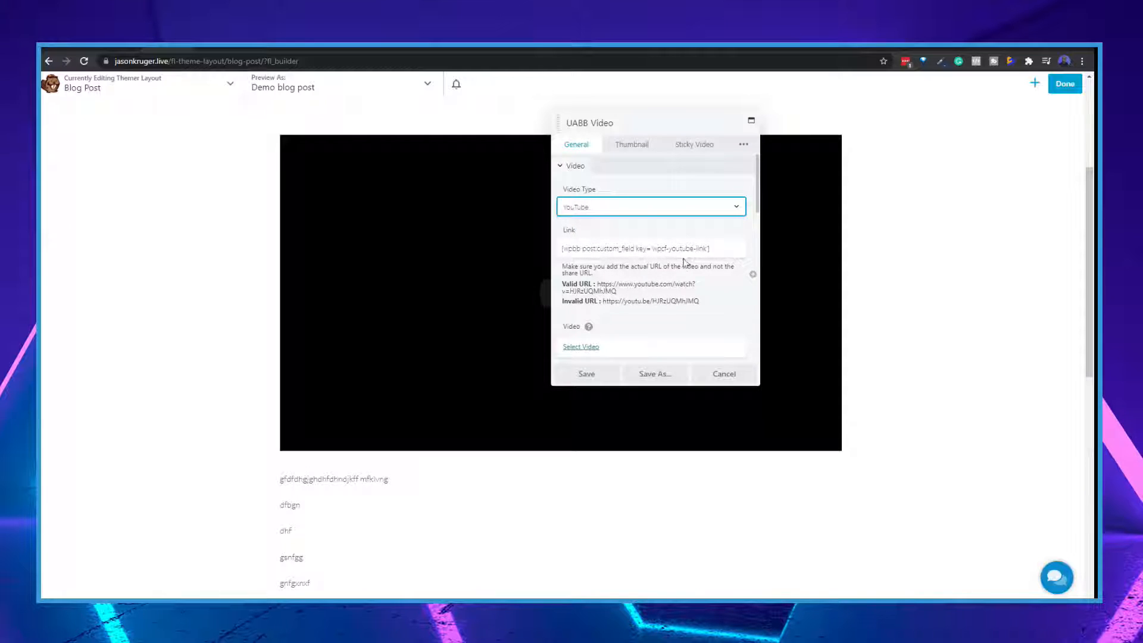
click(591, 375)
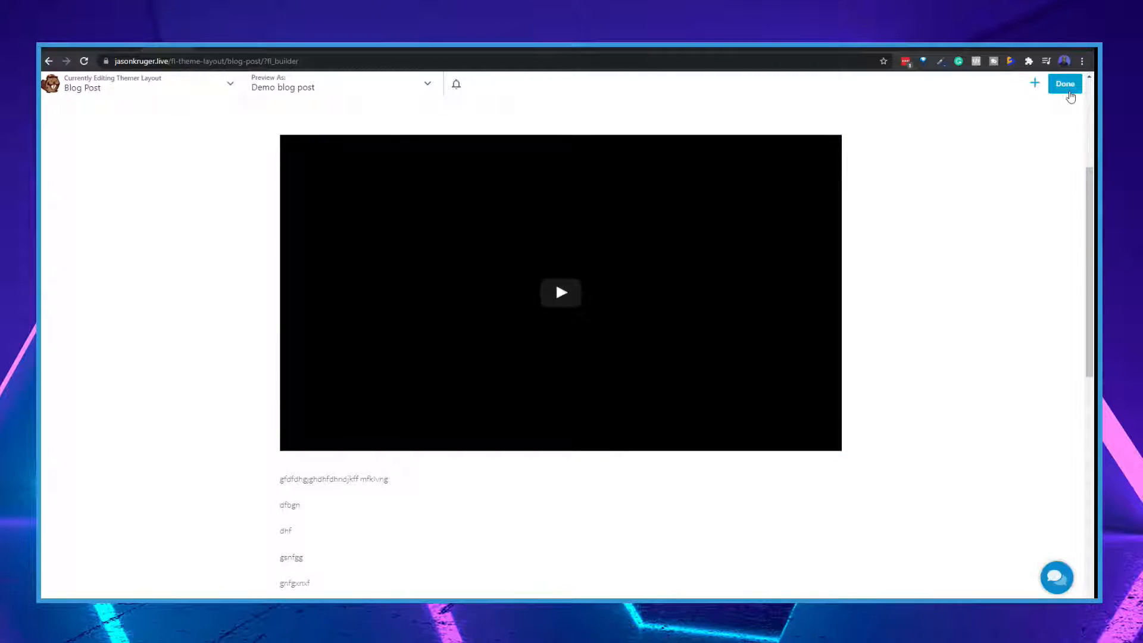
click(1066, 88)
click(1015, 86)
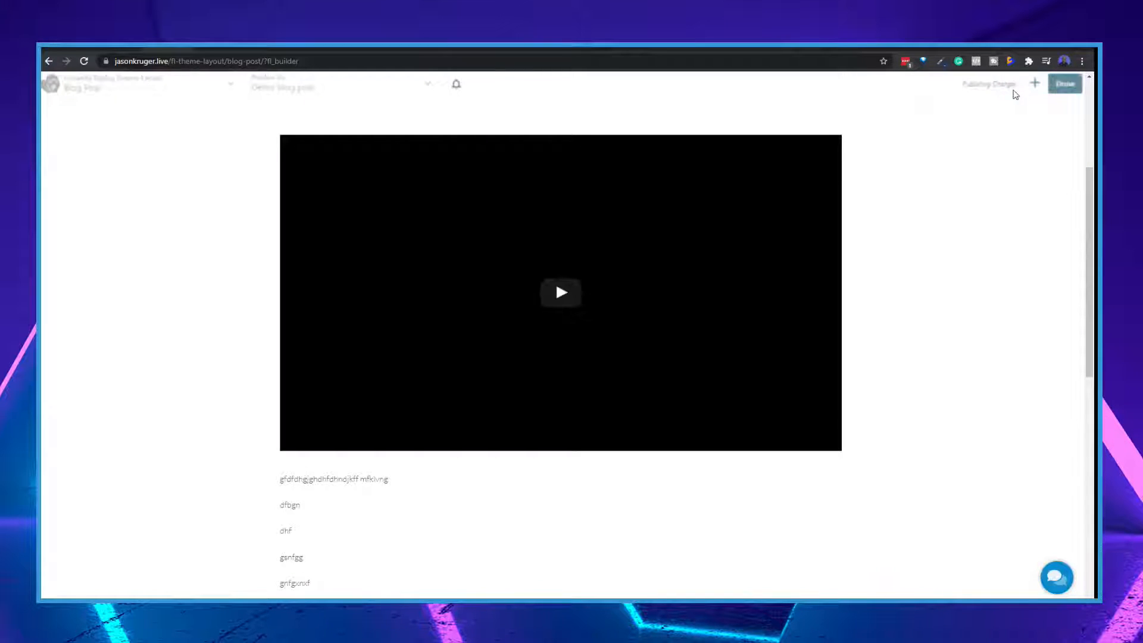
Reload the live Demo blog post, play its embedded video and look over the post page.
click(84, 60)
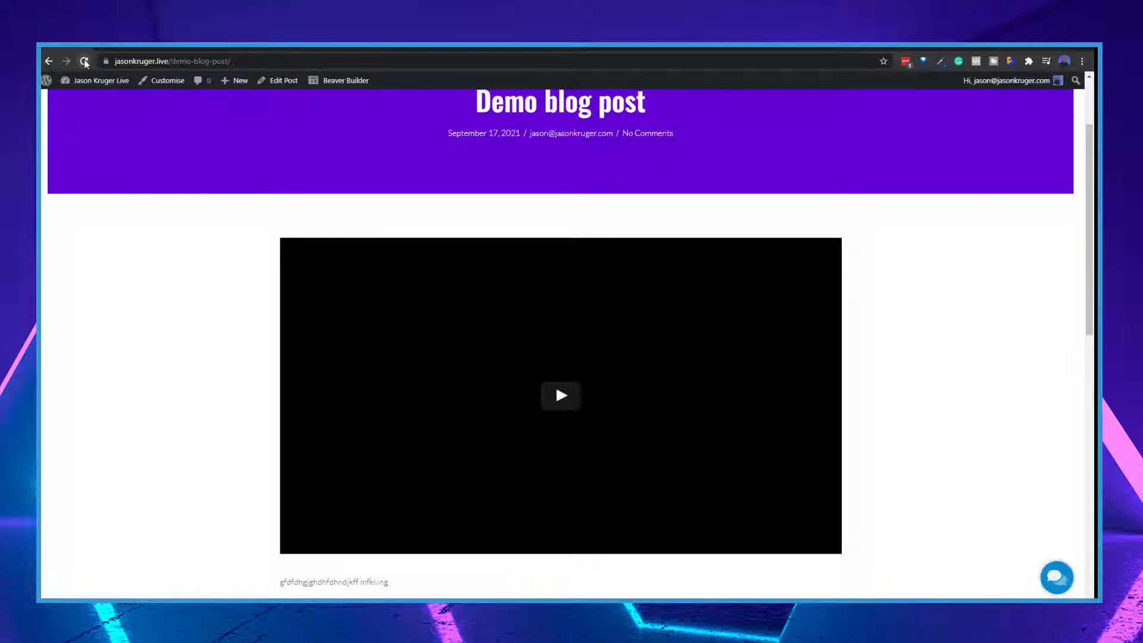
click(84, 60)
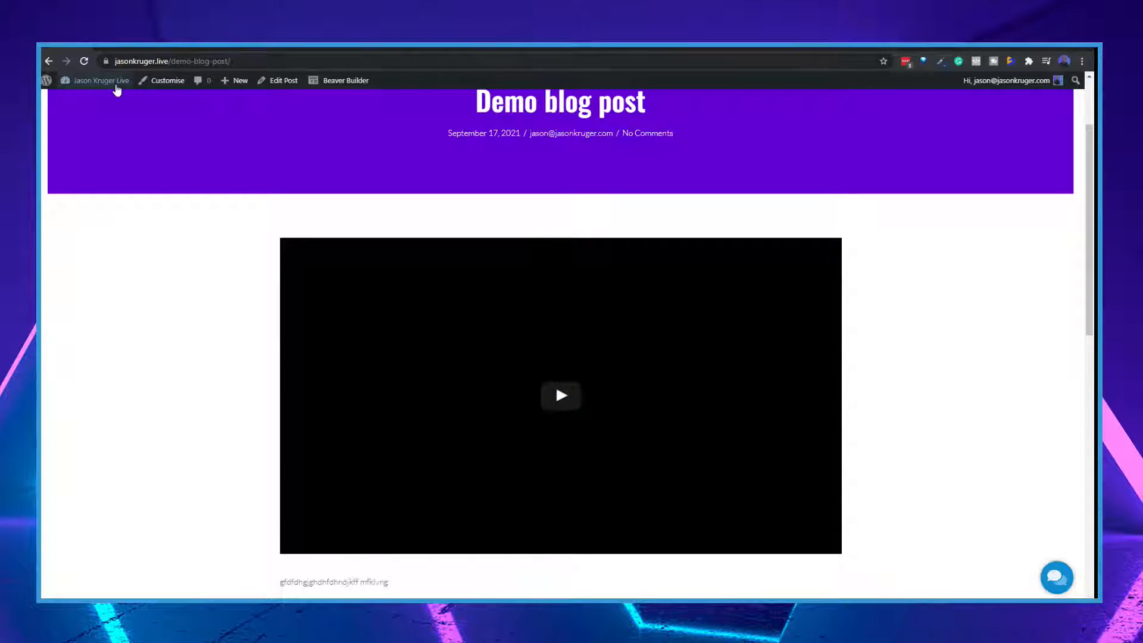
click(85, 62)
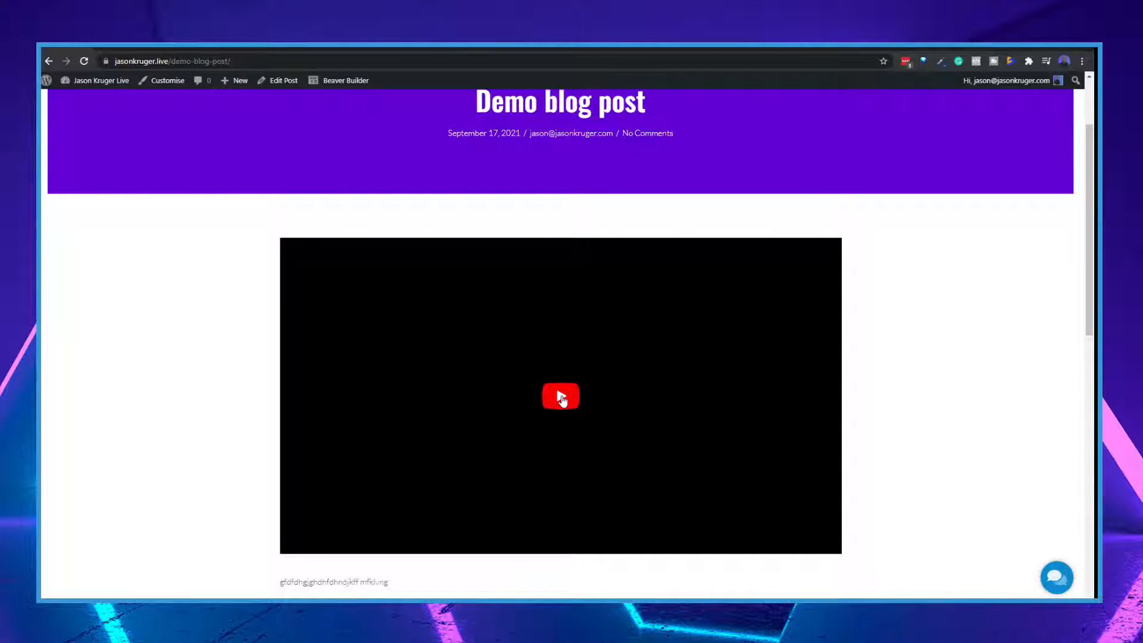
click(565, 388)
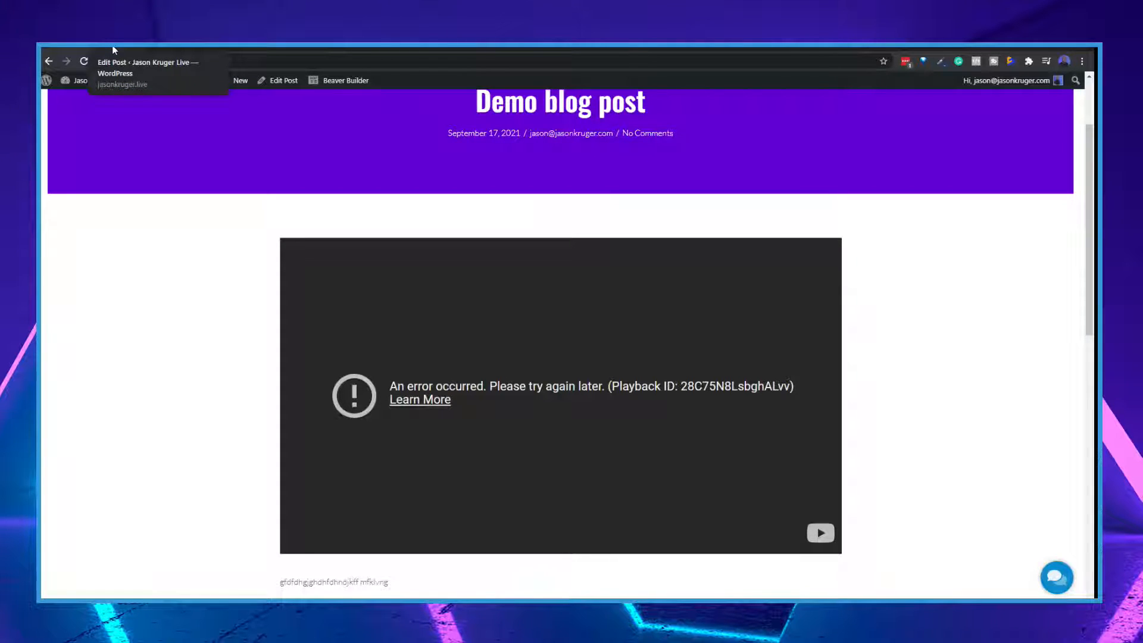
scroll(600, 407, up, 2)
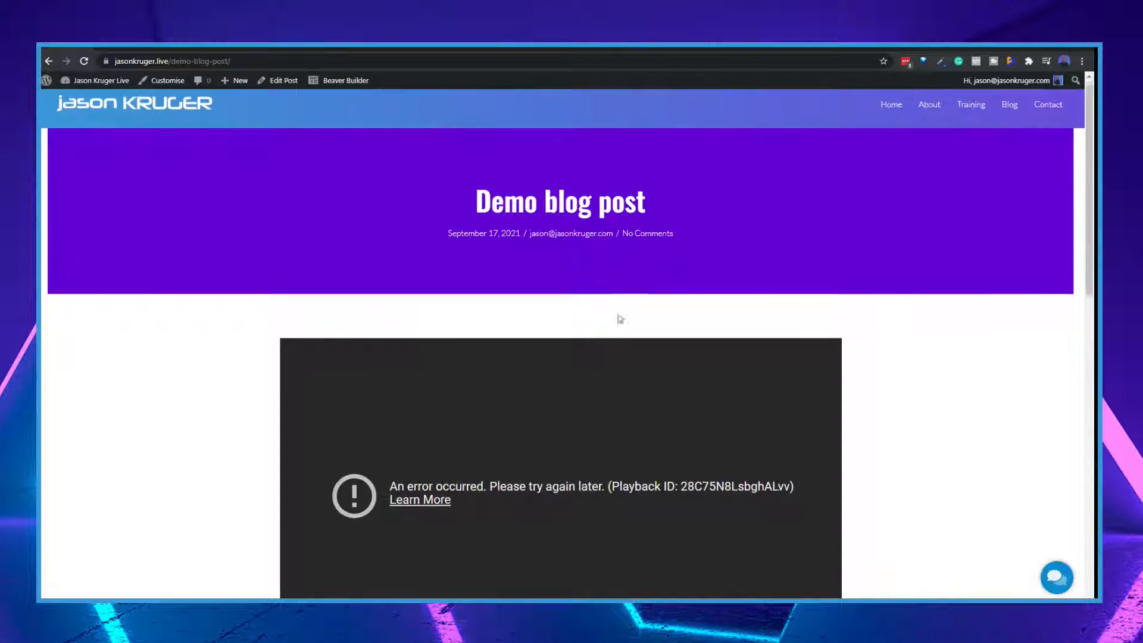
scroll(613, 298, down, 4)
scroll(530, 471, down, 2)
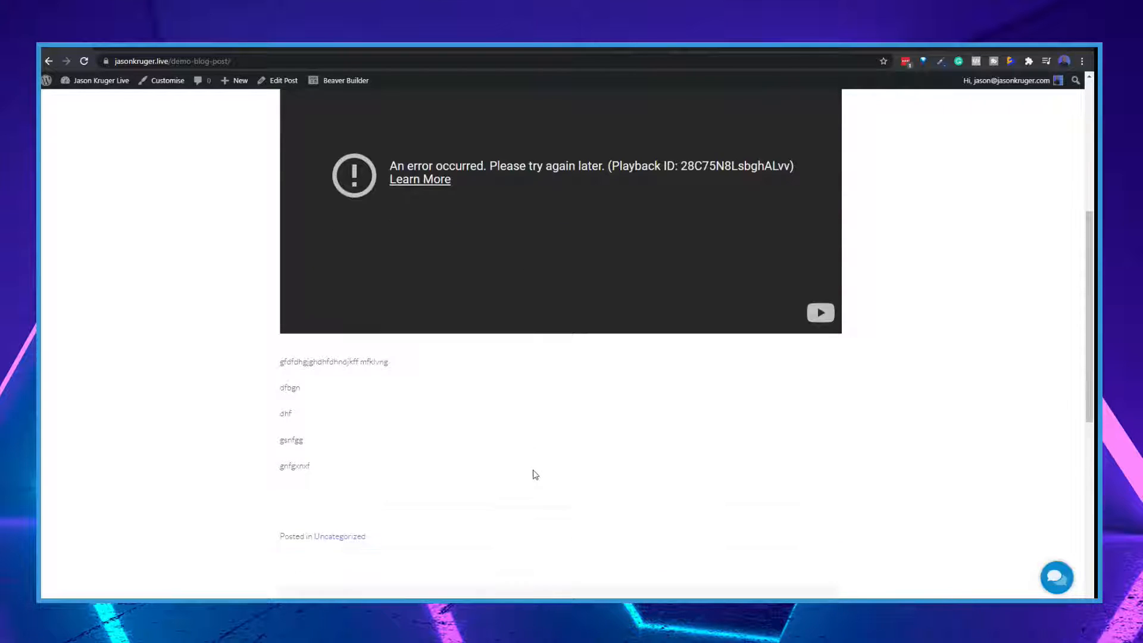
scroll(559, 458, up, 3)
scroll(520, 376, down, 4)
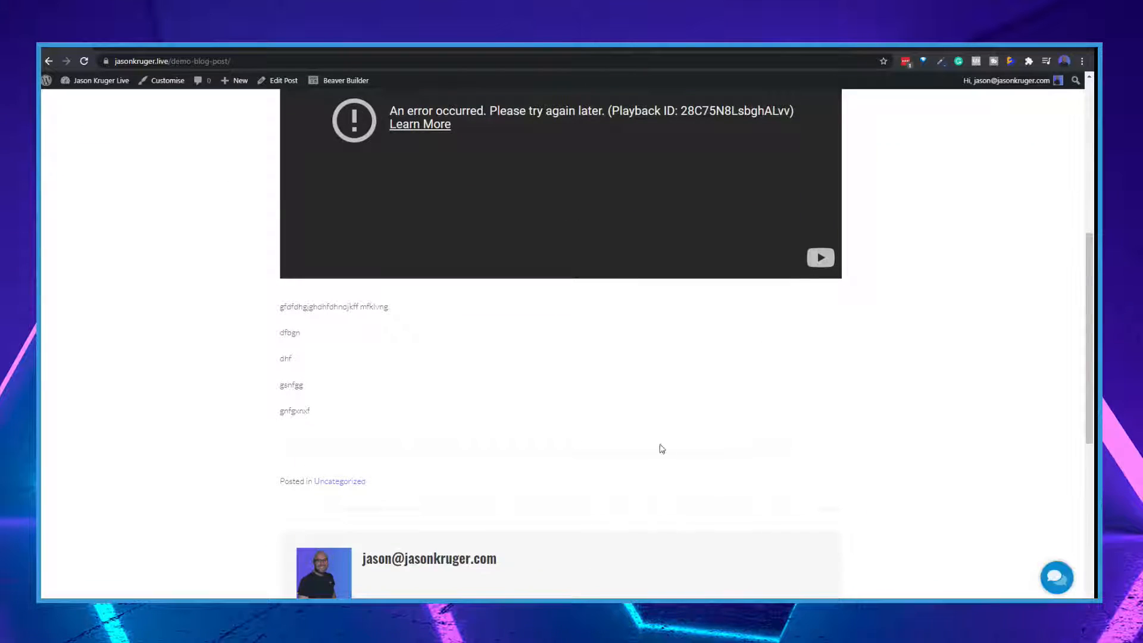
scroll(625, 417, up, 5)
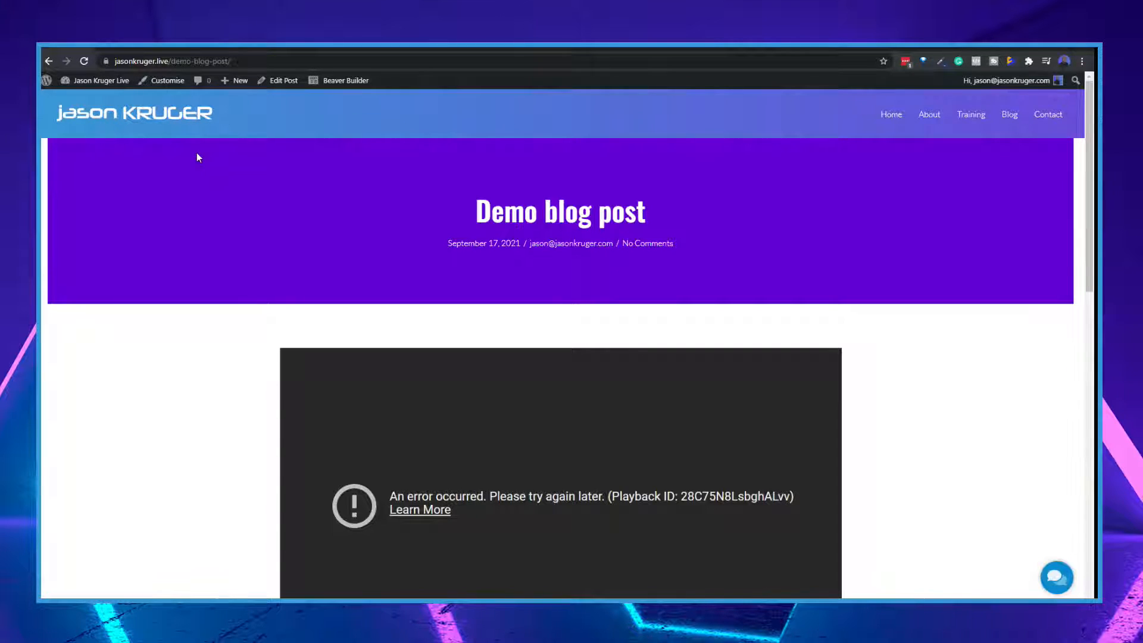
Switch to the YT to WP Zap in Zapier and accept all cookies.
click(269, 47)
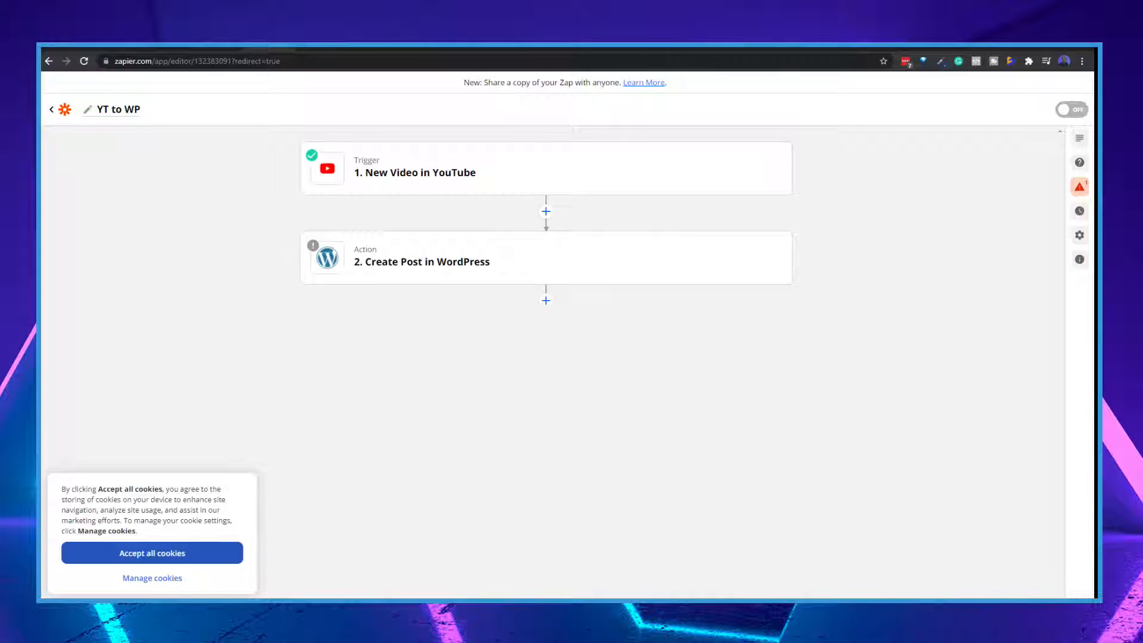
click(220, 554)
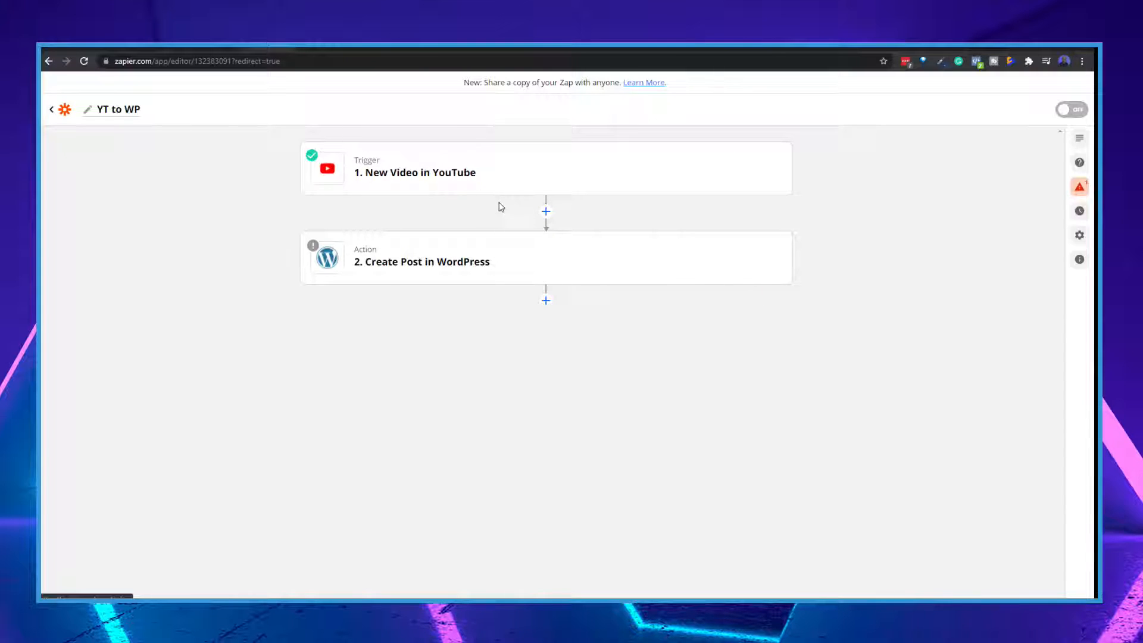
Review the username set up in the New Video in YouTube trigger and close the trigger.
click(768, 173)
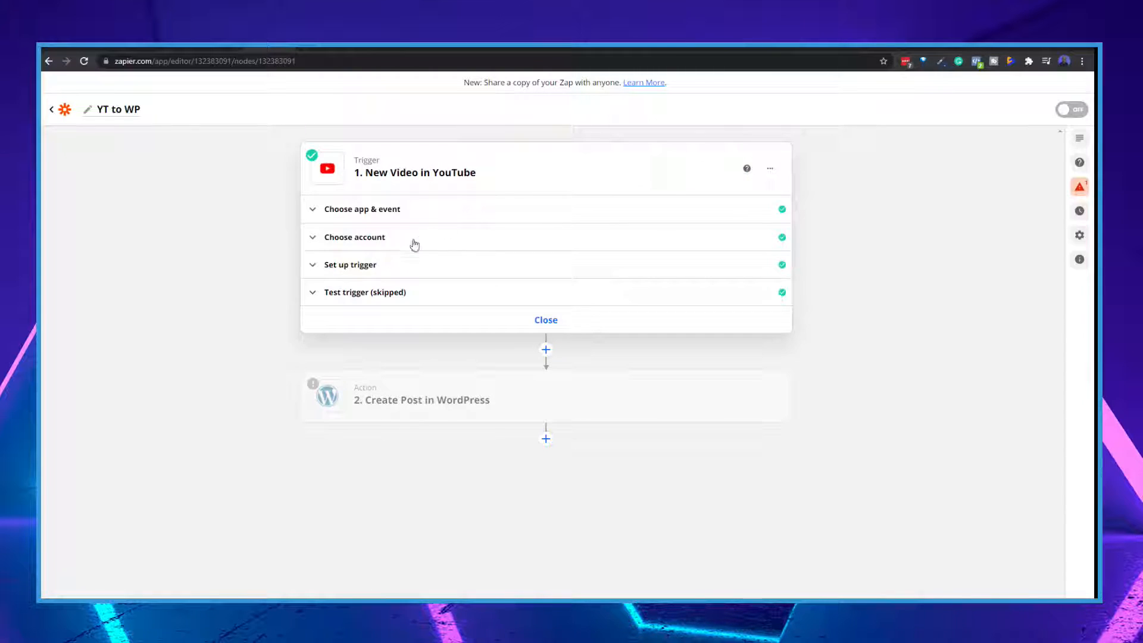
click(360, 266)
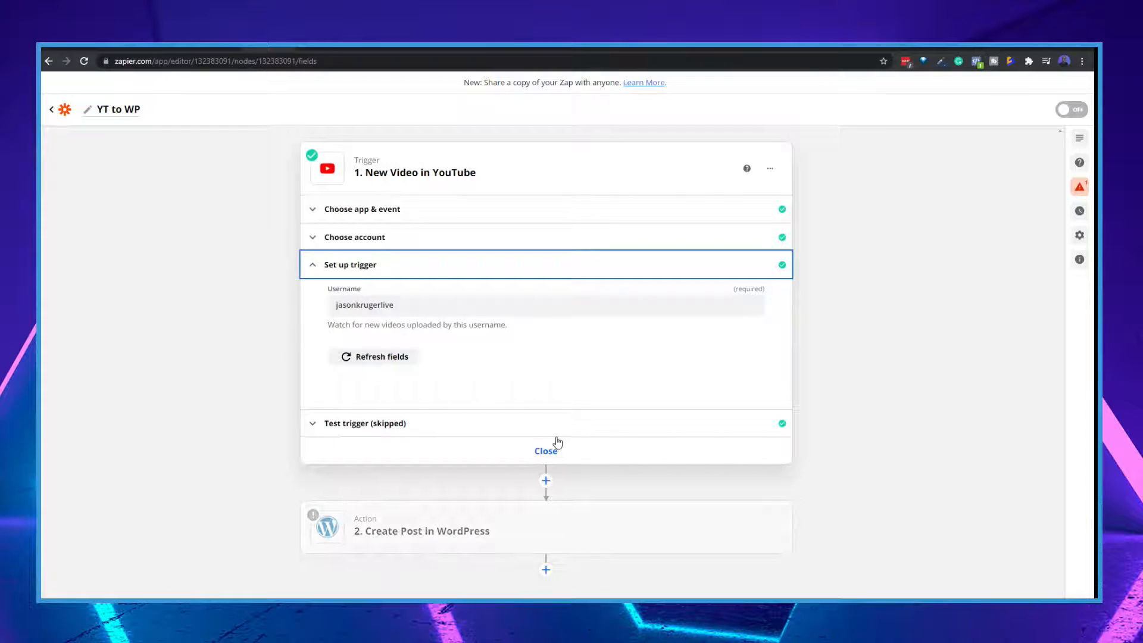
click(556, 456)
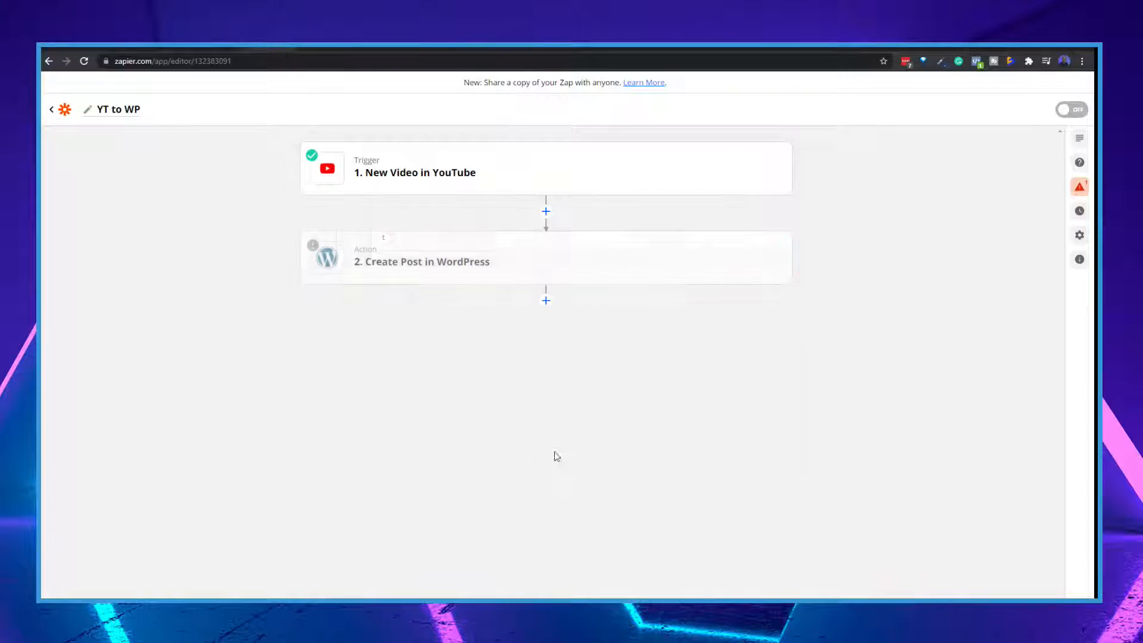
Open the Create Post in WordPress action and continue with its connected WordPress account.
click(762, 260)
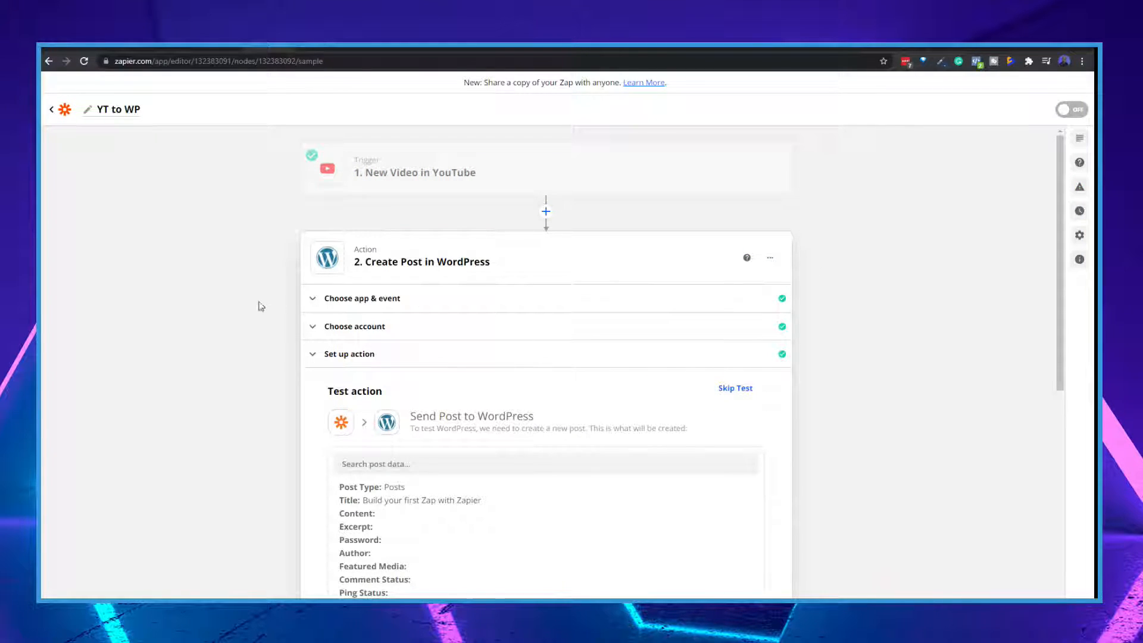
click(377, 328)
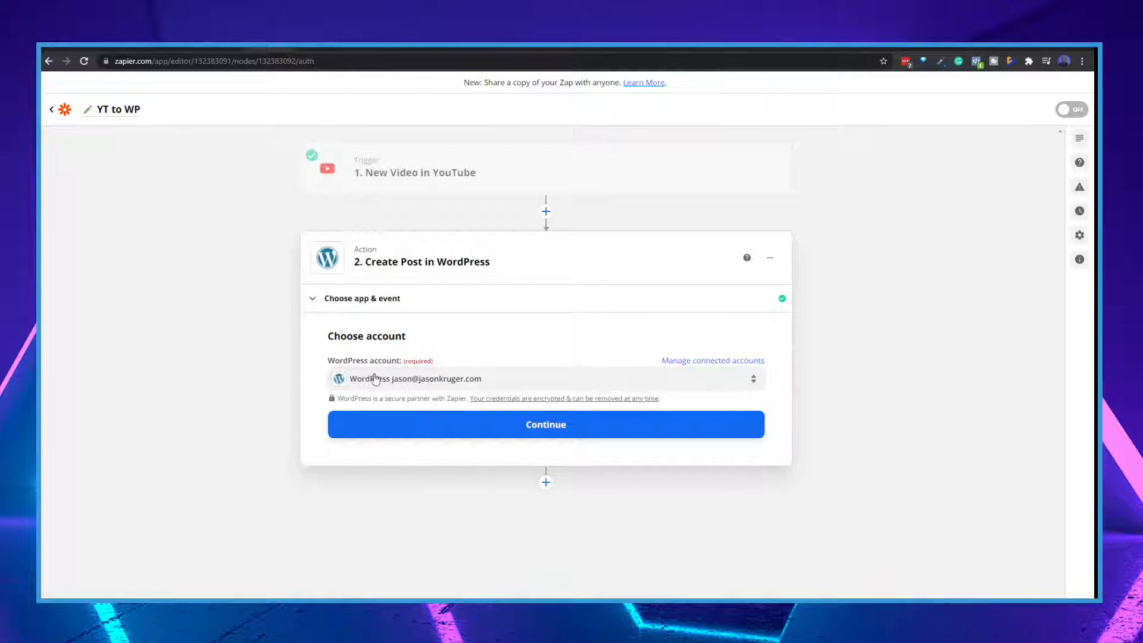
click(536, 426)
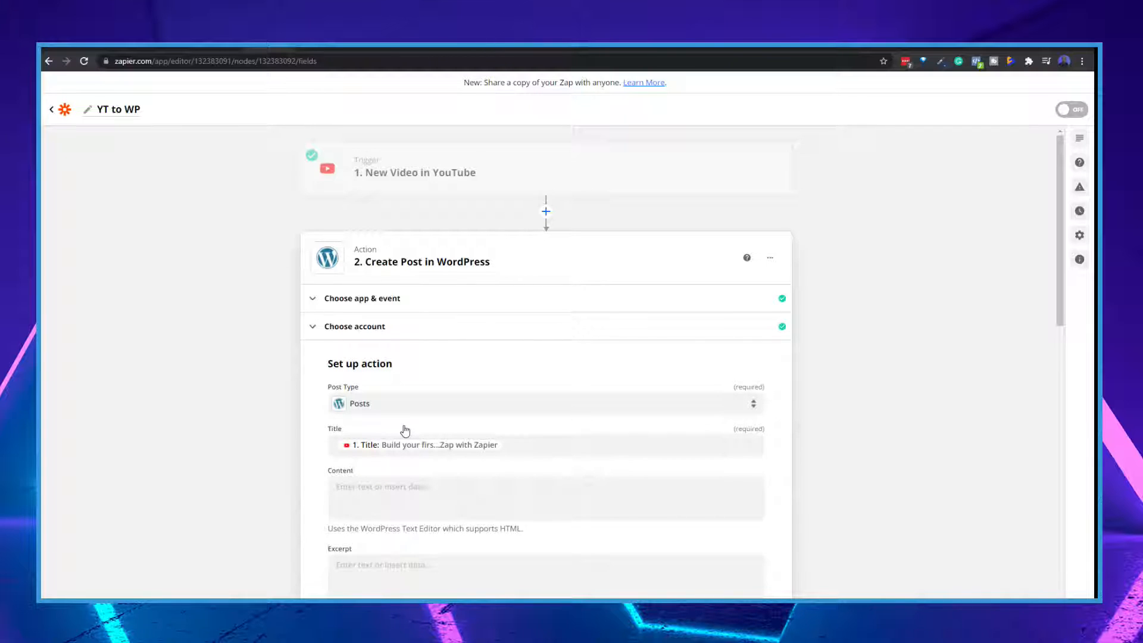
Check the available post types for the WordPress action and keep Posts selected.
click(443, 408)
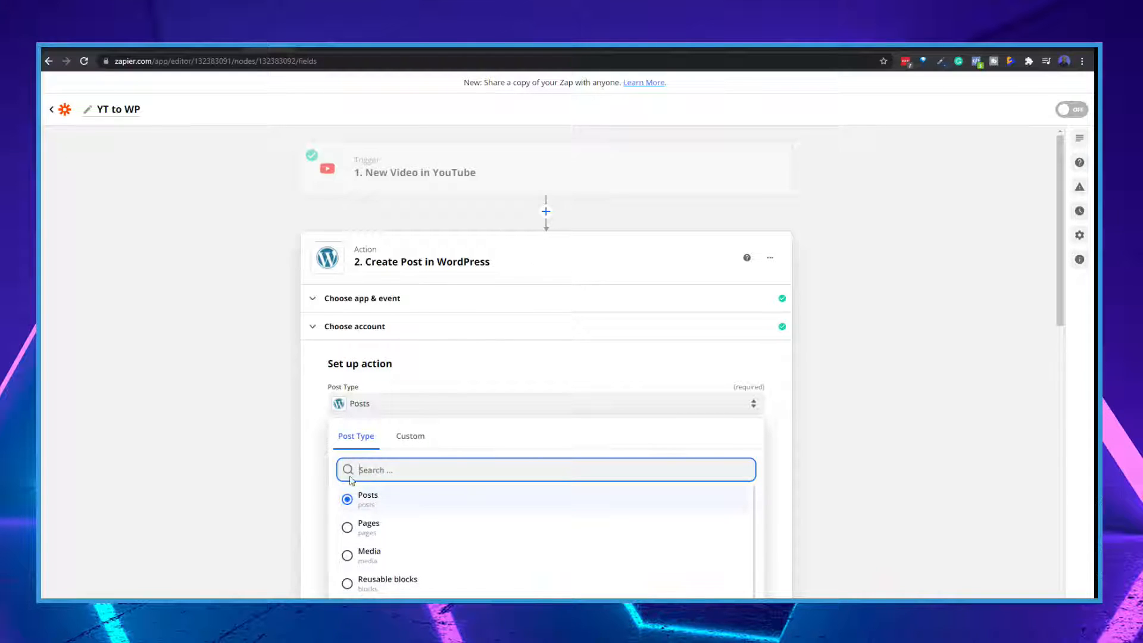
scroll(404, 527, down, 5)
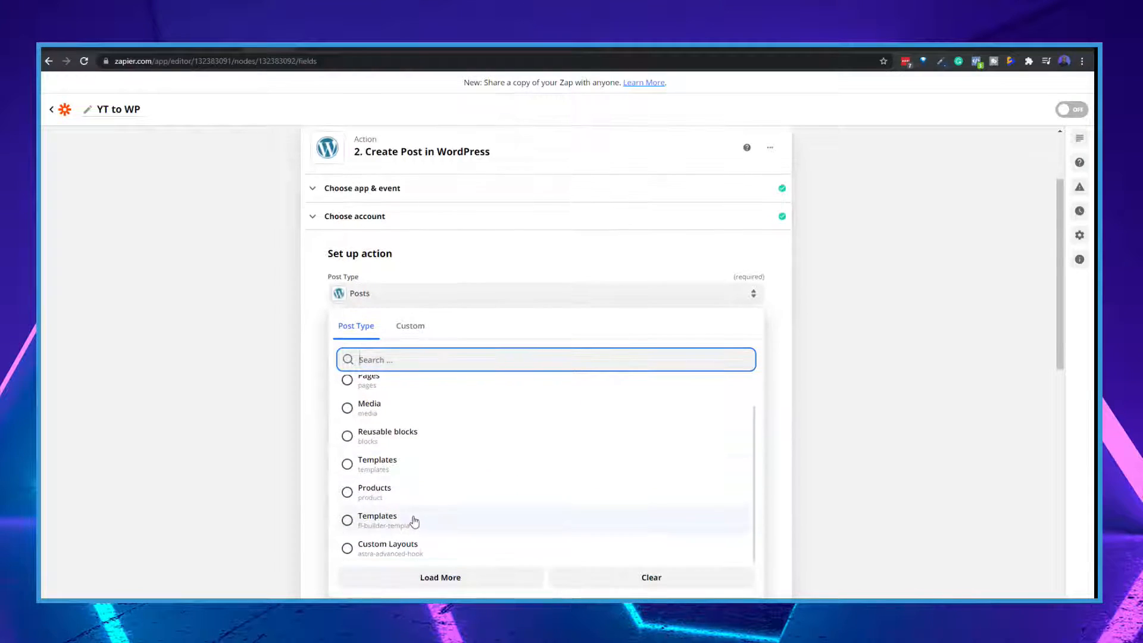
scroll(397, 502, up, 2)
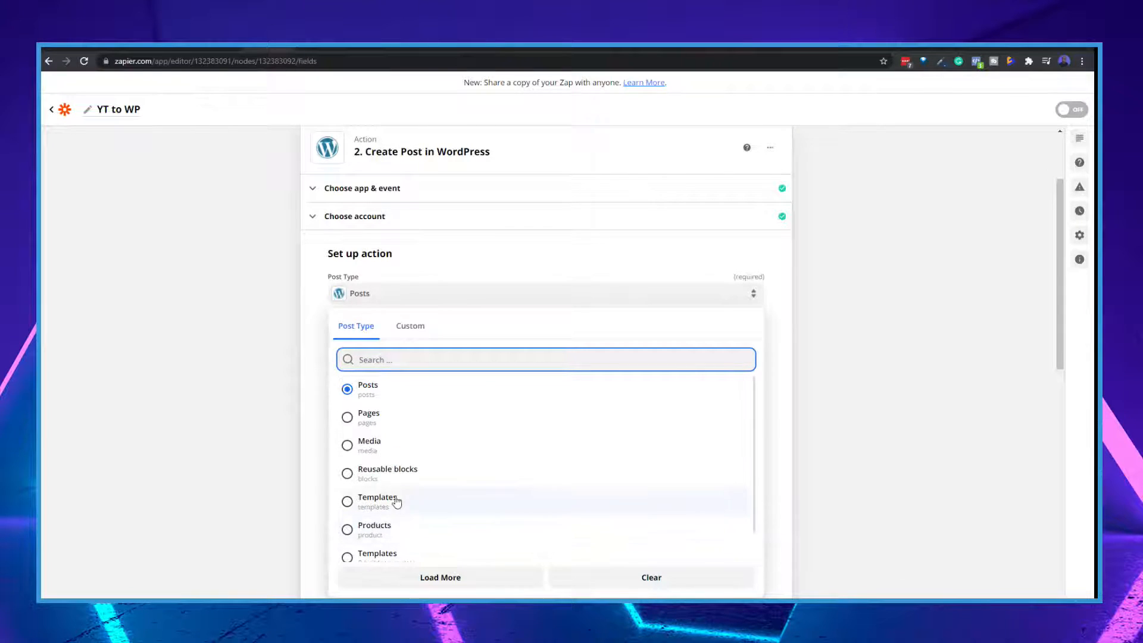
scroll(397, 502, up, 2)
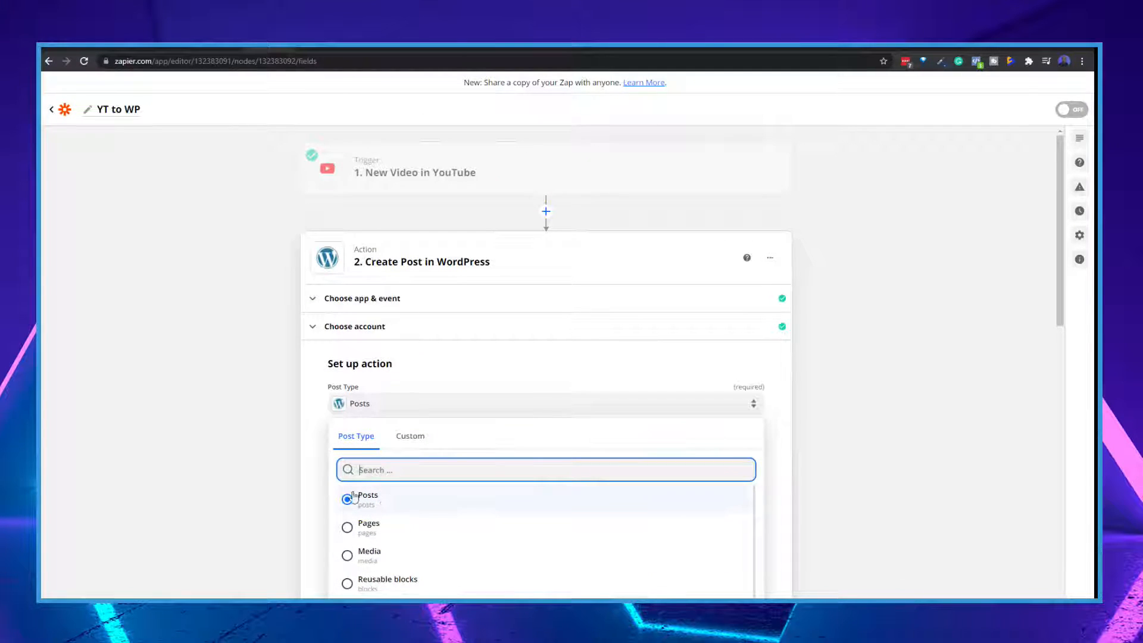
click(326, 465)
Try to clear the Password field of the Create Post action.
scroll(326, 476, down, 1)
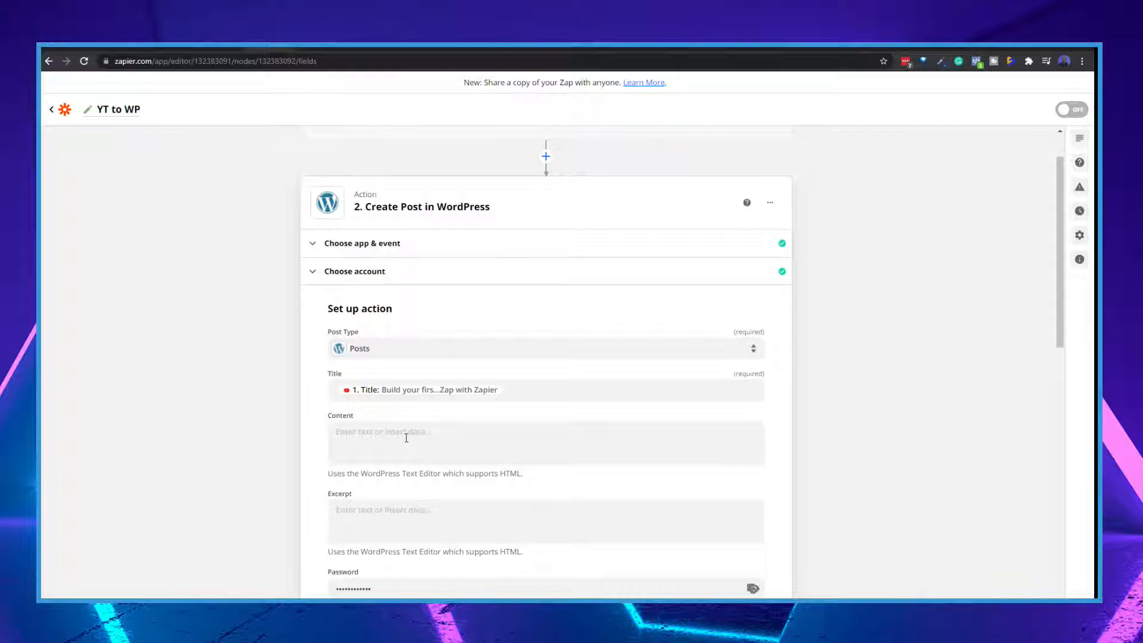
scroll(406, 438, down, 3)
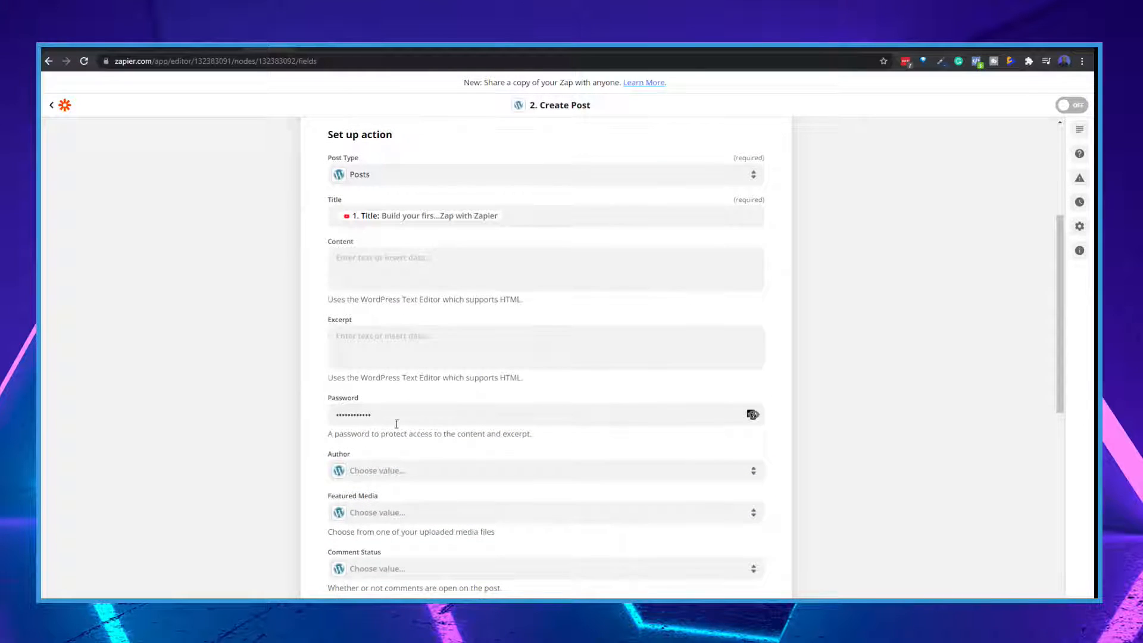
click(426, 421)
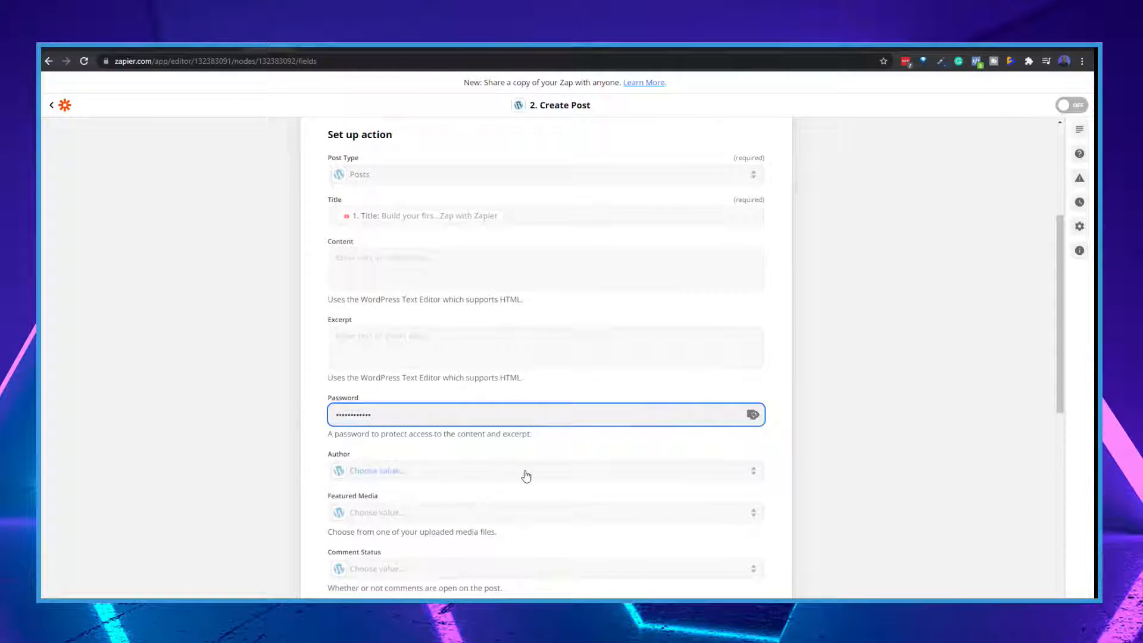
key(BackSpace)
key(BackSpace)
key(BackSpace)
key(BackSpace)
key(BackSpace)
Set the Create Post action's Author to the site's listed WordPress user.
scroll(312, 422, down, 2)
click(473, 366)
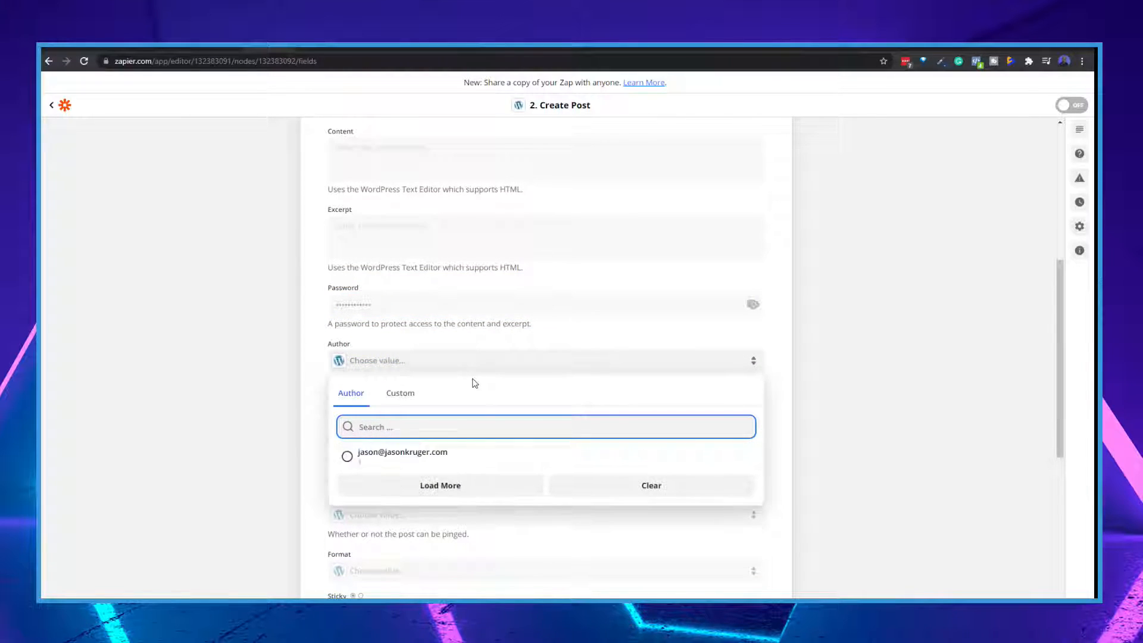
click(347, 458)
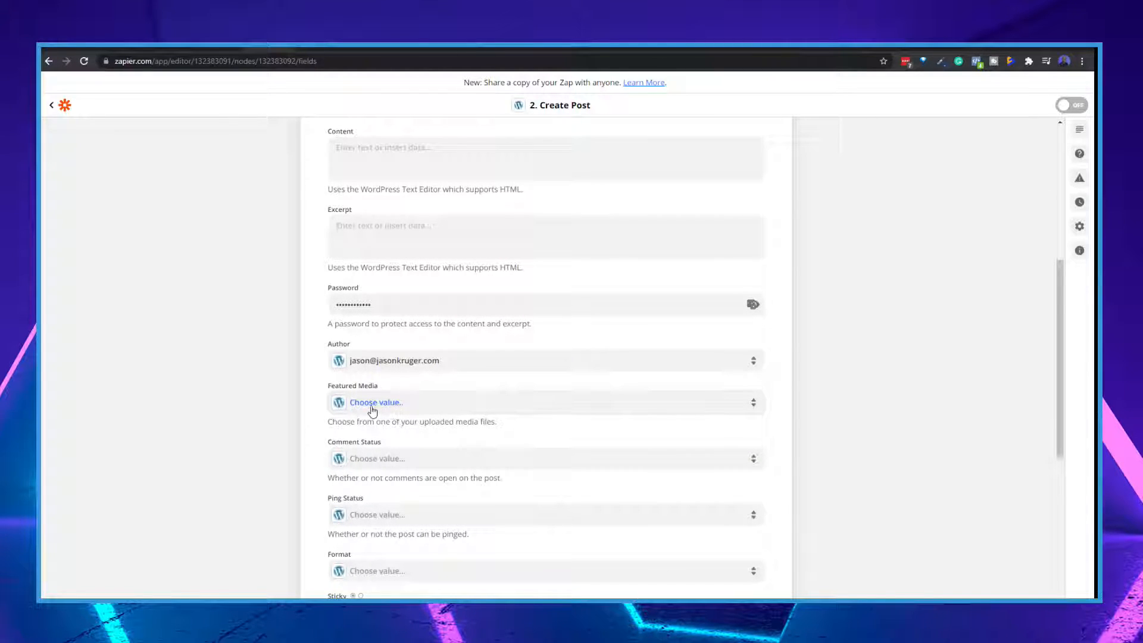
Look through the uploaded media files available for the Create Post action's Featured Media field without choosing one.
click(391, 410)
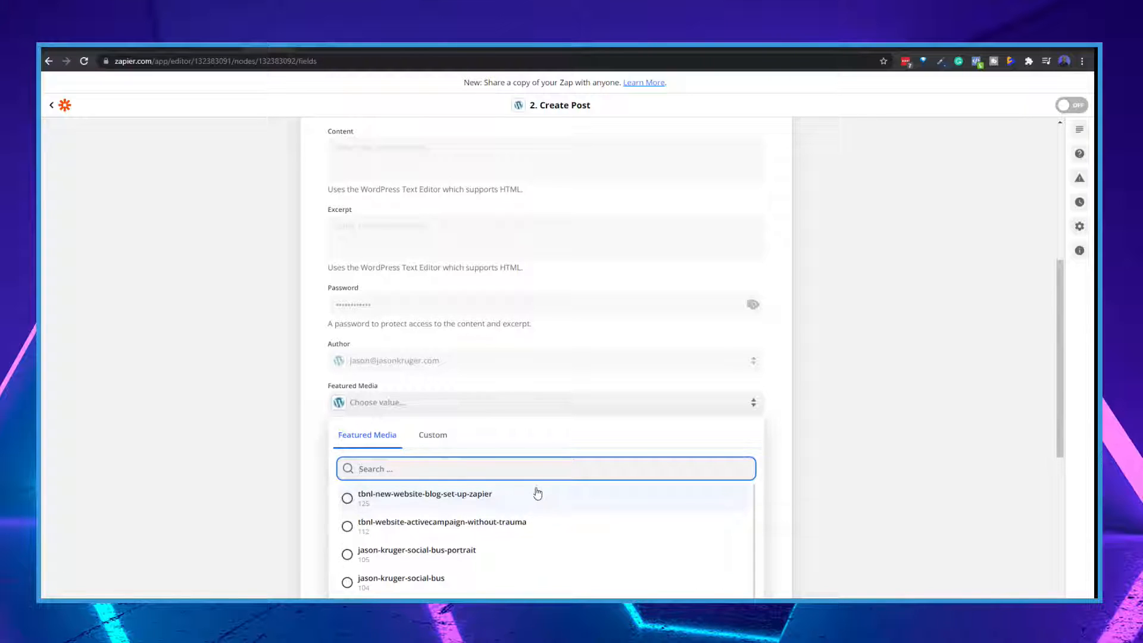
scroll(537, 519, down, 5)
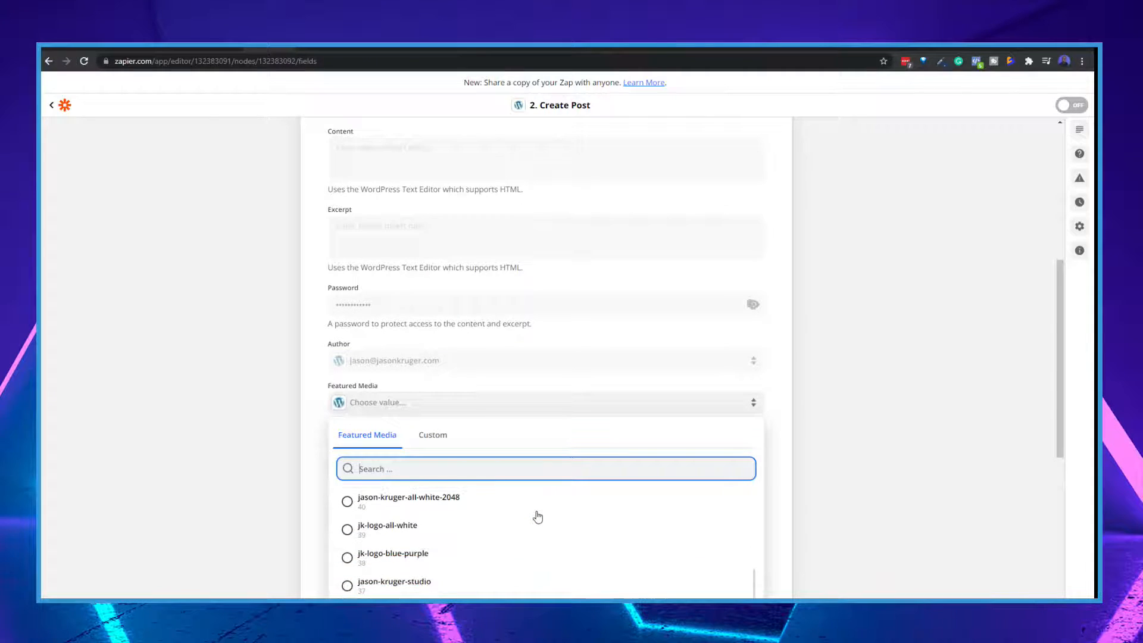
scroll(537, 517, down, 5)
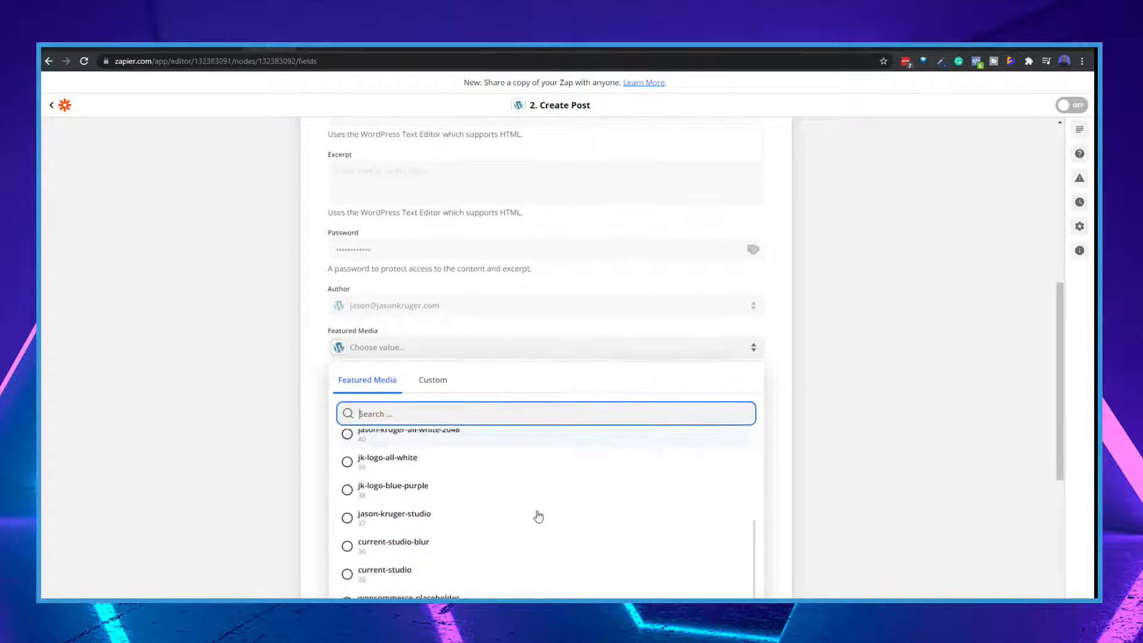
scroll(538, 517, down, 1)
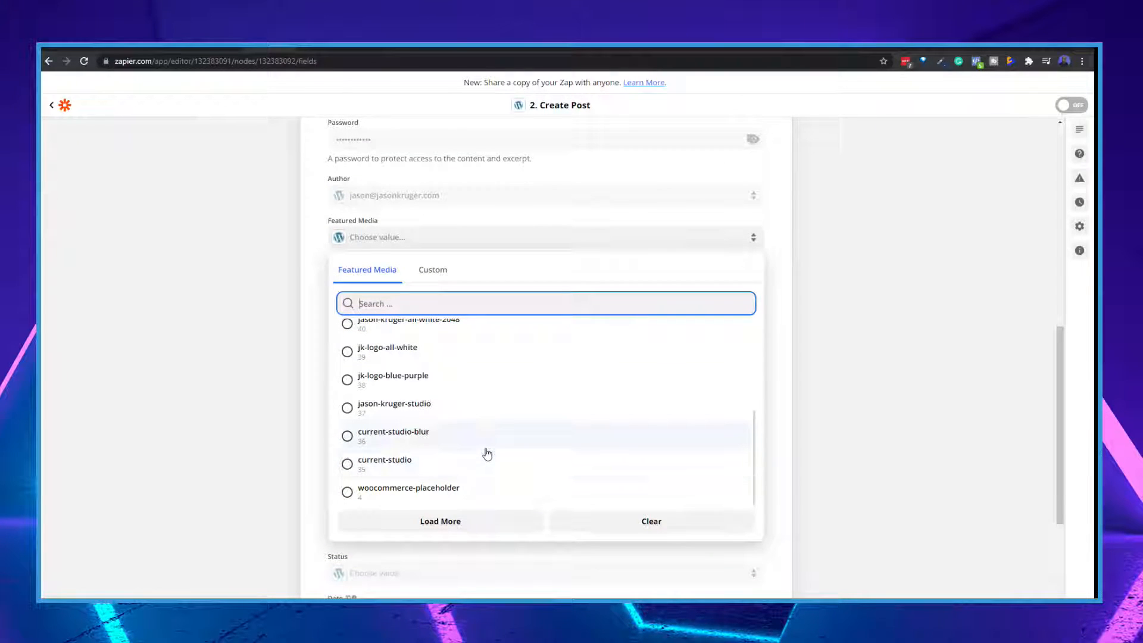
scroll(447, 441, up, 3)
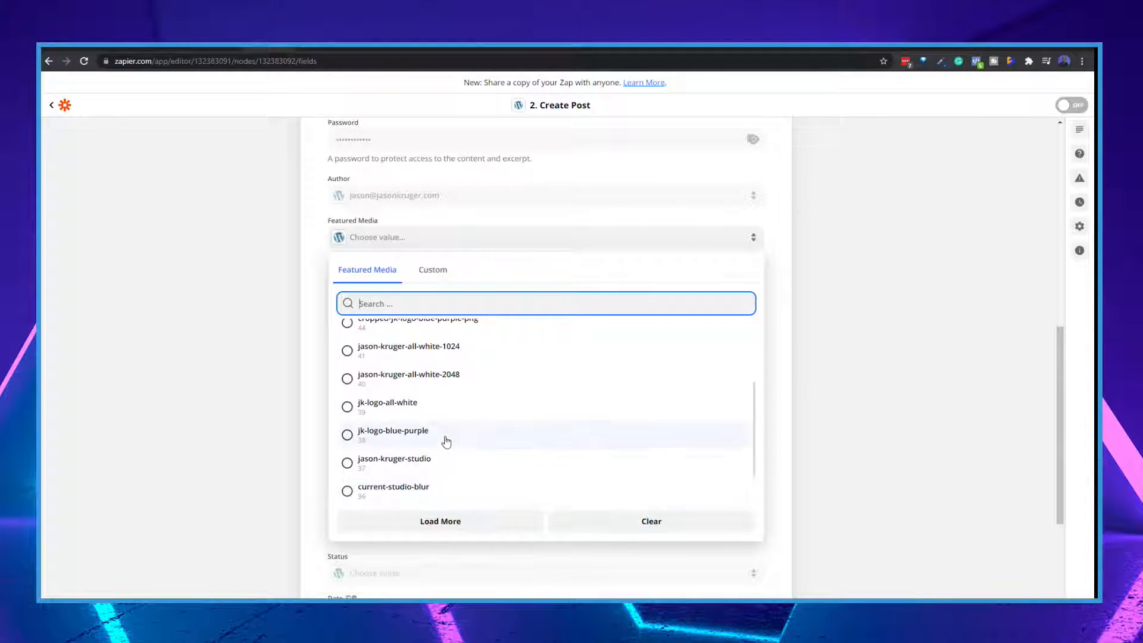
scroll(447, 441, up, 1)
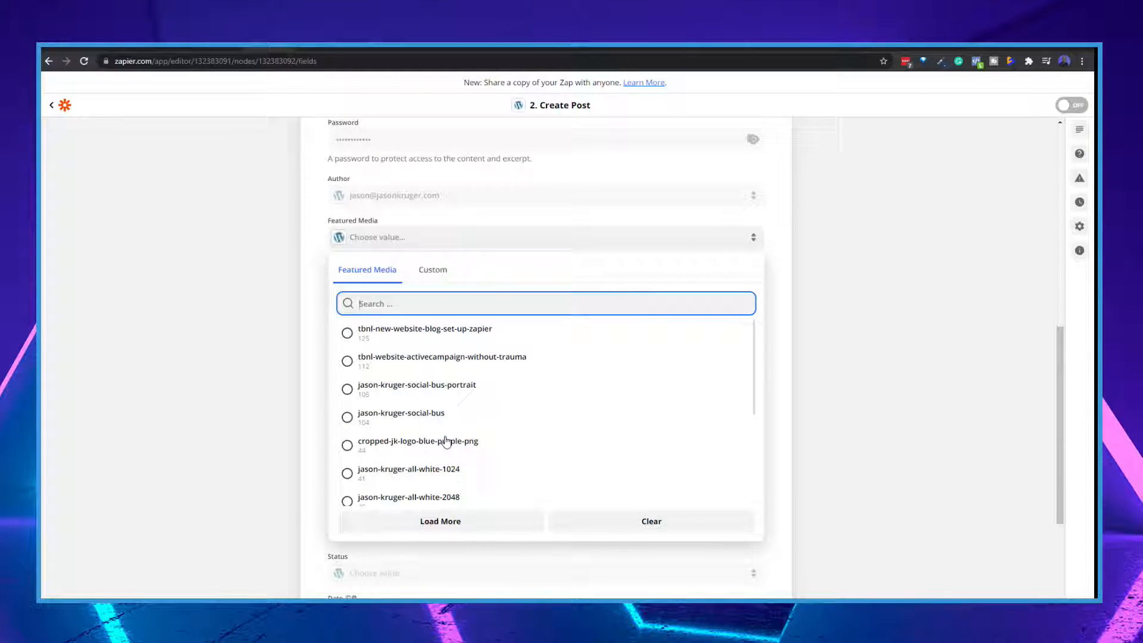
scroll(446, 441, down, 3)
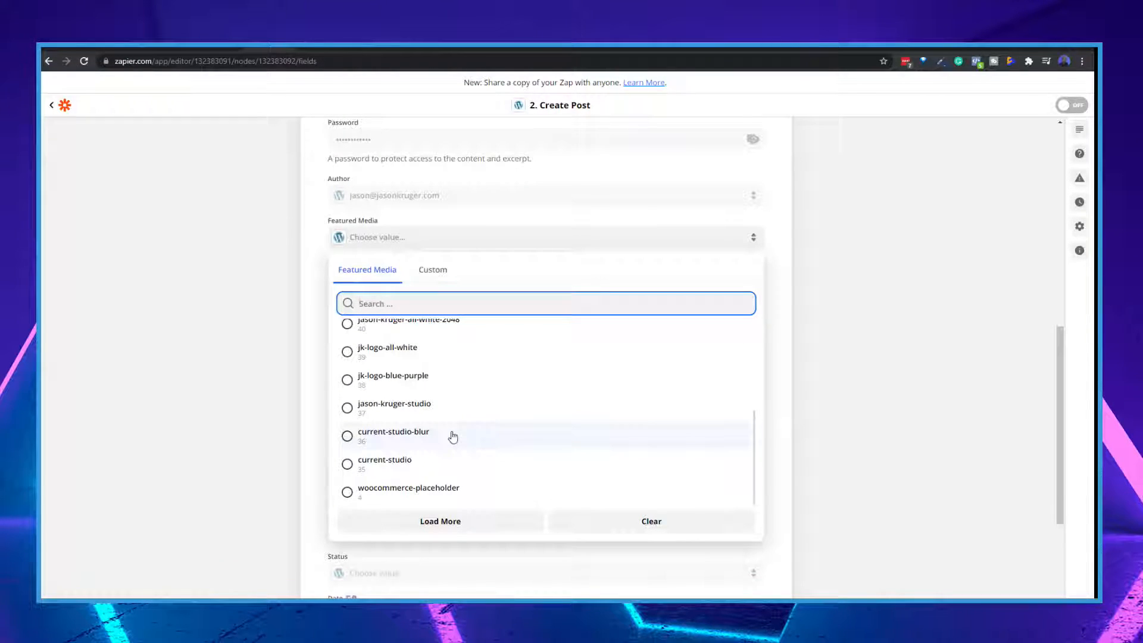
click(310, 393)
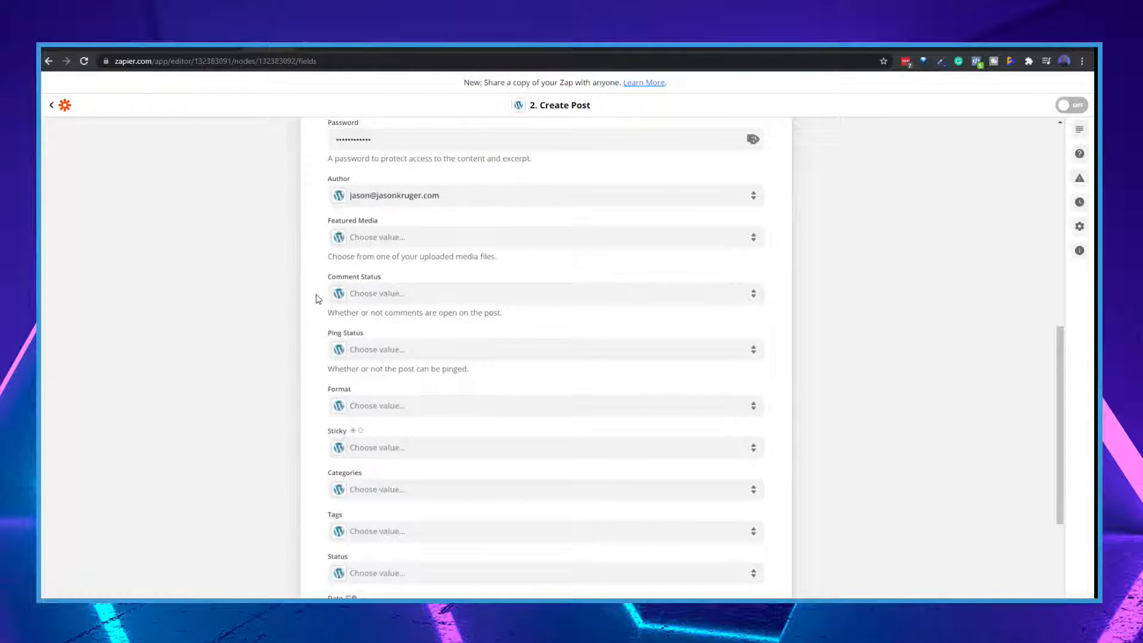
Map the Featured Media field to the custom Thumbnails High URL value from the New Video in YouTube trigger.
scroll(317, 299, up, 2)
scroll(318, 299, down, 2)
scroll(392, 307, up, 1)
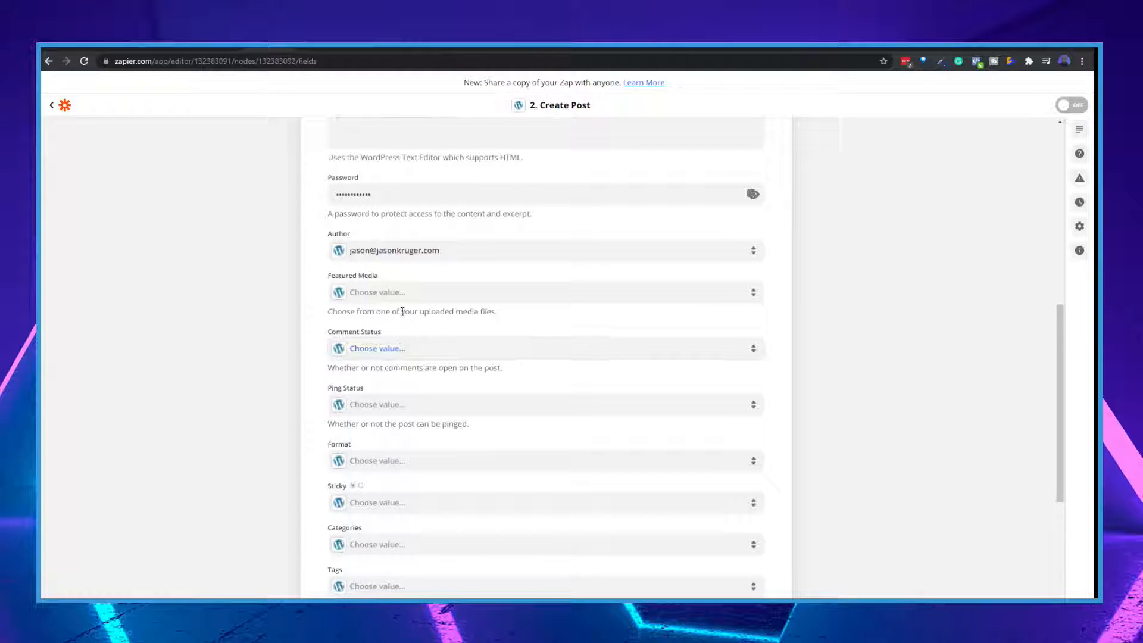
click(400, 298)
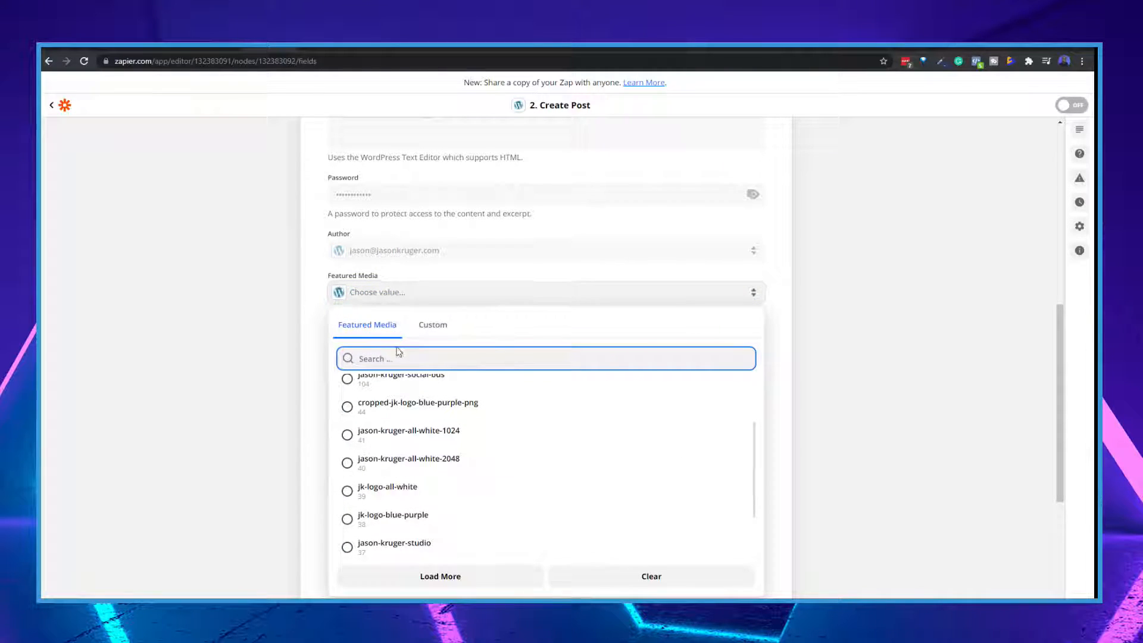
click(439, 329)
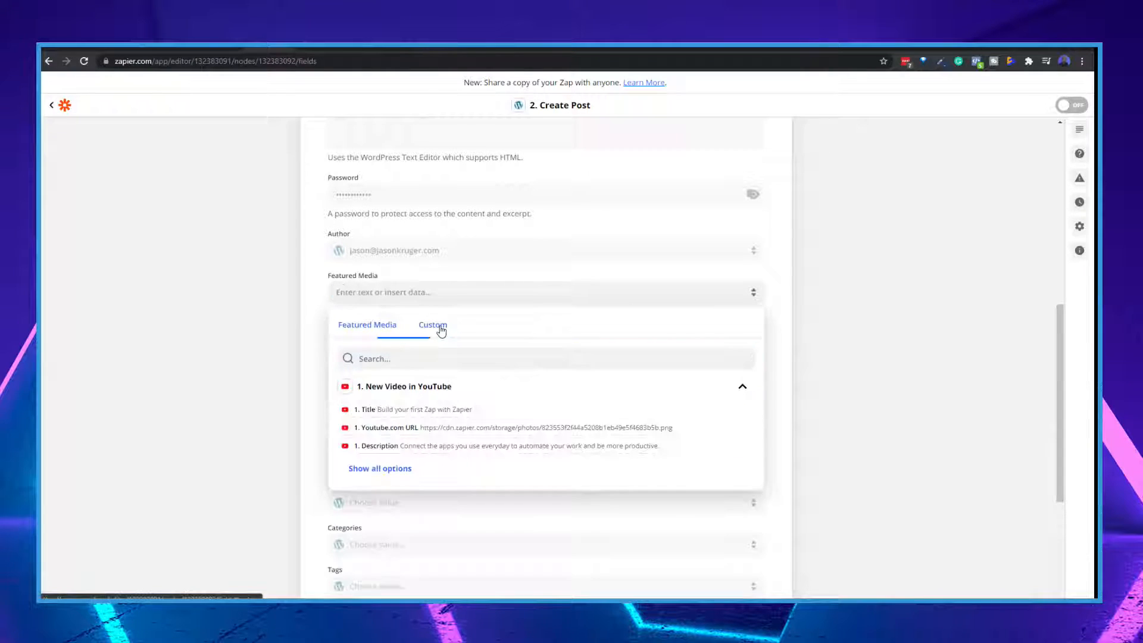
click(404, 470)
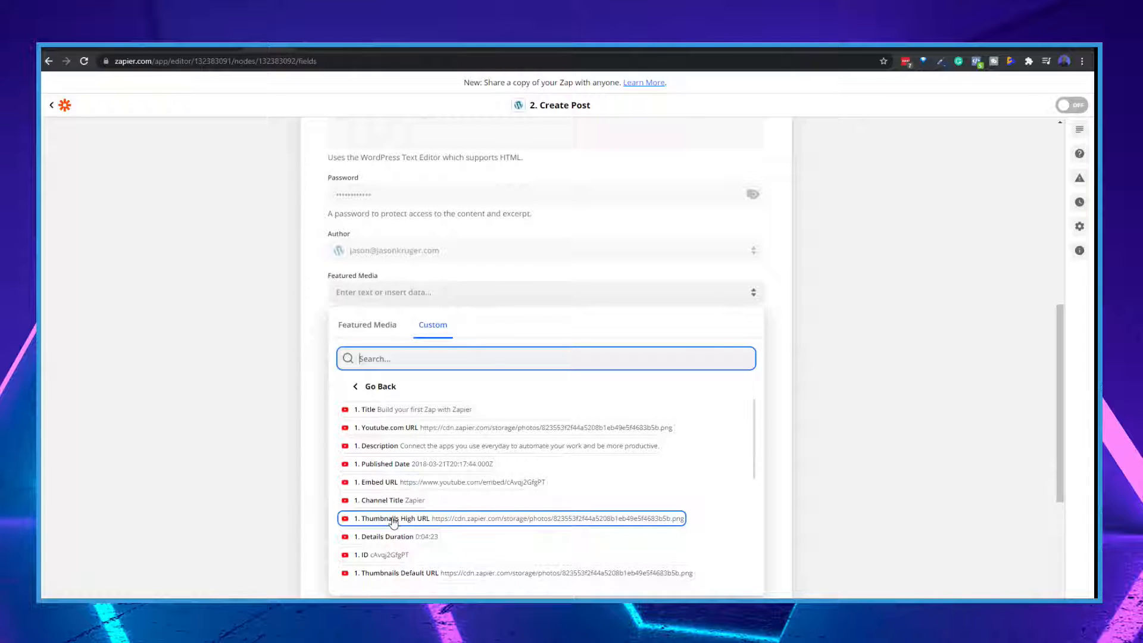
scroll(393, 522, down, 1)
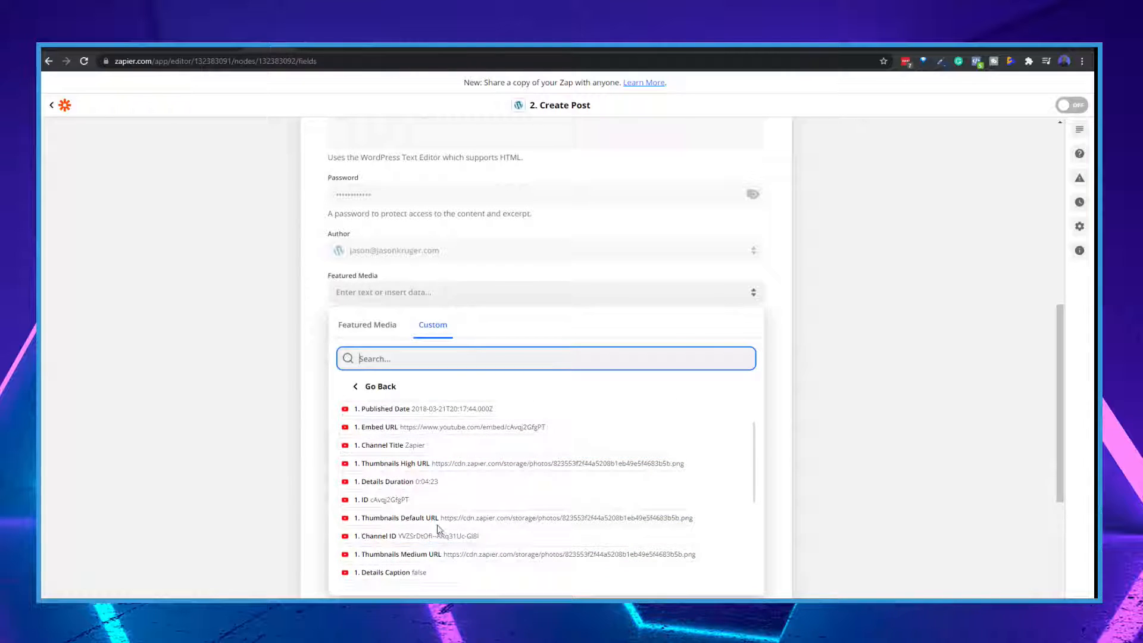
scroll(433, 522, down, 1)
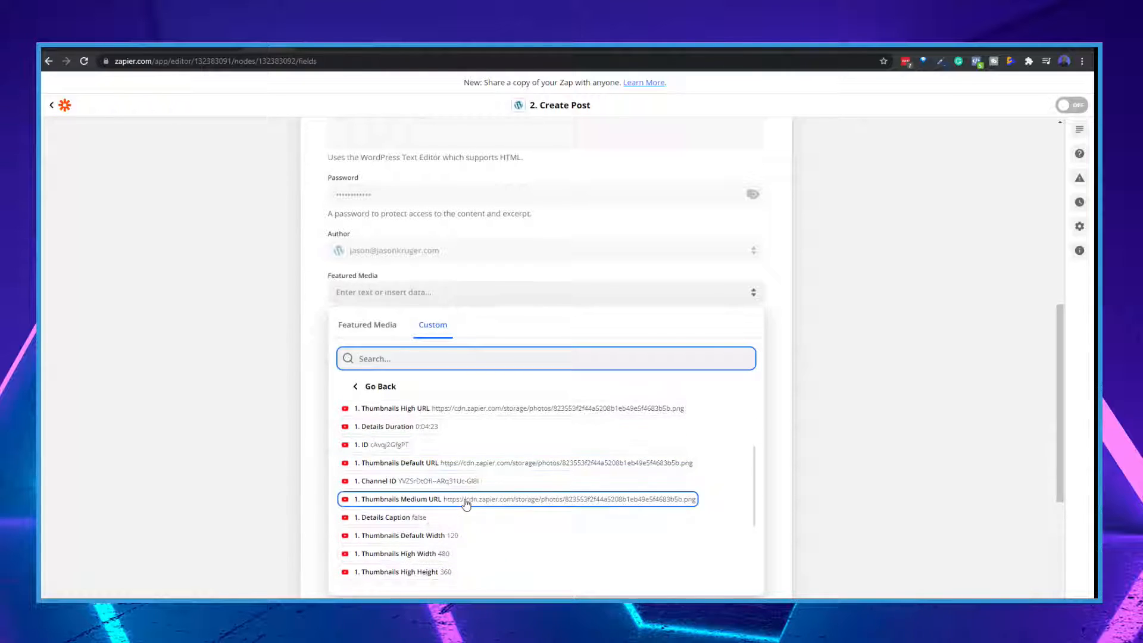
scroll(466, 503, down, 1)
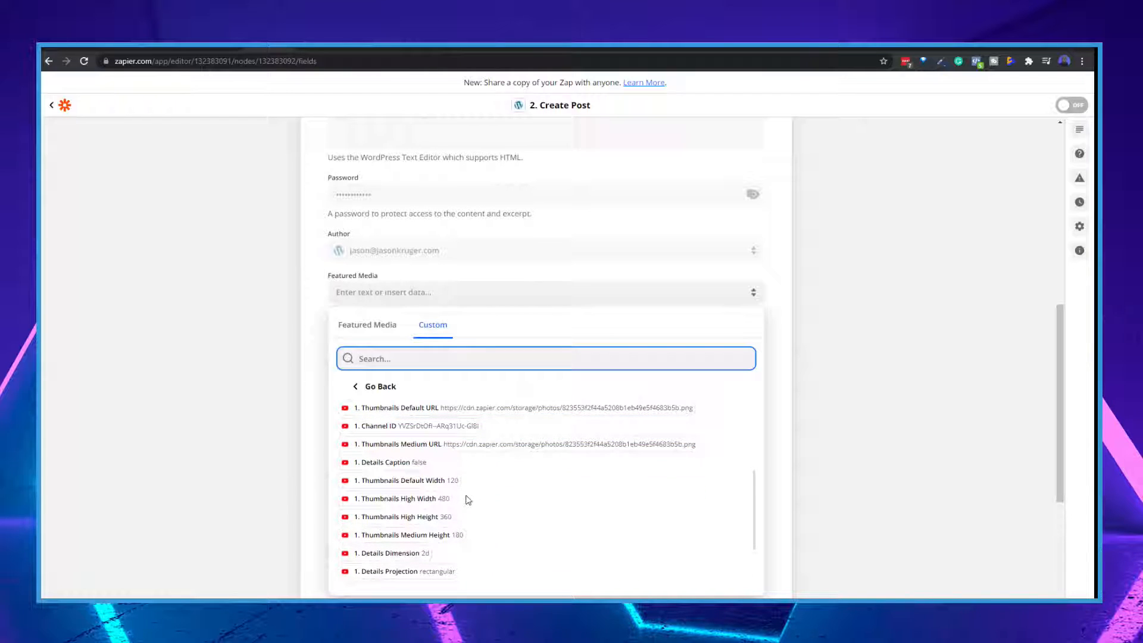
scroll(468, 499, down, 1)
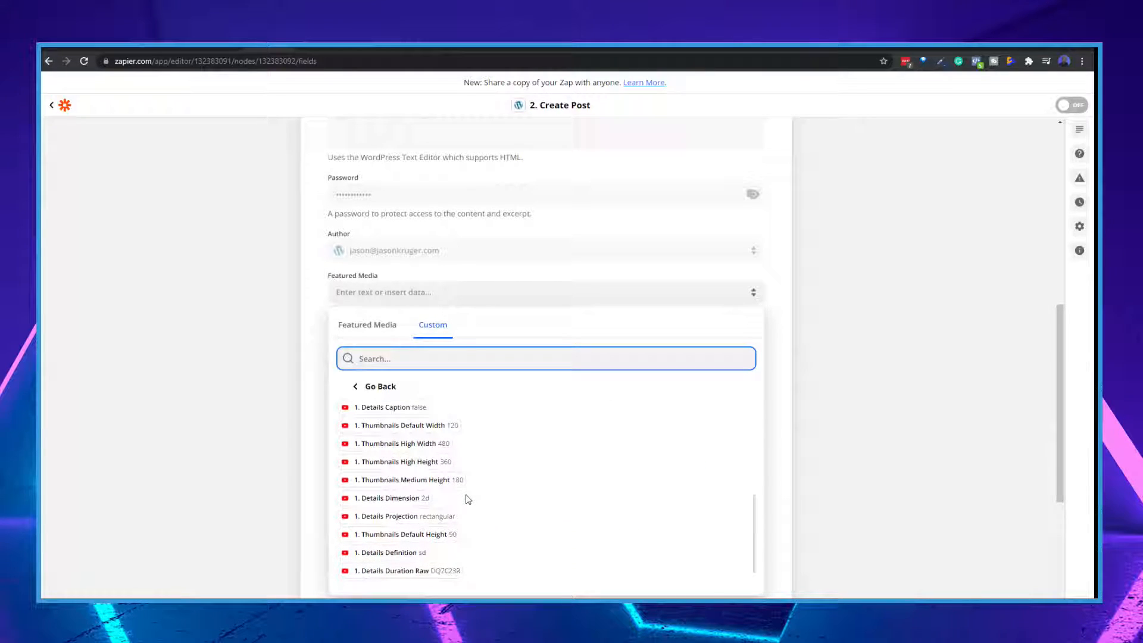
scroll(467, 499, down, 2)
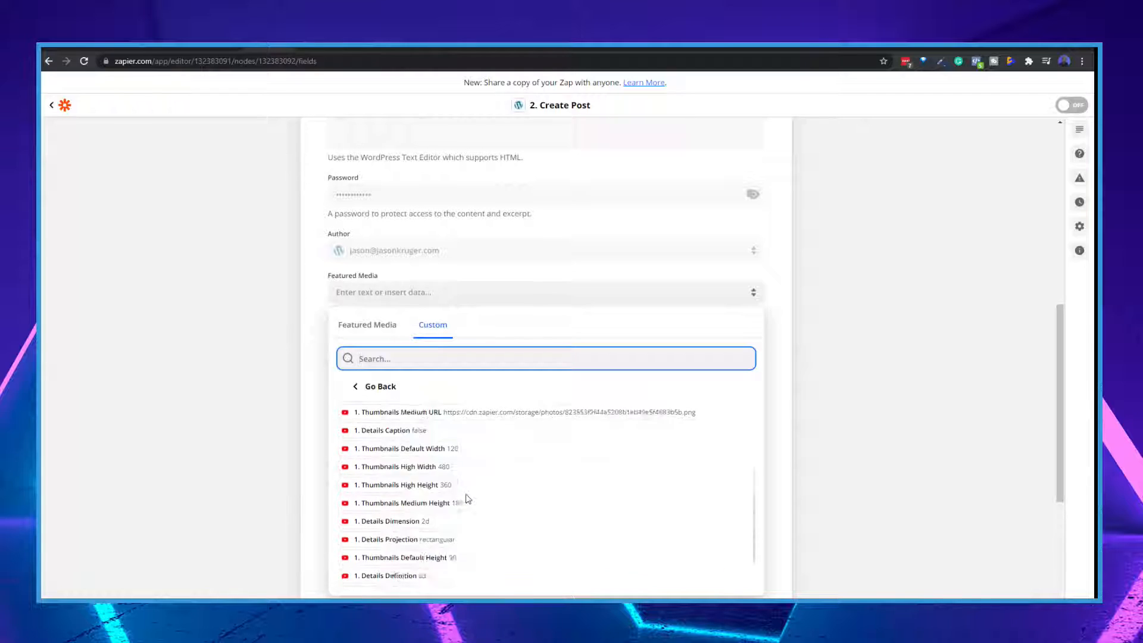
scroll(468, 499, up, 4)
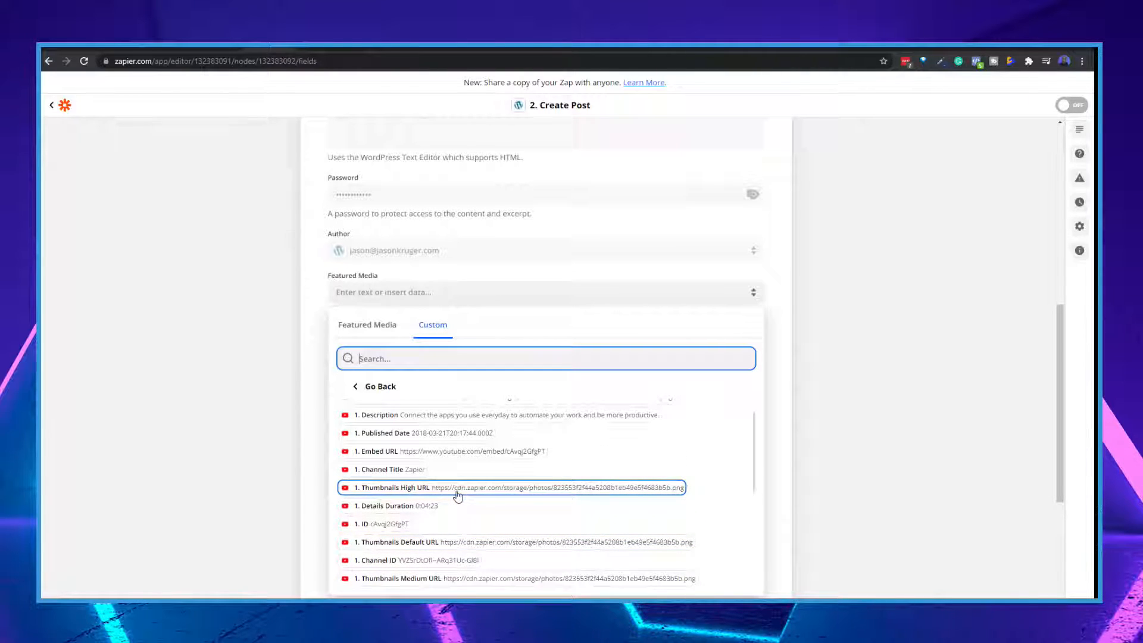
scroll(457, 496, up, 1)
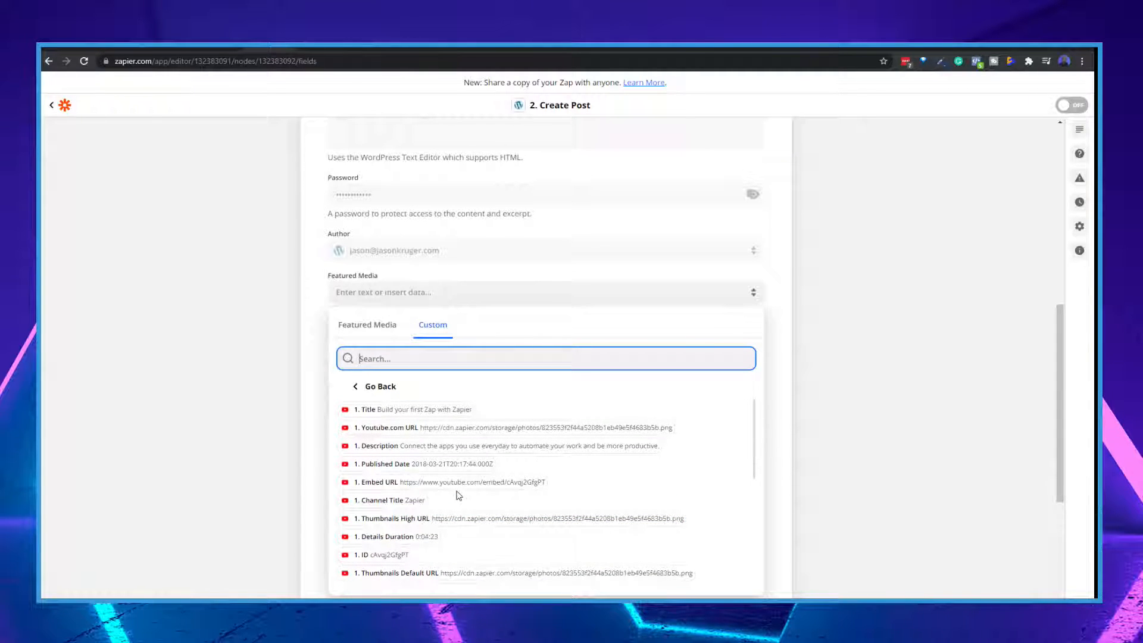
click(411, 521)
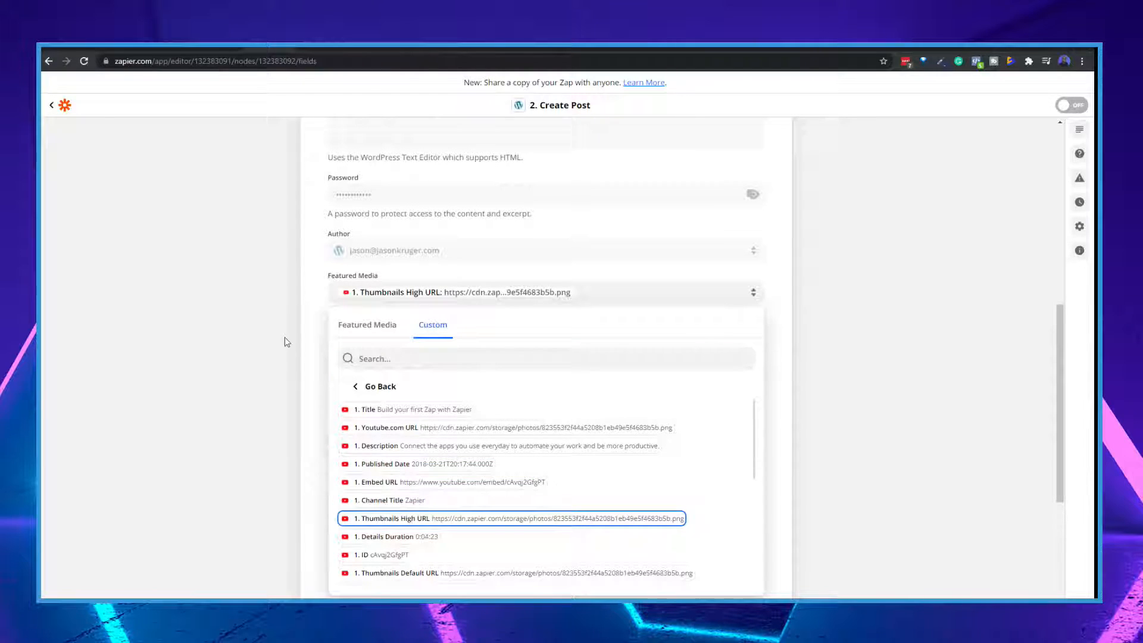
click(310, 361)
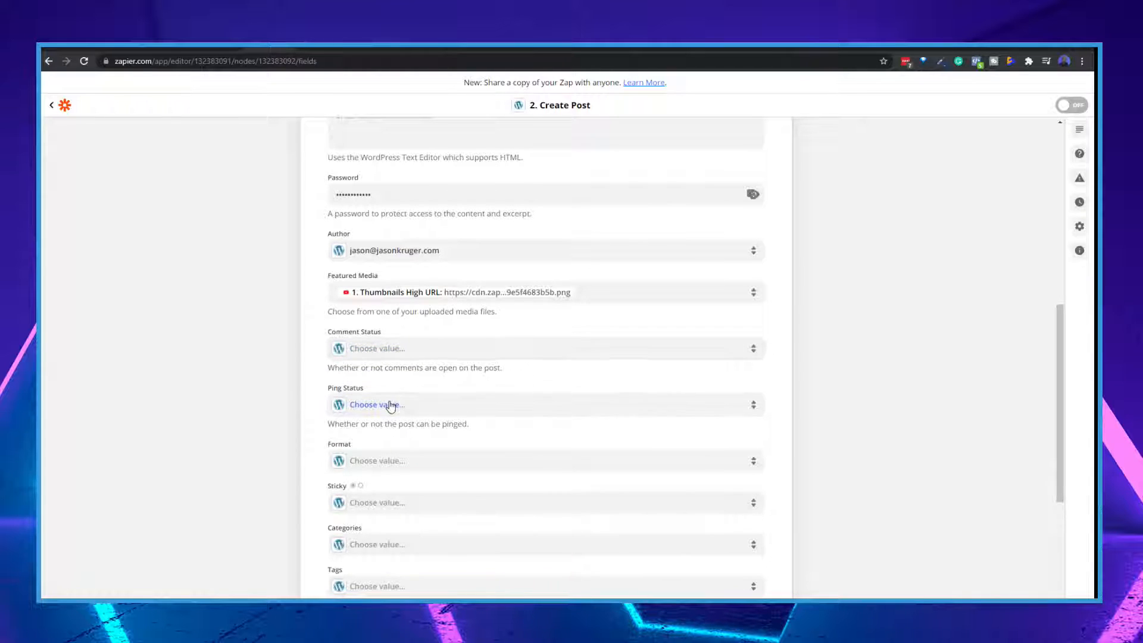
Set the Create Post action's post Format to Standard.
scroll(387, 421, down, 1)
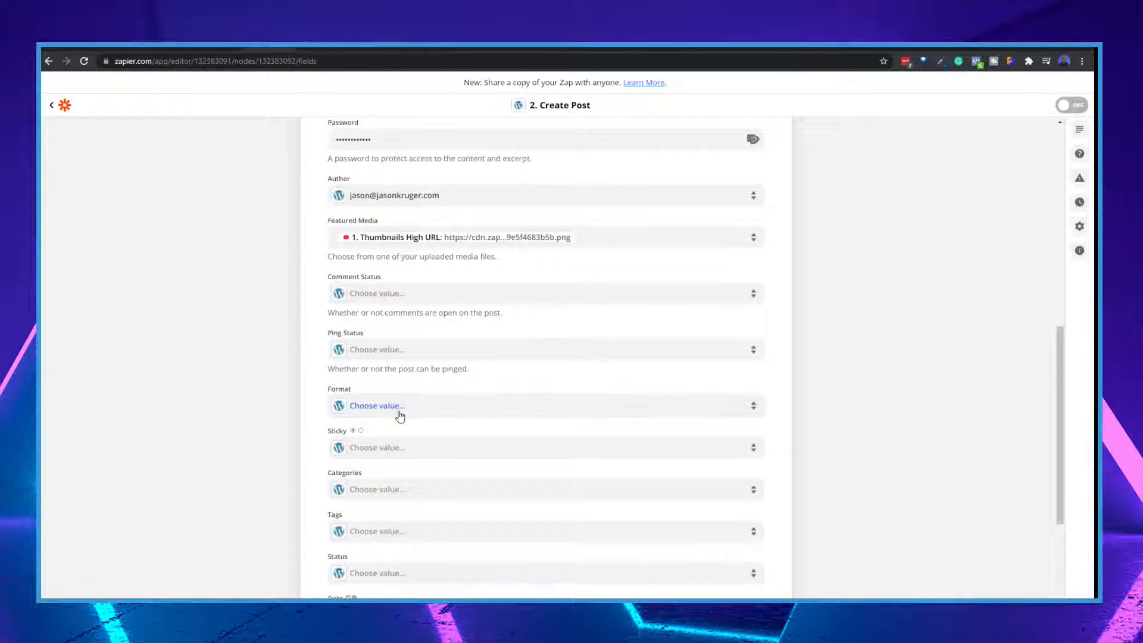
click(405, 411)
click(357, 505)
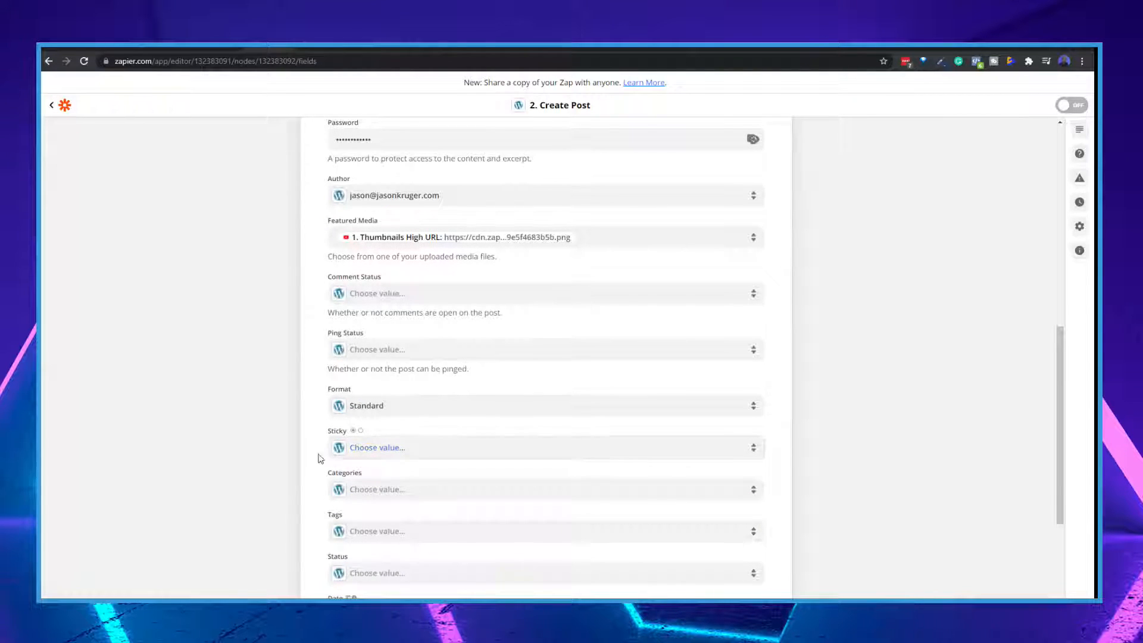
Set the Status of the posts created by the action to Draft.
scroll(311, 459, down, 2)
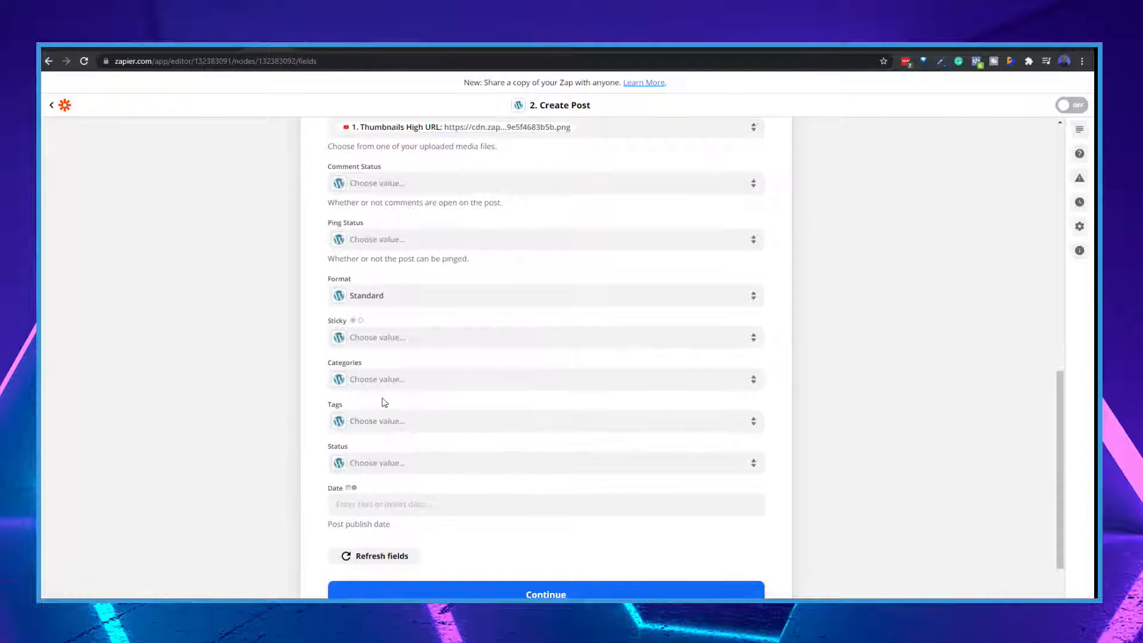
scroll(381, 403, down, 1)
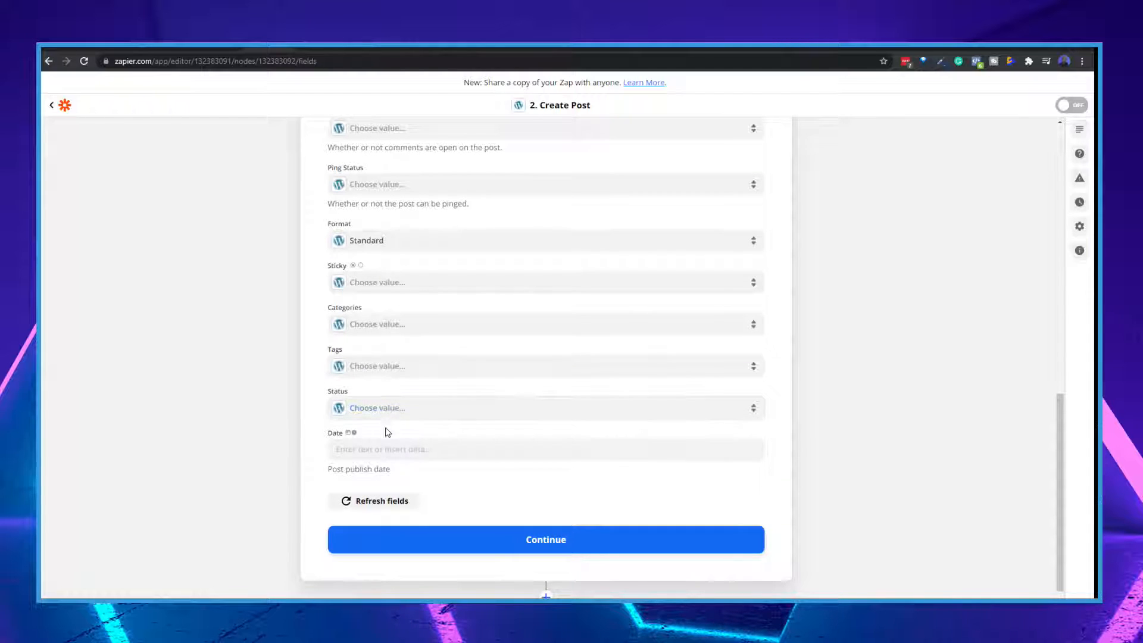
click(396, 410)
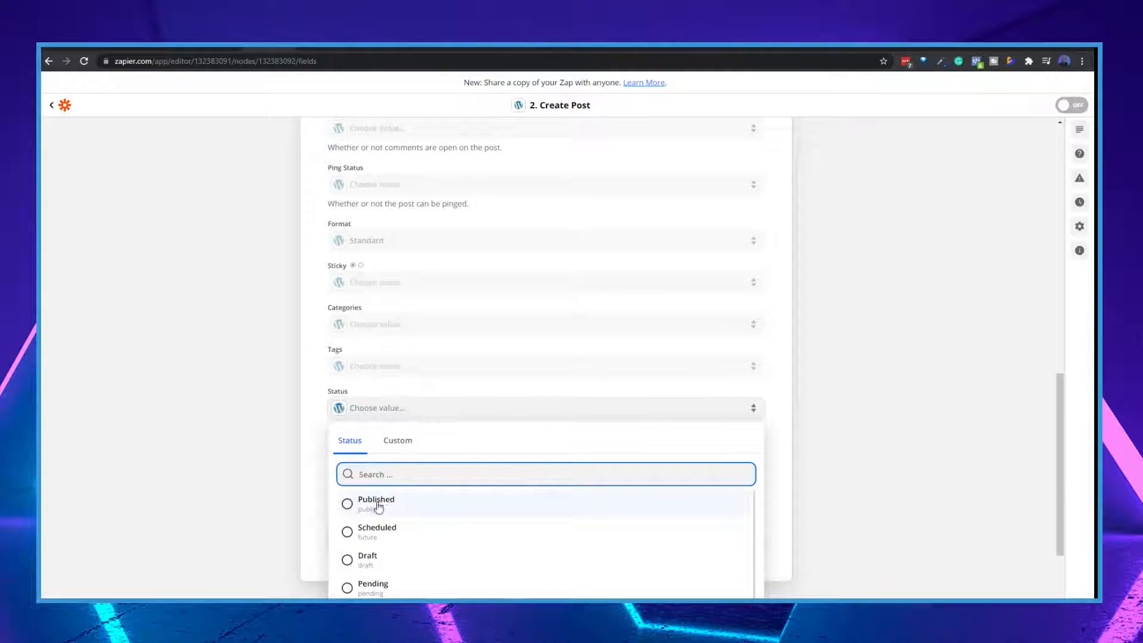
click(351, 562)
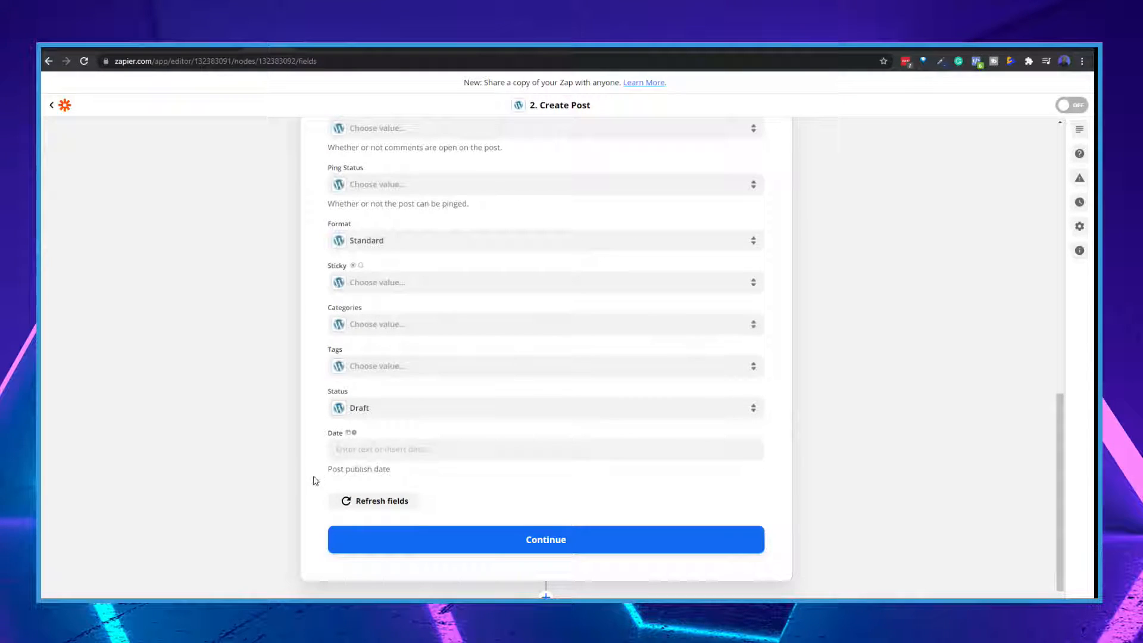
Refresh the Create Post action's fields and review the whole field list from the post type to the date.
scroll(310, 478, down, 1)
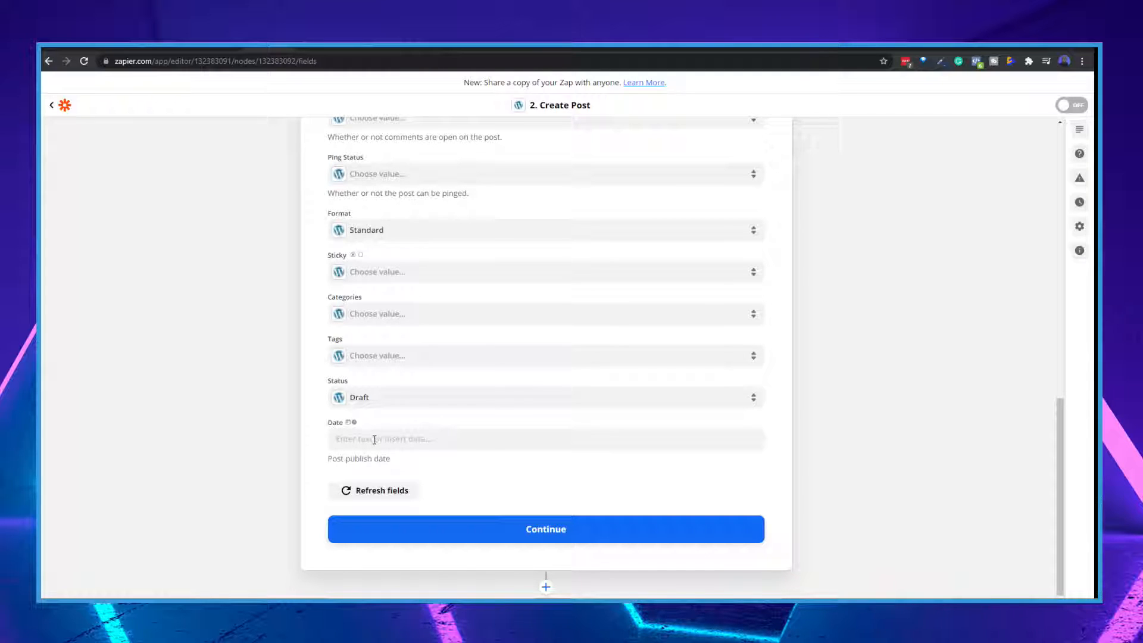
click(382, 499)
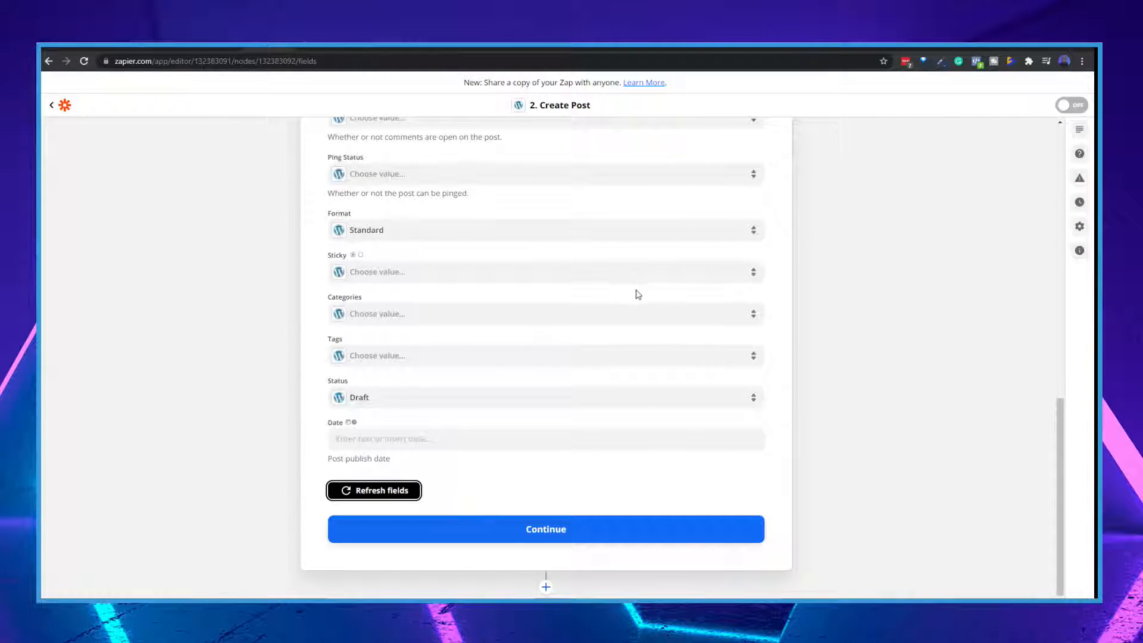
scroll(475, 300, up, 4)
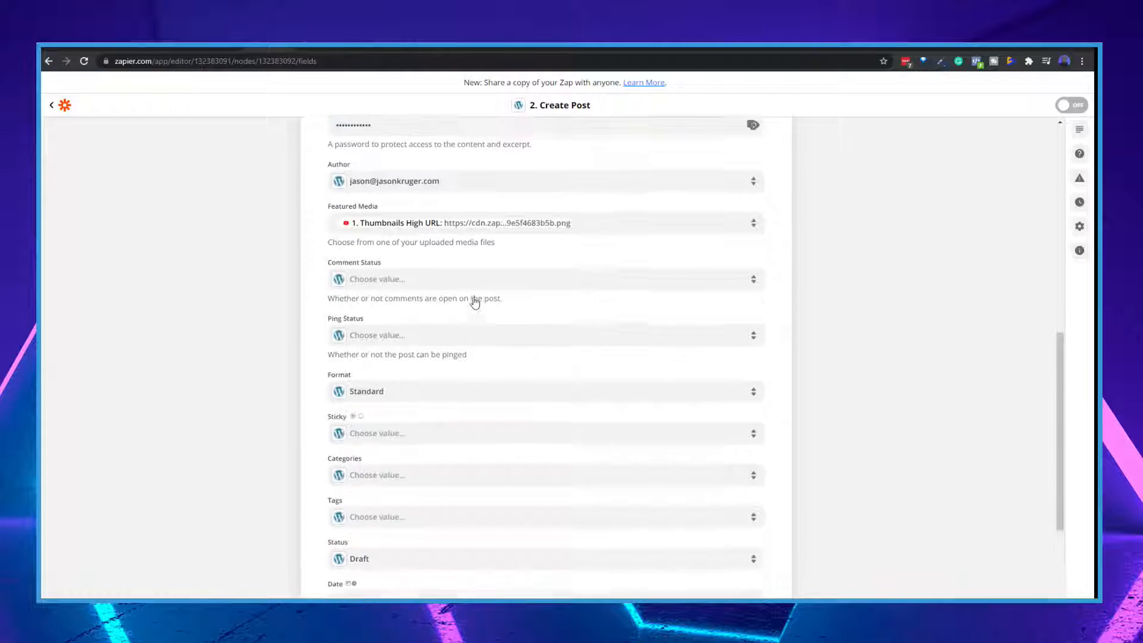
scroll(475, 298, up, 4)
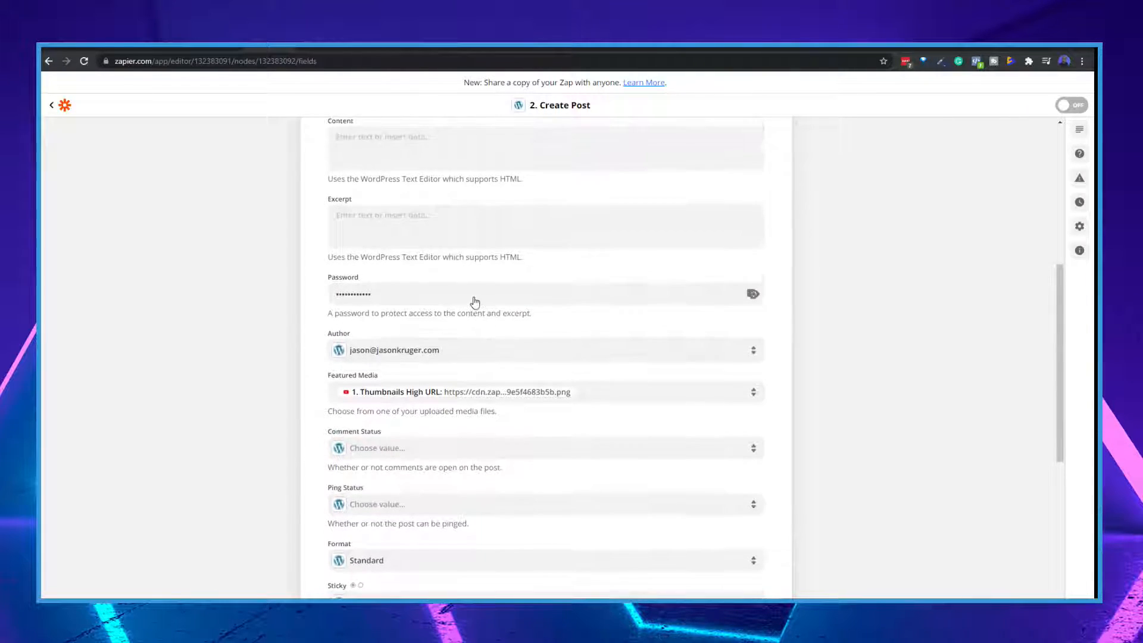
scroll(474, 297, up, 2)
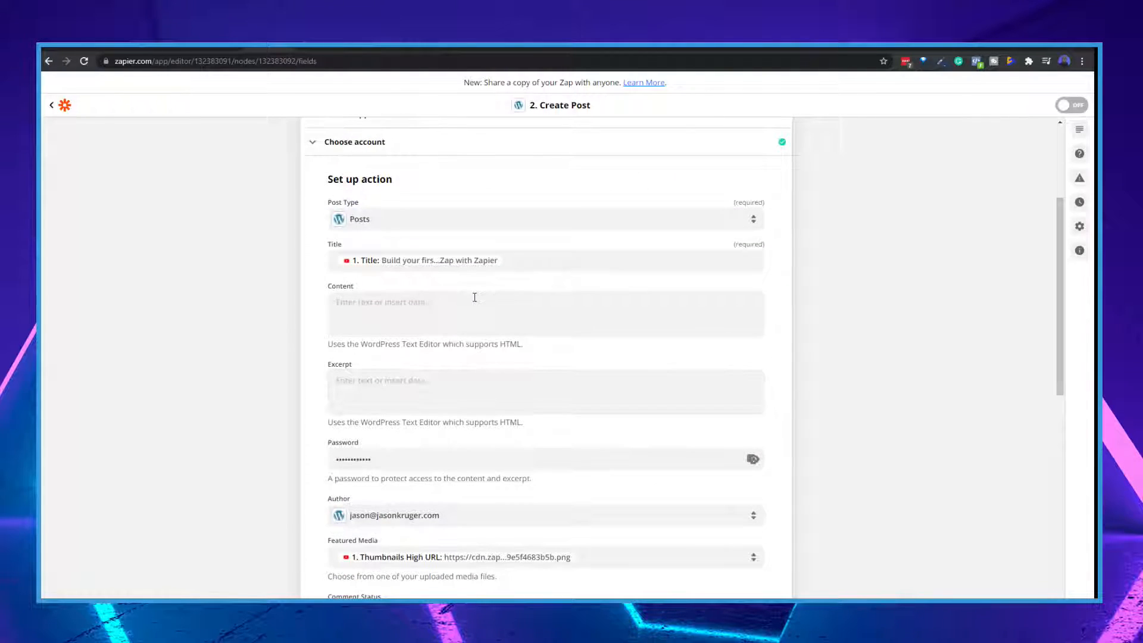
scroll(476, 299, up, 3)
scroll(475, 300, down, 7)
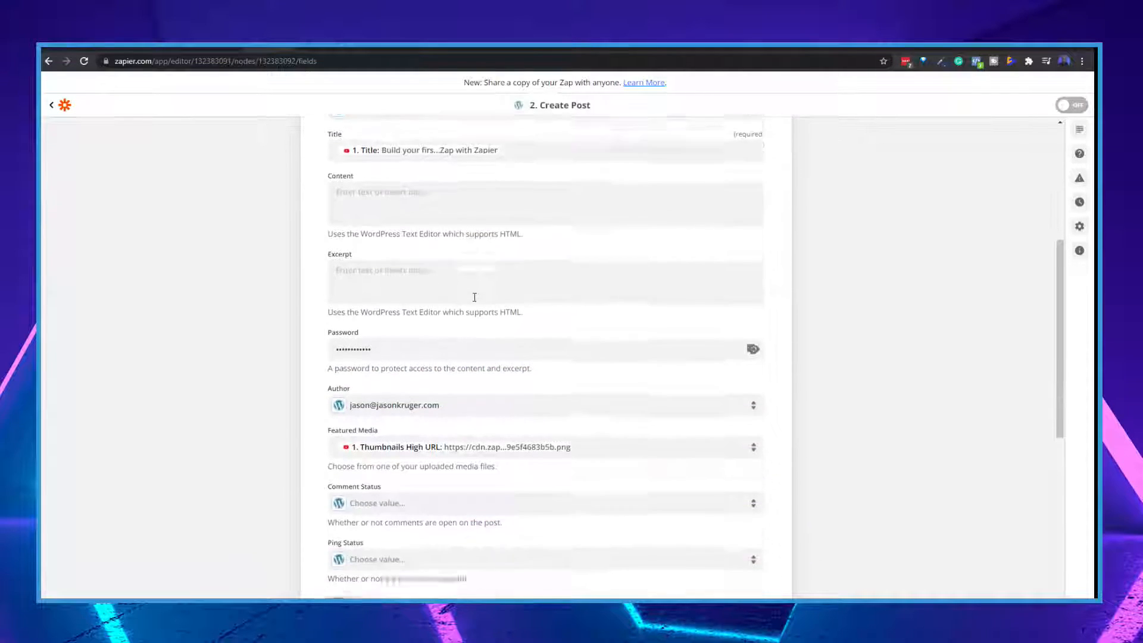
scroll(474, 297, down, 4)
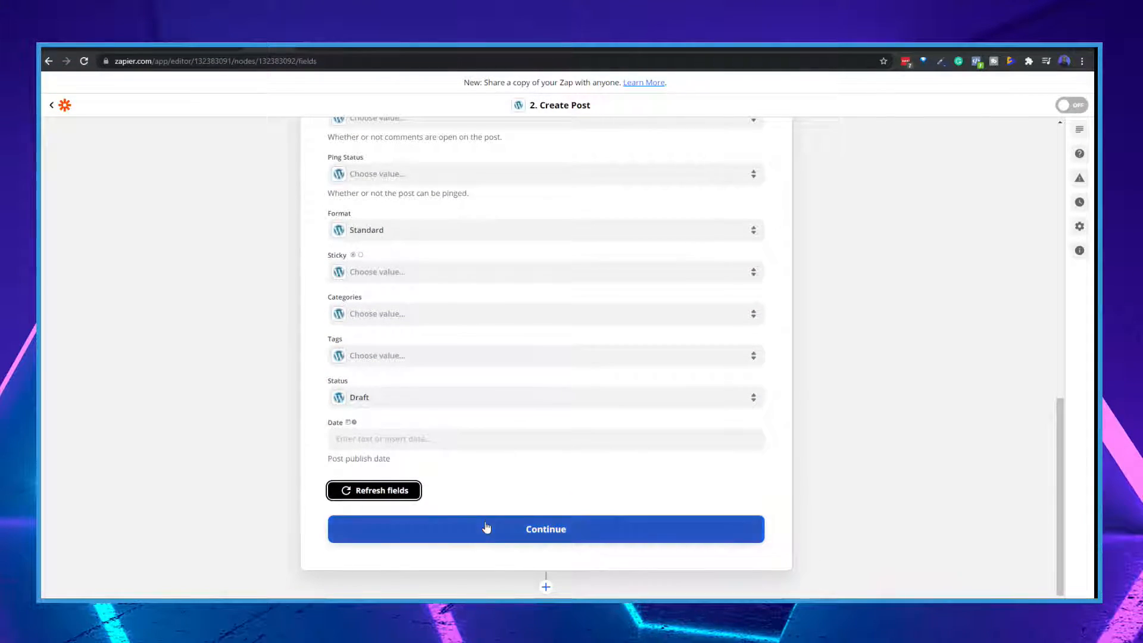
click(386, 438)
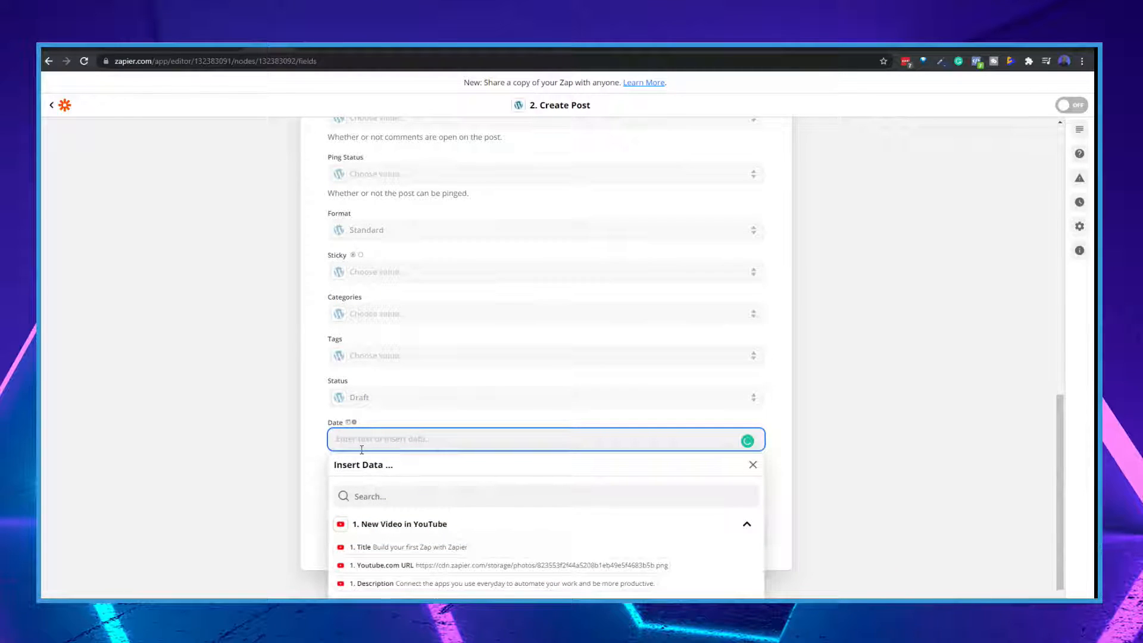
click(313, 462)
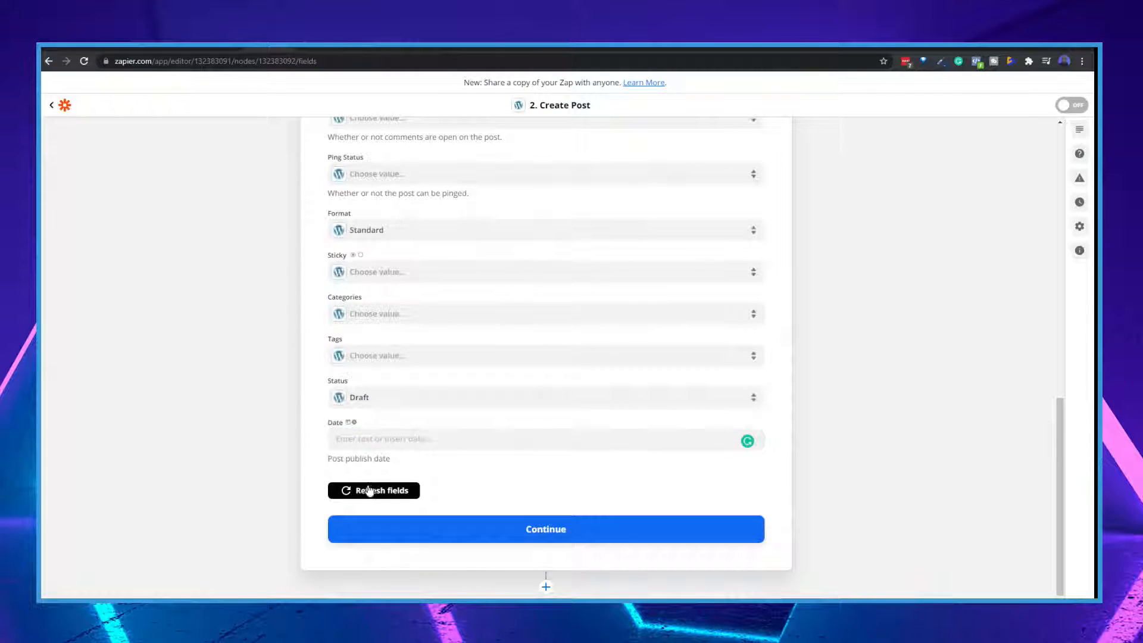
Map the Create Post action's Content field to the Youtube.com URL value from the New Video in YouTube trigger.
scroll(403, 276, up, 3)
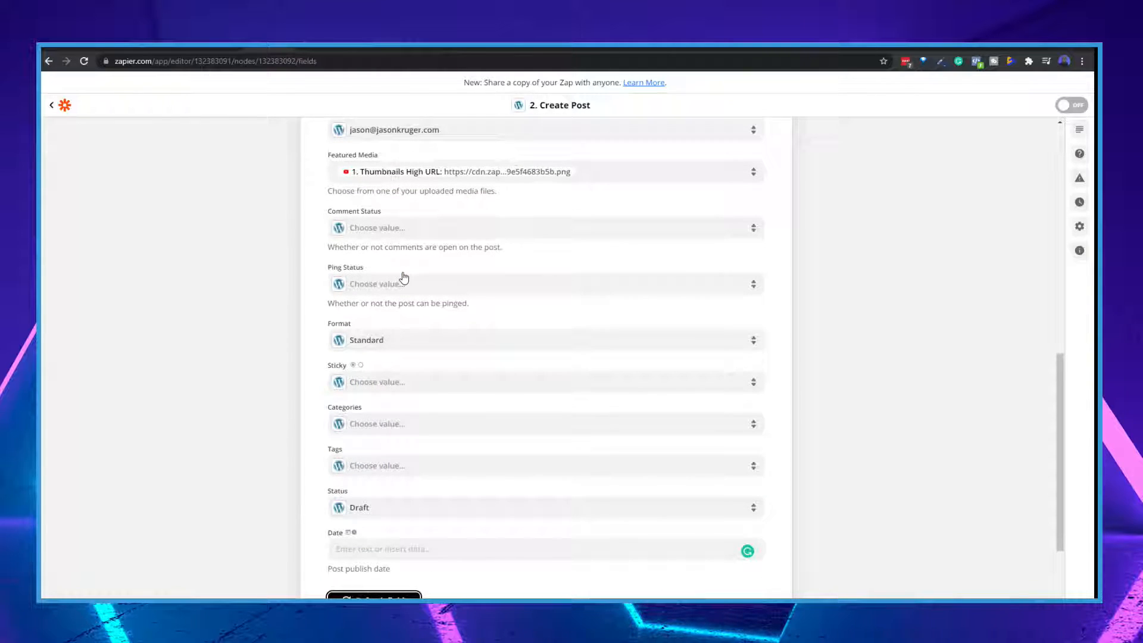
scroll(403, 277, up, 6)
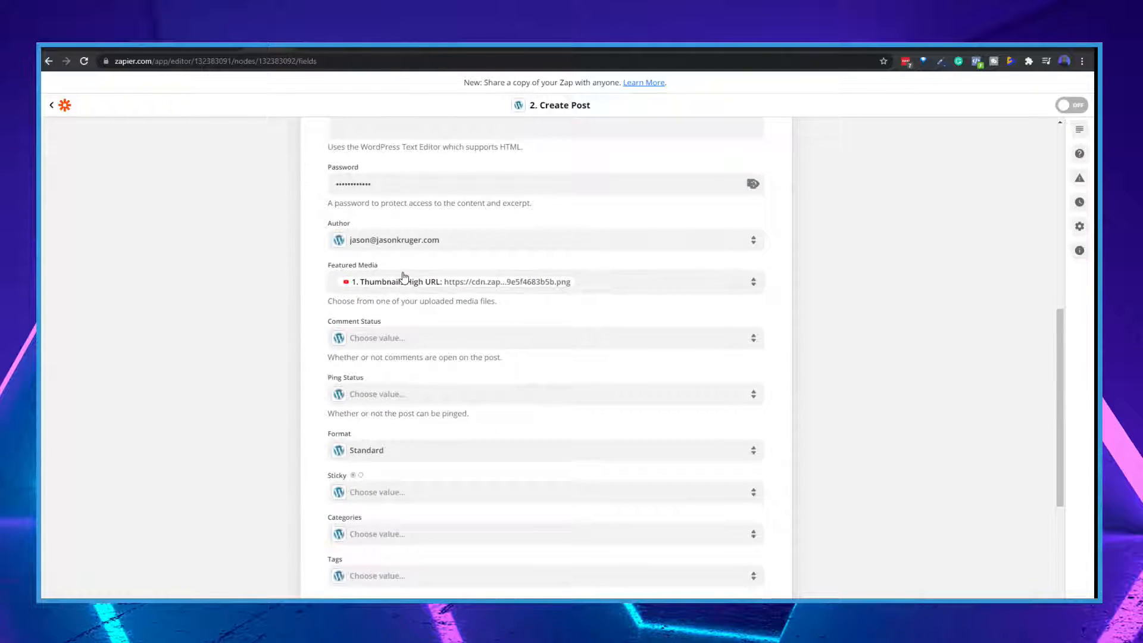
scroll(403, 277, up, 3)
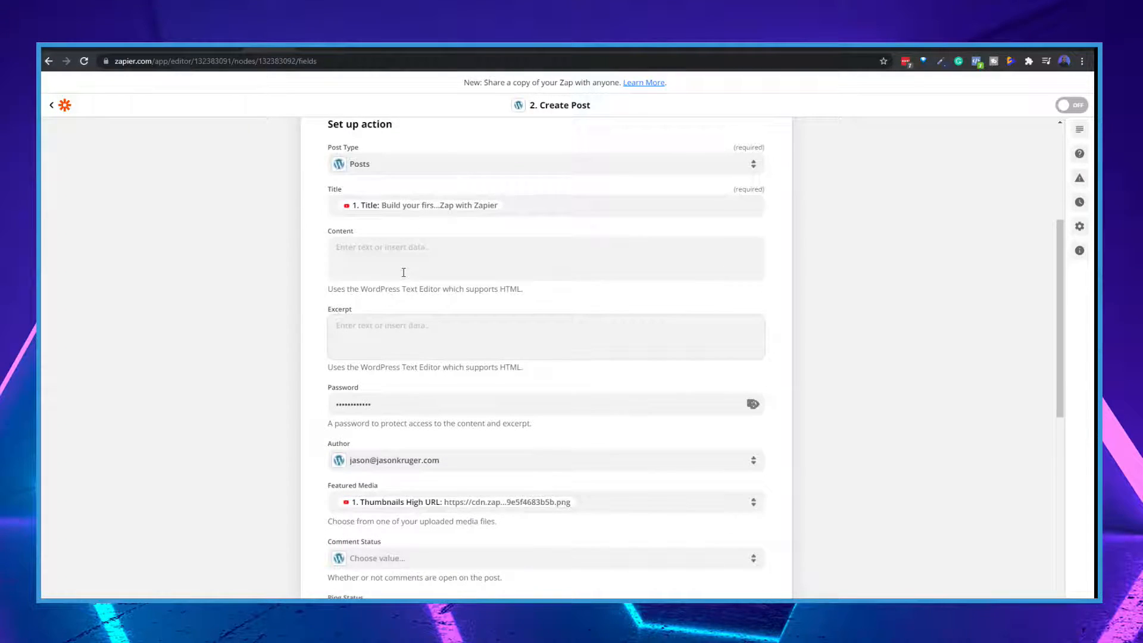
scroll(381, 287, up, 2)
click(399, 312)
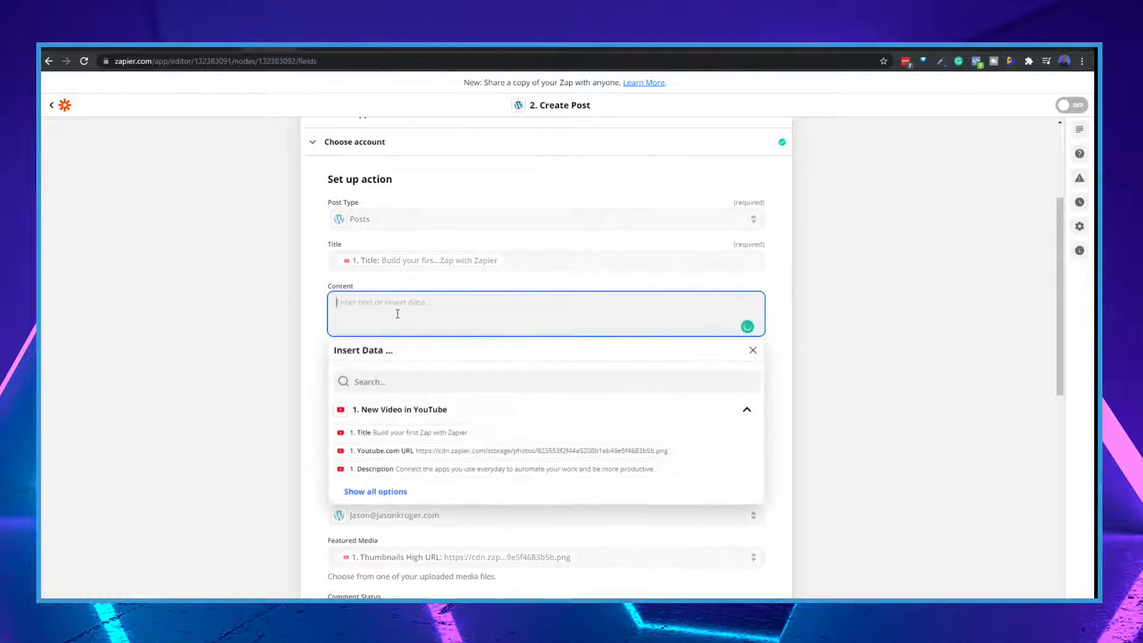
click(463, 455)
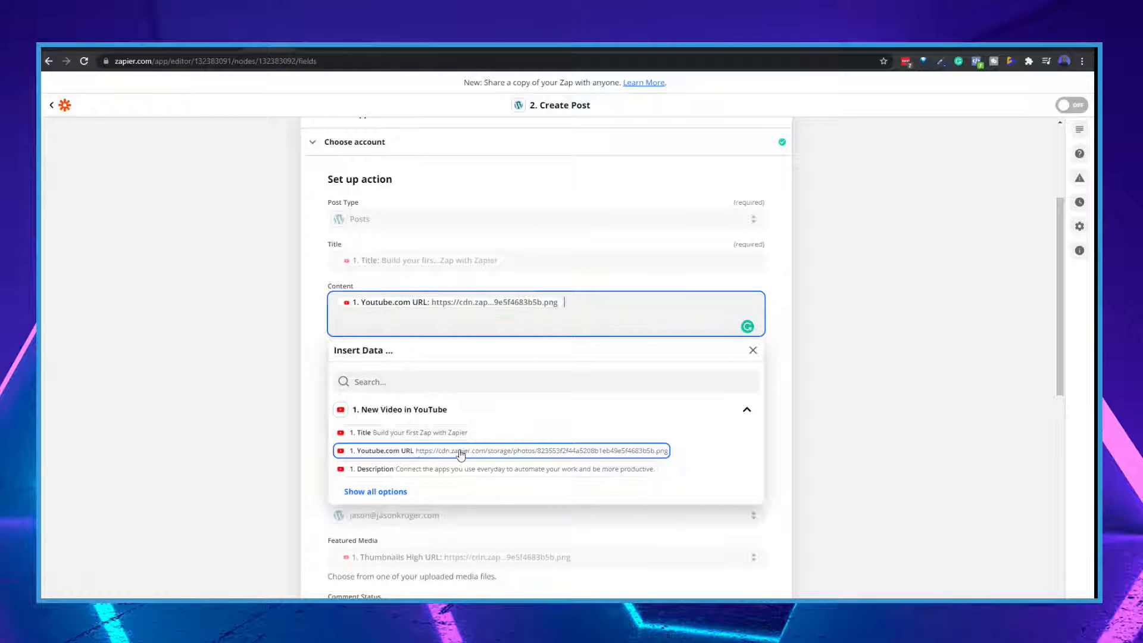
click(321, 357)
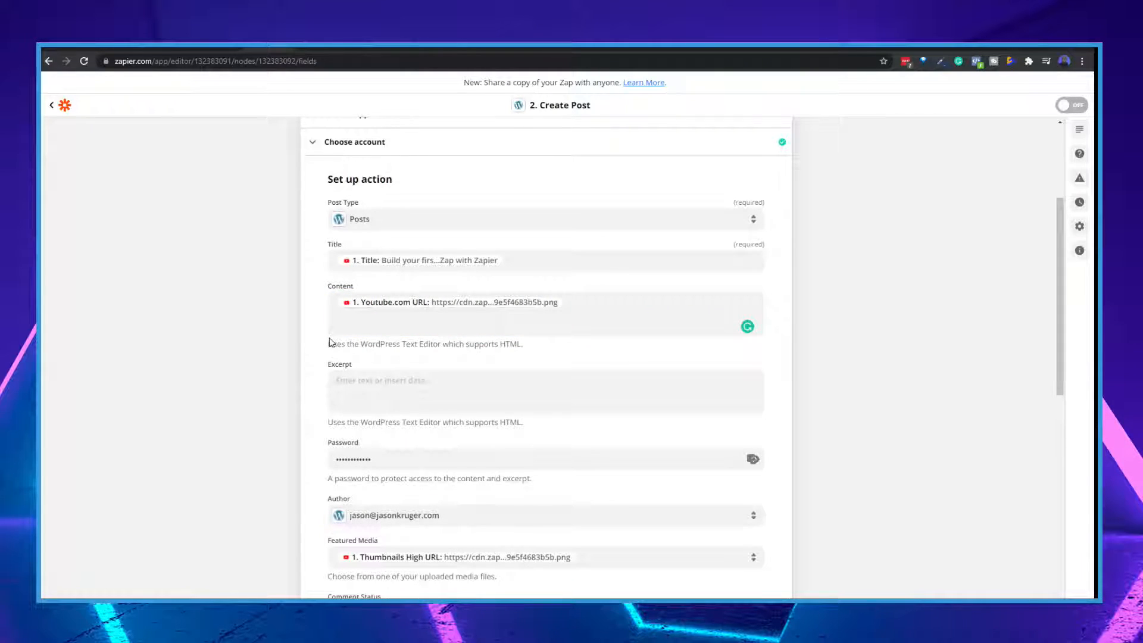
Clear the Password field of the Create Post action.
scroll(332, 342, down, 3)
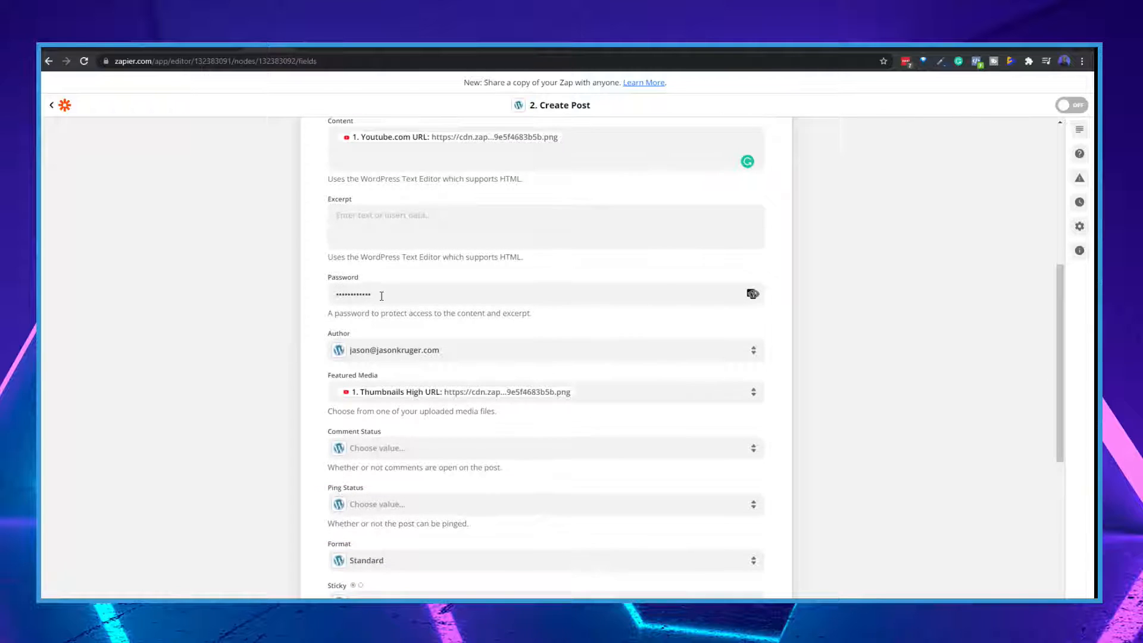
drag(382, 296, 312, 292)
key(BackSpace)
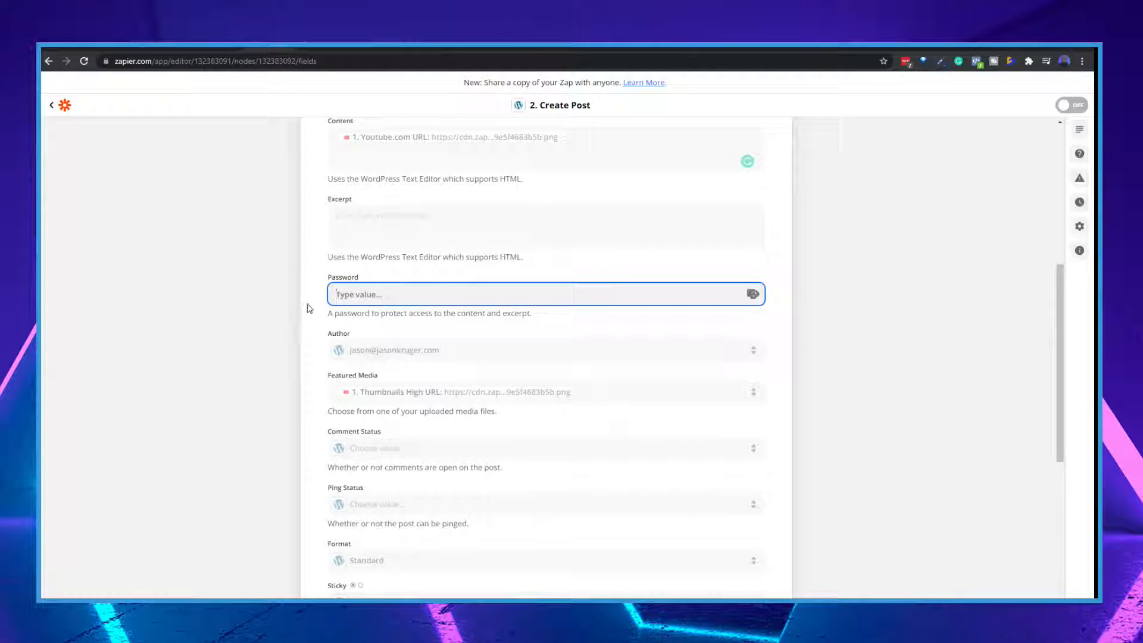
Finish the Create Post action setup and run its test to send the sample post to WordPress.
scroll(311, 309, down, 2)
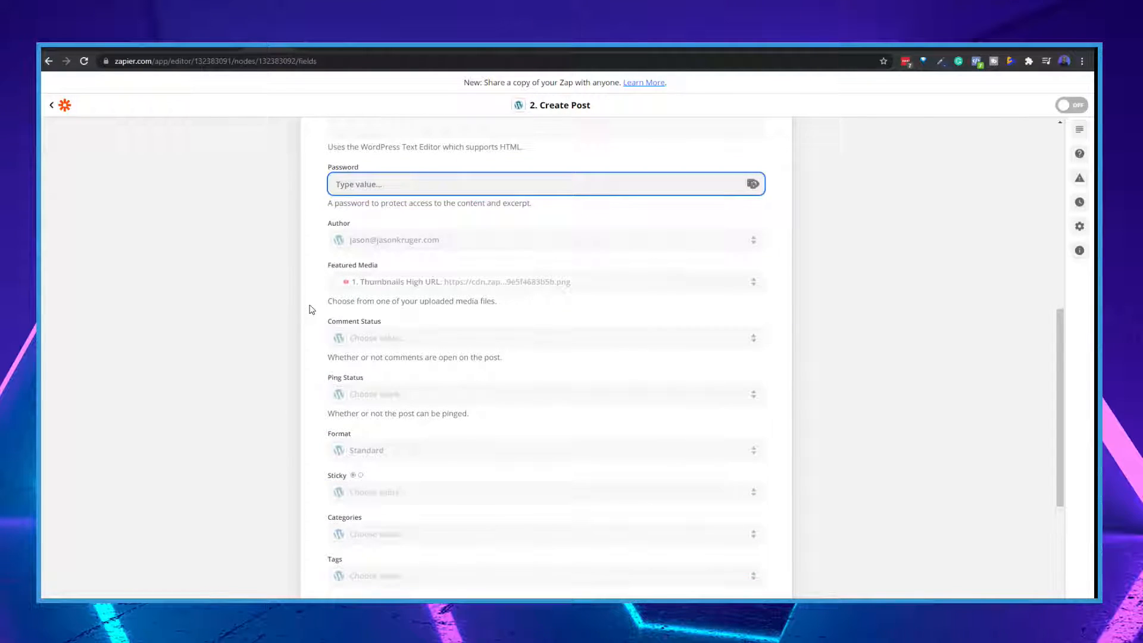
scroll(311, 309, down, 4)
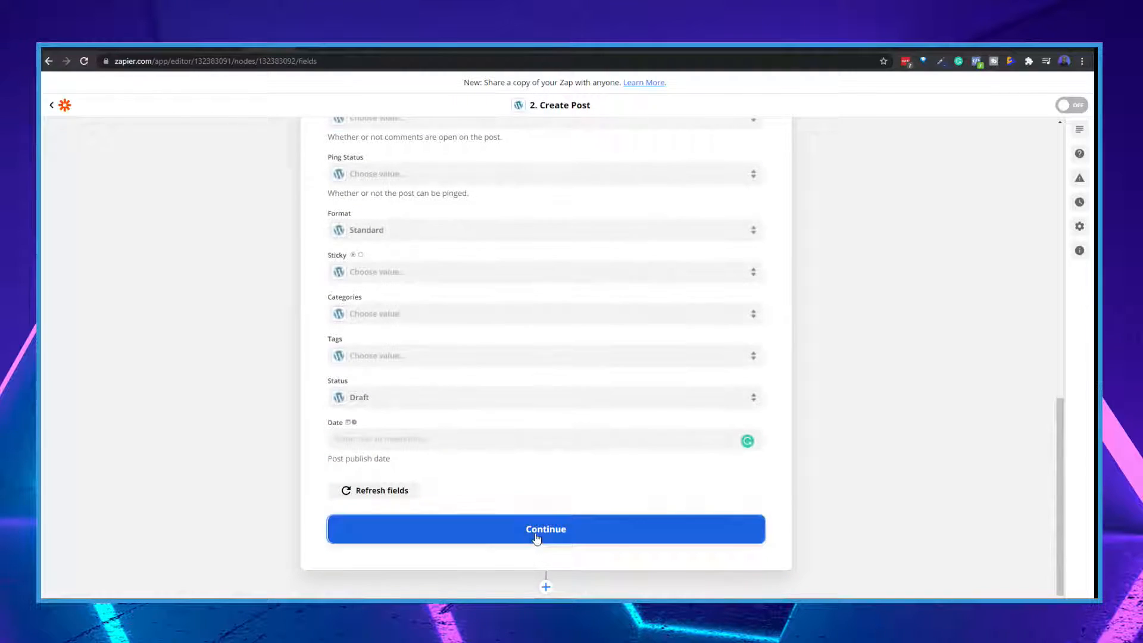
click(539, 533)
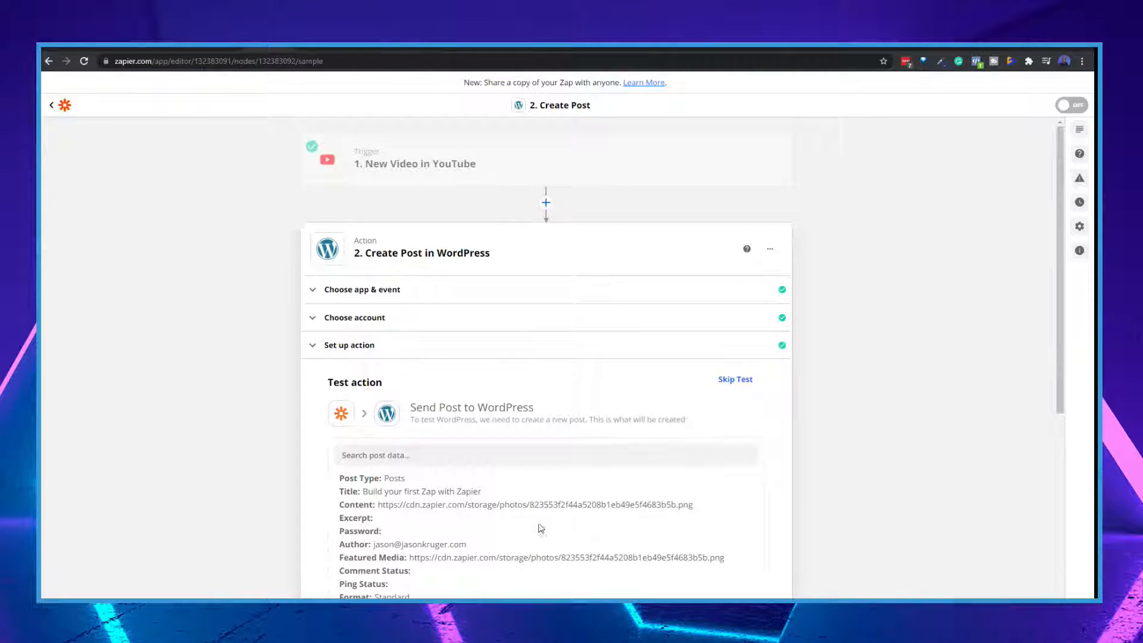
scroll(524, 497, down, 5)
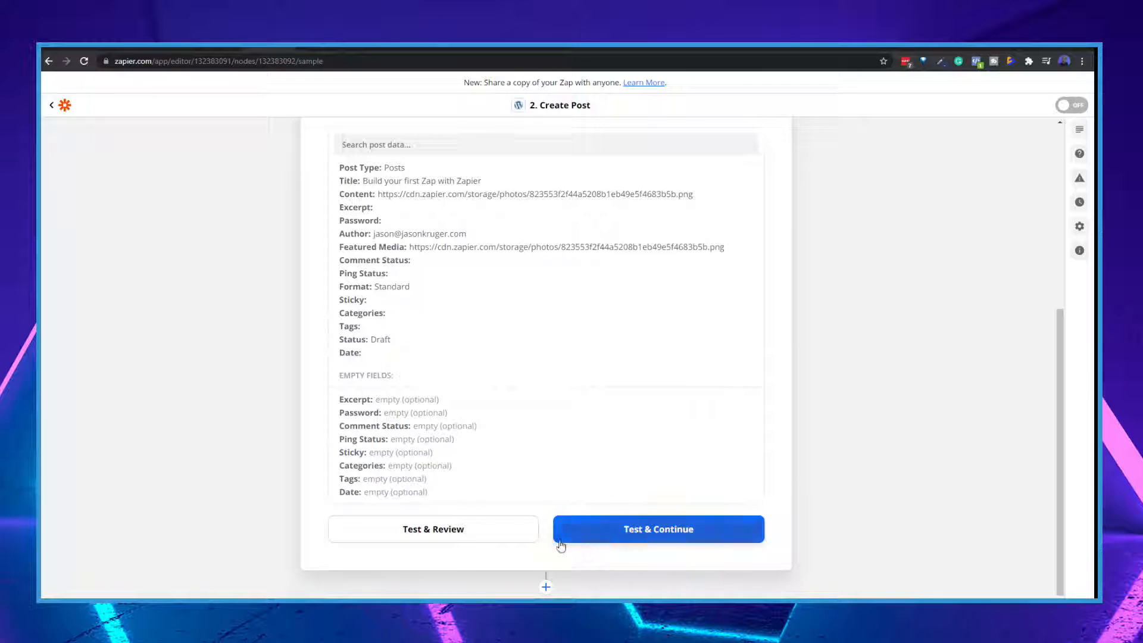
click(647, 532)
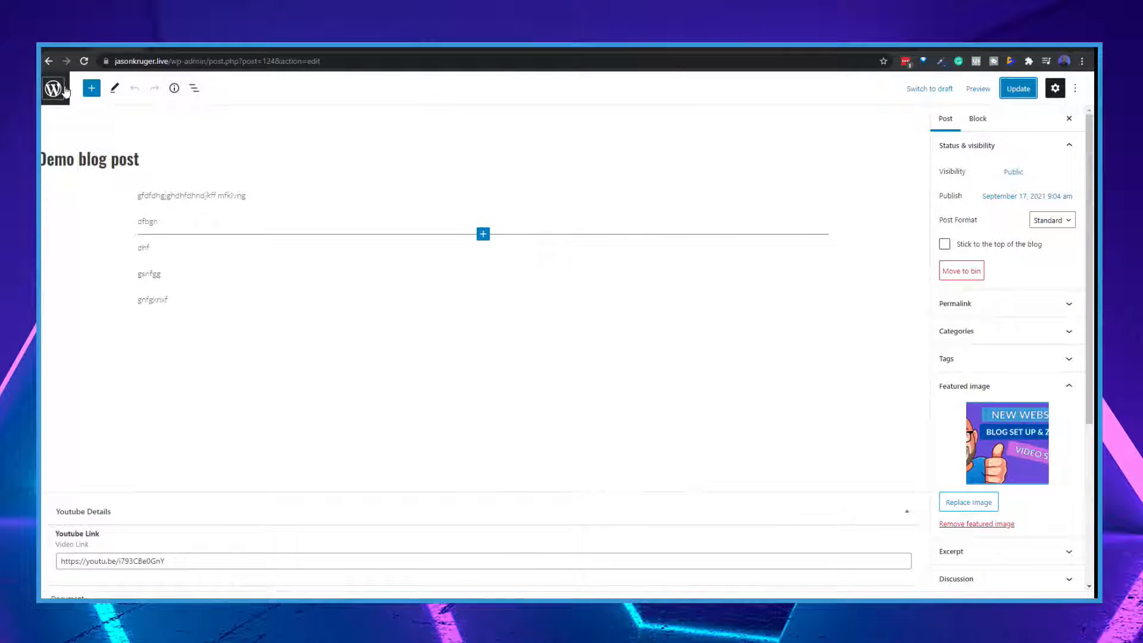
Switch to the WordPress posts list, open the draft "Build your first Zap with Zapier" for editing and examine its content.
click(57, 97)
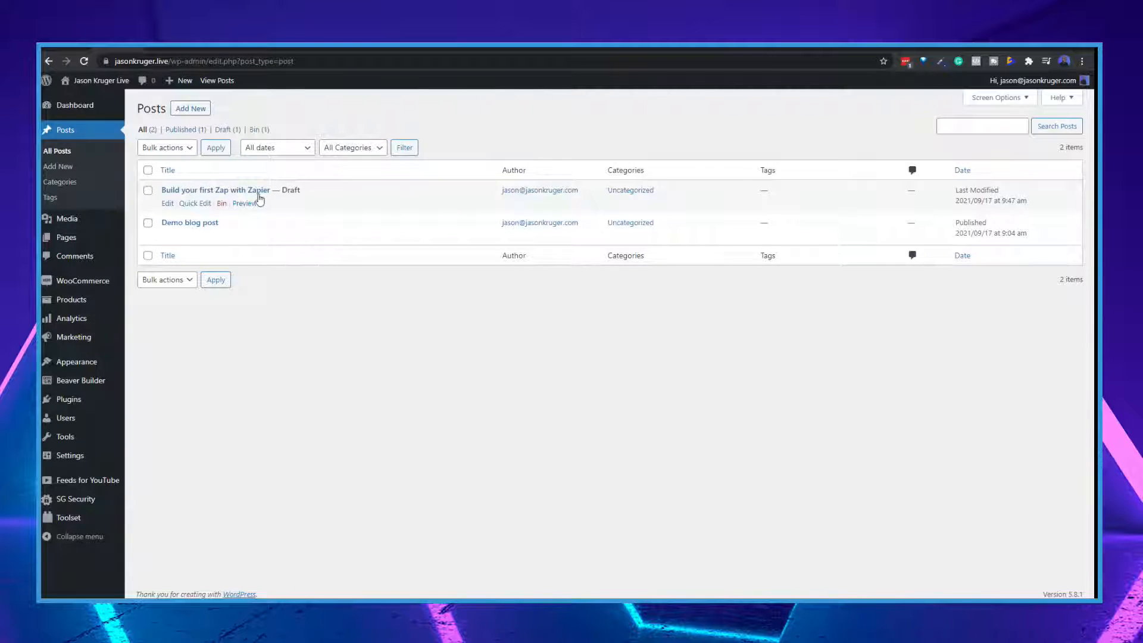
click(167, 203)
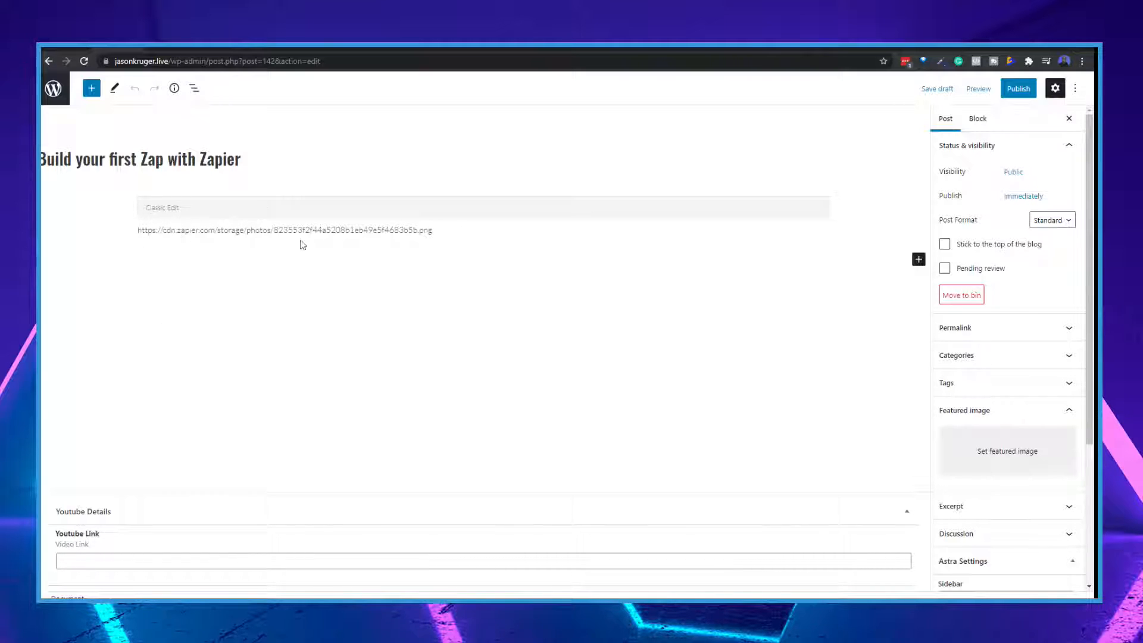
drag(444, 233, 312, 239)
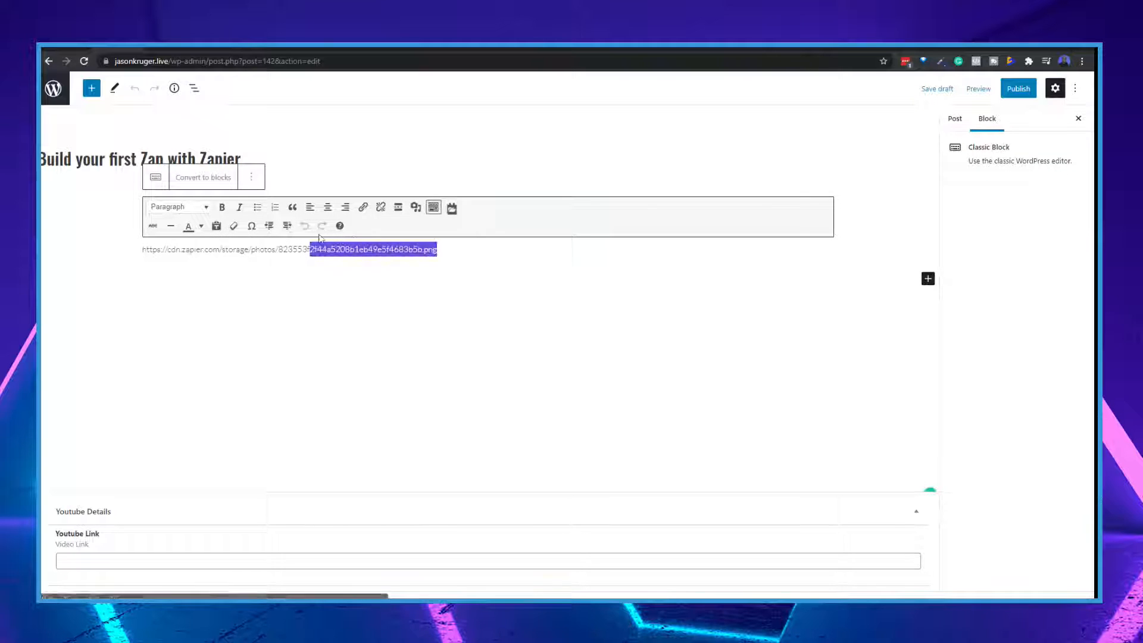
click(329, 309)
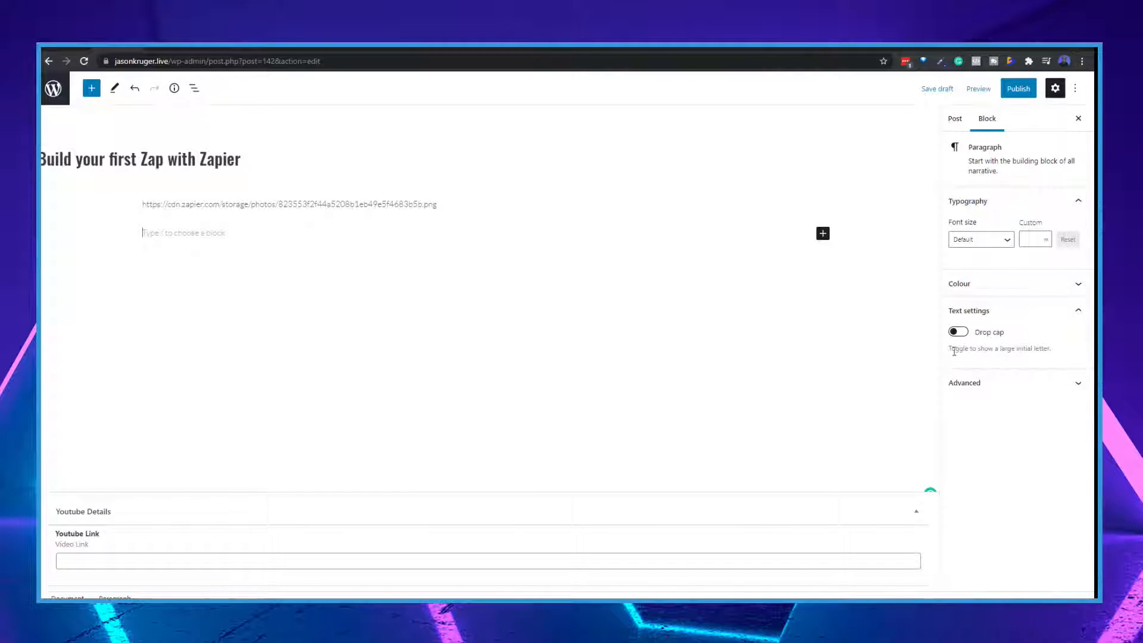
Examine the draft's post settings and featured image choices, and leave the editor without saving.
click(952, 120)
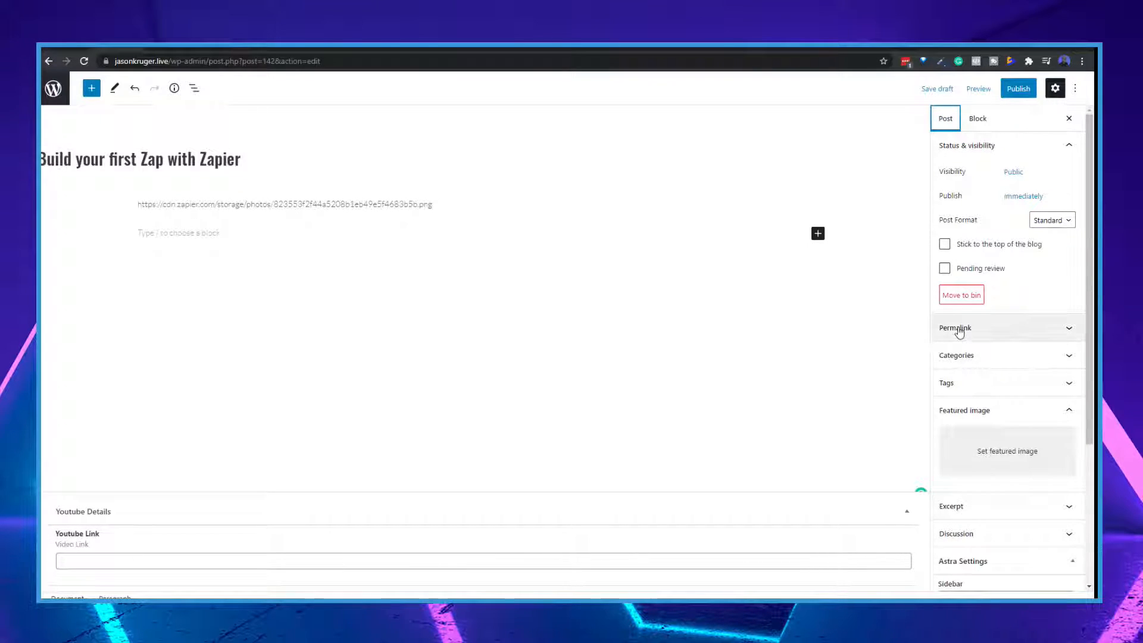
scroll(951, 411, down, 3)
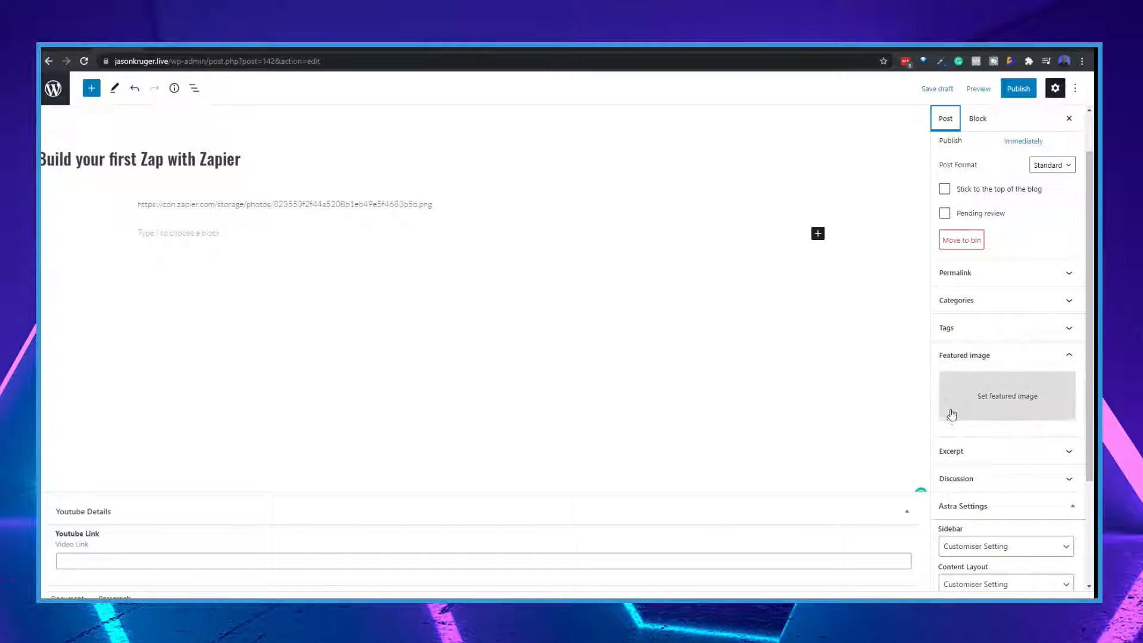
scroll(951, 411, up, 3)
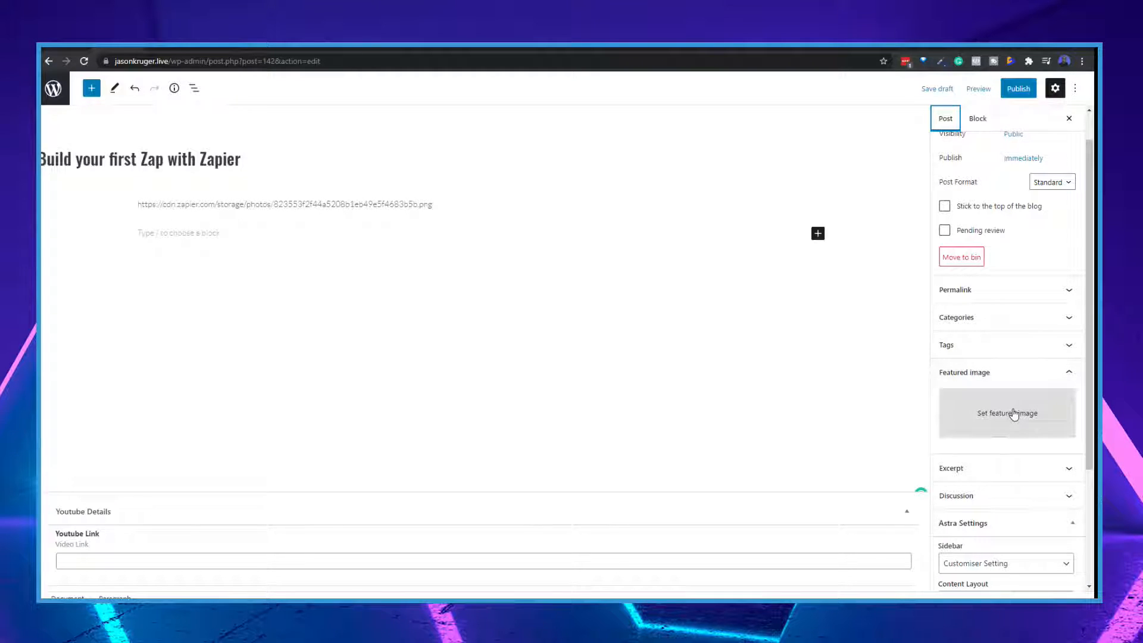
click(995, 416)
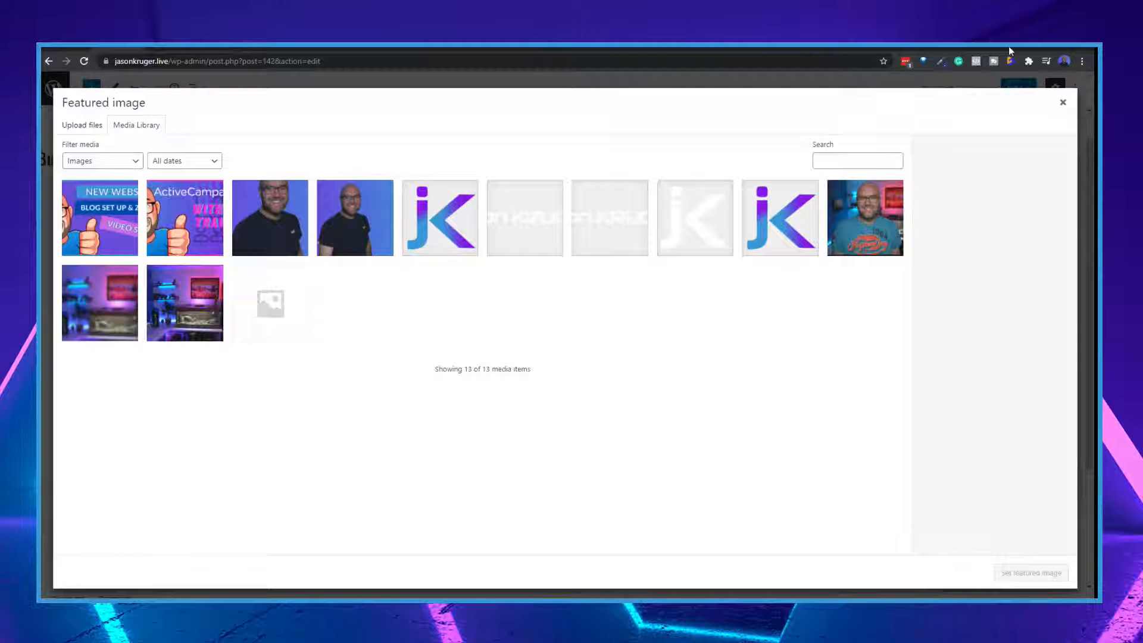
click(1063, 102)
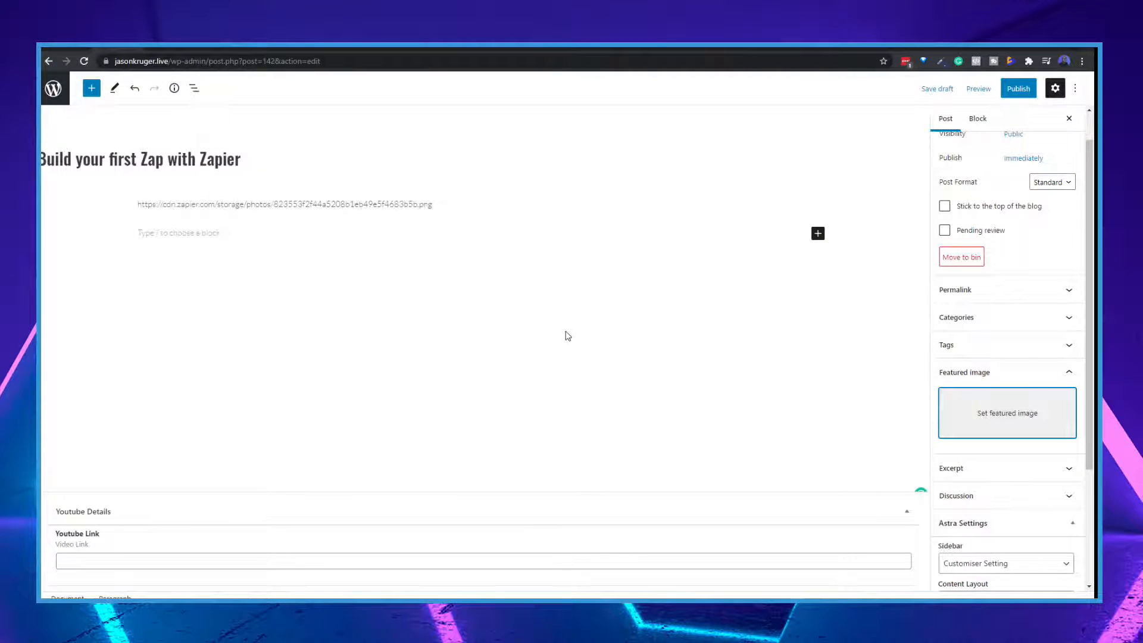
click(60, 97)
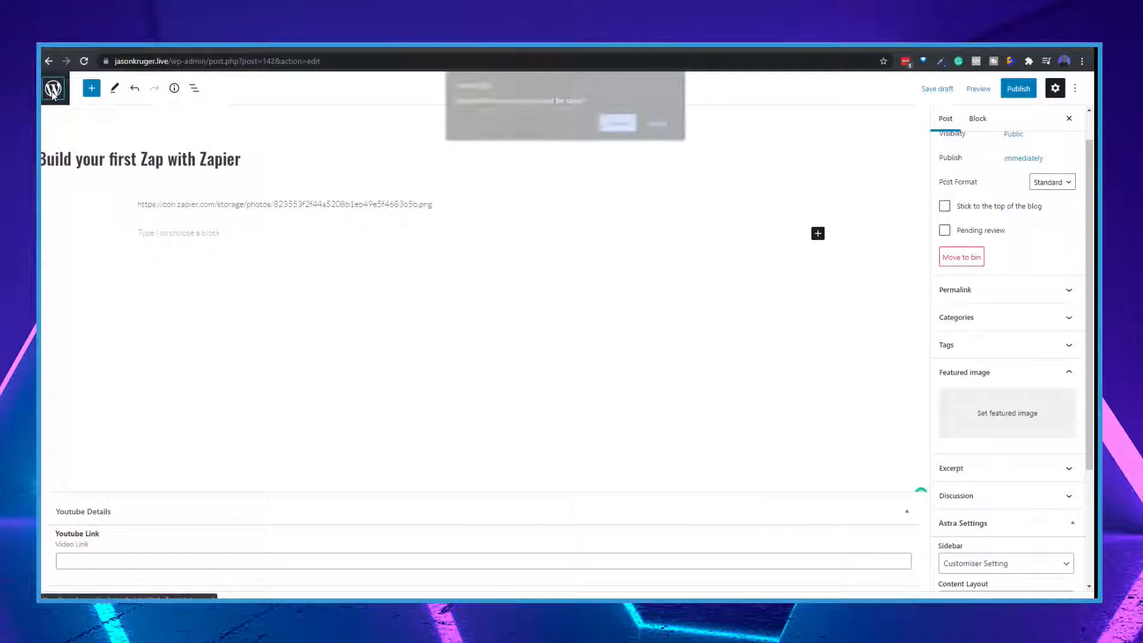
click(627, 126)
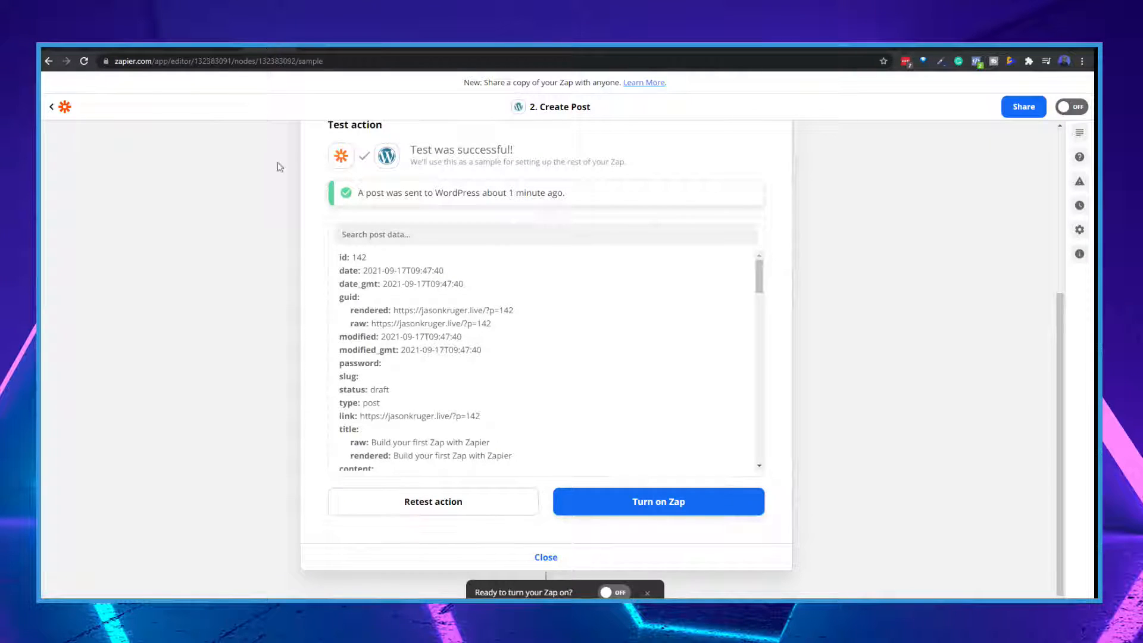
Turn on the YT to WP Zap in Zapier and dismiss the offer to share a copy.
scroll(571, 288, up, 3)
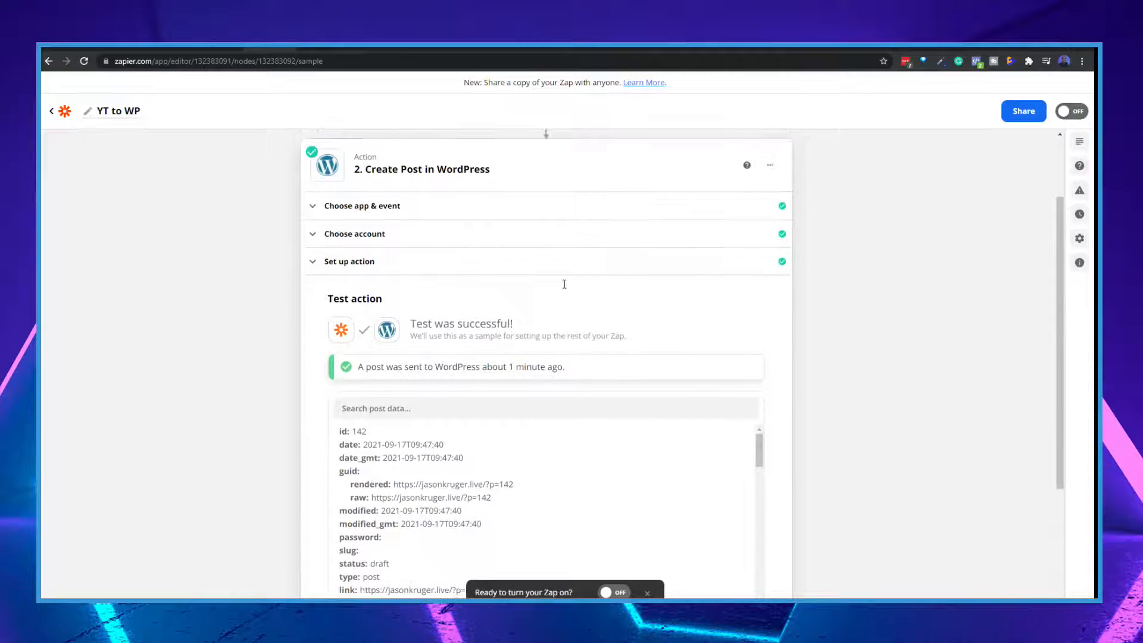
scroll(565, 289, up, 2)
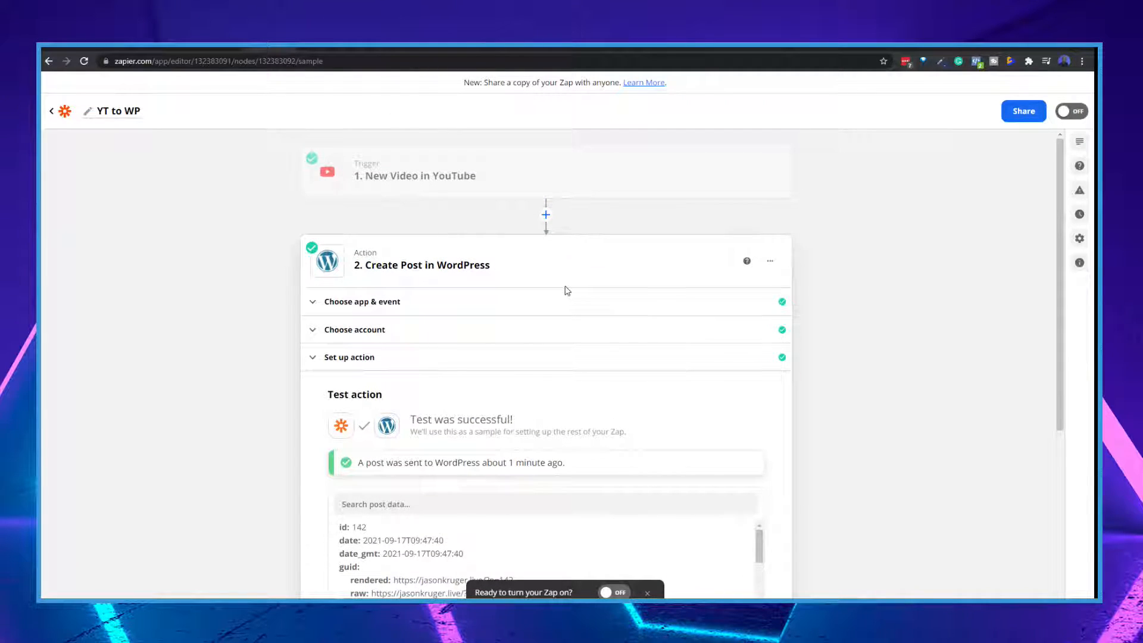
scroll(573, 426, down, 3)
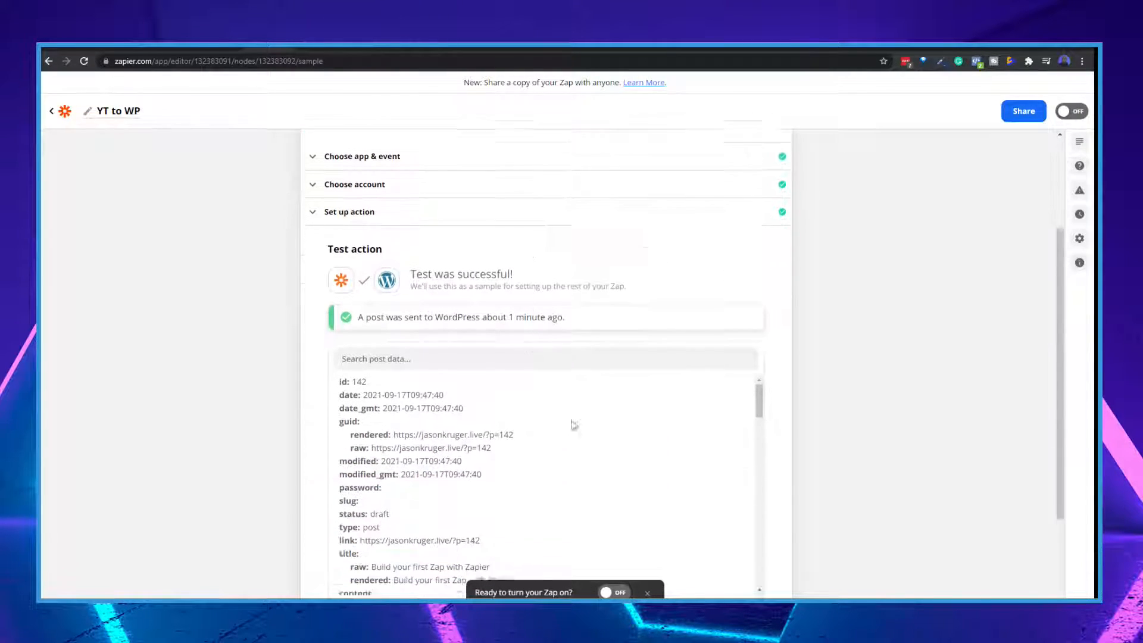
click(617, 593)
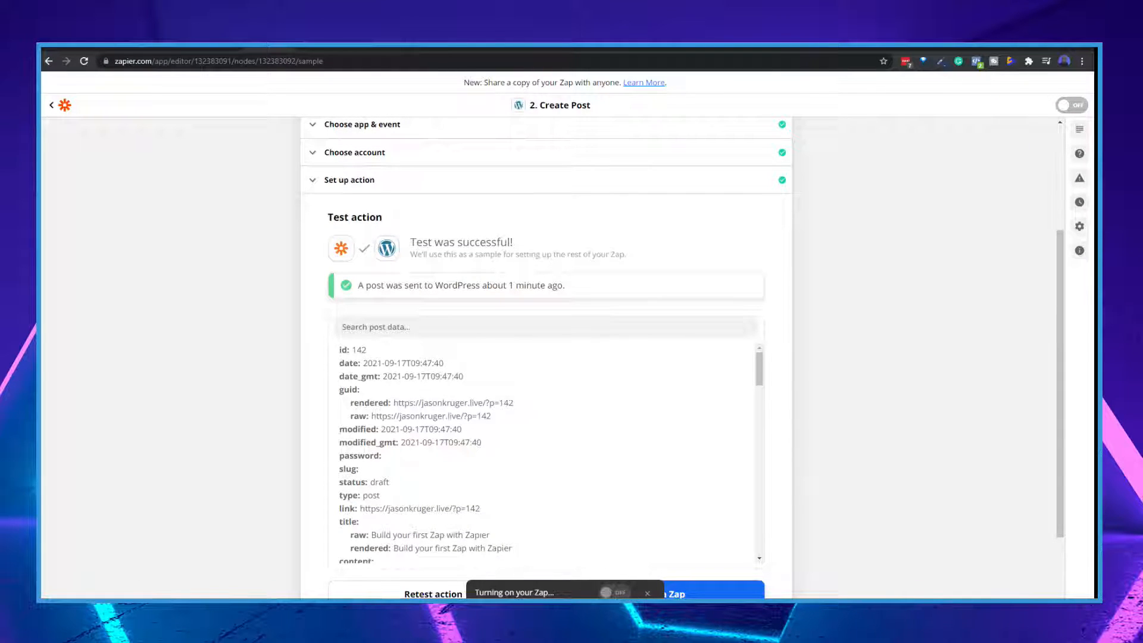
scroll(462, 360, down, 2)
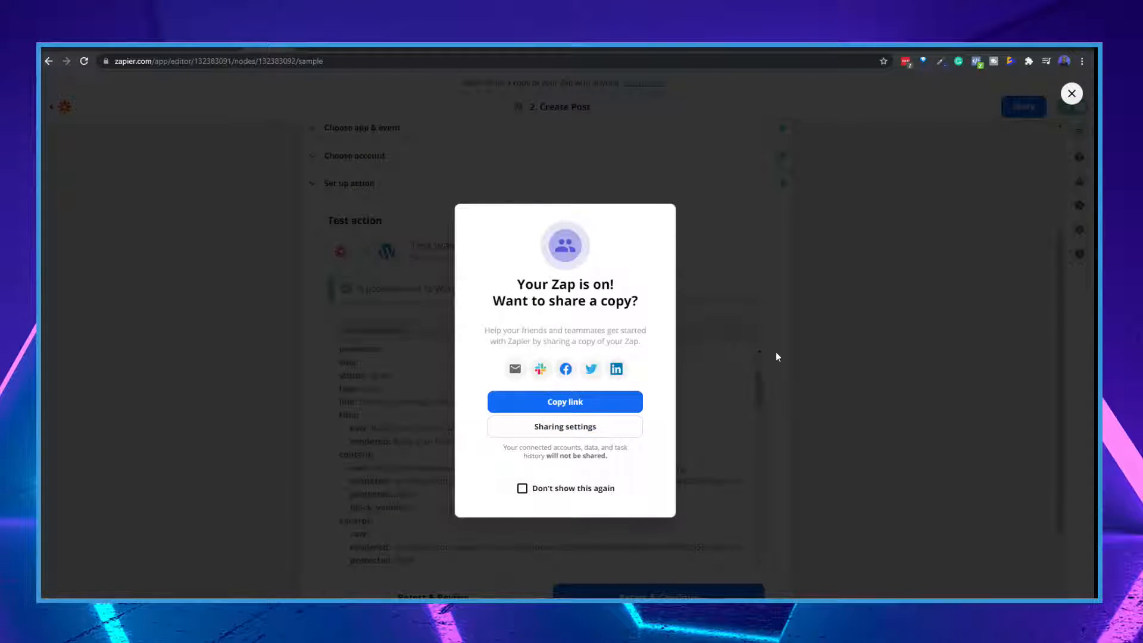
click(824, 309)
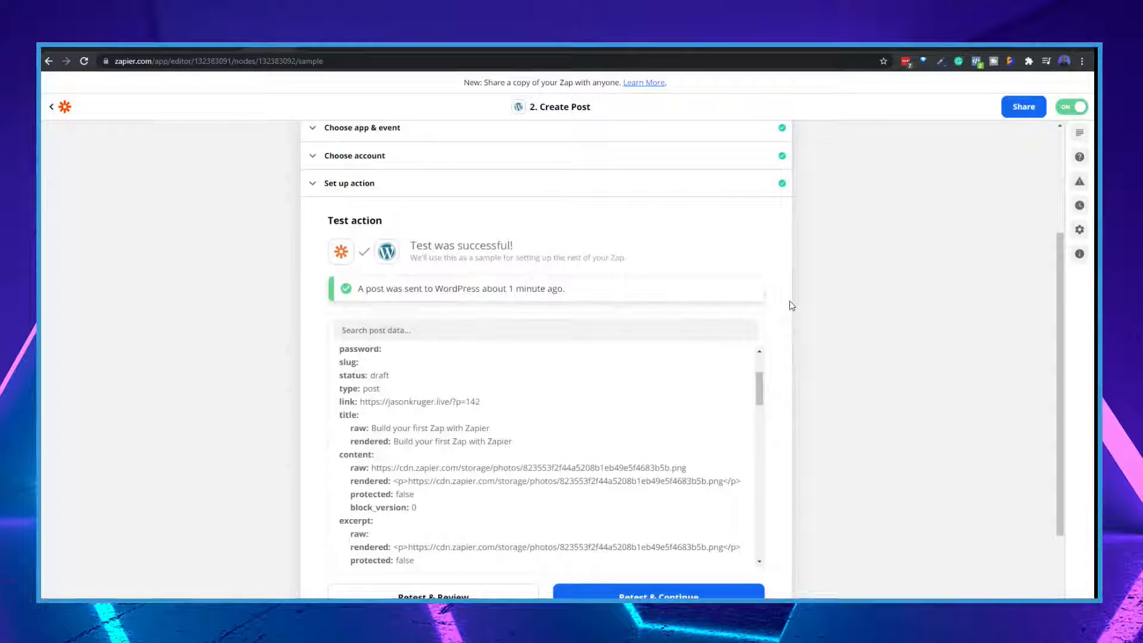